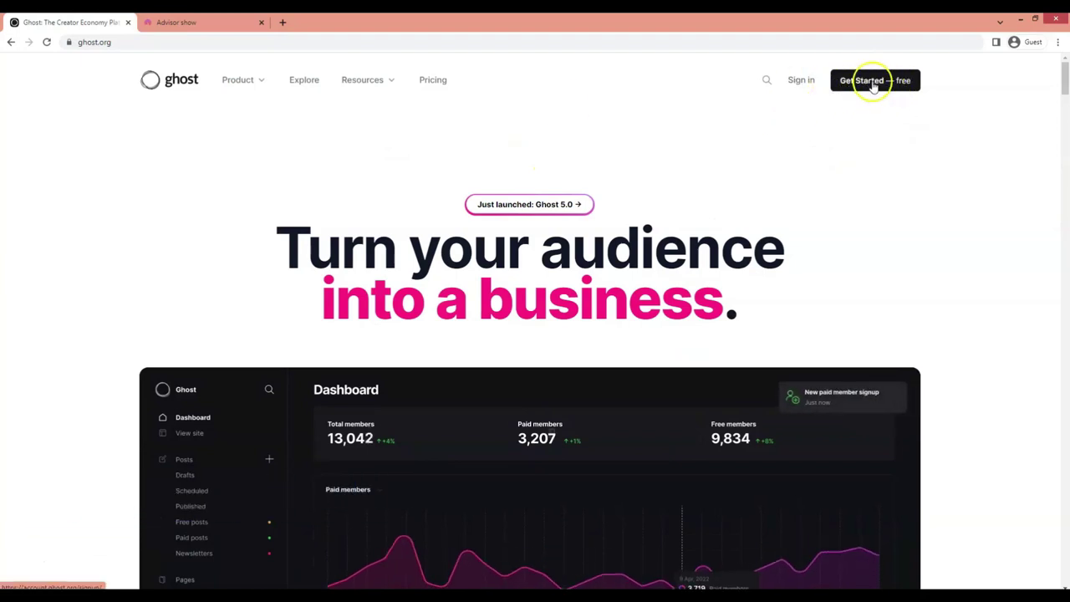
# Step: Start a free Ghost(Pro) sign-up and choose Casper as the starting style
pyautogui.click(870, 81)
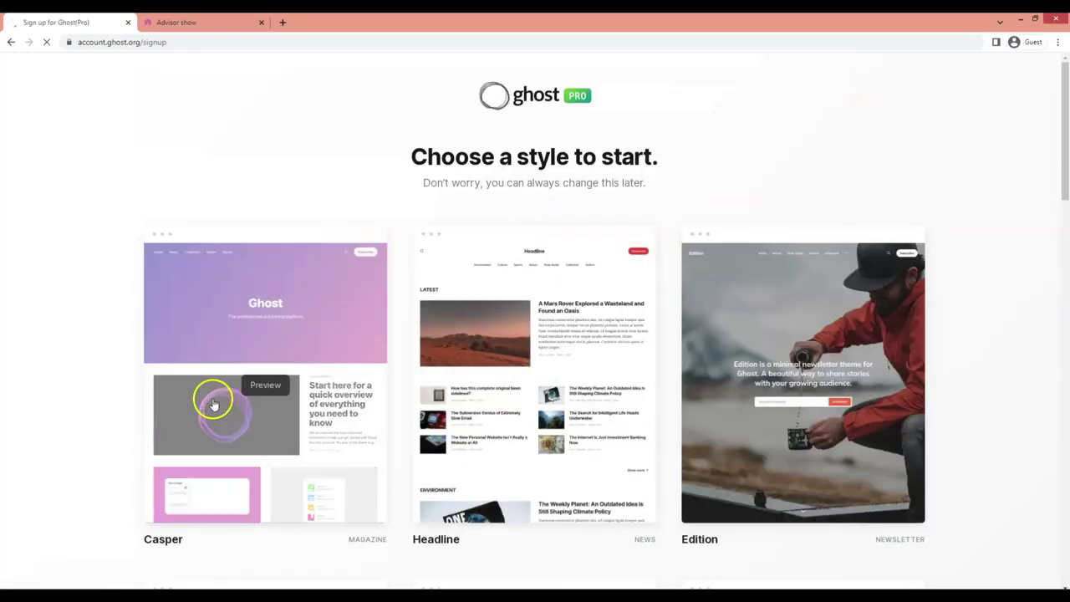
pyautogui.click(228, 447)
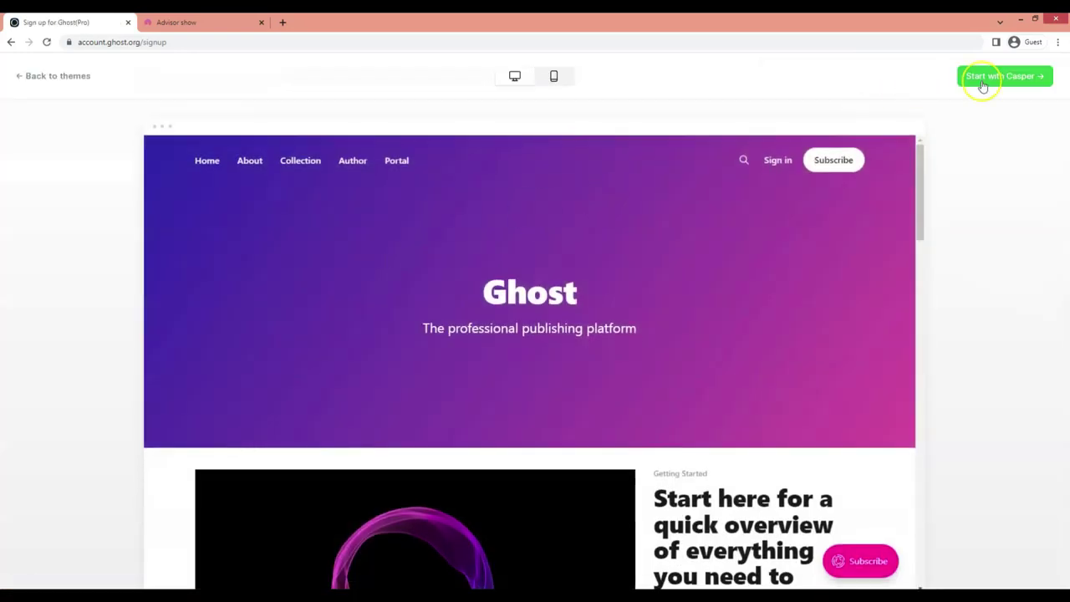
pyautogui.click(1012, 77)
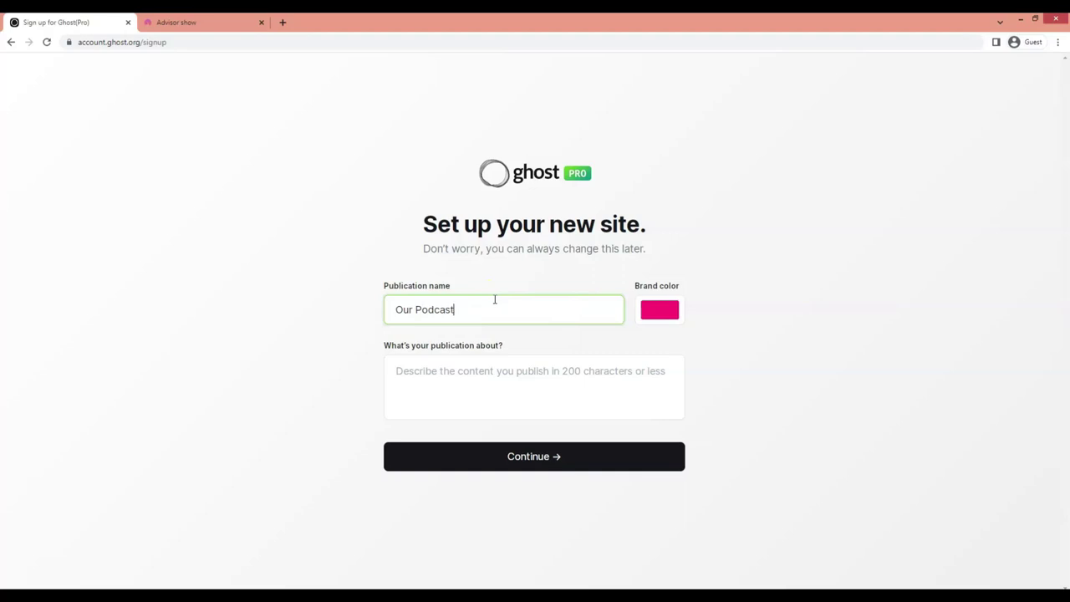
# Step: Name the publication Our Podcast, keep the default pink brand color, and continue the setup as a Creator
pyautogui.click(650, 317)
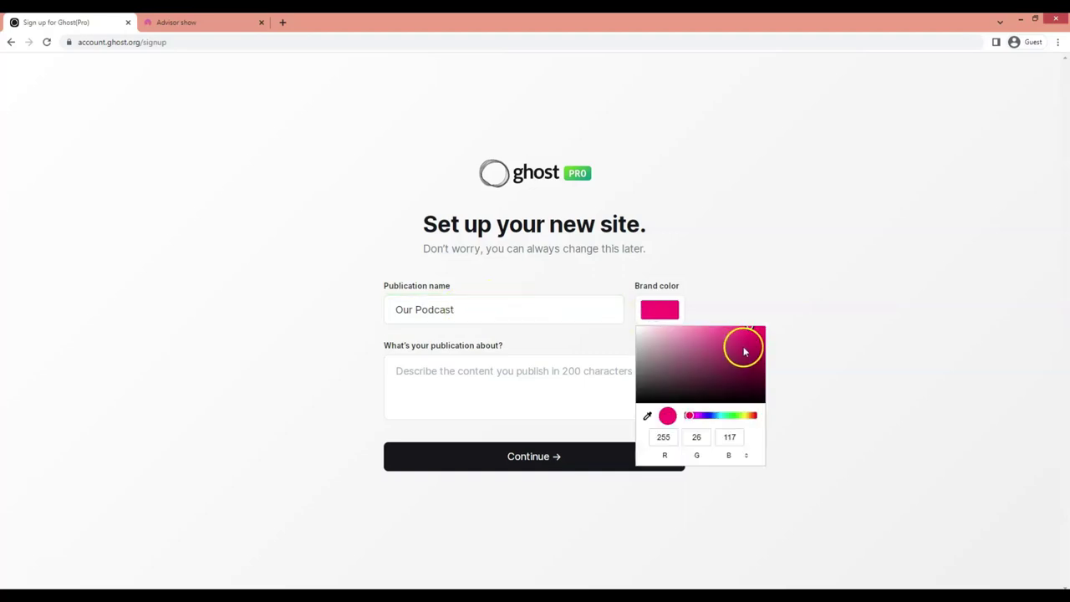
pyautogui.click(438, 435)
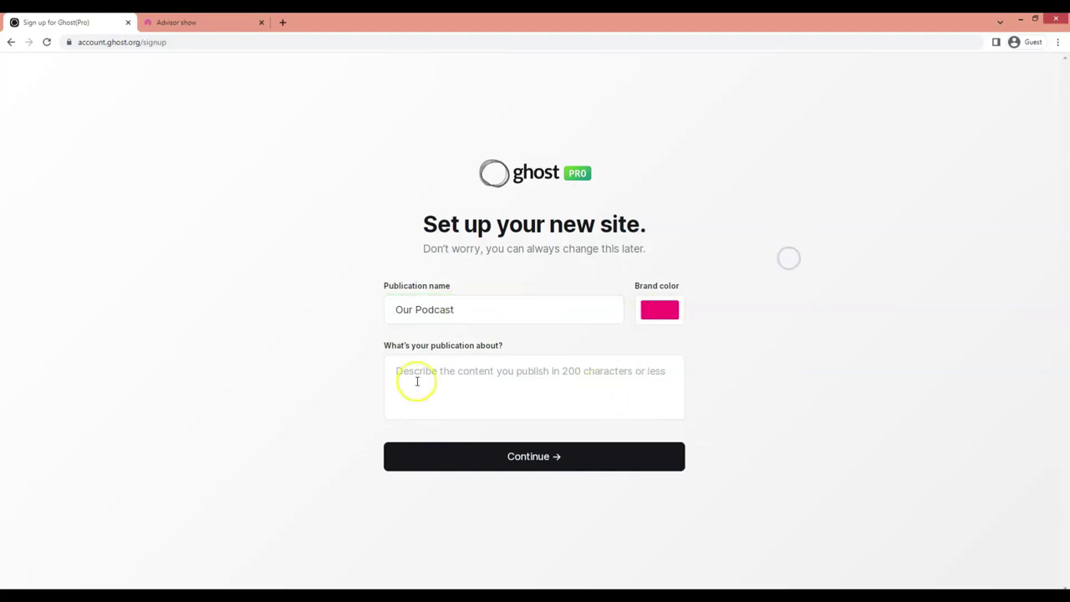
pyautogui.click(516, 456)
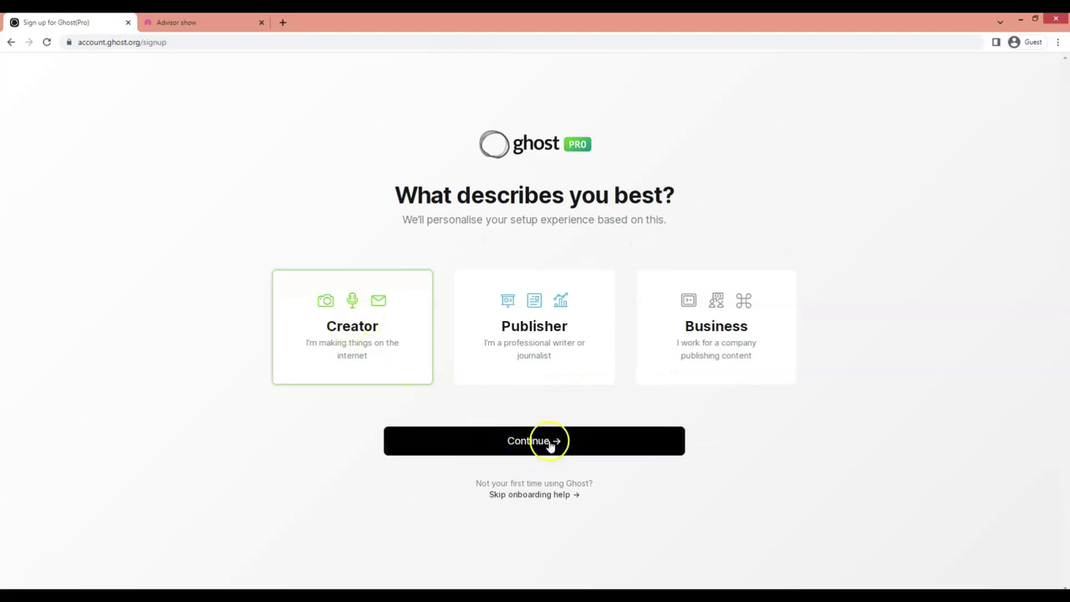
pyautogui.click(551, 445)
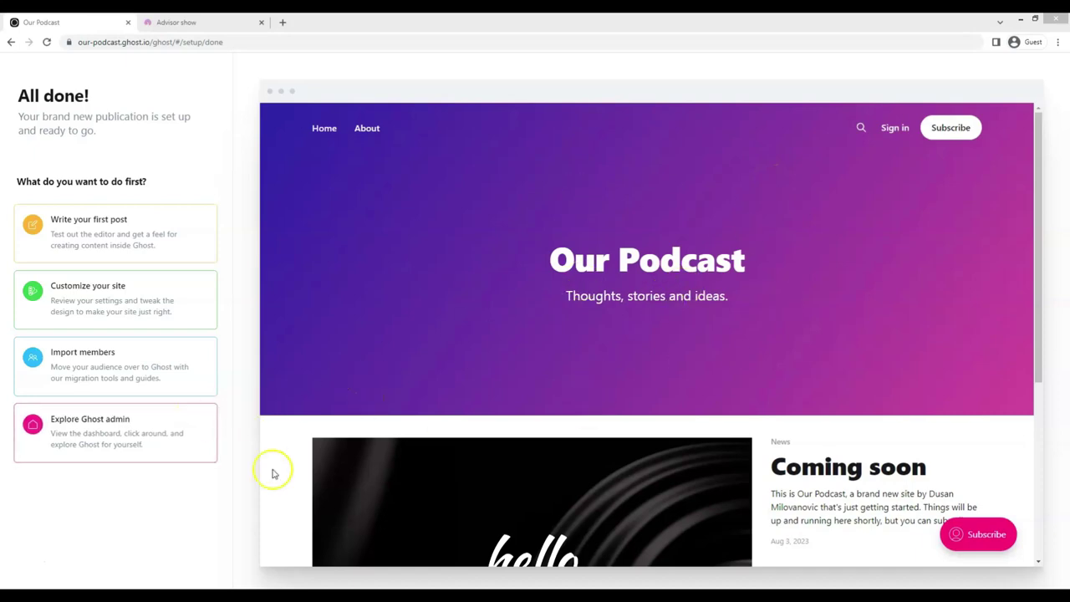
# Step: Enter the Ghost admin and open the list of available themes from the site design settings
pyautogui.click(108, 441)
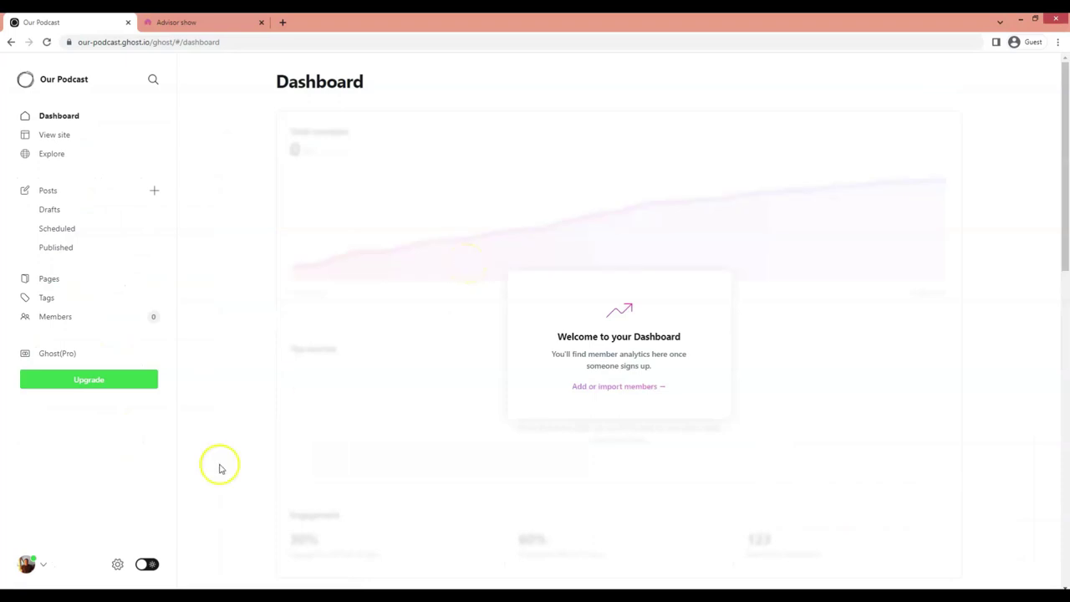
pyautogui.click(117, 563)
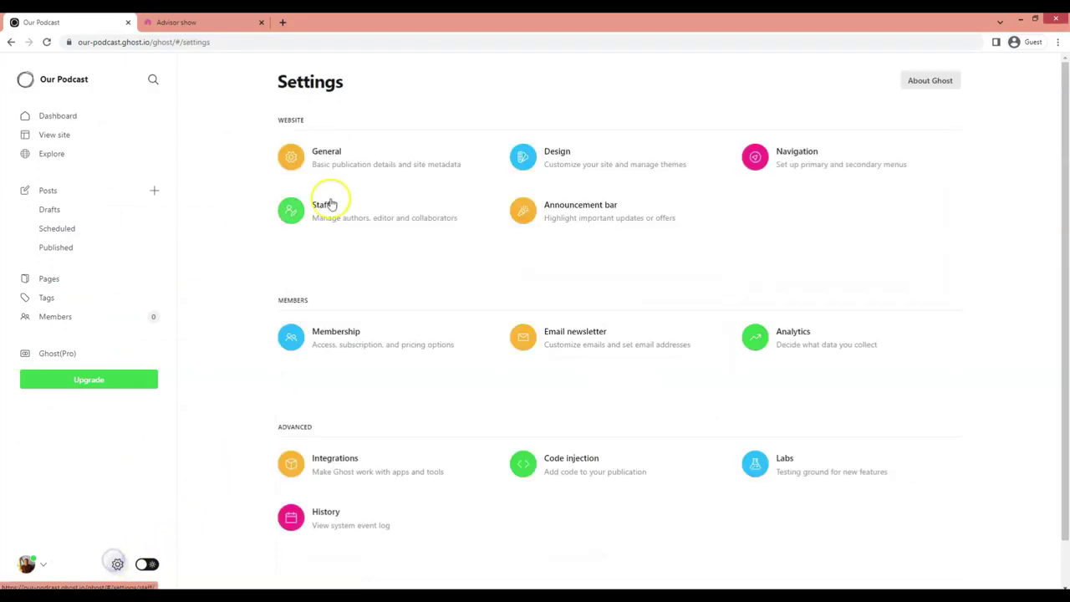
pyautogui.click(568, 155)
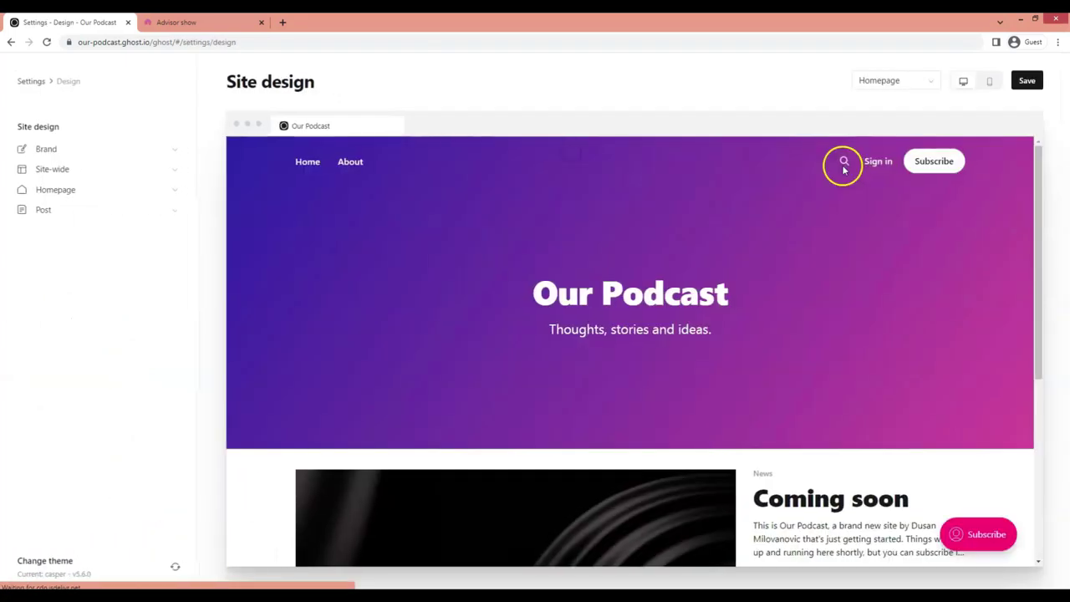
pyautogui.click(176, 569)
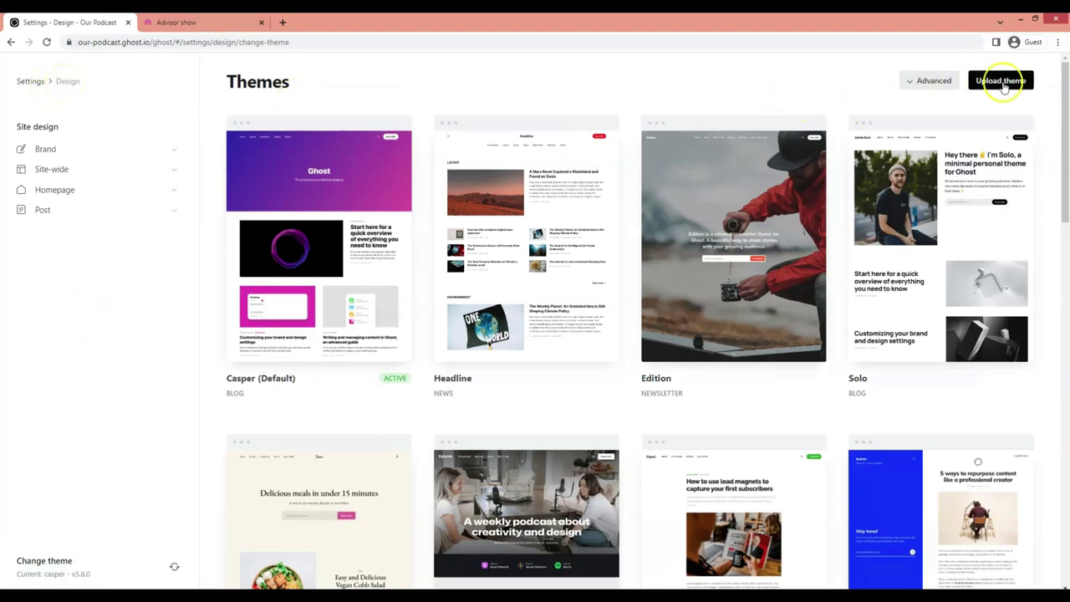
# Step: Upload the theme file siskin.zip from the Demo folder and activate it as the site theme
pyautogui.click(1001, 81)
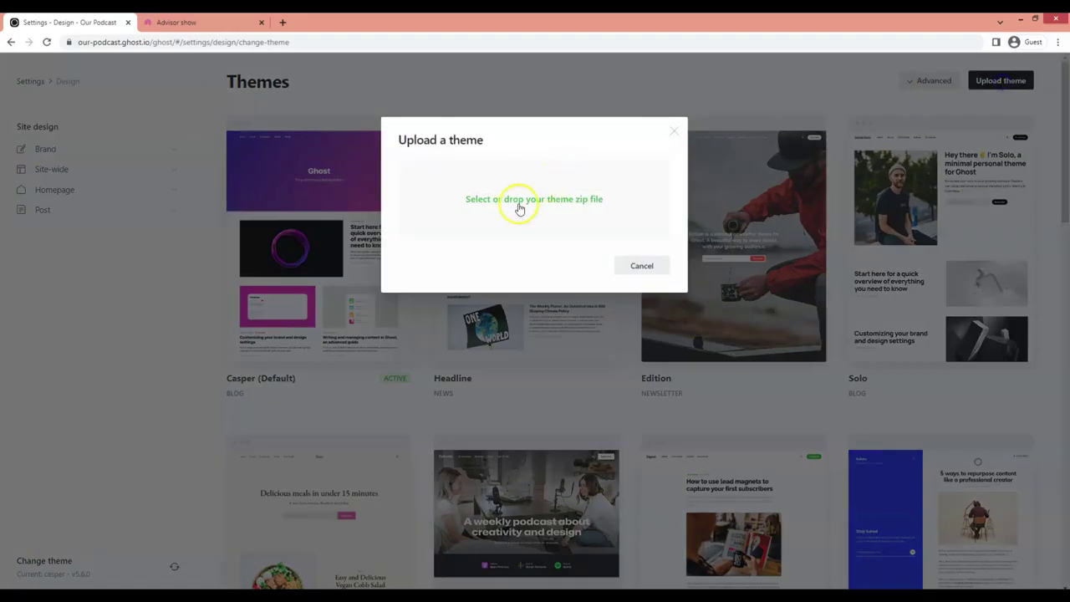
pyautogui.click(64, 585)
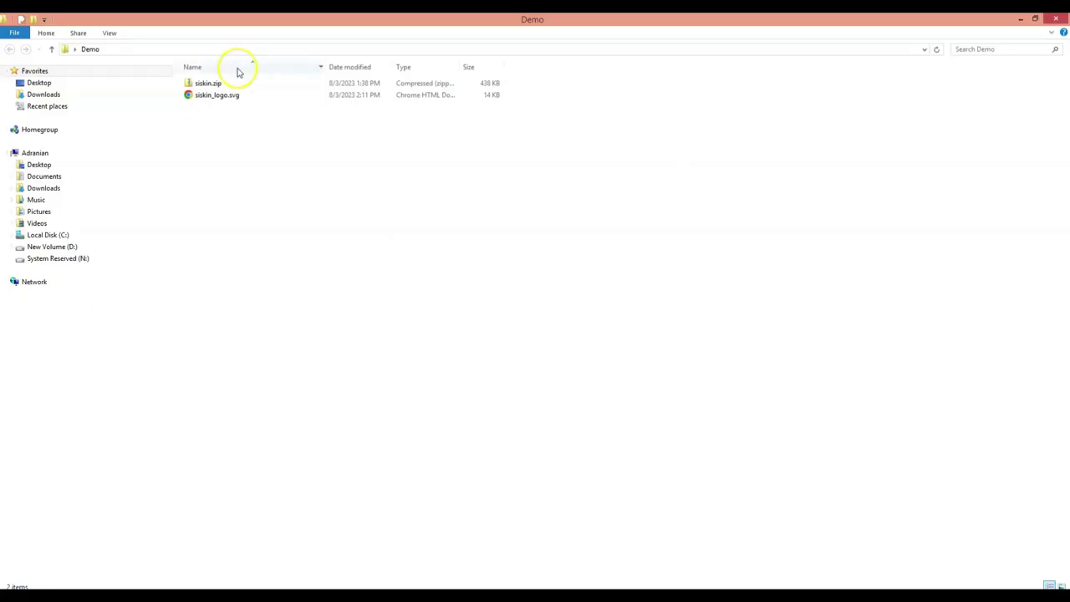
pyautogui.click(211, 84)
pyautogui.click(211, 87)
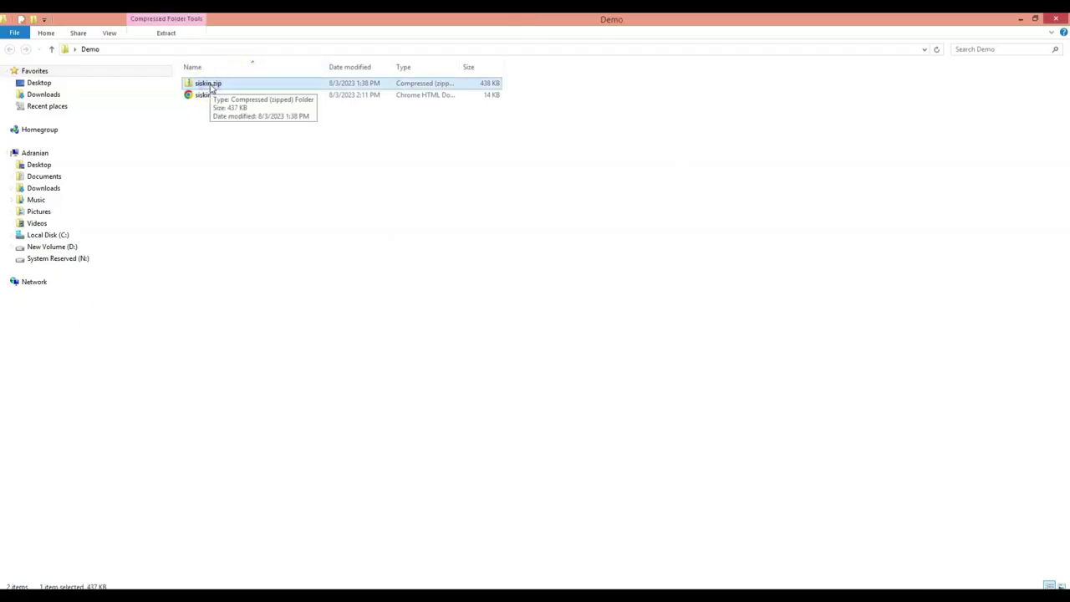
pyautogui.moveTo(213, 86); pyautogui.dragTo(512, 206)
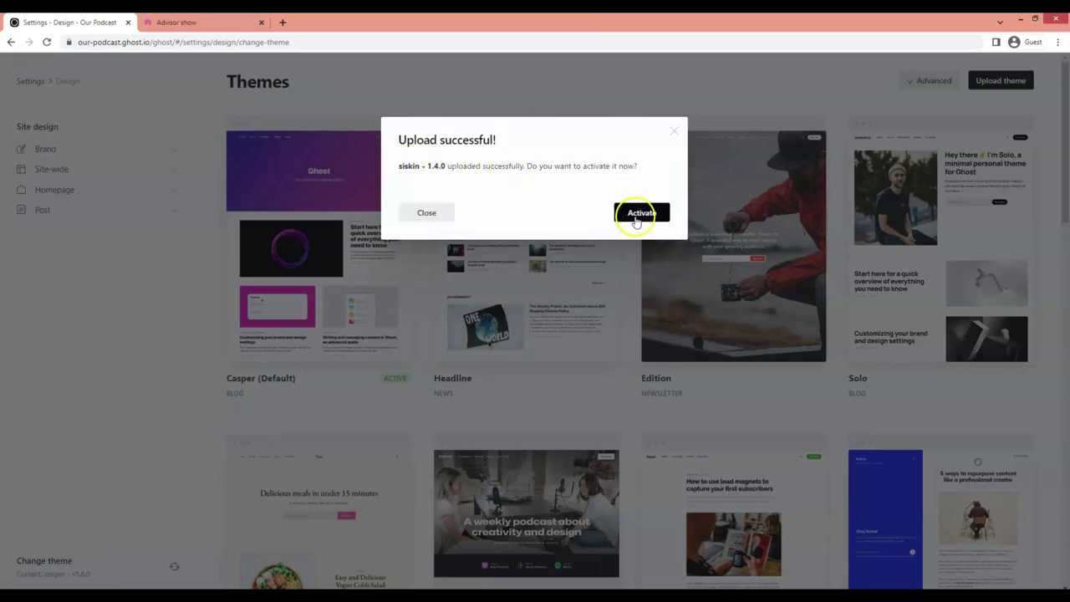
pyautogui.click(635, 212)
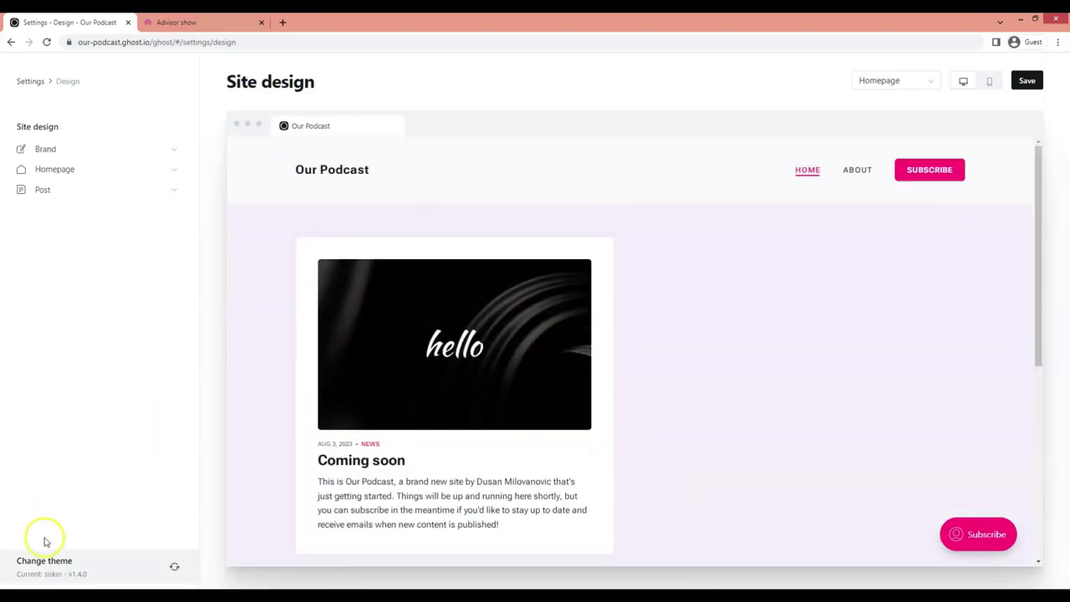
pyautogui.click(25, 572)
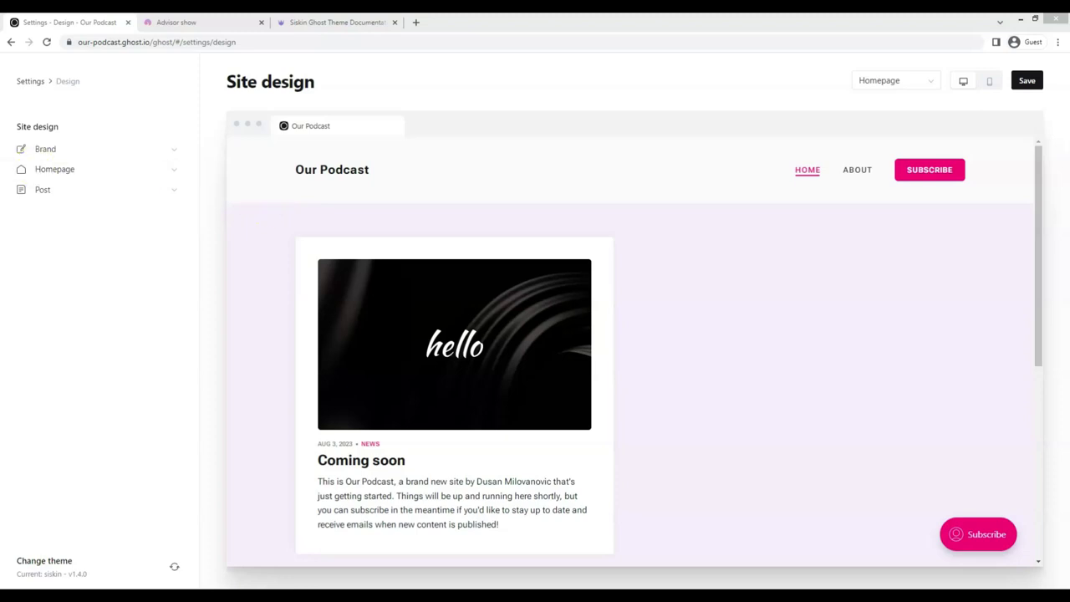
# Step: Review the brand design options and the publication's title and description in the general settings
pyautogui.click(78, 150)
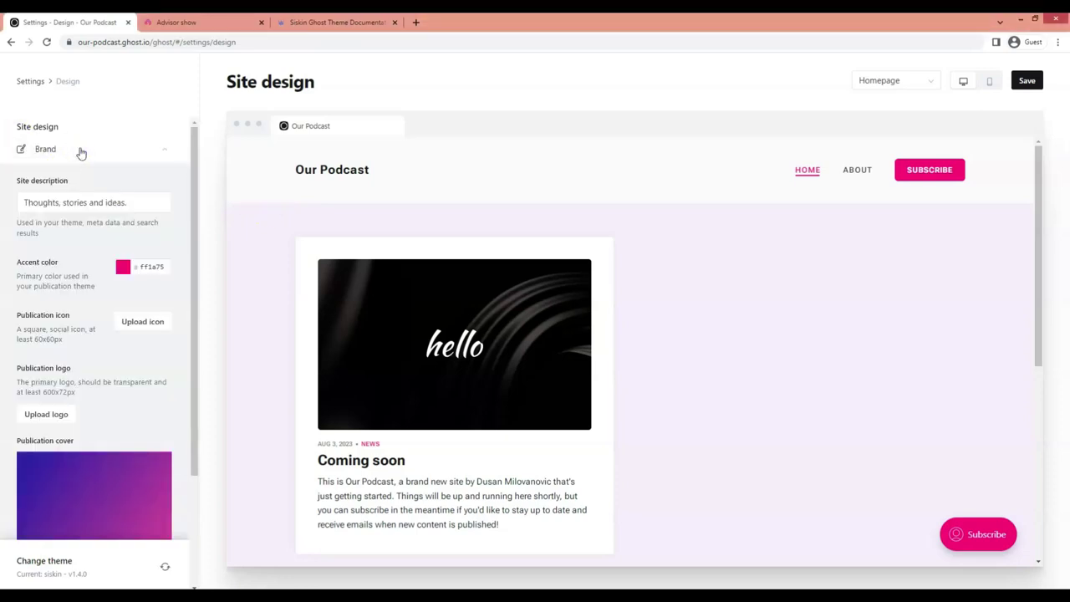
pyautogui.click(46, 83)
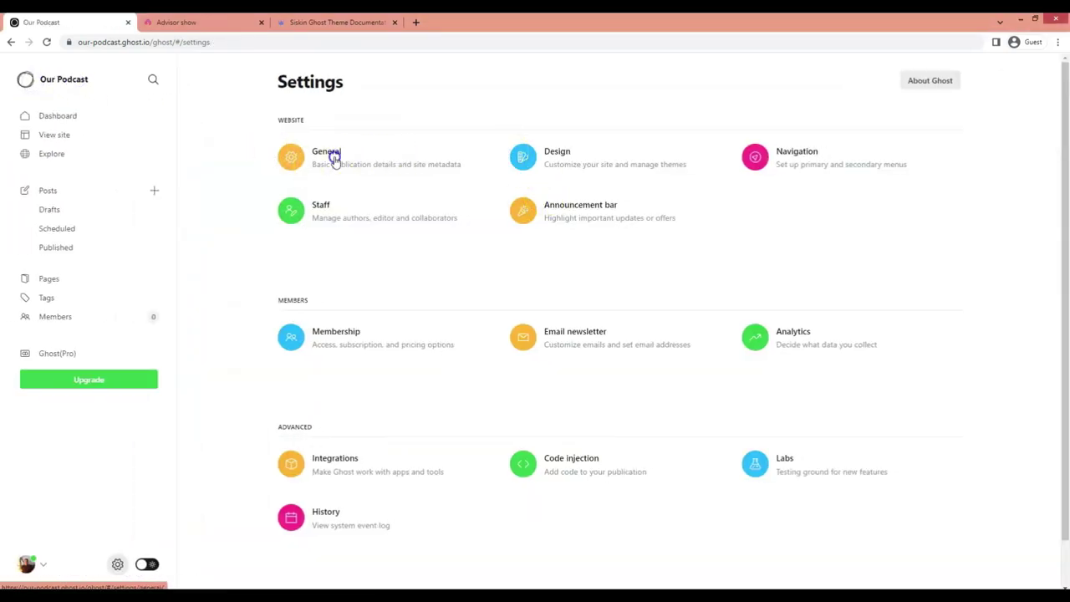
pyautogui.click(332, 158)
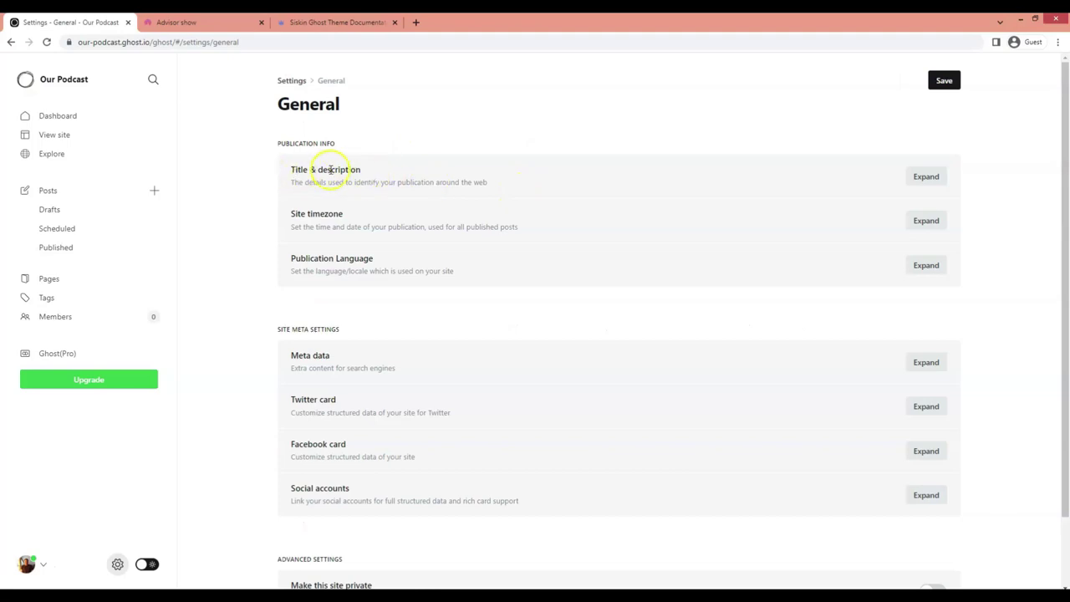
pyautogui.click(924, 183)
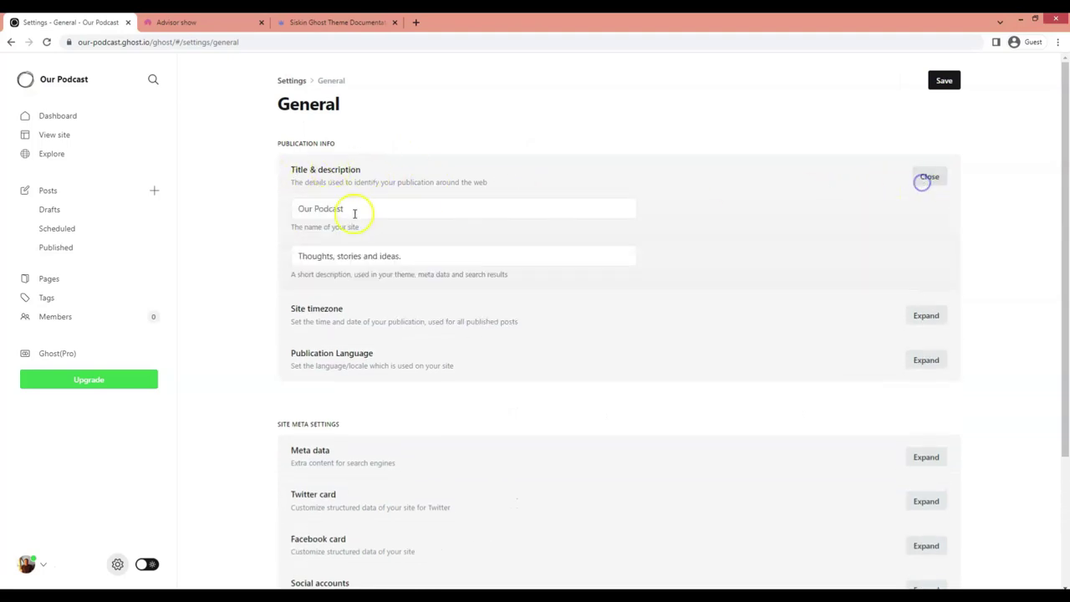
pyautogui.click(288, 209)
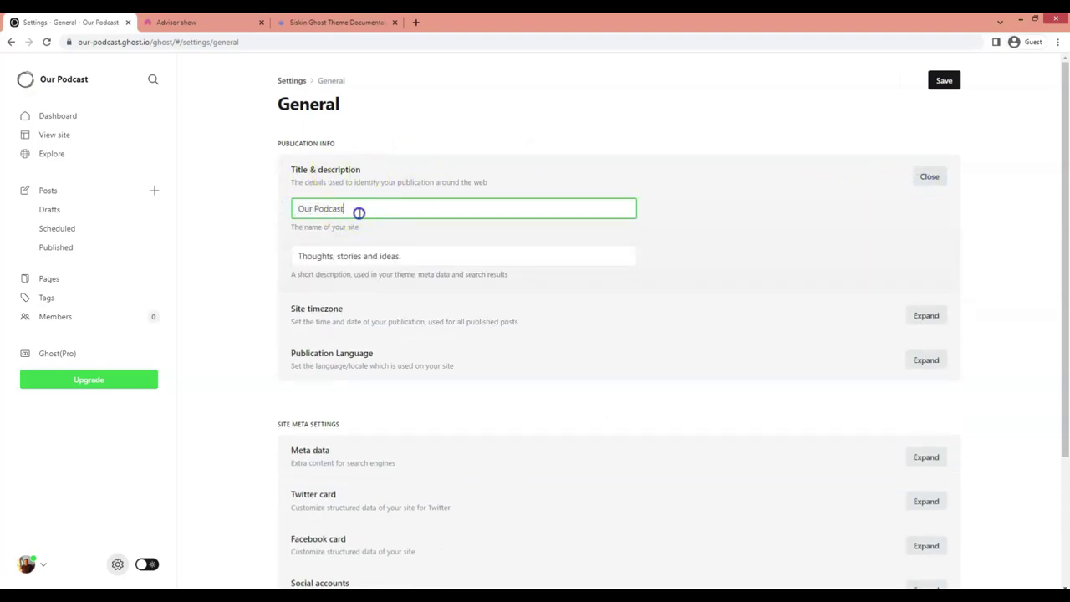
pyautogui.click(358, 209)
pyautogui.press('Escape')
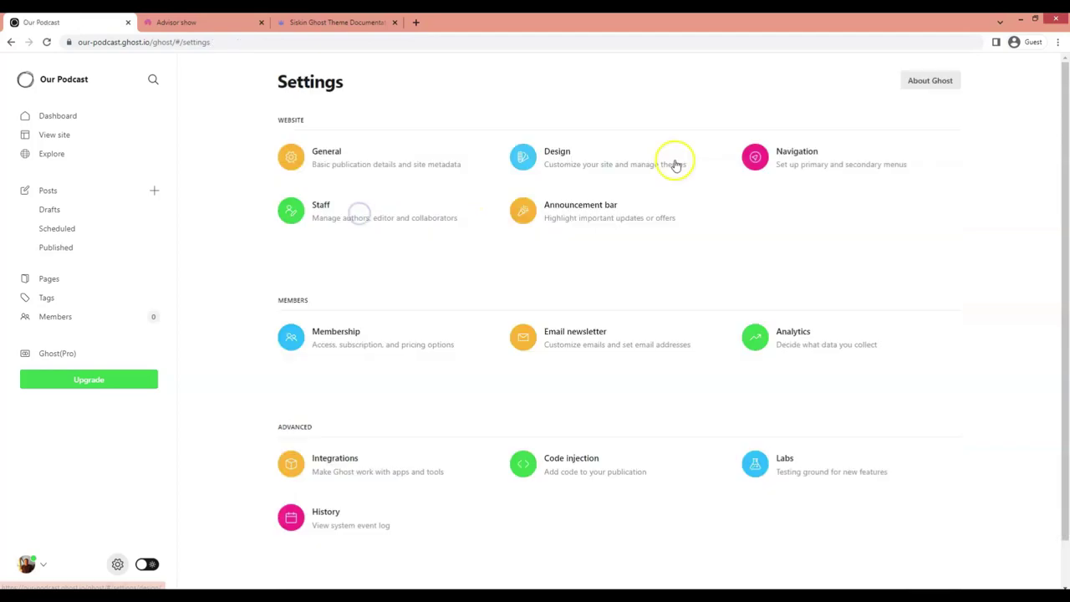
# Step: Open the Labs settings and locate the routes upload option under the beta features
pyautogui.click(807, 471)
pyautogui.scroll(-2, 869, 476)
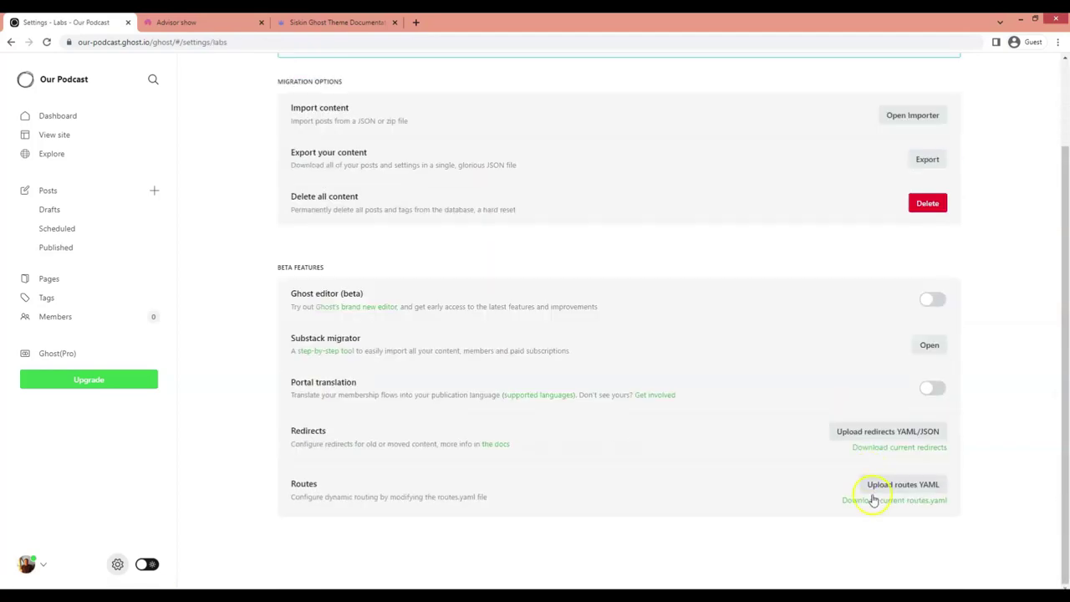
pyautogui.click(884, 486)
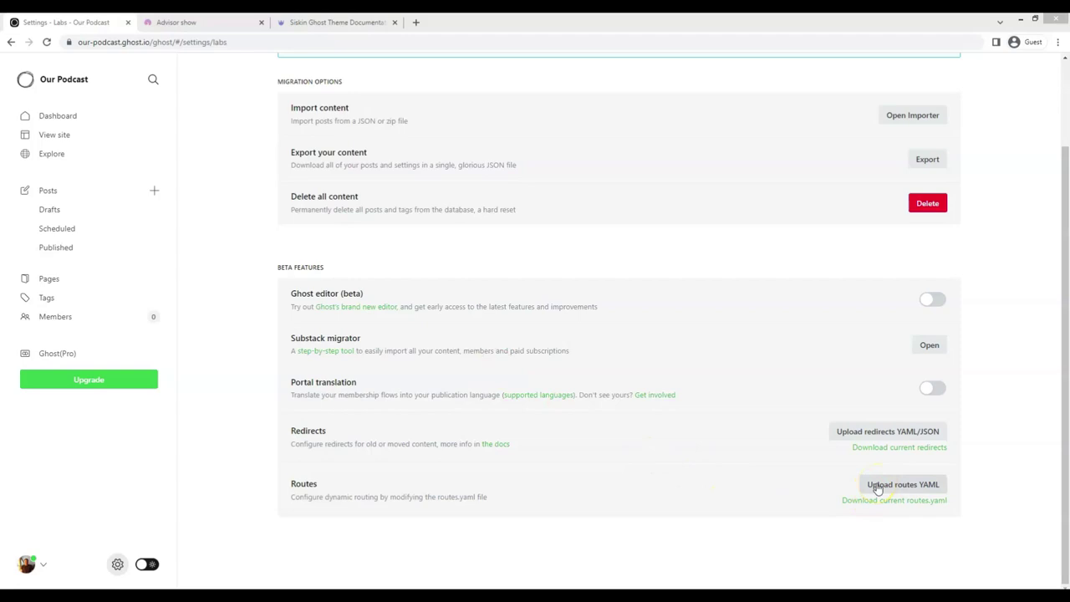
# Step: Look through the homepage sections of the Advisor show theme demo and return to the Labs settings
pyautogui.click(192, 21)
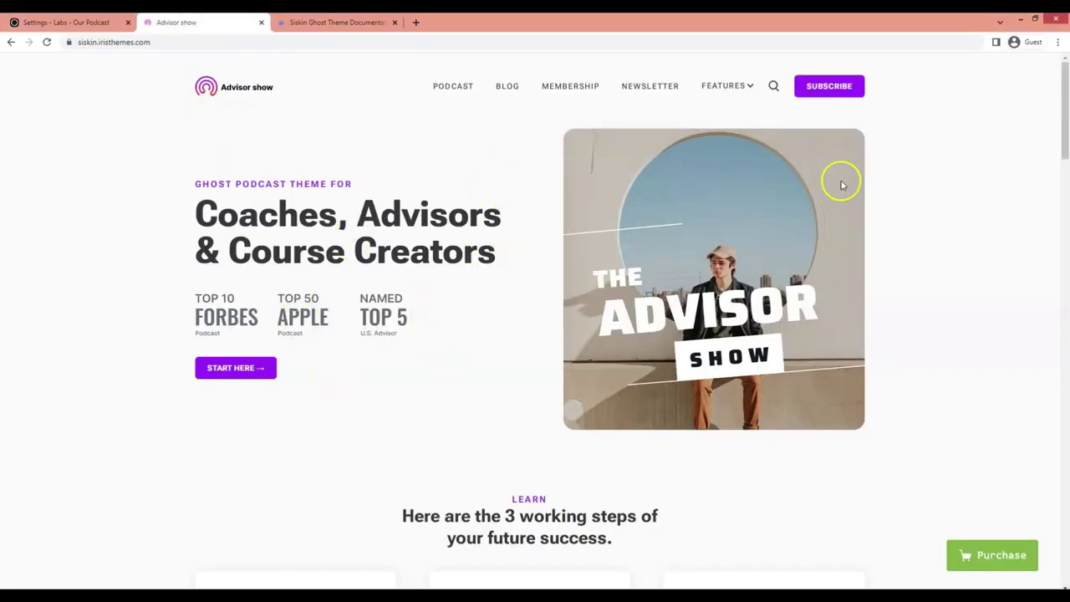
pyautogui.scroll(-14, 424, 372)
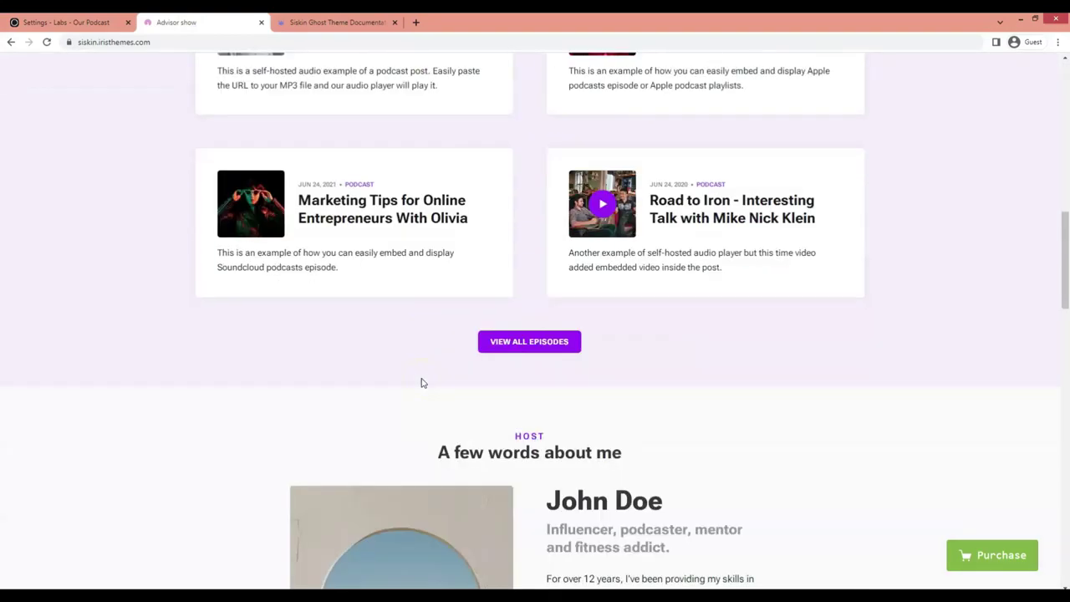
pyautogui.scroll(2, 422, 379)
pyautogui.scroll(12, 426, 379)
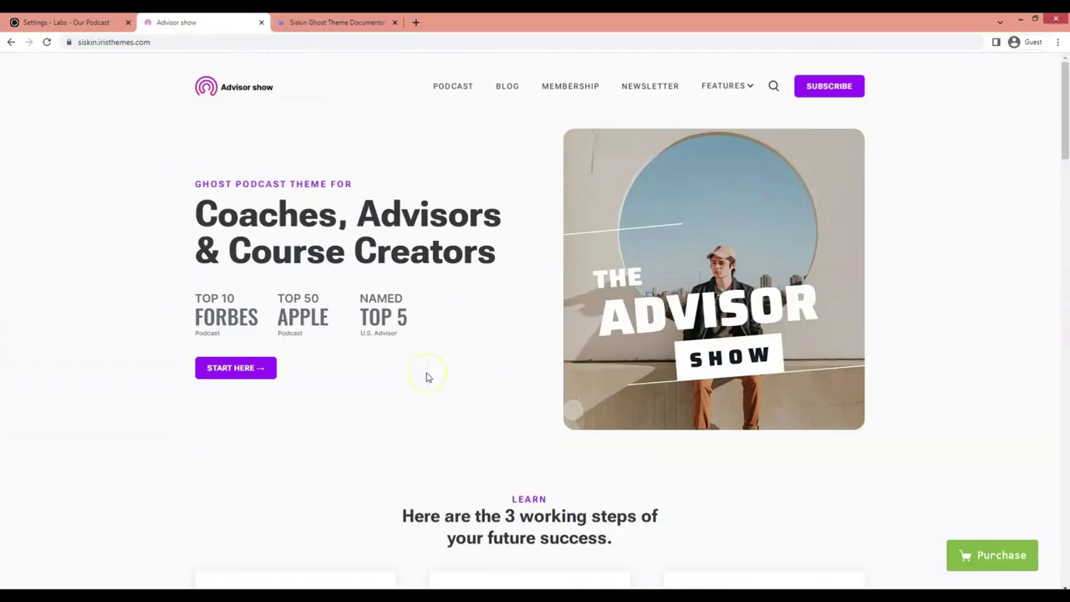
pyautogui.click(66, 22)
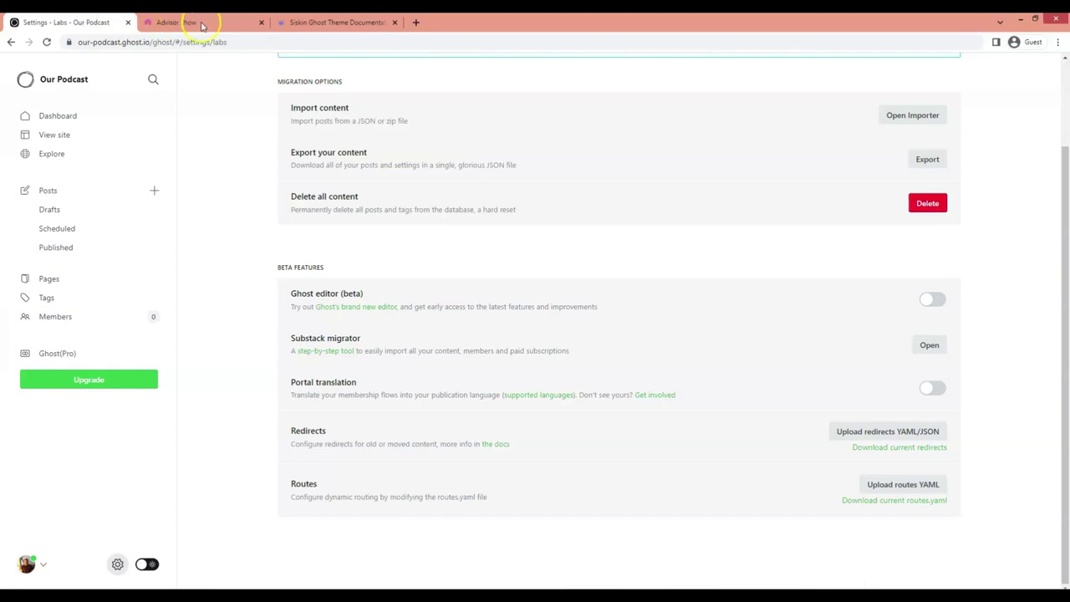
# Step: Select the basic routes configuration in the Siskin theme documentation and check routes.yaml in the code editor before returning to Labs
pyautogui.click(297, 22)
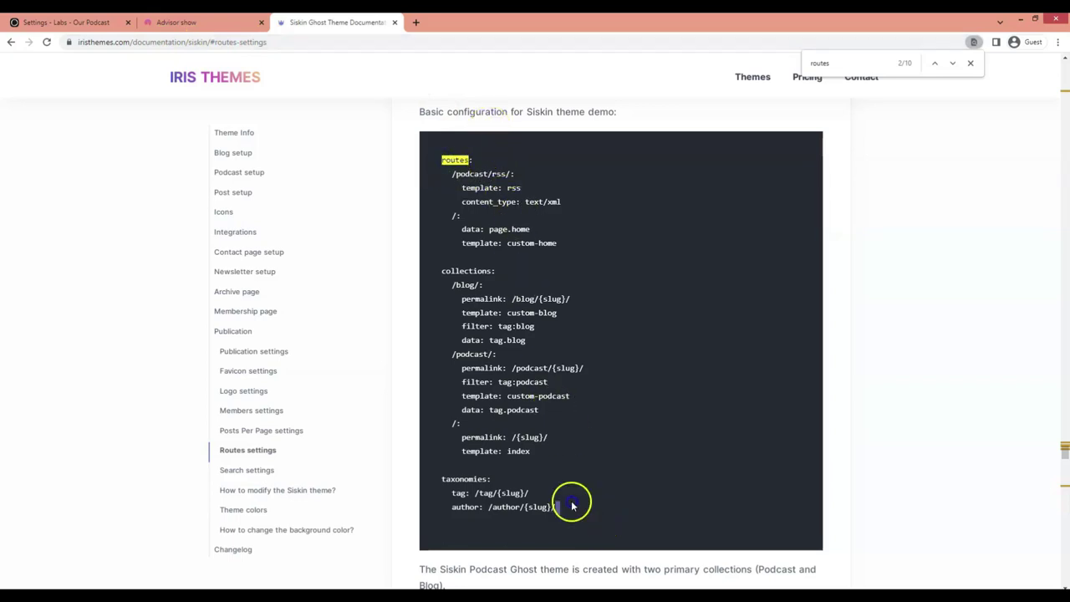
pyautogui.moveTo(572, 506); pyautogui.dragTo(436, 170)
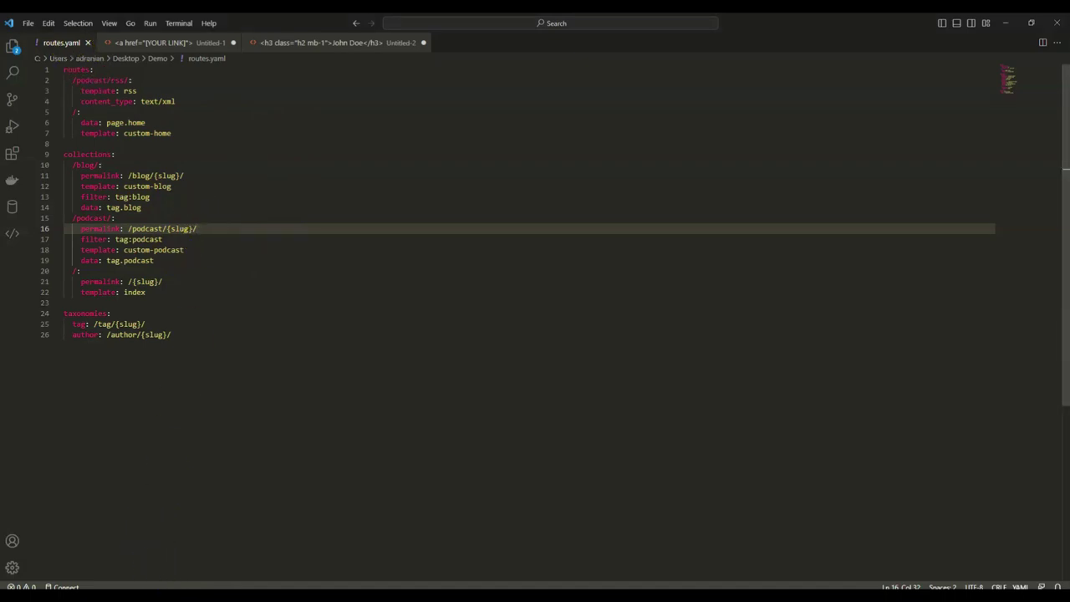
pyautogui.hotkey('alt', 'Tab')
pyautogui.hotkey('ctrl', '1')
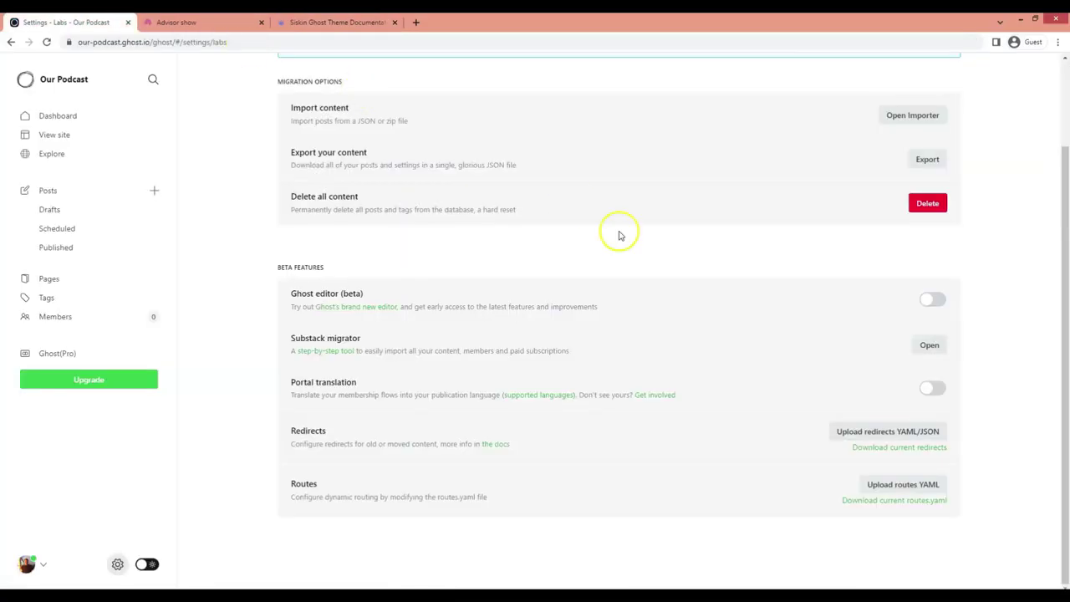
# Step: Upload the routes.yaml file as the site's dynamic routing configuration
pyautogui.scroll(2, 367, 207)
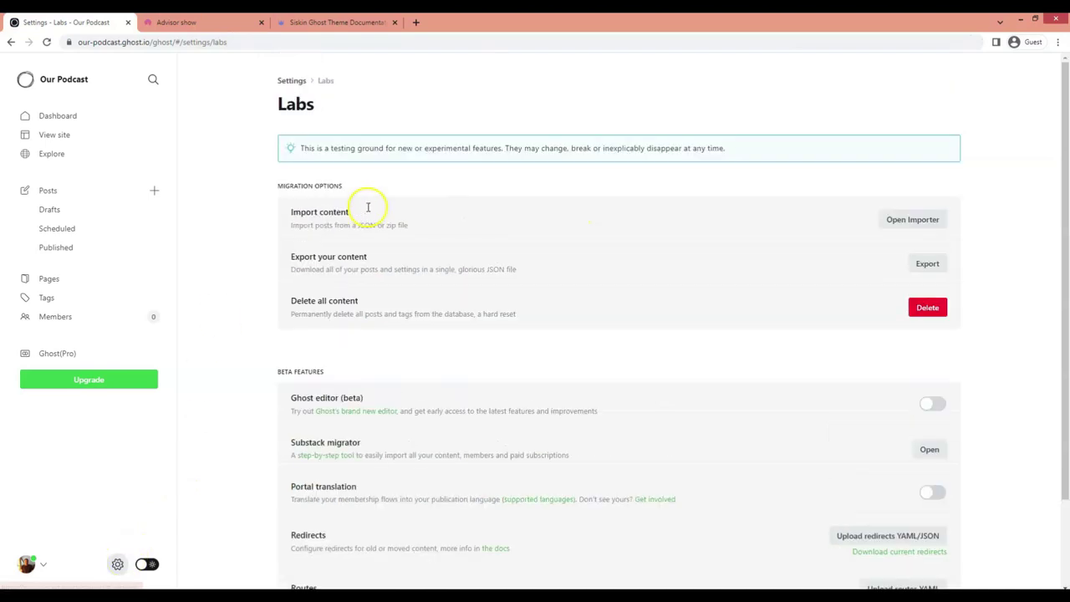
pyautogui.scroll(-2, 759, 323)
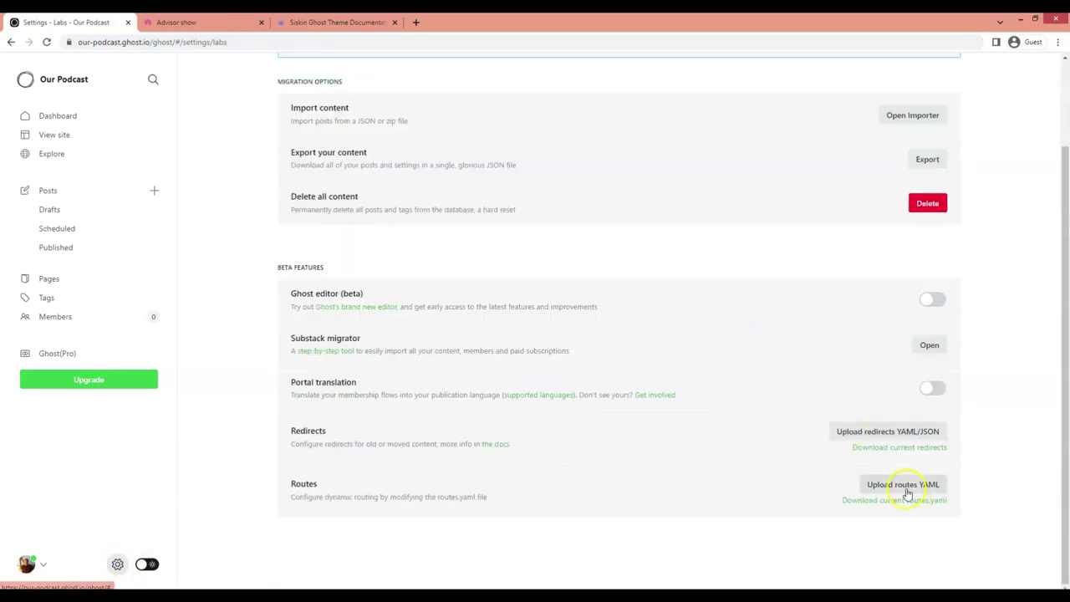
pyautogui.click(907, 493)
pyautogui.doubleClick(131, 91)
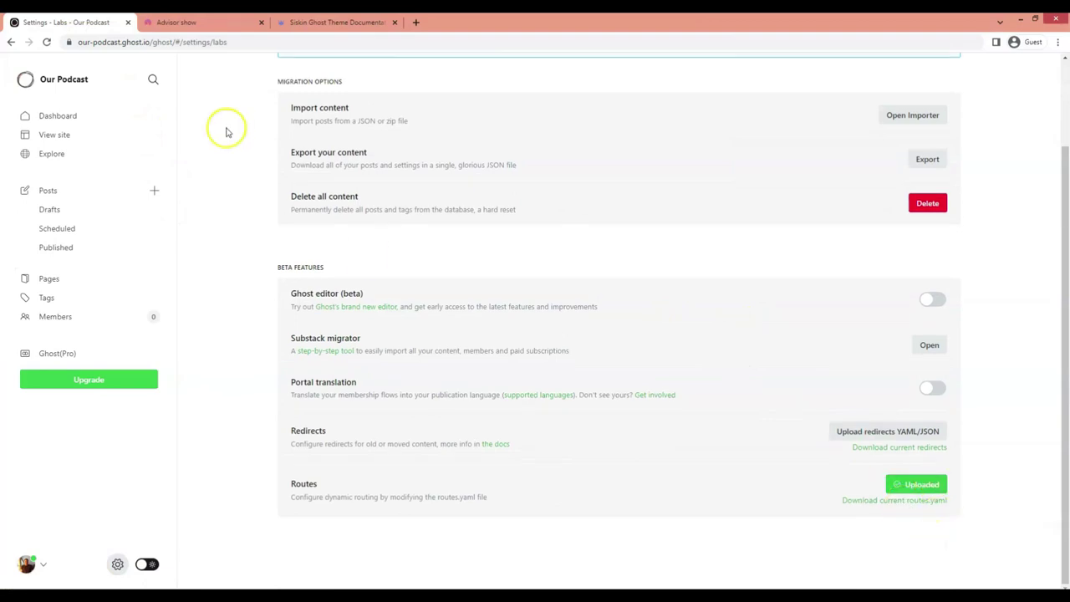
# Step: Check the live Our Podcast homepage in a separate tab and return to the site administration
pyautogui.click(151, 135)
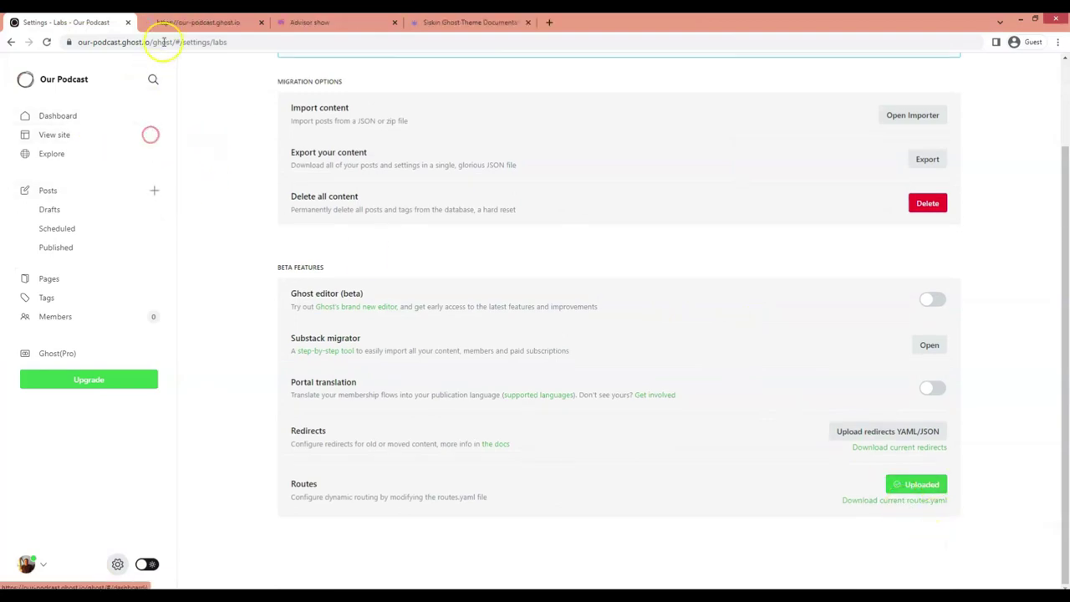
pyautogui.click(172, 22)
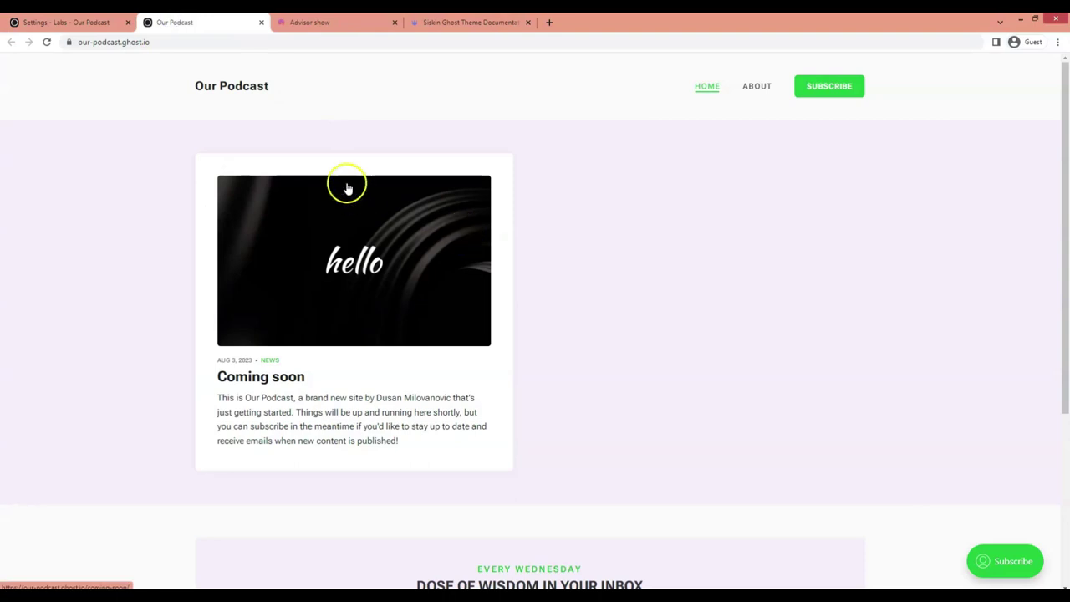
pyautogui.click(84, 18)
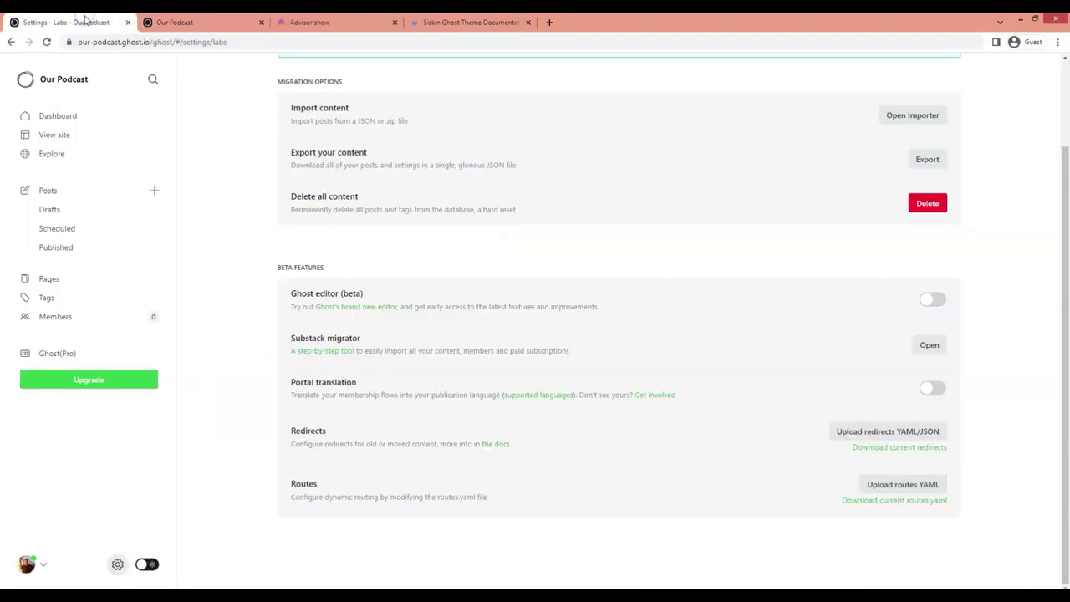
# Step: Create a new page titled "Home"
pyautogui.click(46, 279)
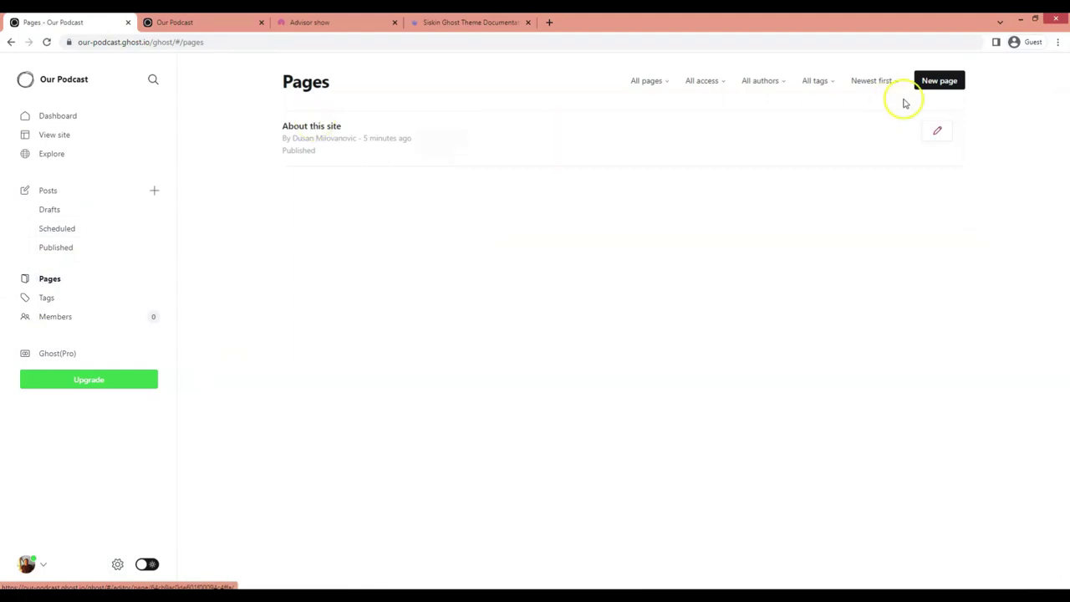
pyautogui.click(934, 80)
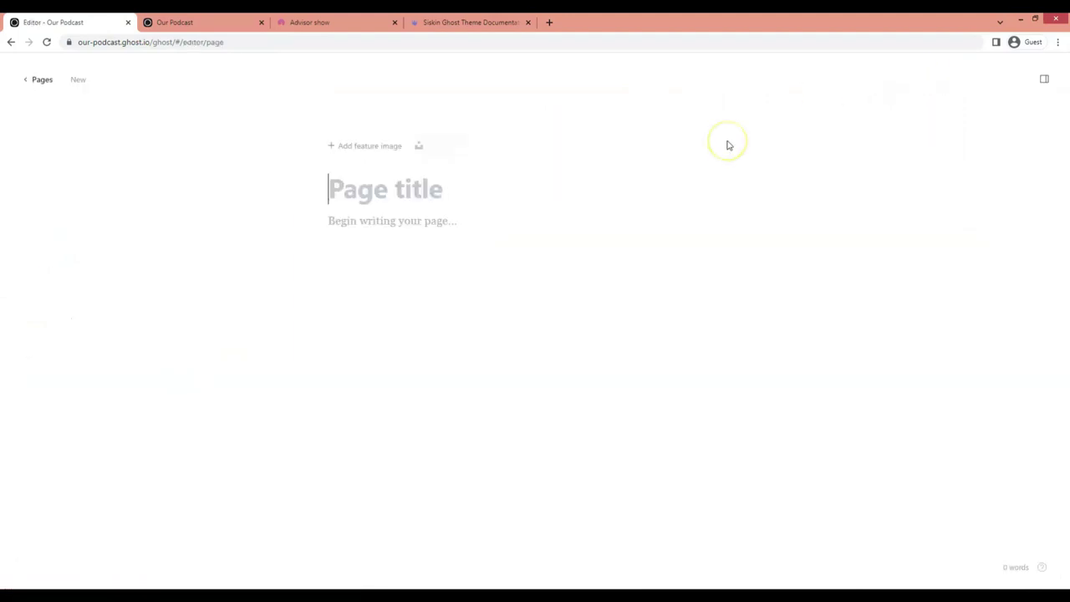
pyautogui.write('Home')
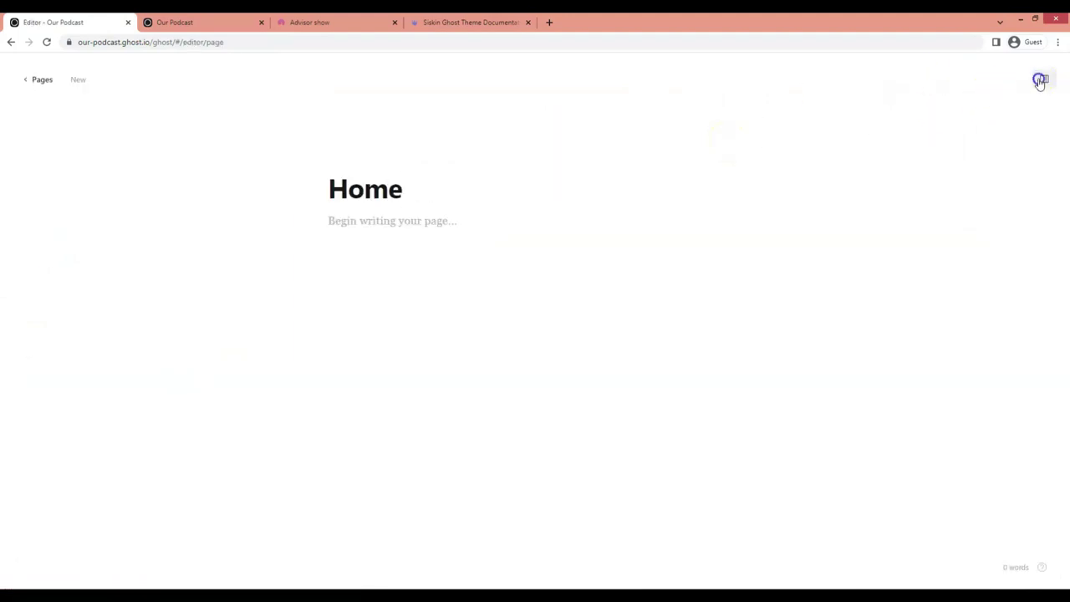
# Step: Assign the Home template to the page in its page settings
pyautogui.click(1043, 79)
pyautogui.scroll(-3, 986, 401)
pyautogui.scroll(-1, 974, 407)
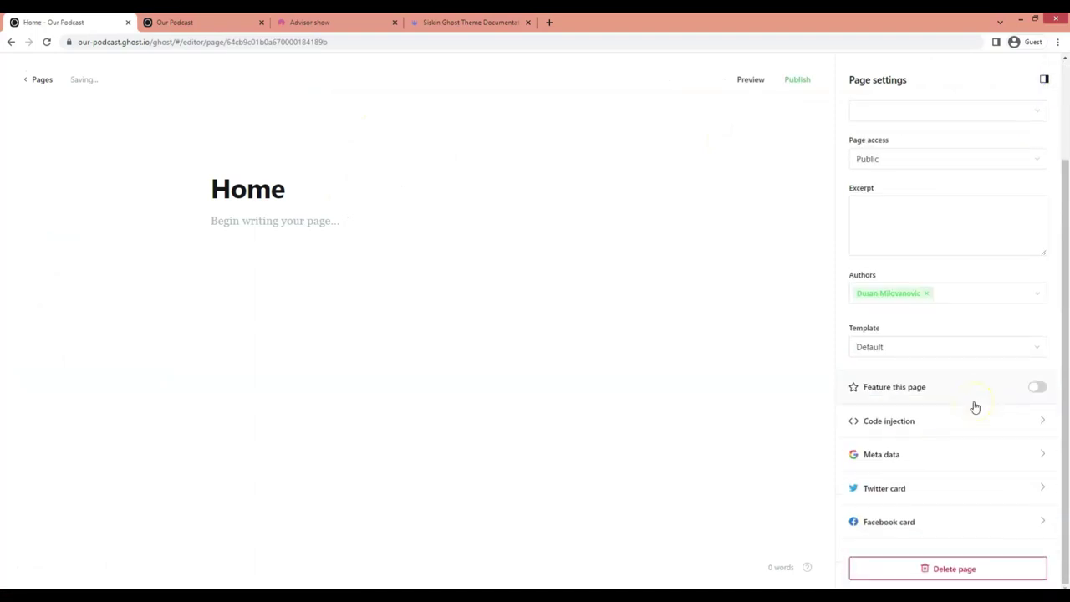
pyautogui.click(922, 341)
pyautogui.click(903, 399)
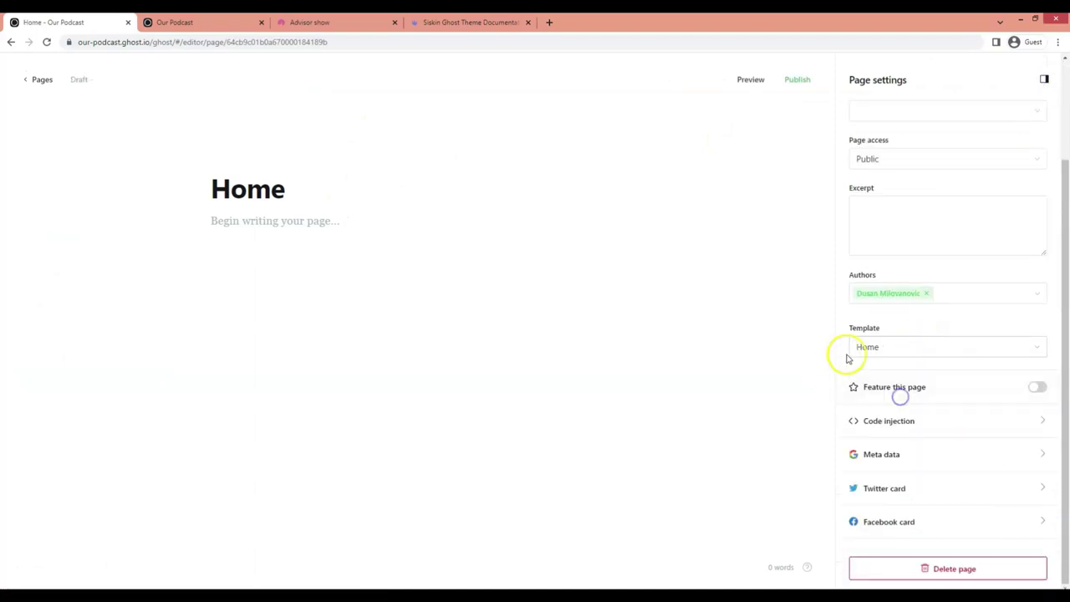
# Step: Publish the Home page on the site right now and open the published page
pyautogui.click(797, 81)
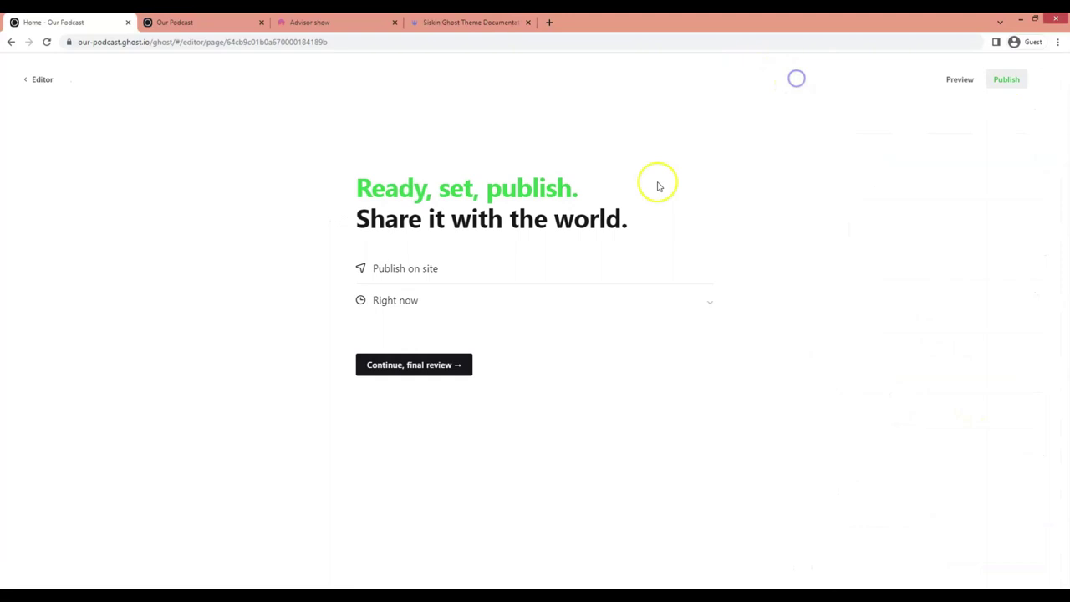
pyautogui.click(441, 362)
pyautogui.click(409, 300)
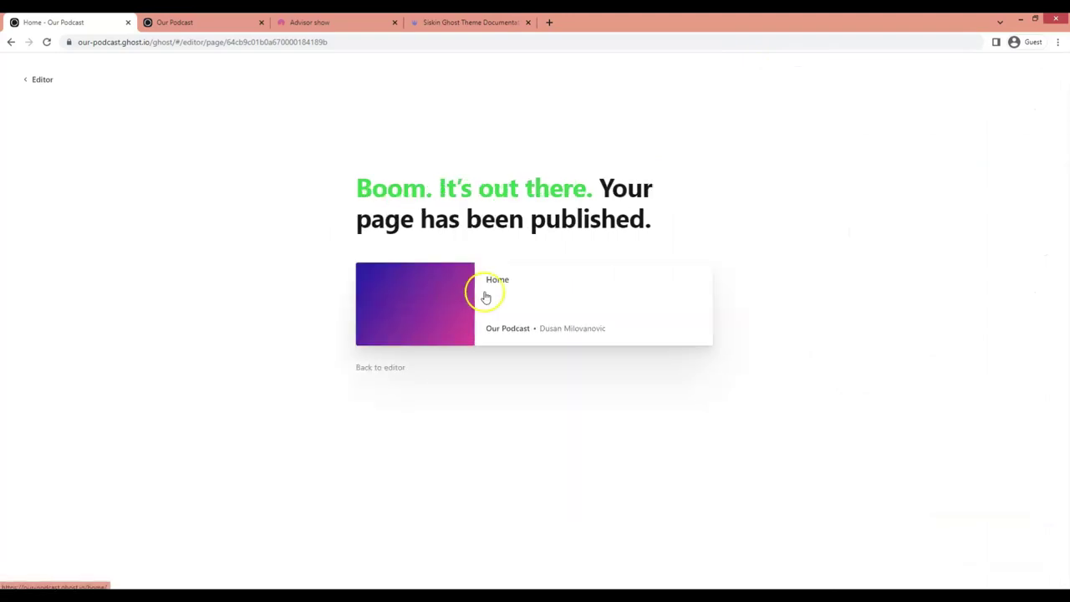
pyautogui.click(507, 291)
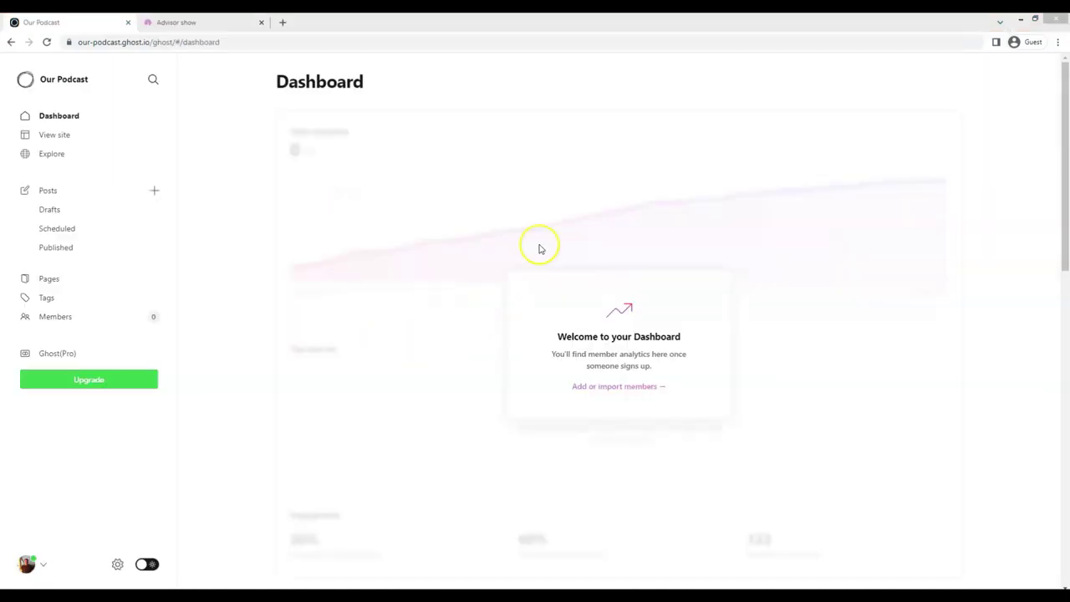
# Step: Import the demo content file advisor-show.ghost.2023-08-03-12-33-50.json from the Demo folder through the Labs importer and dismiss the import notice
pyautogui.click(117, 563)
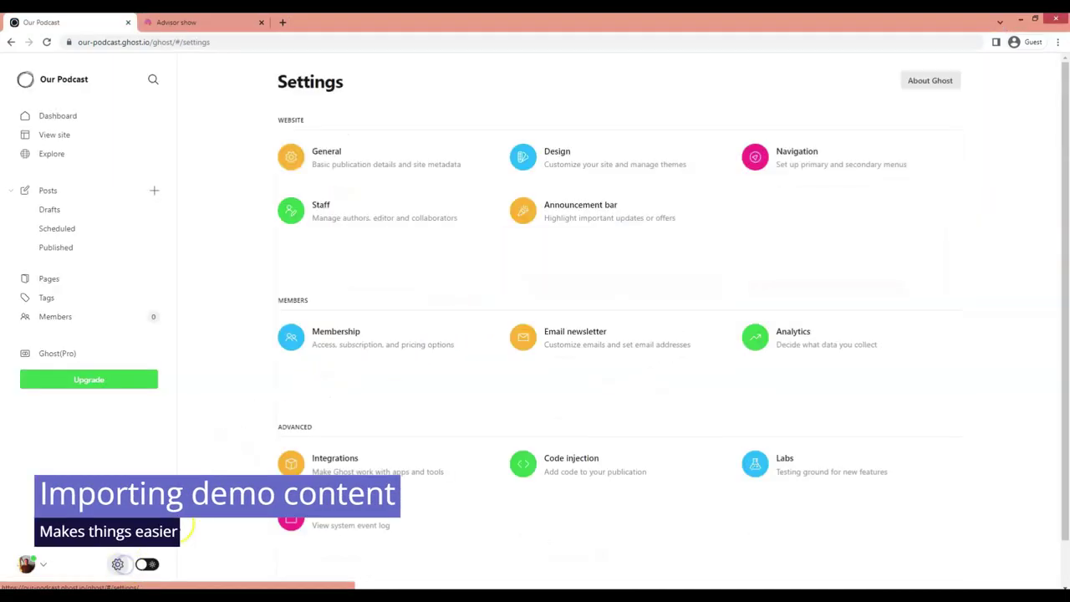
pyautogui.click(795, 471)
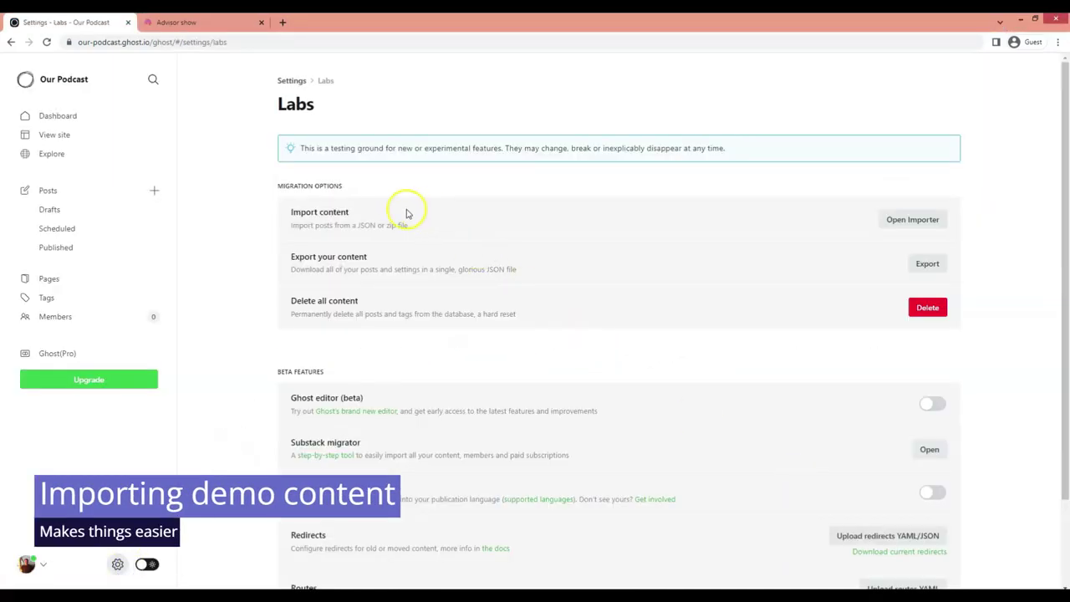
pyautogui.click(897, 222)
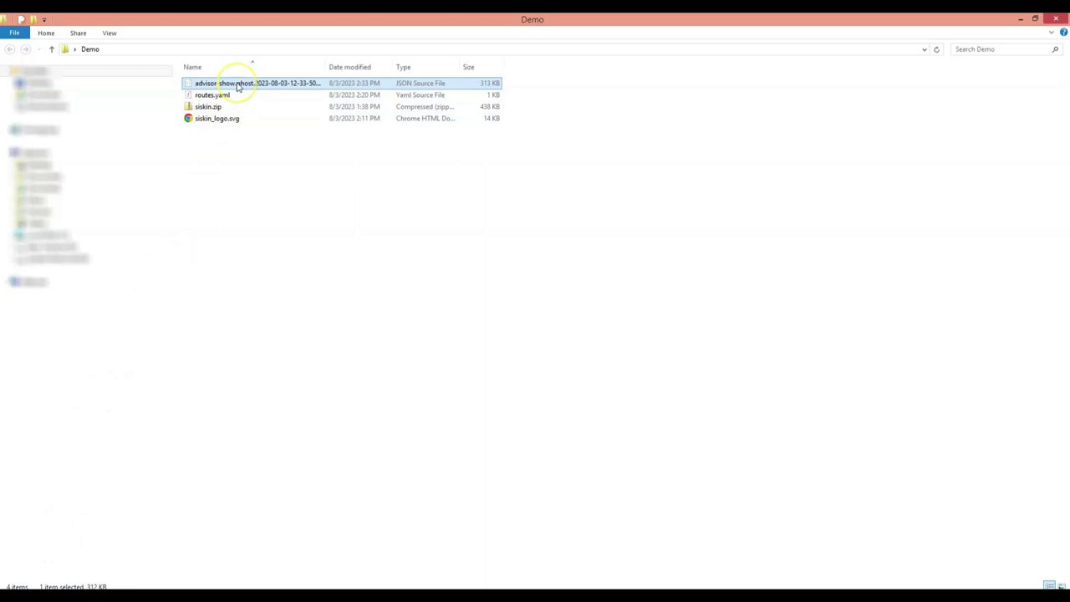
pyautogui.moveTo(328, 66); pyautogui.dragTo(460, 69)
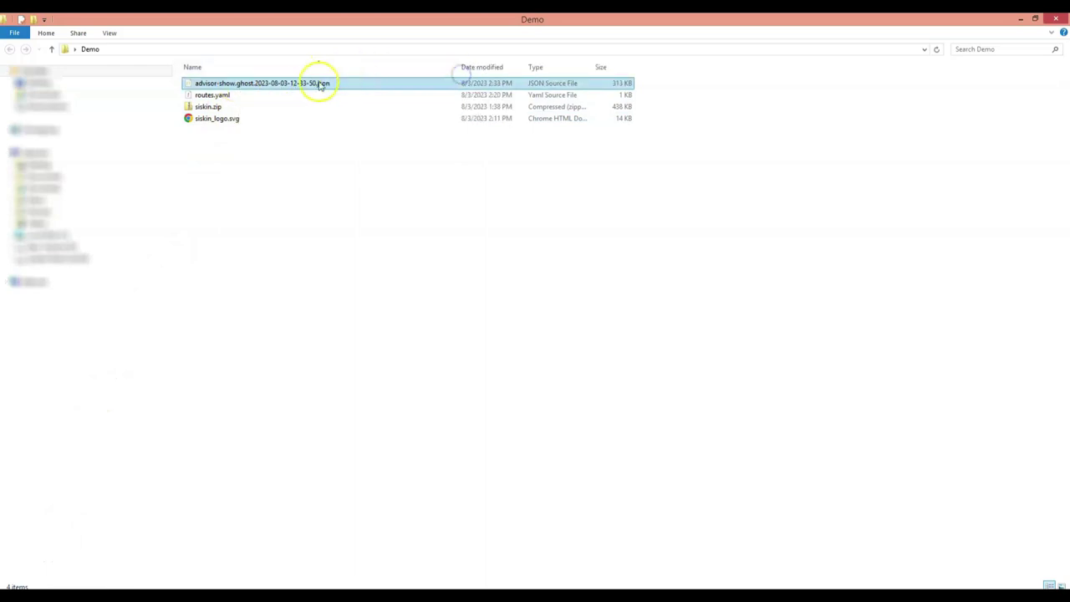
pyautogui.moveTo(304, 84); pyautogui.dragTo(503, 204)
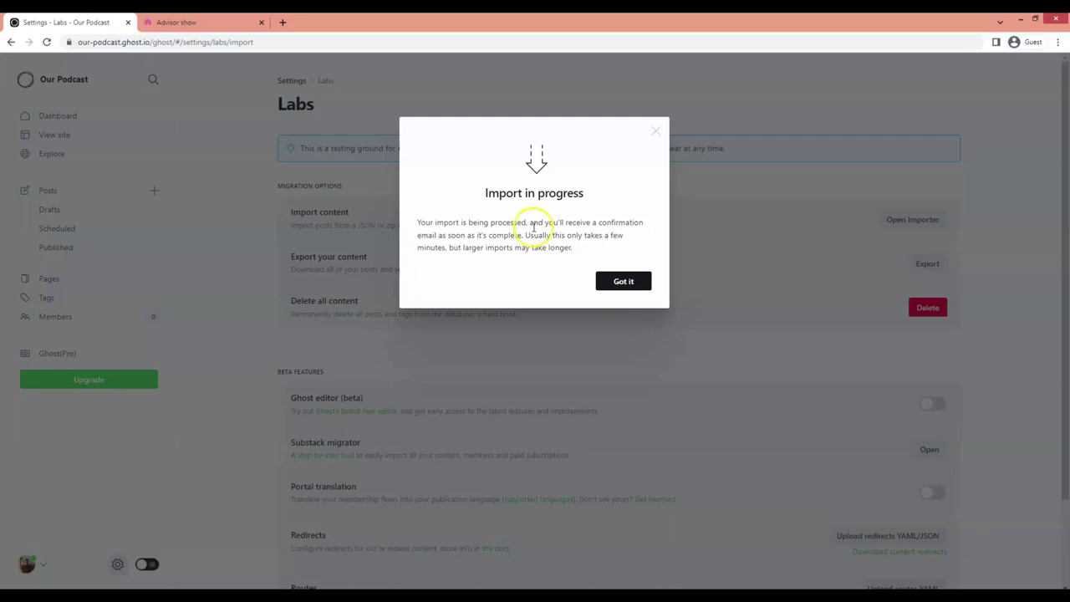
pyautogui.click(623, 280)
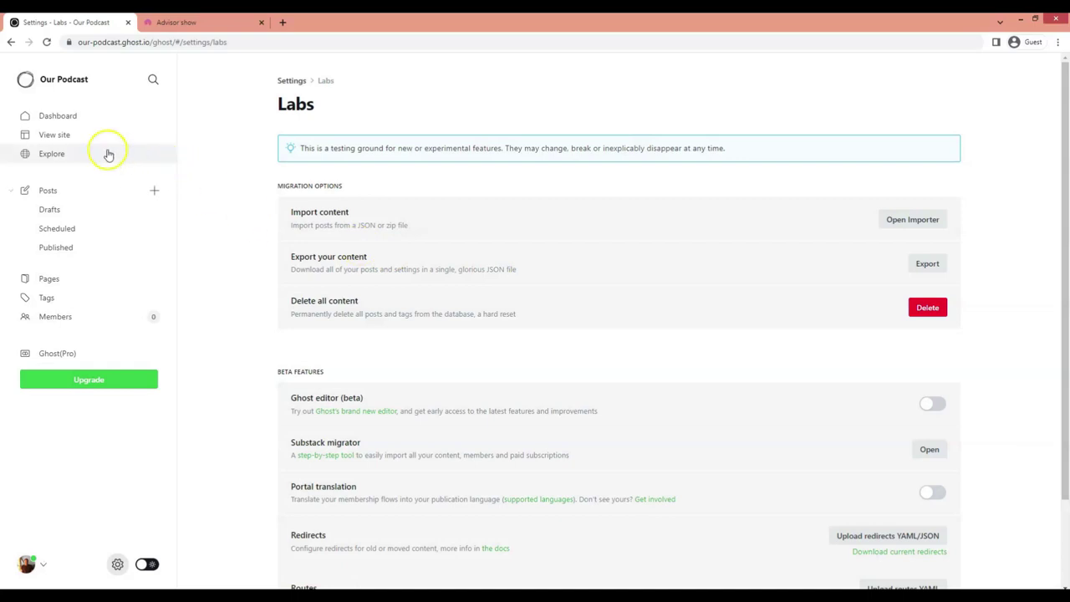
# Step: Open the live site and look through its homepage sections, including featured episodes, blog writings and the newsletter signup
pyautogui.click(151, 138)
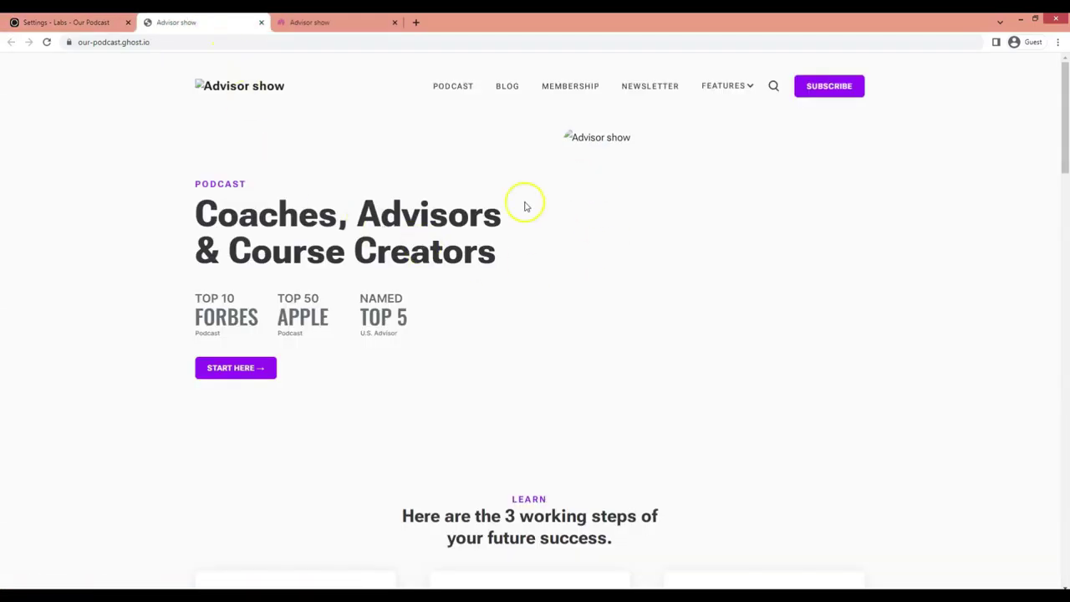
pyautogui.scroll(-10, 385, 342)
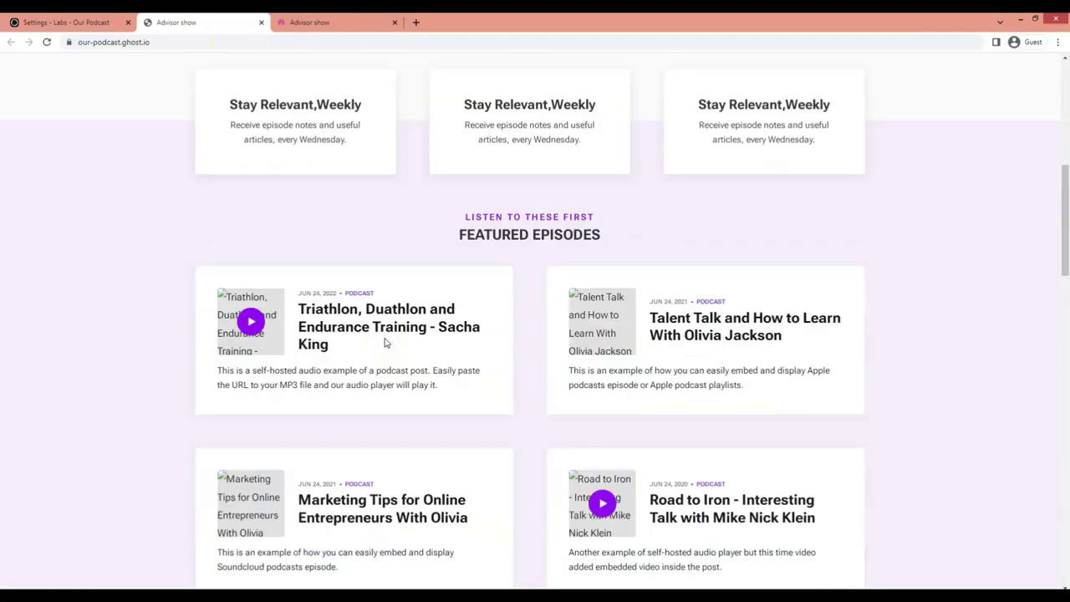
pyautogui.scroll(-4, 384, 342)
pyautogui.scroll(-6, 386, 342)
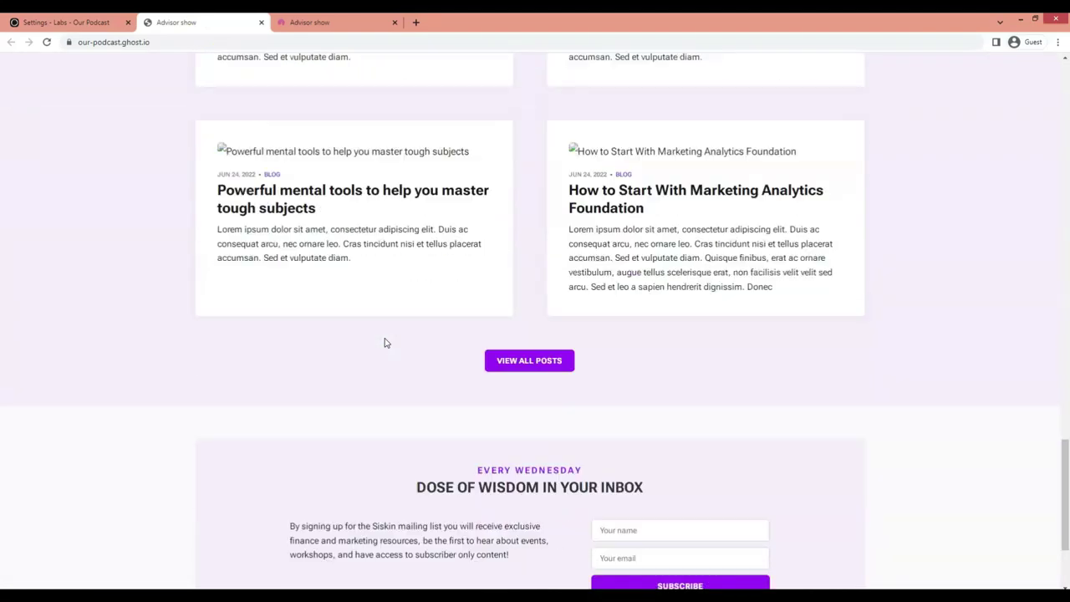
pyautogui.scroll(12, 385, 342)
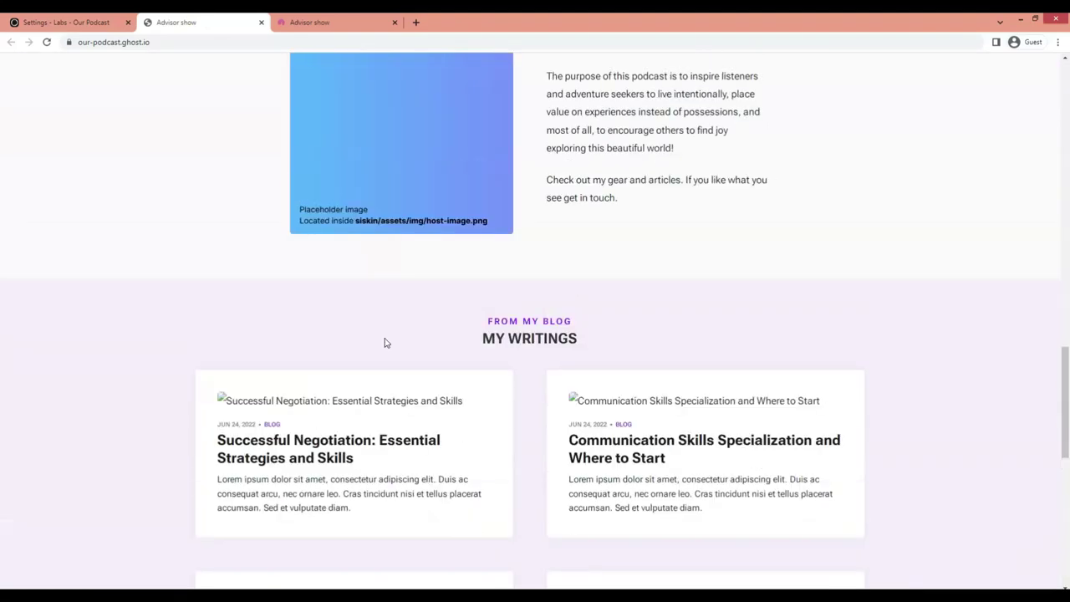
pyautogui.scroll(10, 385, 342)
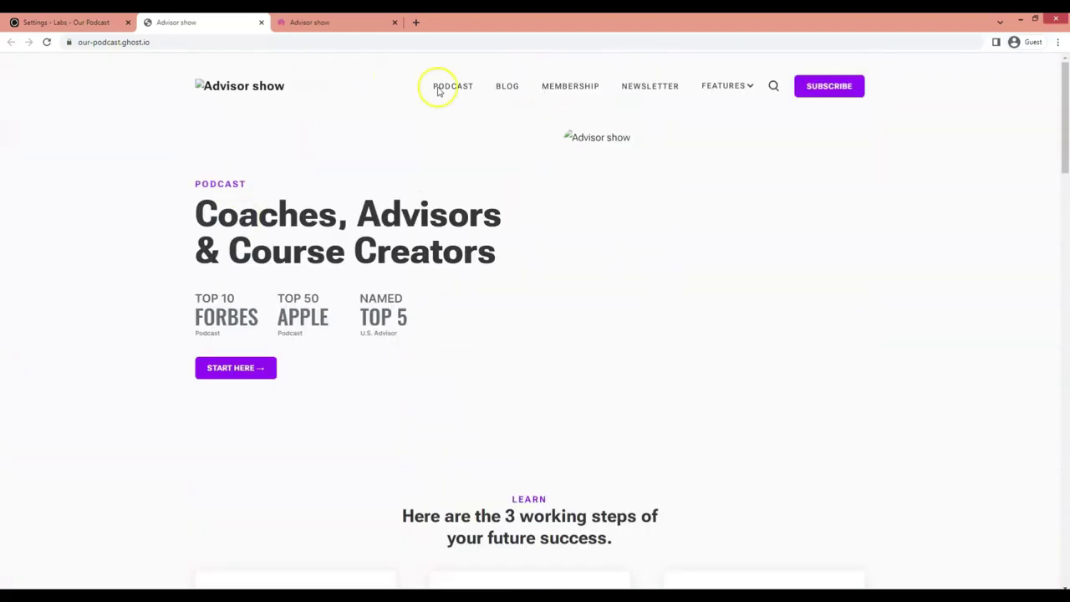
# Step: Check the Membership, Blog and Podcast pages from the live site's navigation
pyautogui.click(585, 91)
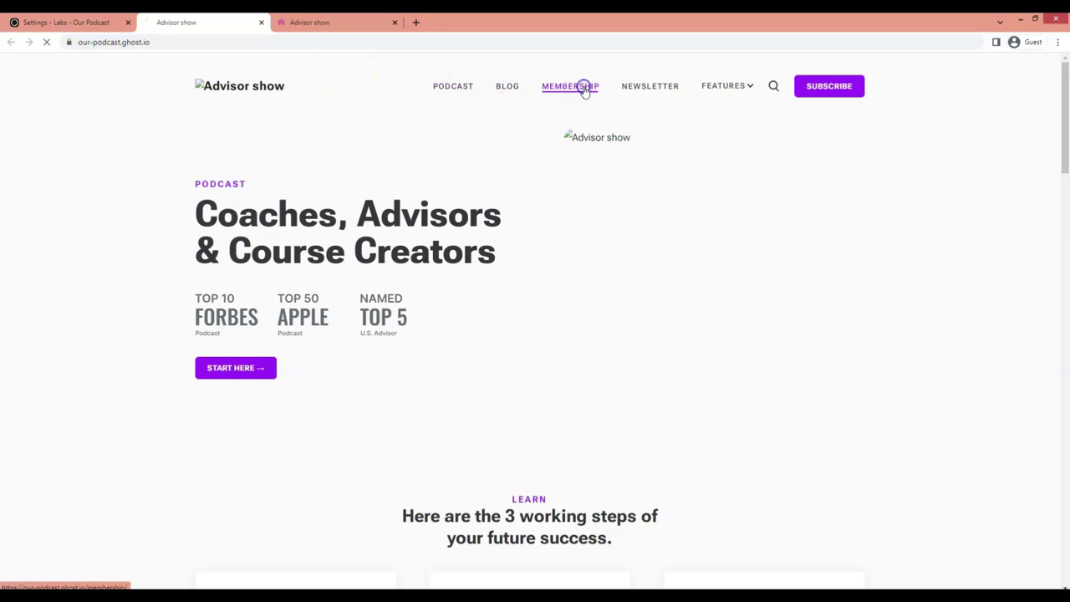
pyautogui.click(520, 87)
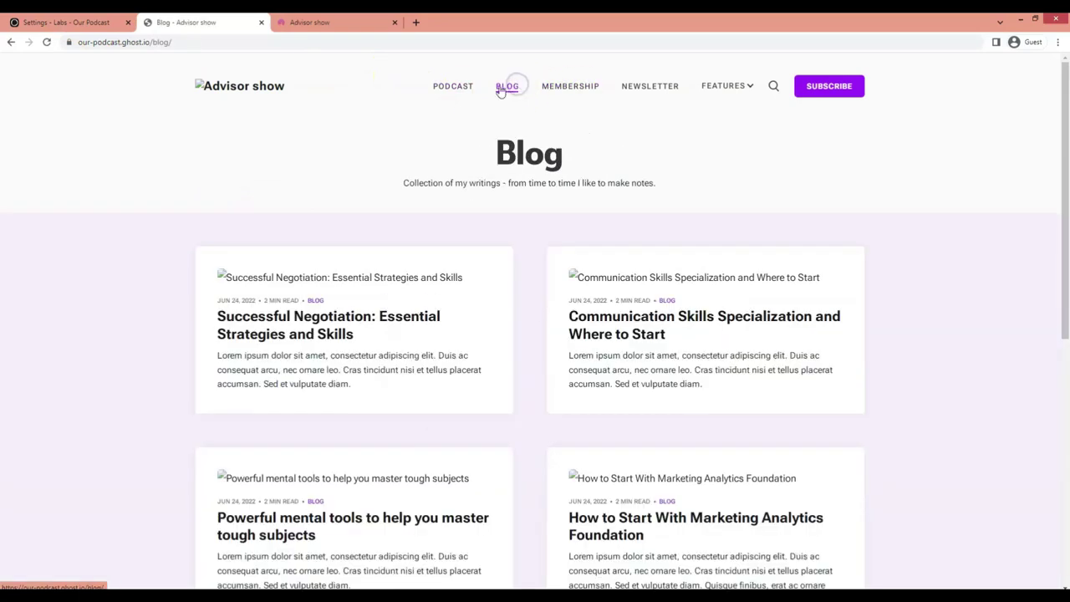
pyautogui.click(453, 87)
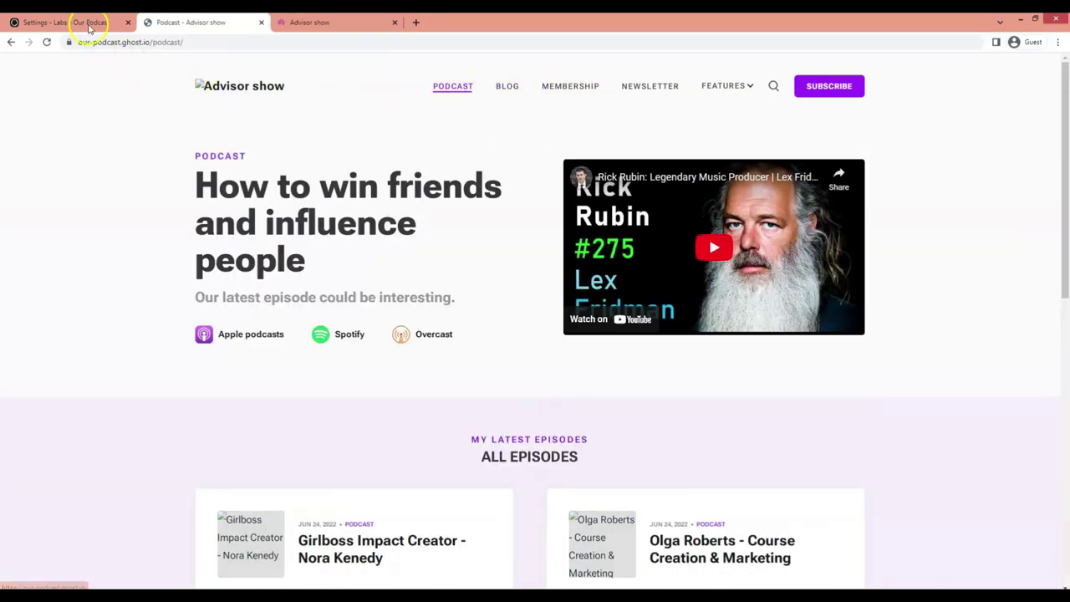
# Step: Return to the site administration and upload siskin_logo.svg as the publication logo in the site design settings
pyautogui.click(89, 27)
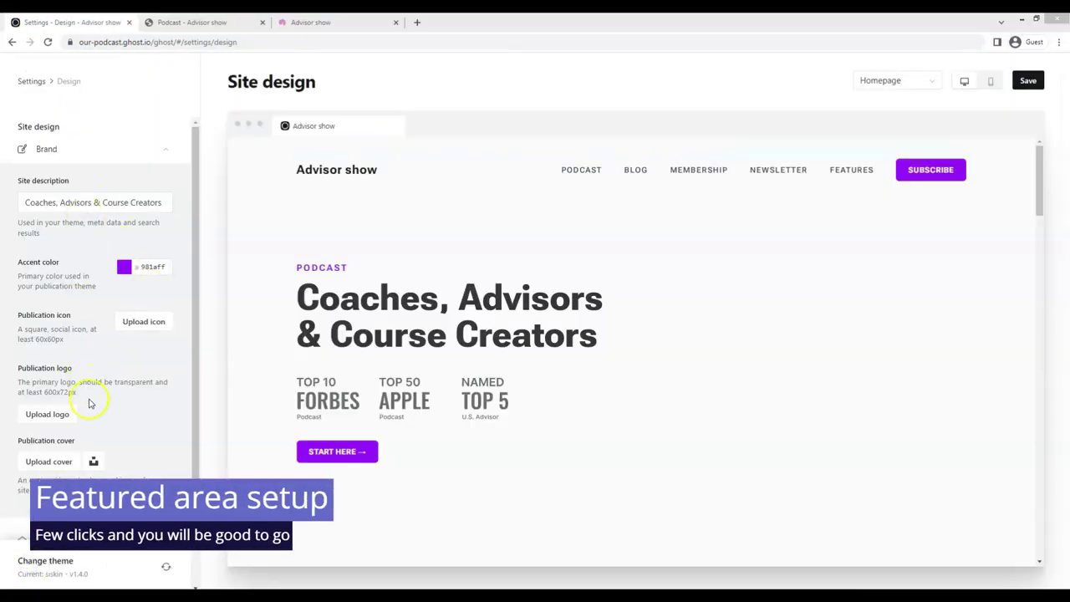
pyautogui.click(48, 415)
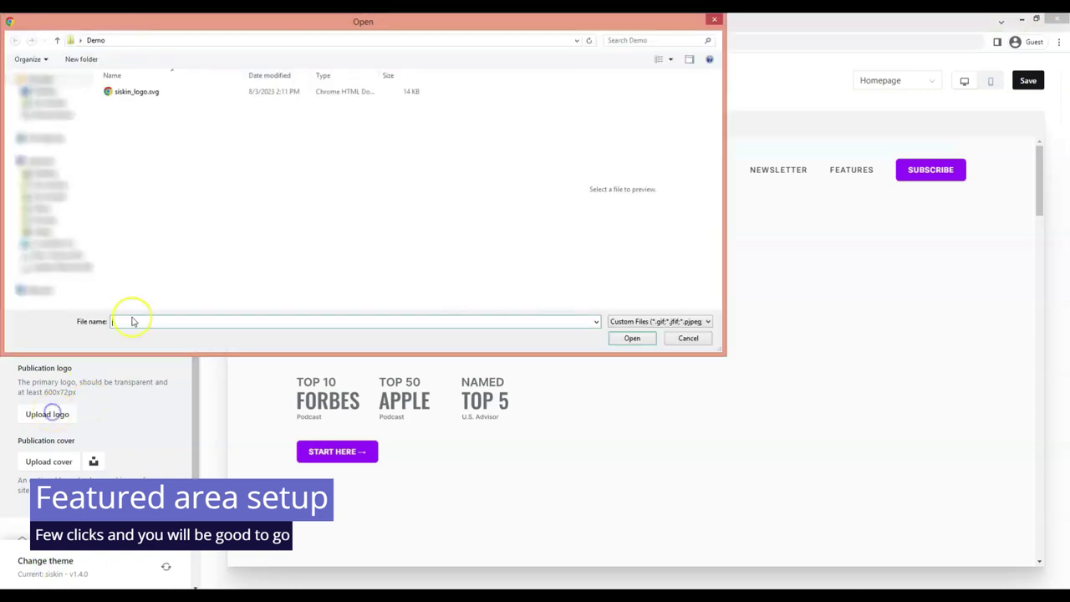
pyautogui.click(138, 92)
pyautogui.doubleClick(138, 92)
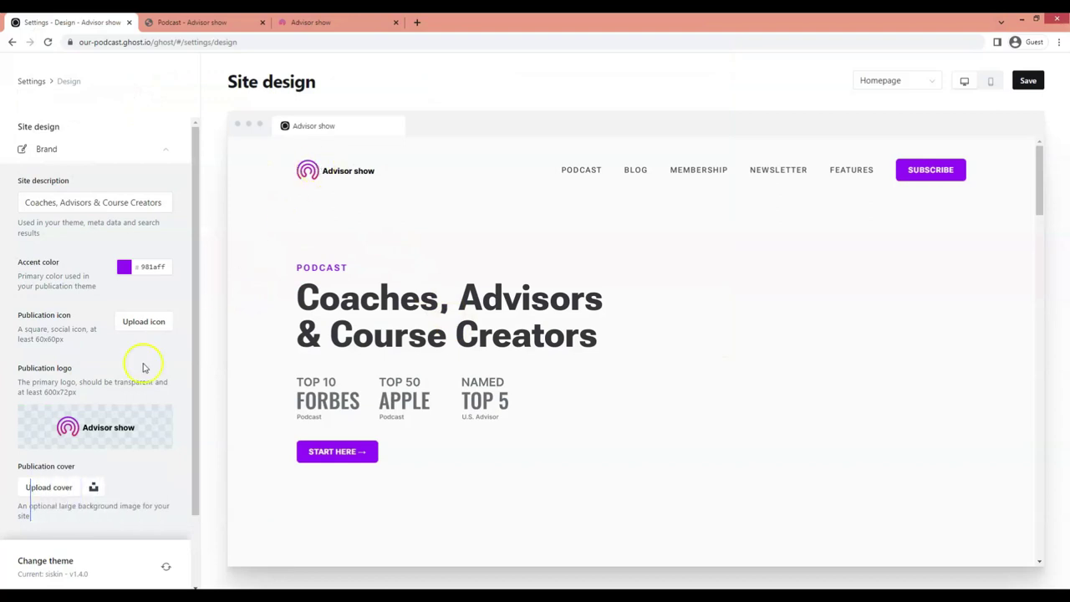
# Step: Search Unsplash for "business" and insert the Microsoft Edge photo of a person with a laptop on a sofa as publication cover
pyautogui.click(95, 489)
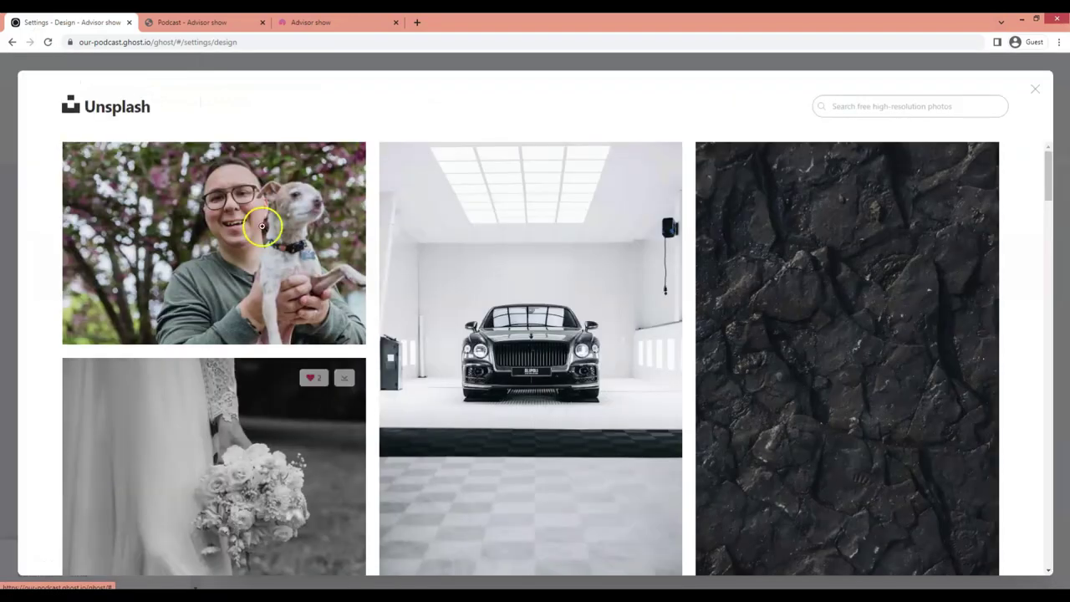
pyautogui.click(852, 106)
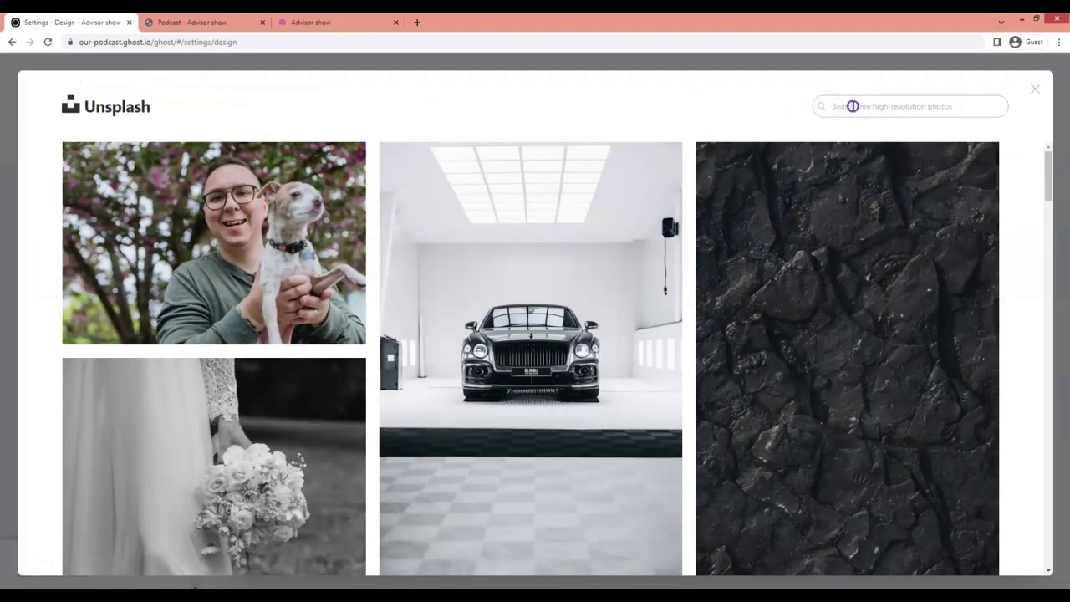
pyautogui.write('business')
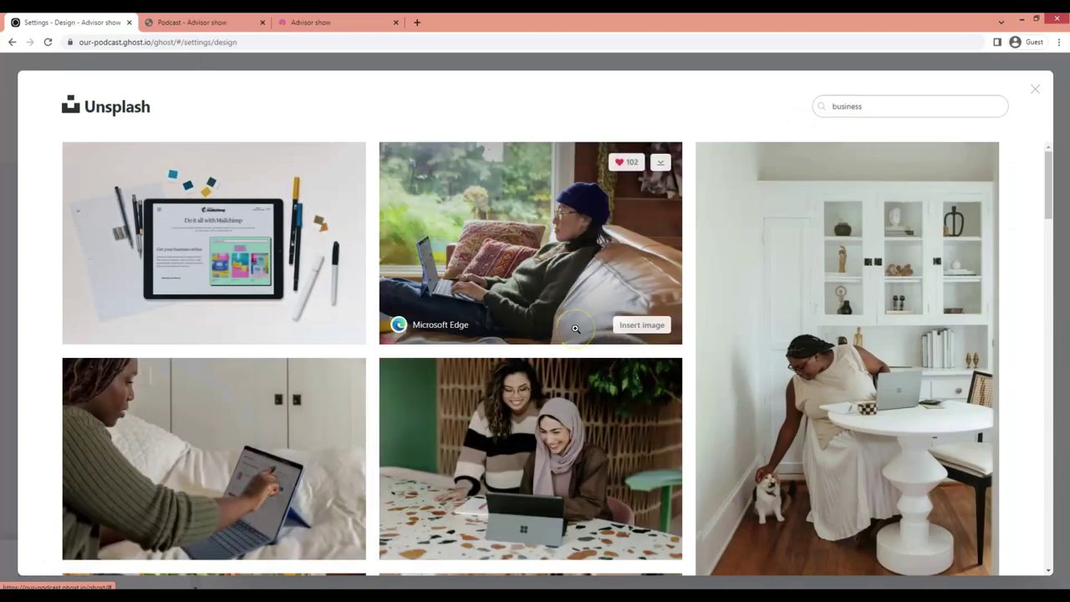
pyautogui.click(649, 327)
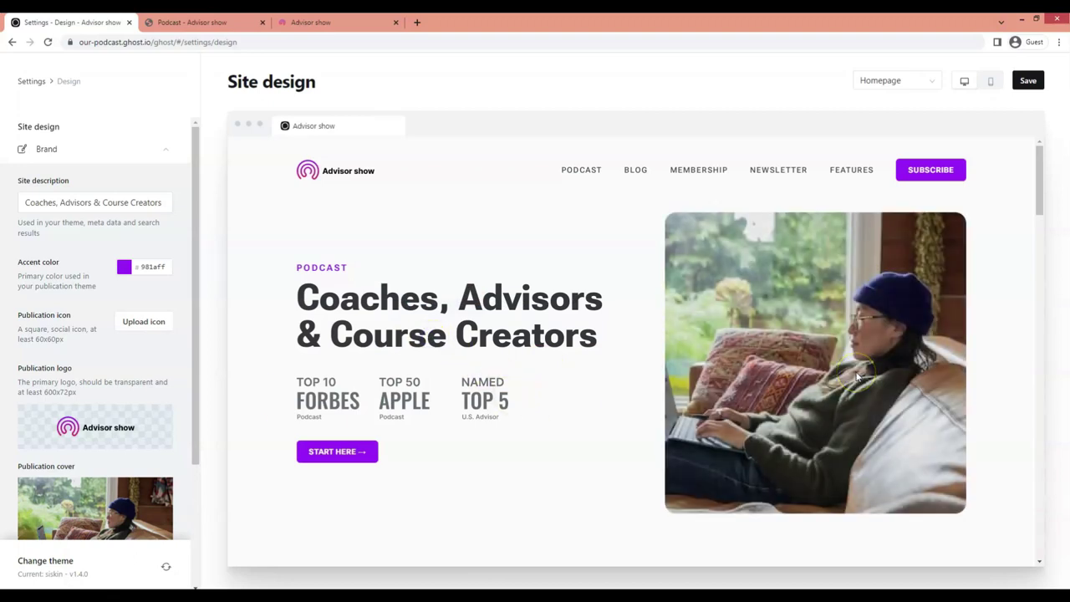
# Step: Set the homepage's featured area above title to "Let's start"
pyautogui.scroll(-2, 90, 338)
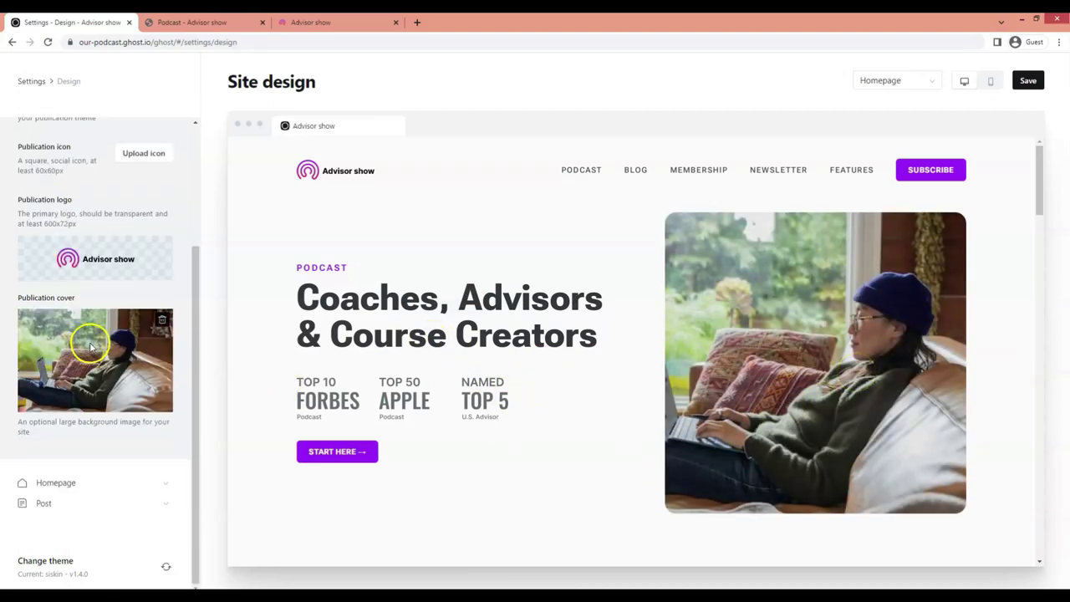
pyautogui.click(117, 483)
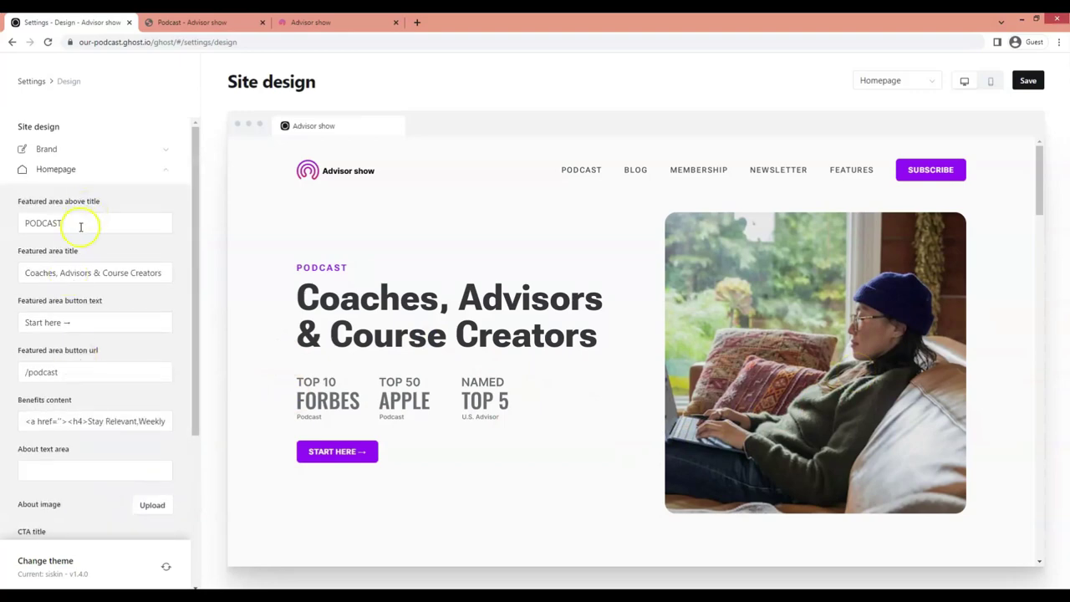
pyautogui.click(81, 226)
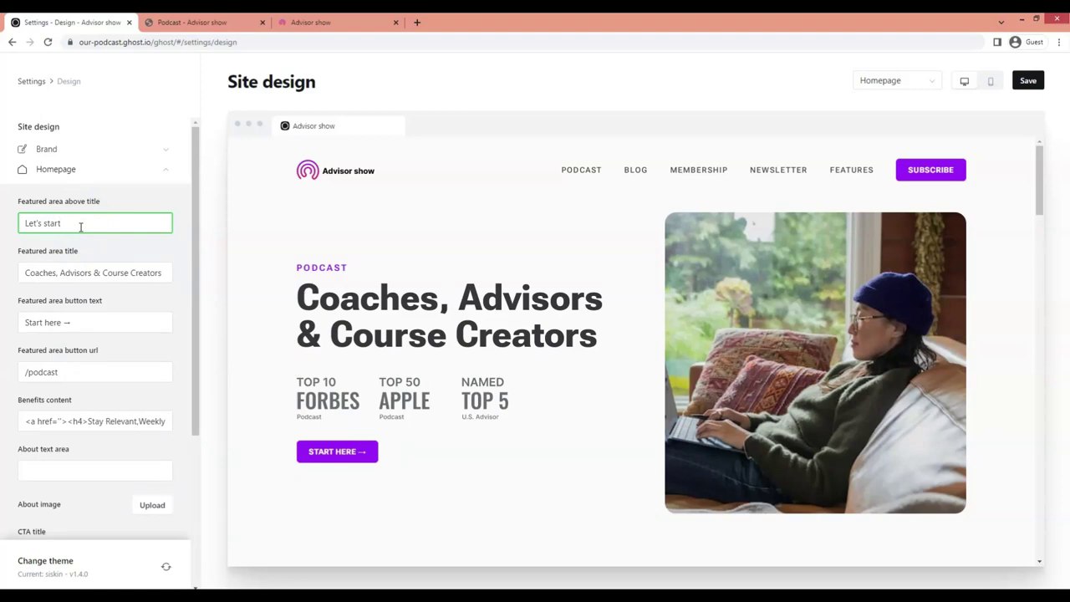
# Step: Set the homepage's featured area title to "Digital advisor, marketing specialist and more"
pyautogui.click(55, 272)
pyautogui.tripleClick(54, 273)
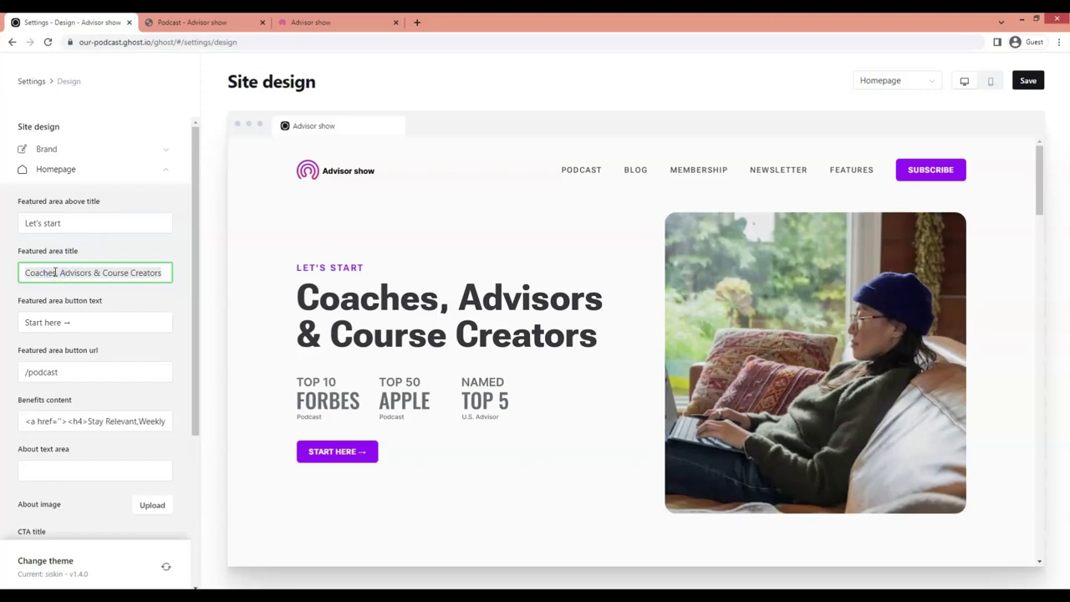
pyautogui.write('Di')
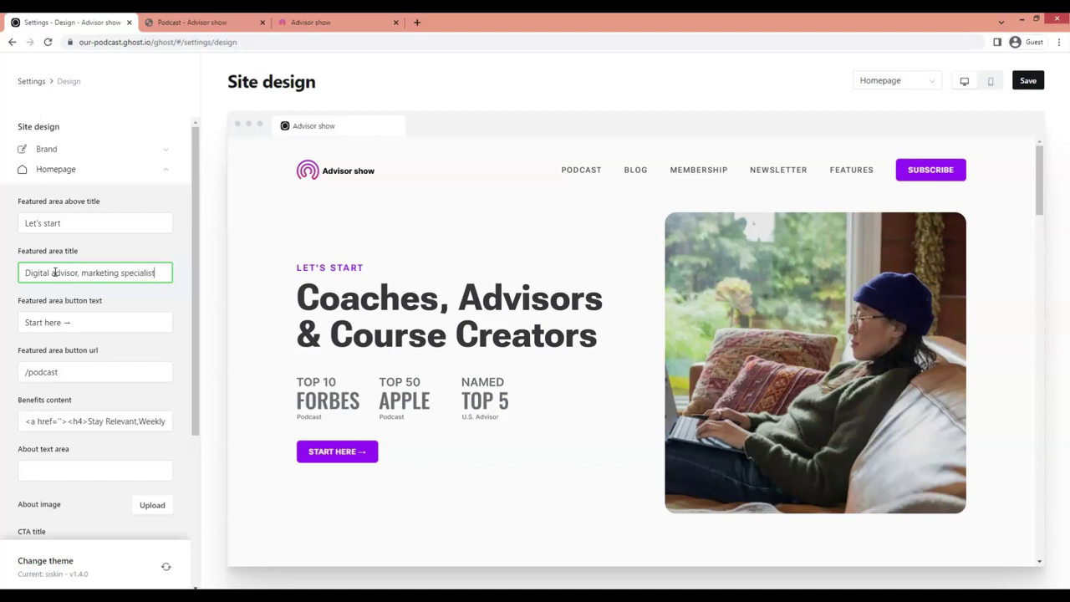
pyautogui.write('d more ...')
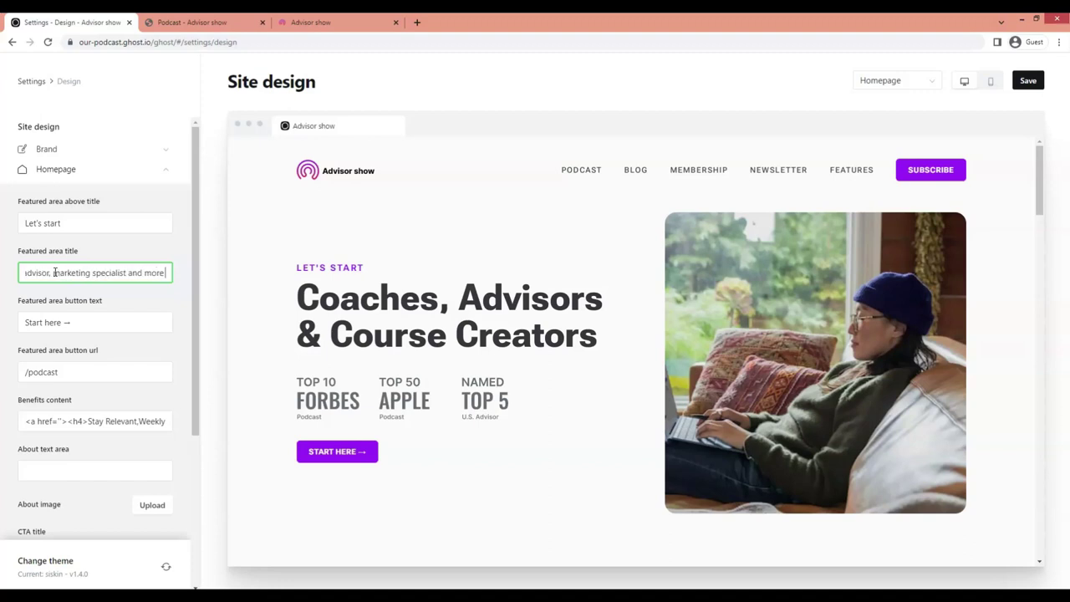
pyautogui.click(60, 323)
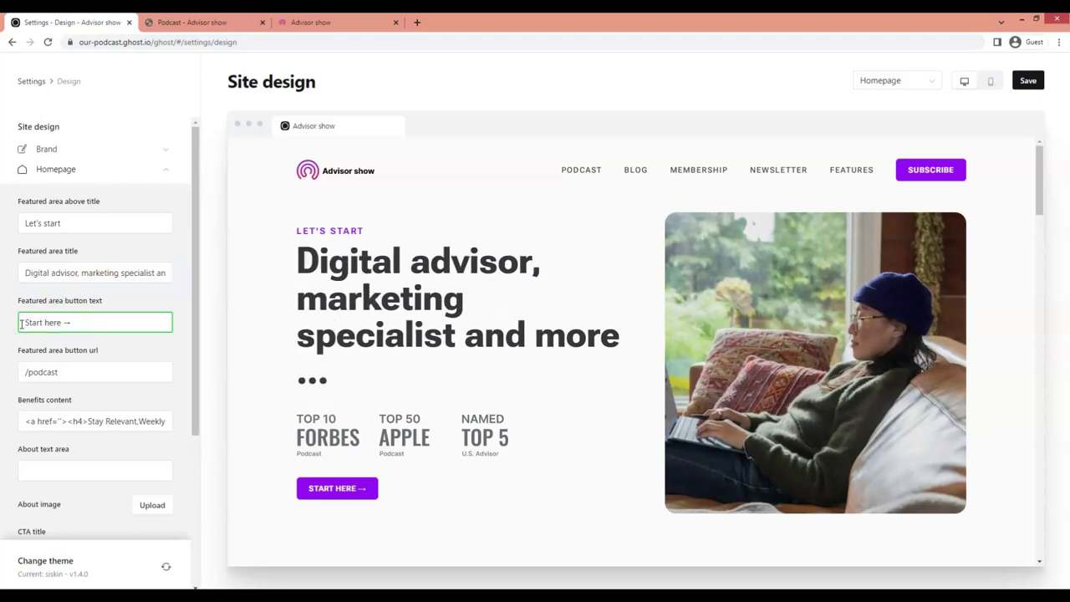
pyautogui.click(115, 273)
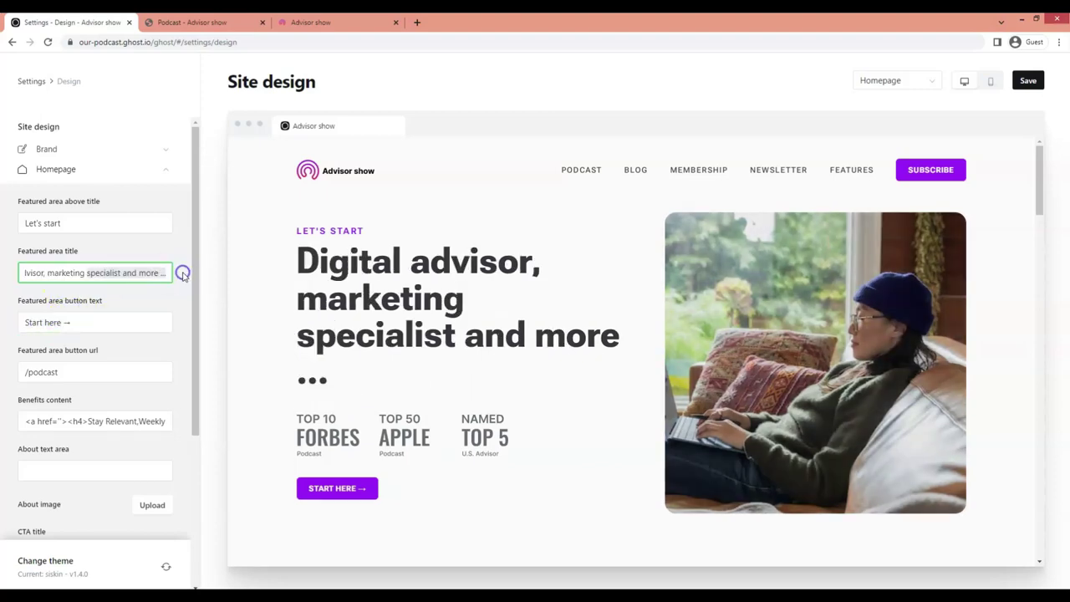
pyautogui.press('BackSpace')
pyautogui.press('BackSpace')
pyautogui.press('BackSpace')
pyautogui.press('BackSpace')
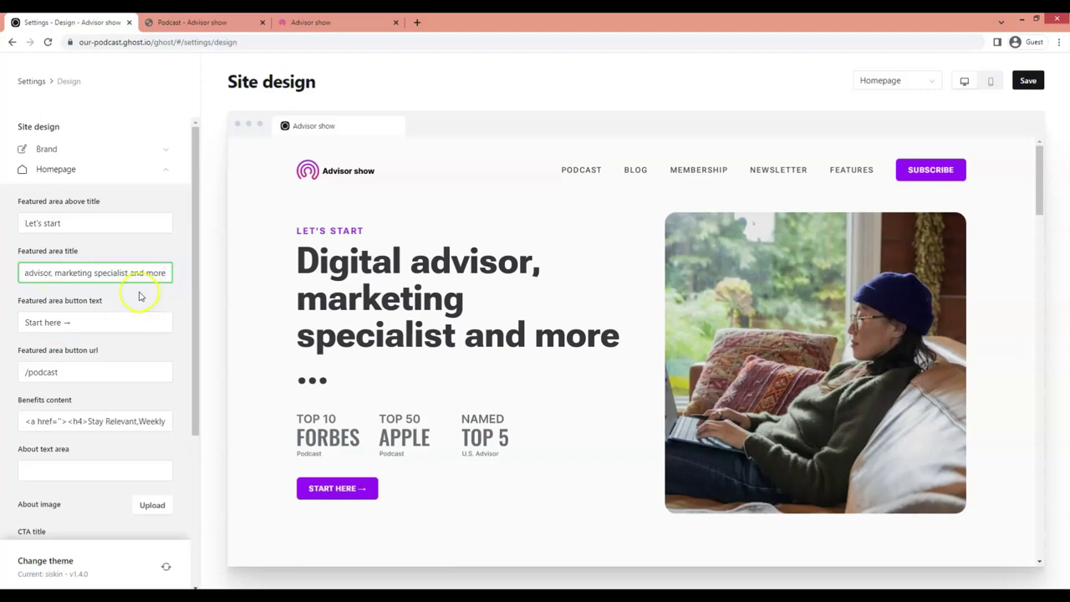
pyautogui.click(140, 293)
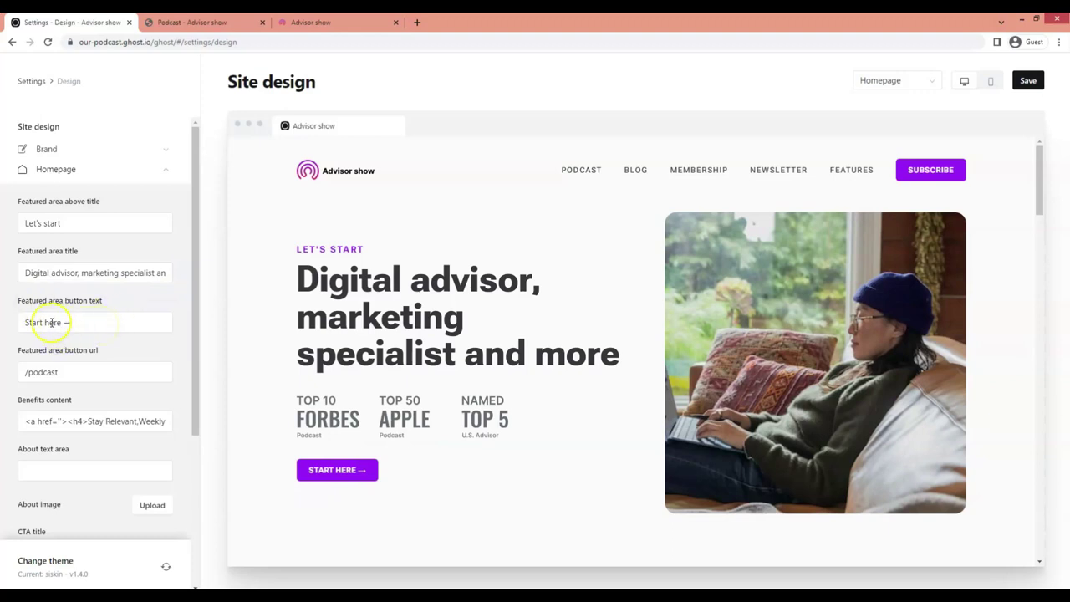
# Step: Change the featured area button text to "Newsletter →" and its URL to "/newsletter"
pyautogui.click(23, 323)
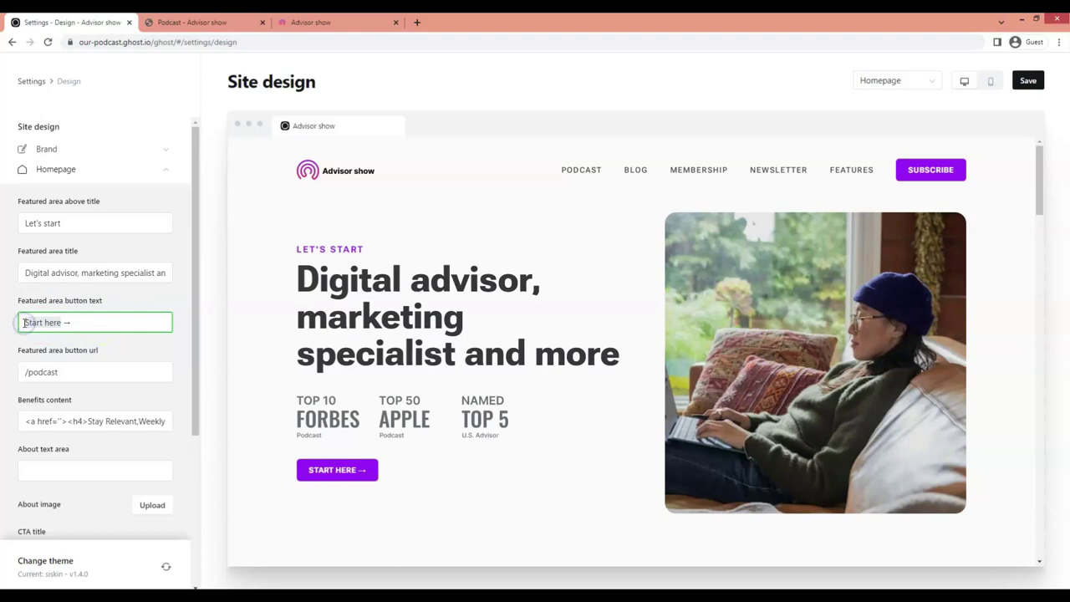
pyautogui.write('Newsle')
pyautogui.click(54, 372)
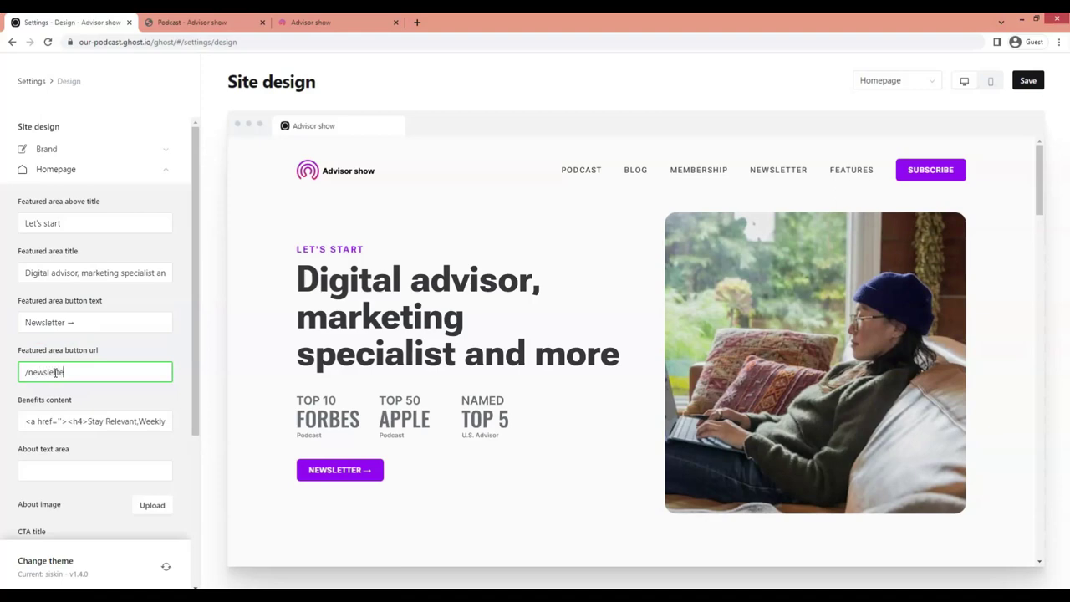
pyautogui.click(127, 395)
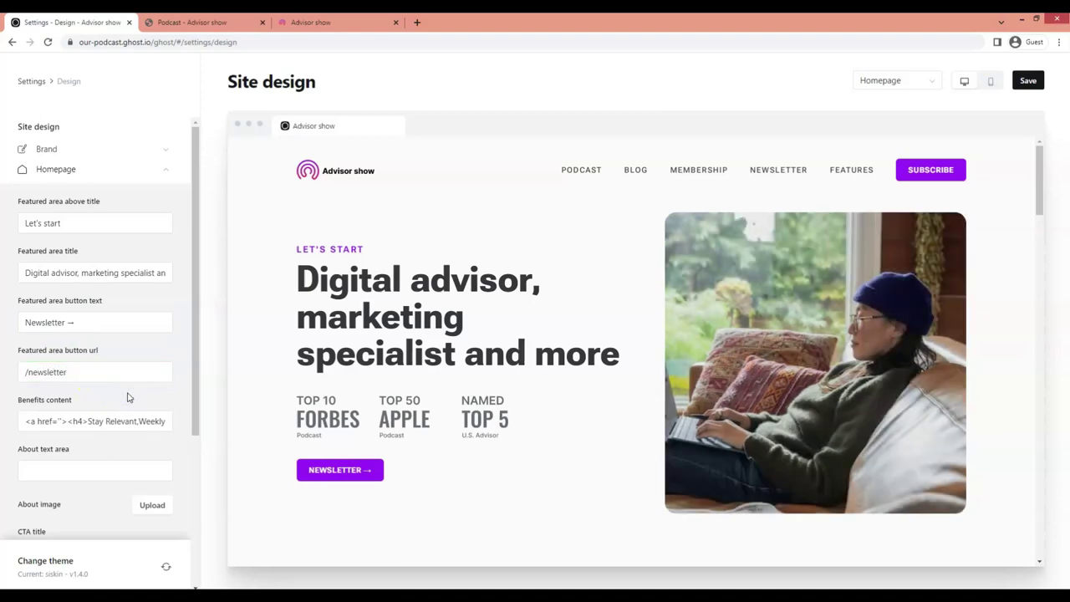
# Step: Filter the posts list by the Podcast tag and delete all of the posts it lists
pyautogui.click(19, 571)
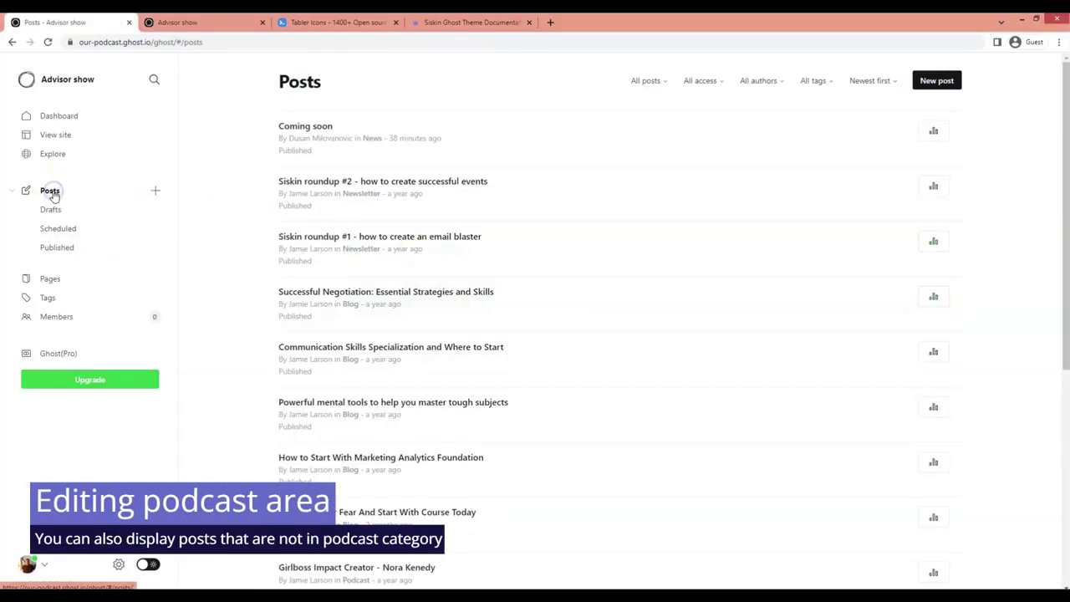
pyautogui.click(816, 82)
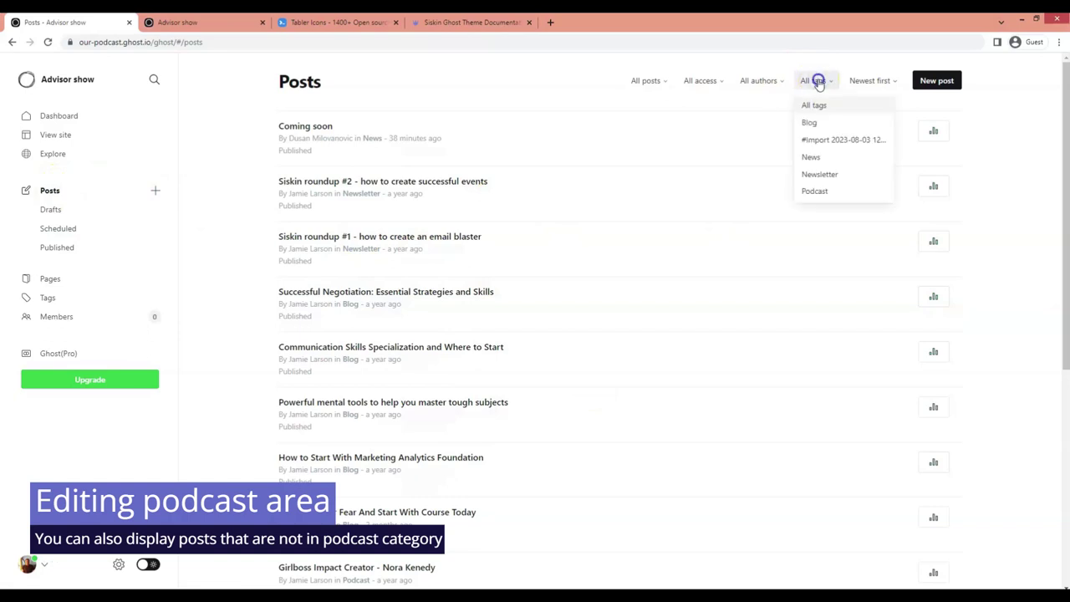
pyautogui.click(823, 191)
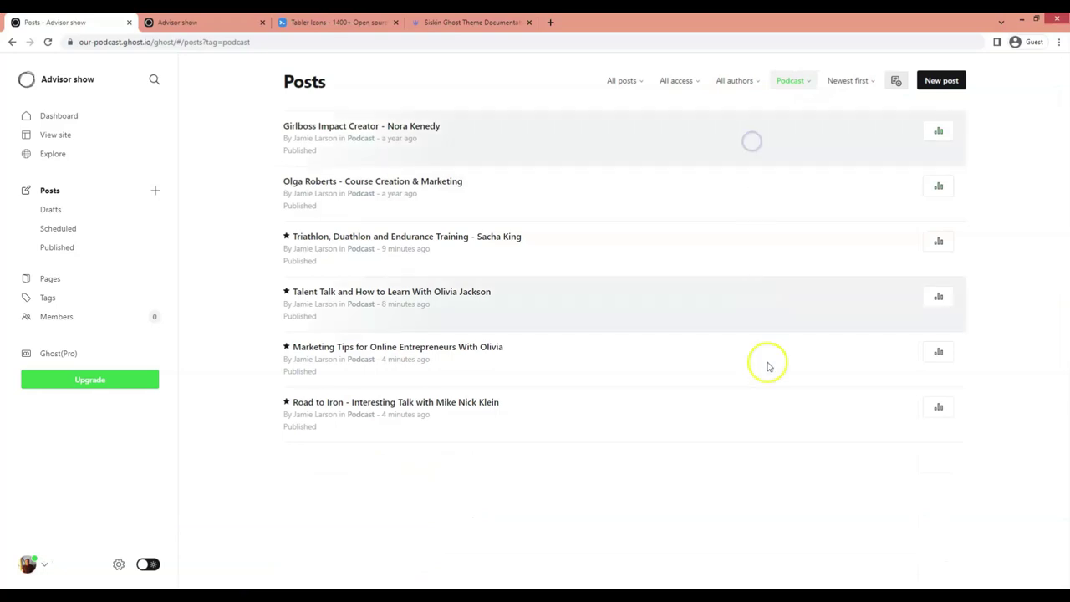
pyautogui.click(764, 424)
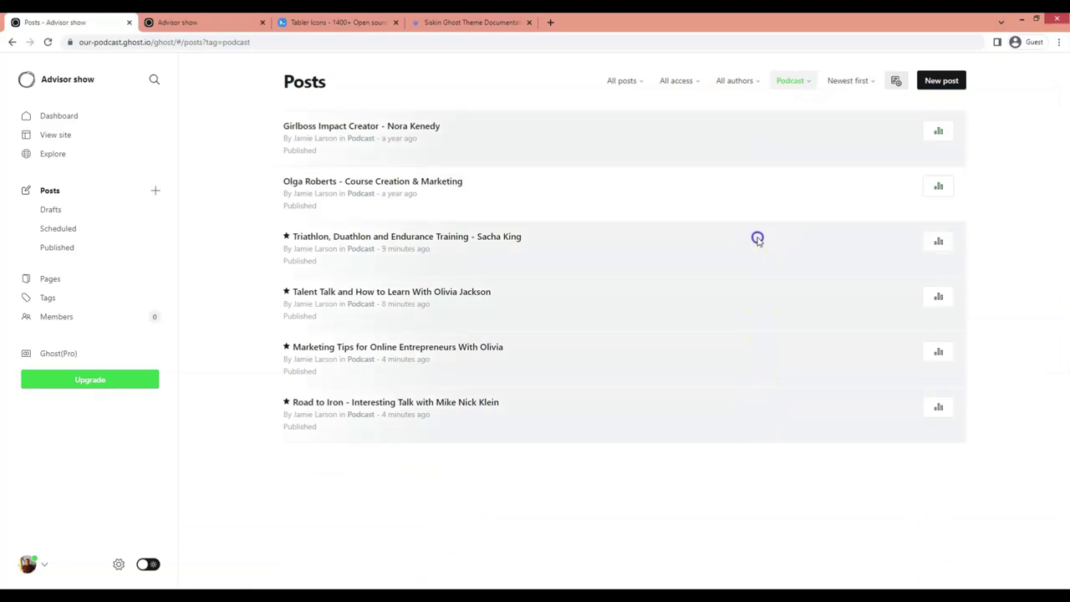
pyautogui.rightClick(733, 148)
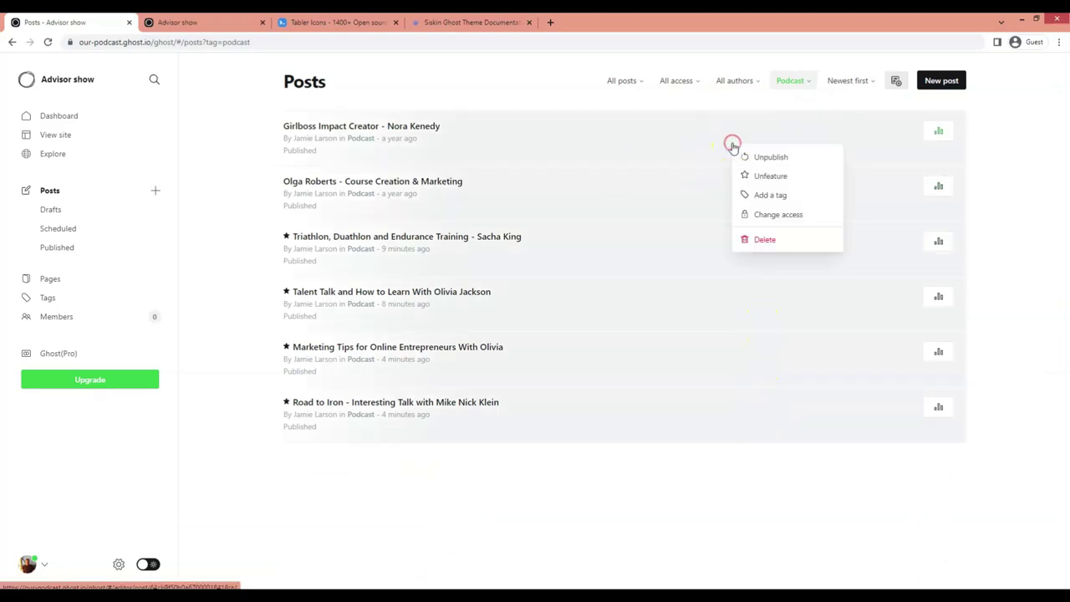
pyautogui.click(773, 237)
pyautogui.click(657, 211)
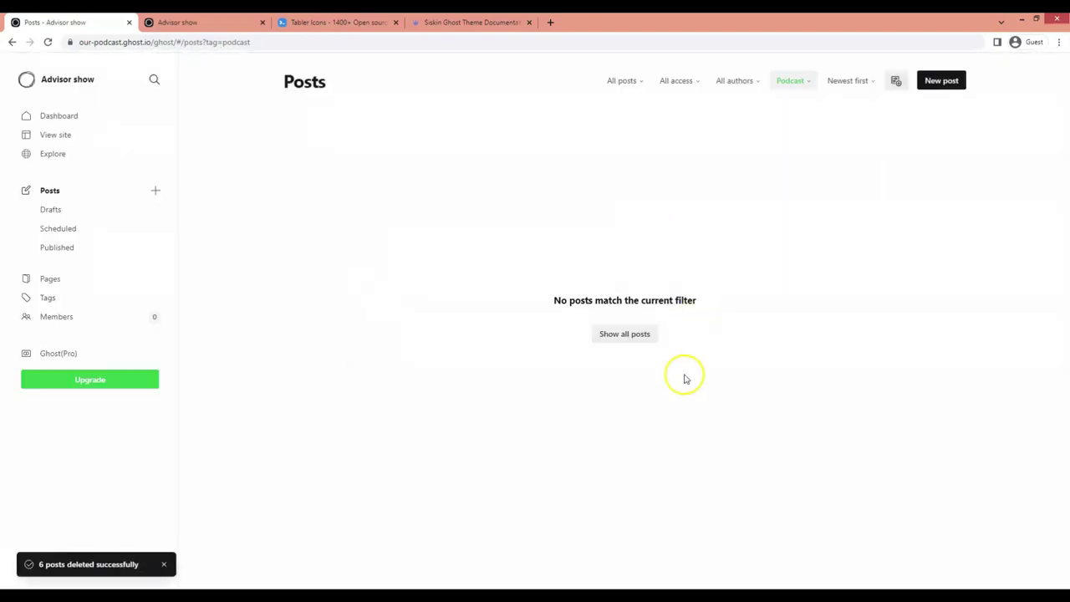
# Step: Reload the live homepage and check its featured episodes section after the podcast posts' deletion
pyautogui.click(198, 22)
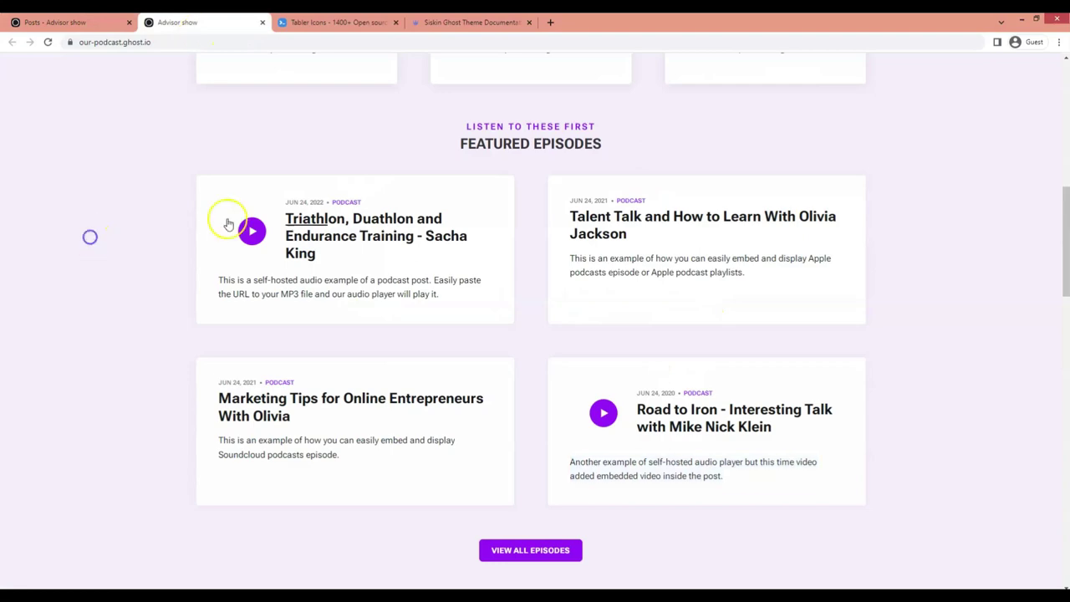
pyautogui.press('F5')
pyautogui.scroll(3, 524, 167)
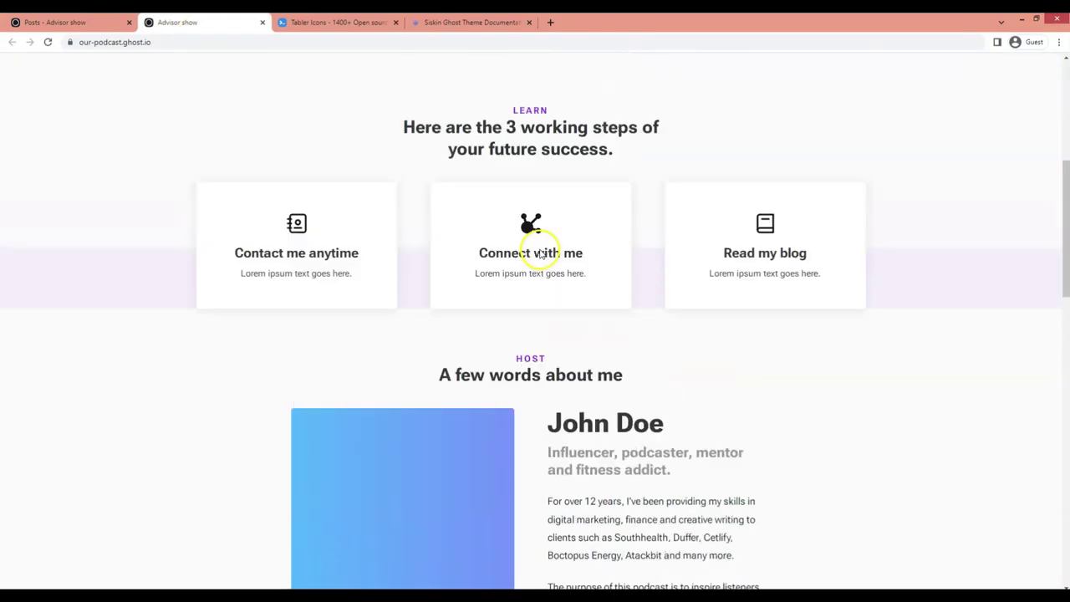
# Step: Return to the site administration and create a new post titled "Podcast episode #1"
pyautogui.hotkey('ctrl', 'shift', 'Tab')
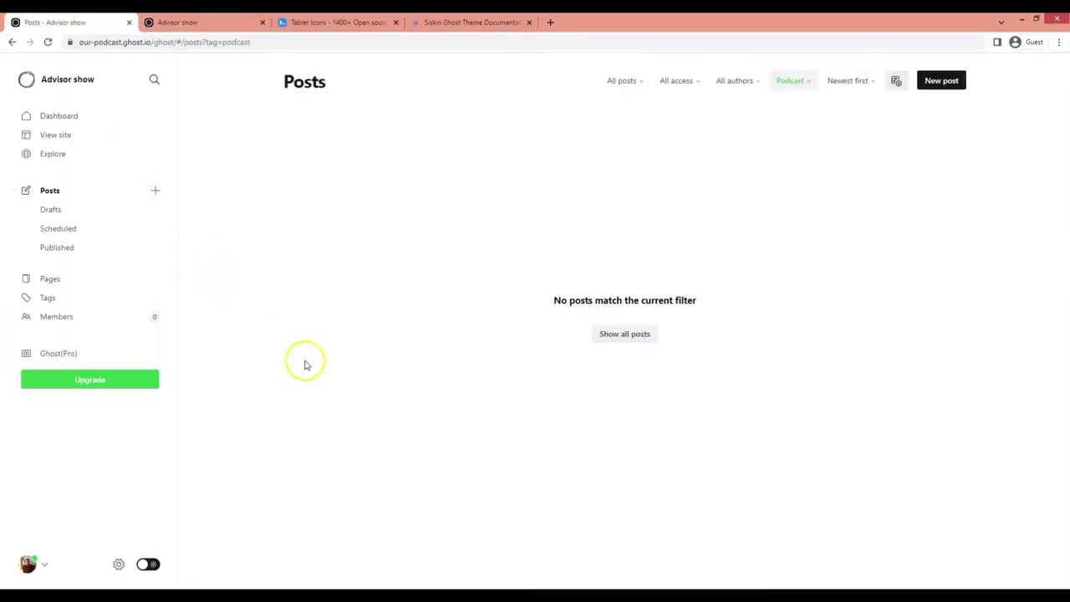
pyautogui.click(155, 191)
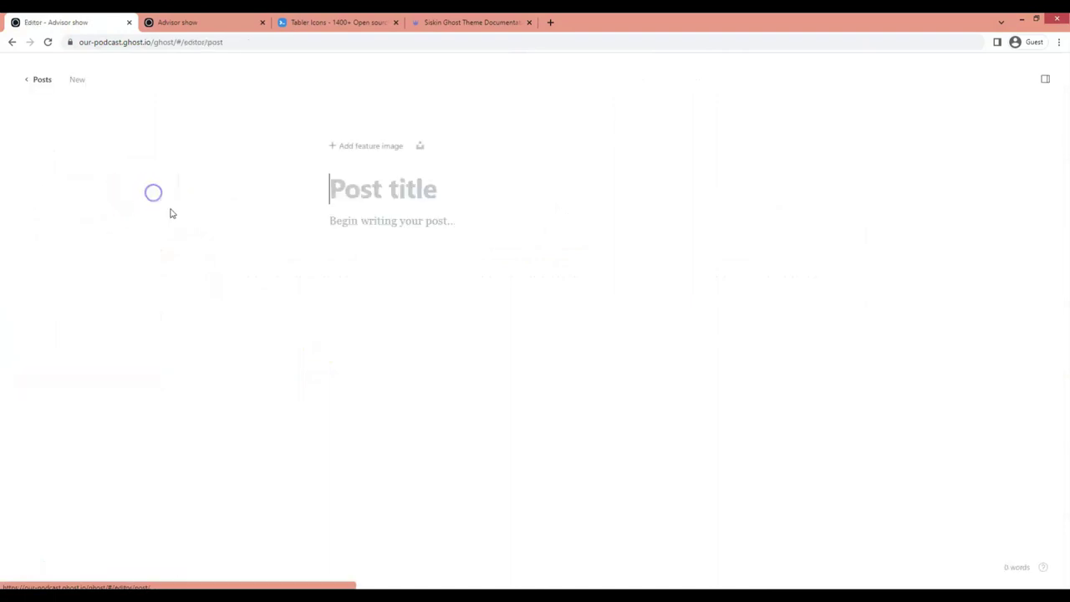
pyautogui.write('POdcast')
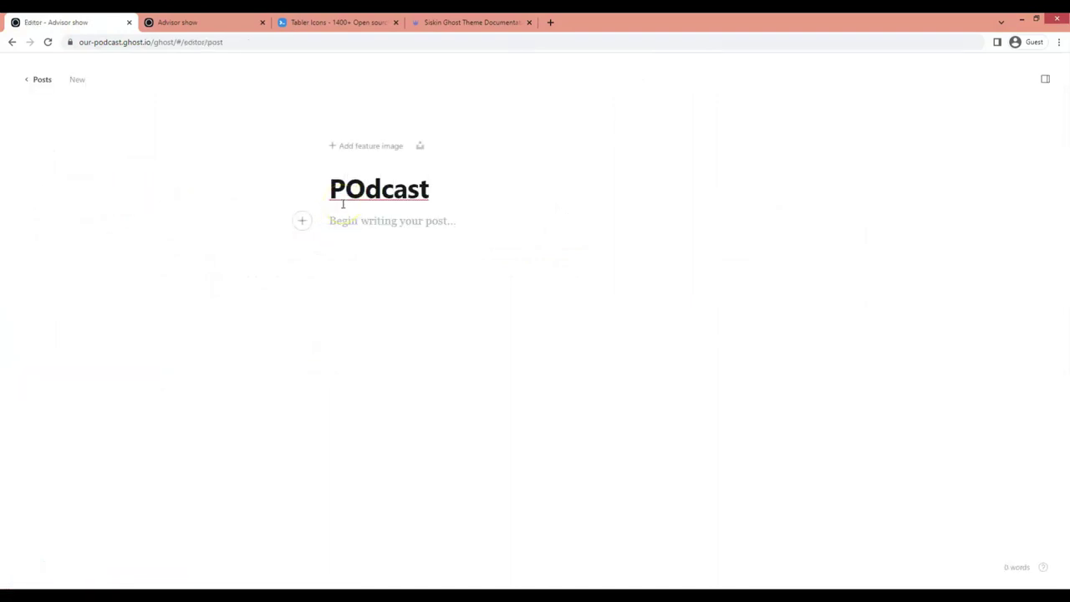
pyautogui.hotkey('ctrl', 'a')
pyautogui.press('BackSpace')
pyautogui.write('Pod')
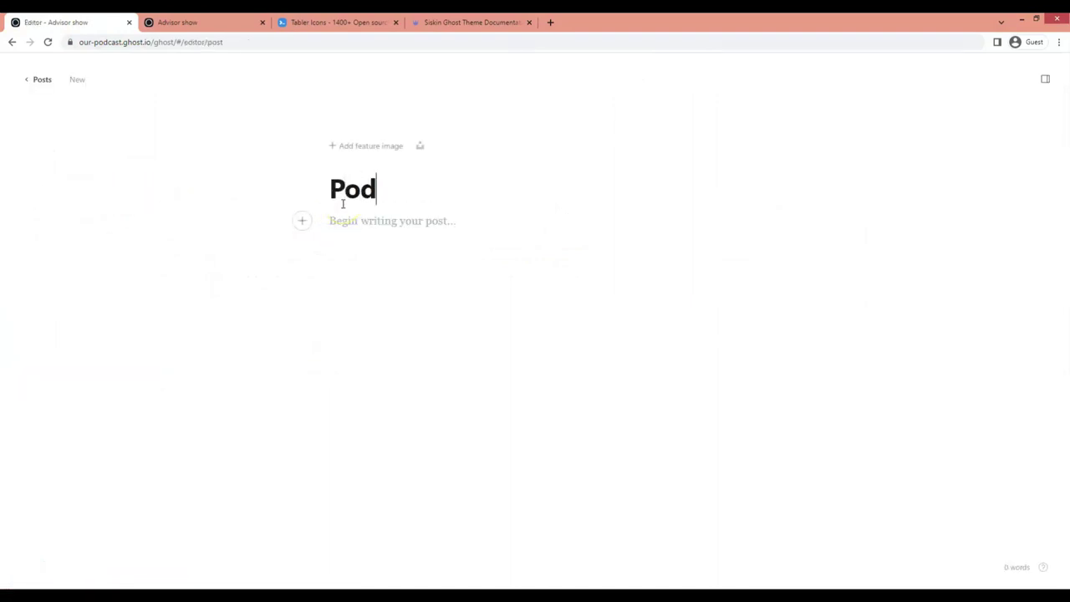
pyautogui.write('cast epis')
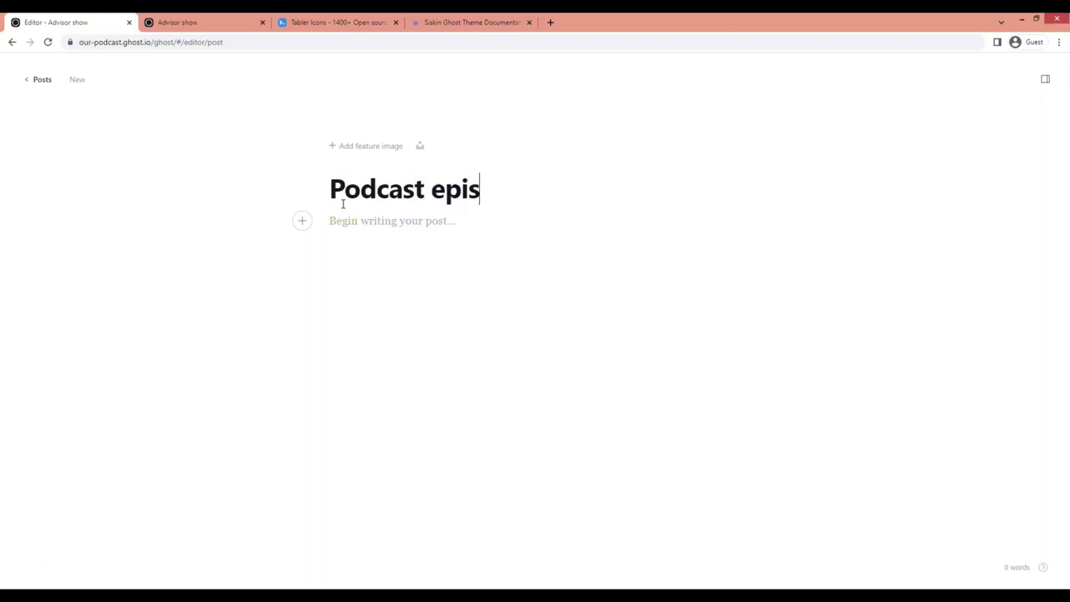
pyautogui.write('ode ')
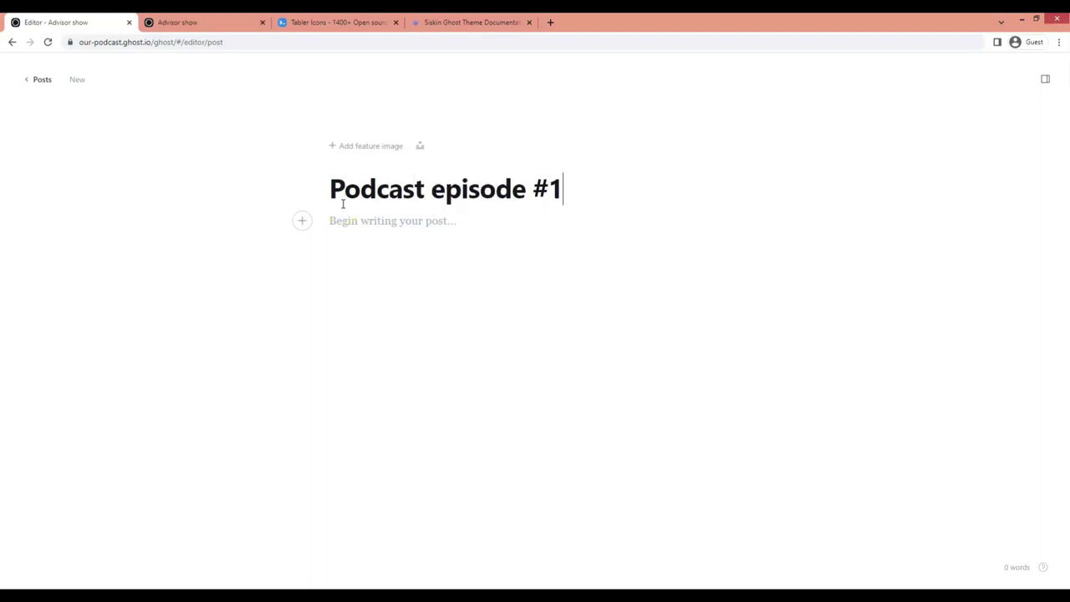
pyautogui.write('#1')
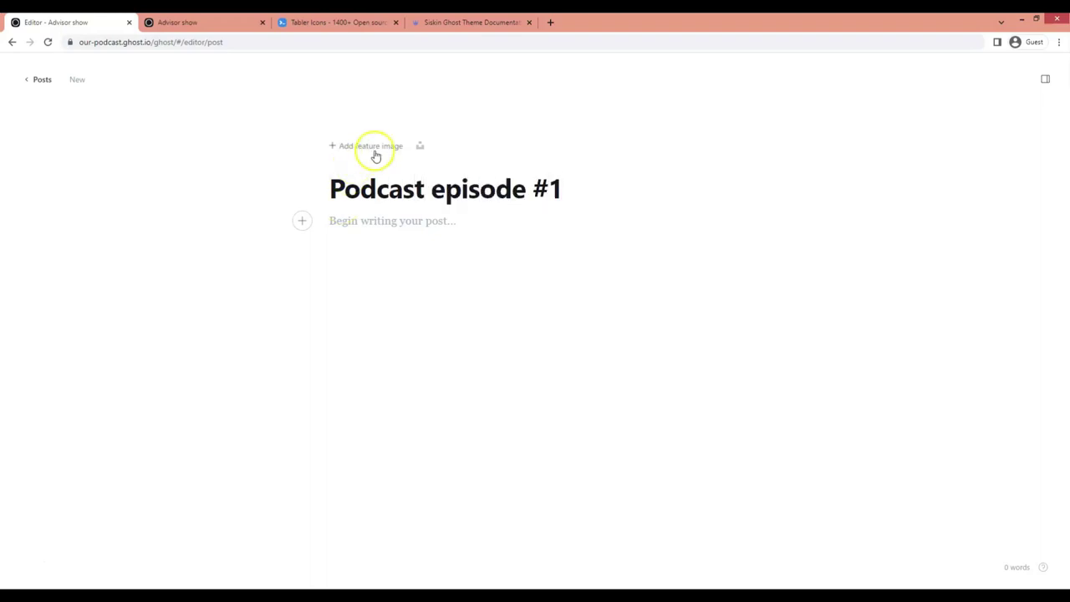
# Step: Add the Microsoft 365 Unsplash photo of a person at a desk with laptop and calculator as the post's feature image
pyautogui.click(420, 145)
pyautogui.scroll(-9, 702, 383)
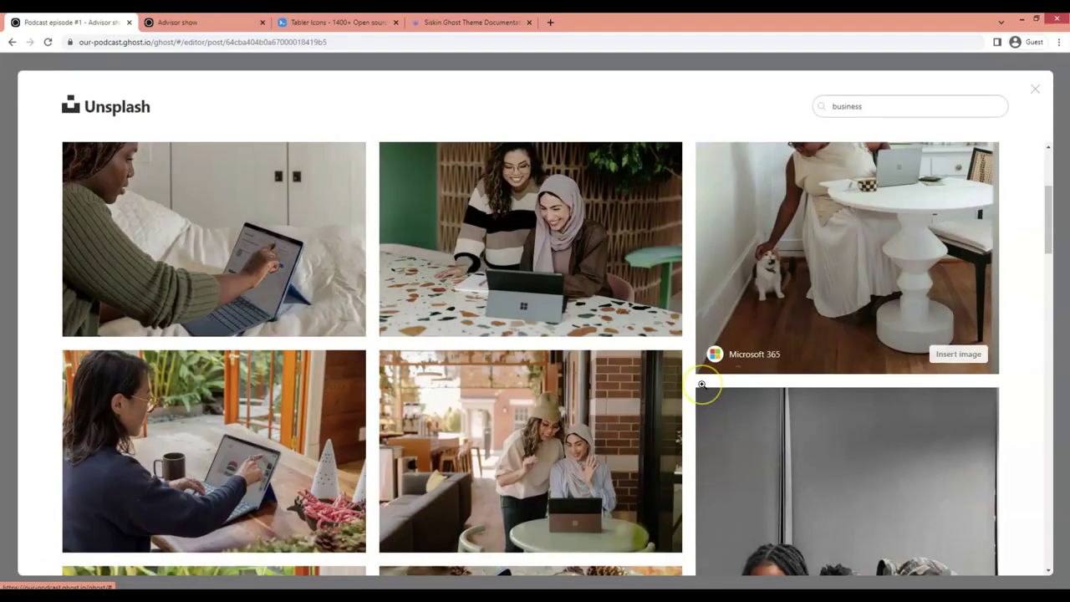
pyautogui.scroll(-3, 702, 383)
pyautogui.scroll(3, 703, 383)
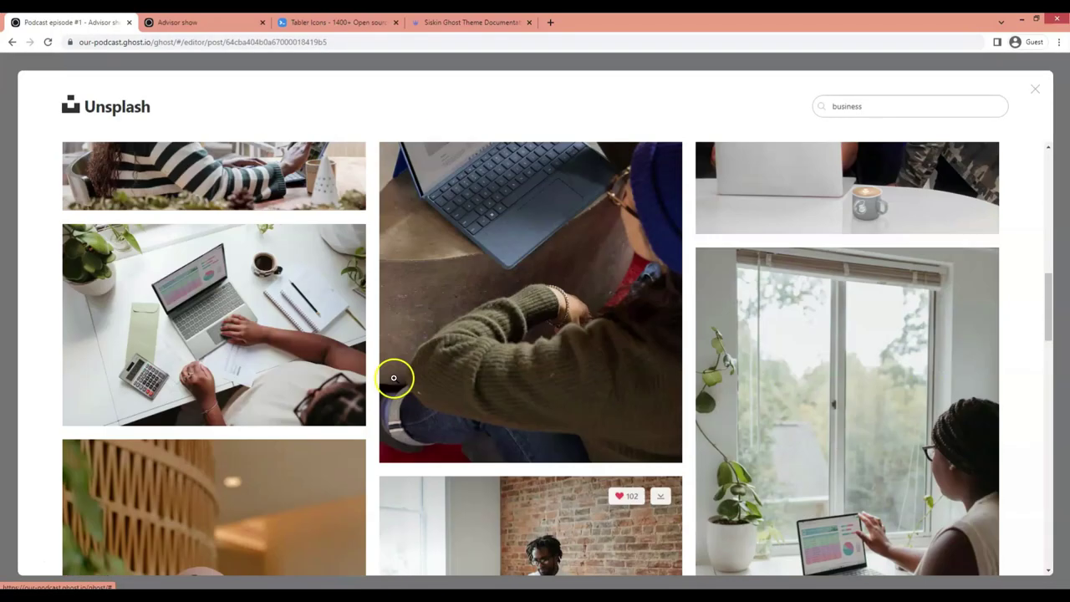
pyautogui.click(323, 406)
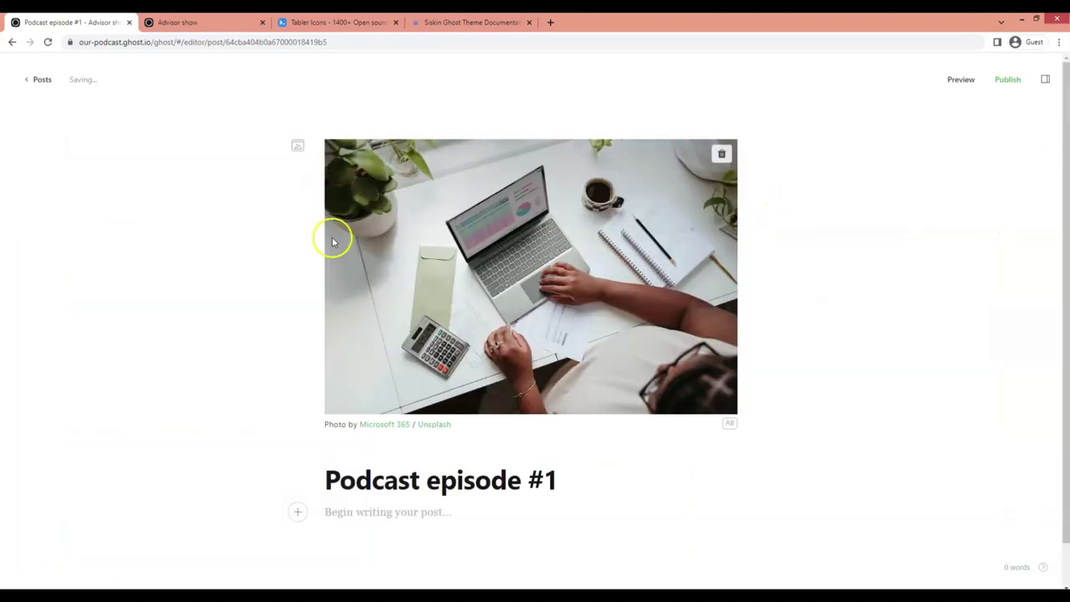
# Step: Enter "Some podcast content goes here" as the post body and assign the Podcast tag in the post settings
pyautogui.click(411, 517)
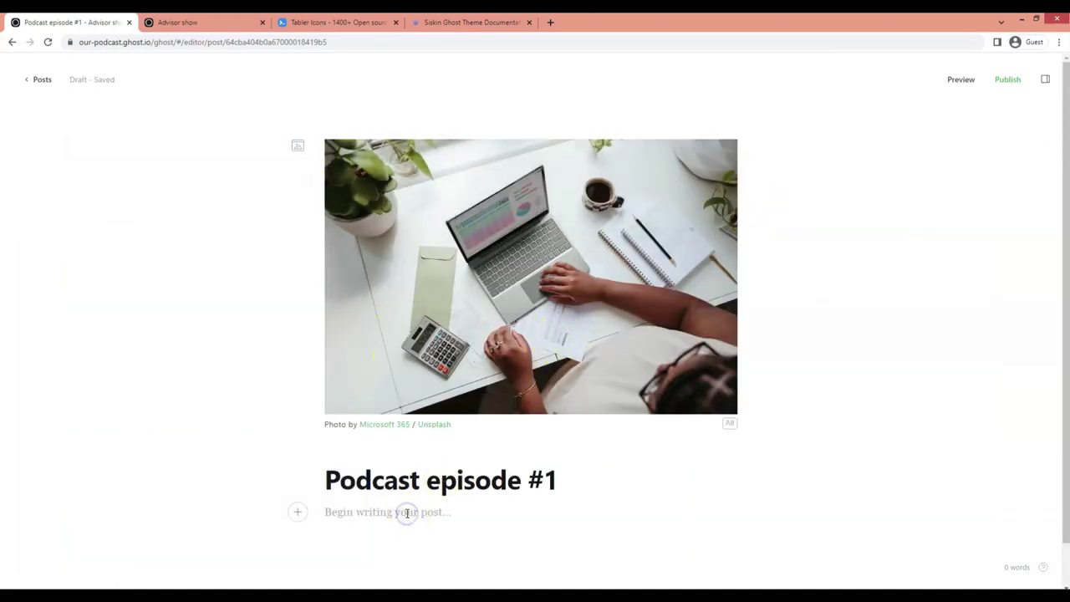
pyautogui.write('Some podcast content goes here')
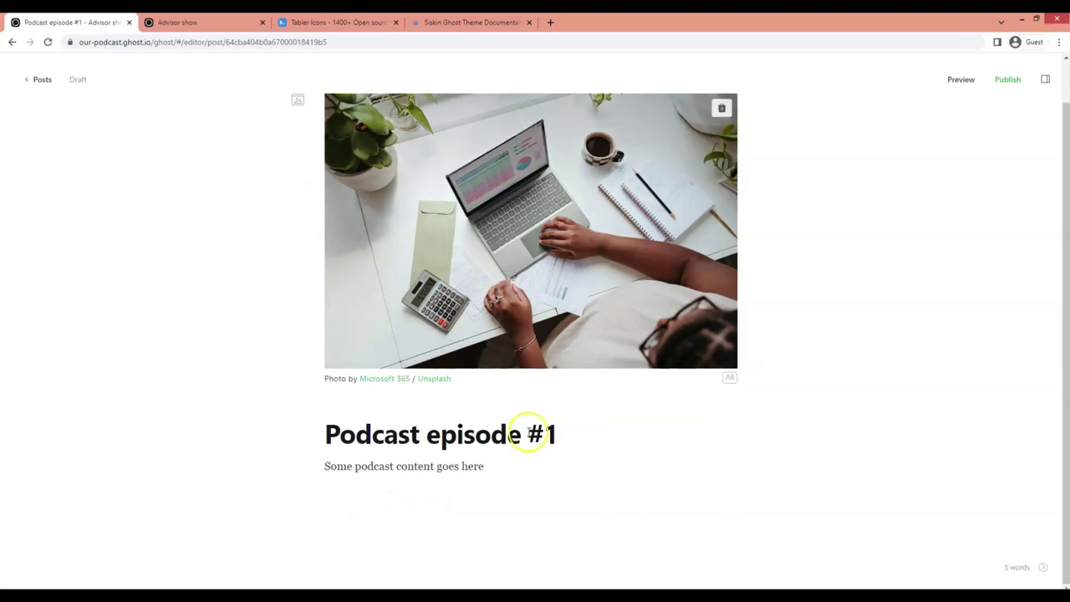
pyautogui.click(1045, 79)
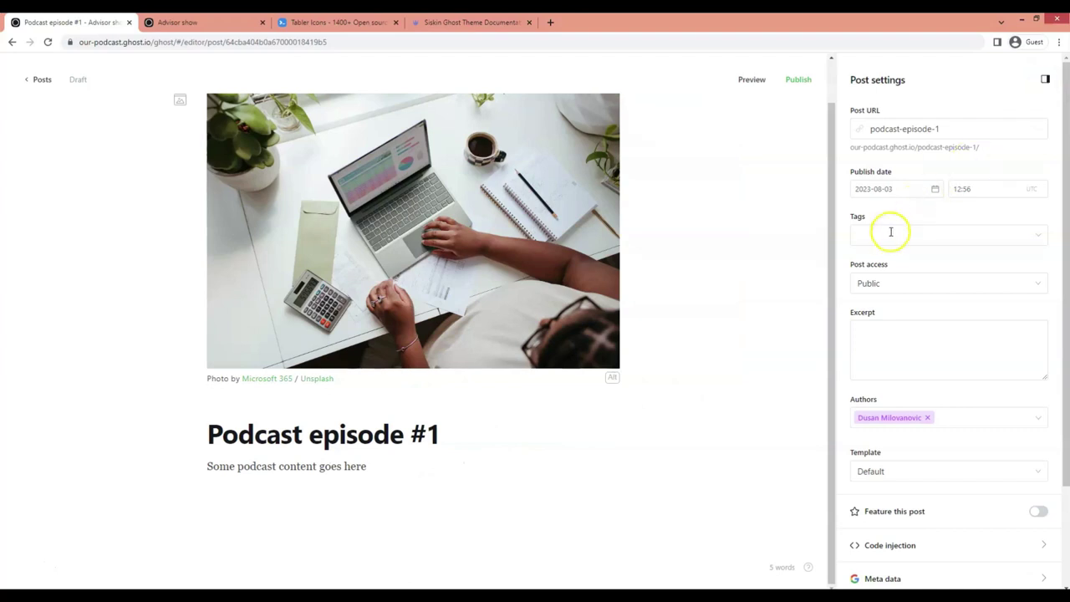
pyautogui.click(888, 234)
pyautogui.click(880, 330)
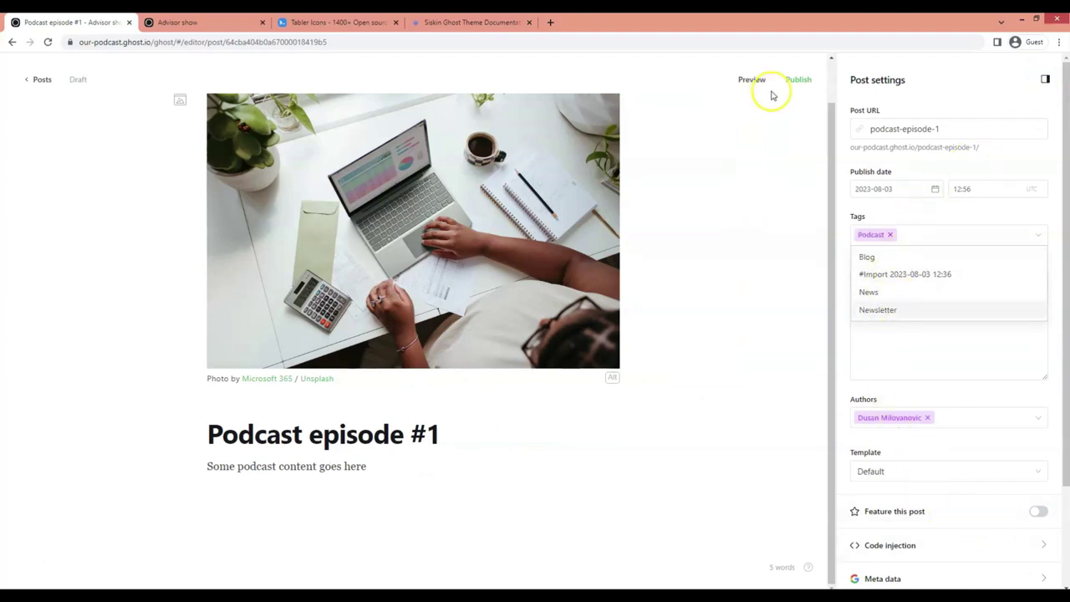
# Step: Publish "Podcast episode #1" right now and return to its editor
pyautogui.click(797, 80)
pyautogui.click(427, 393)
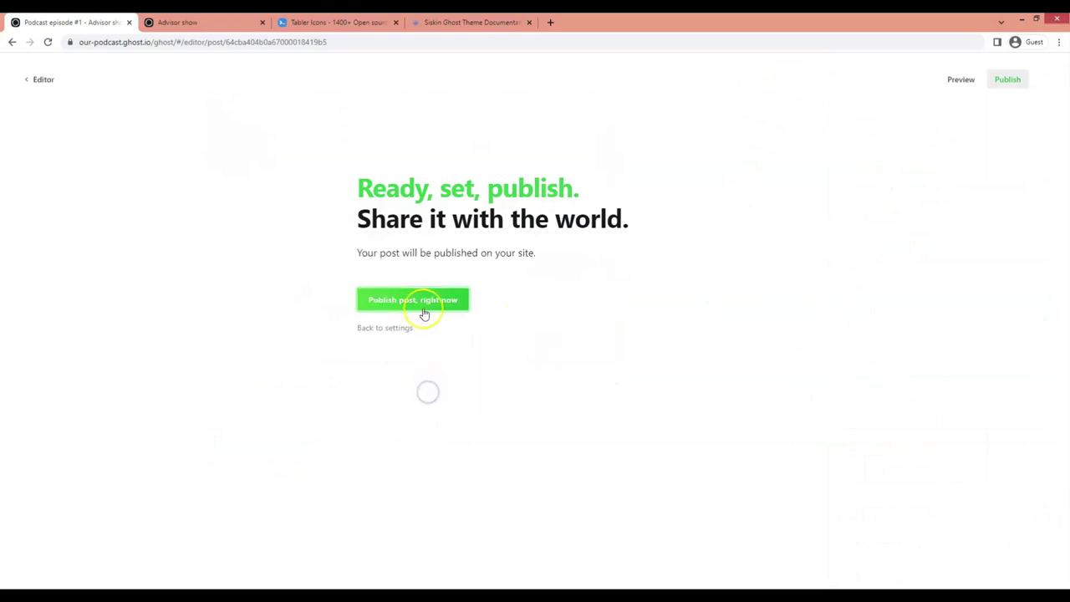
pyautogui.click(423, 302)
pyautogui.click(504, 307)
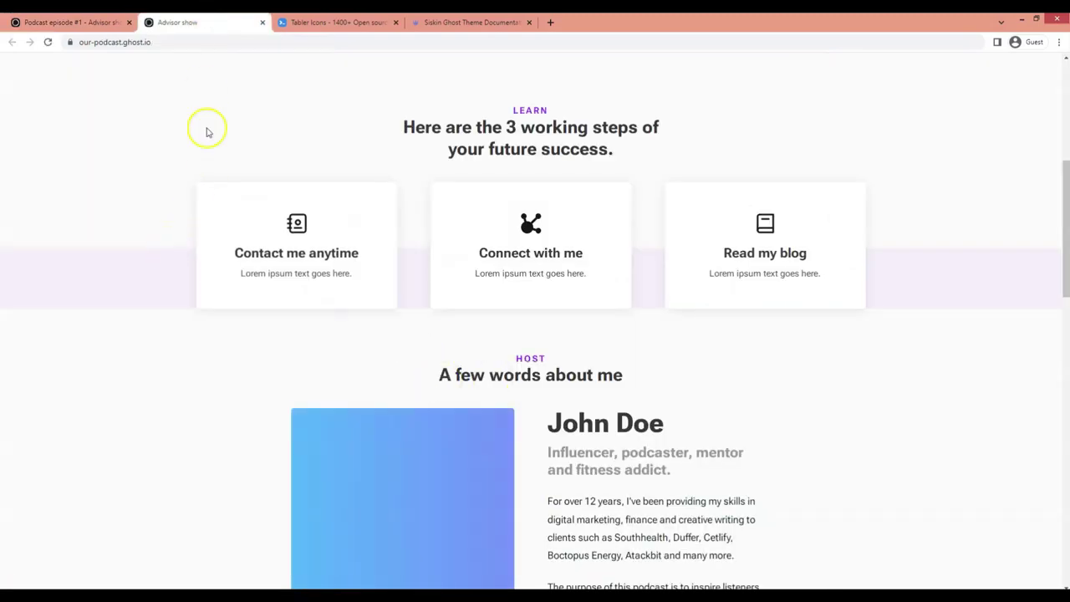
pyautogui.click(71, 21)
pyautogui.click(45, 79)
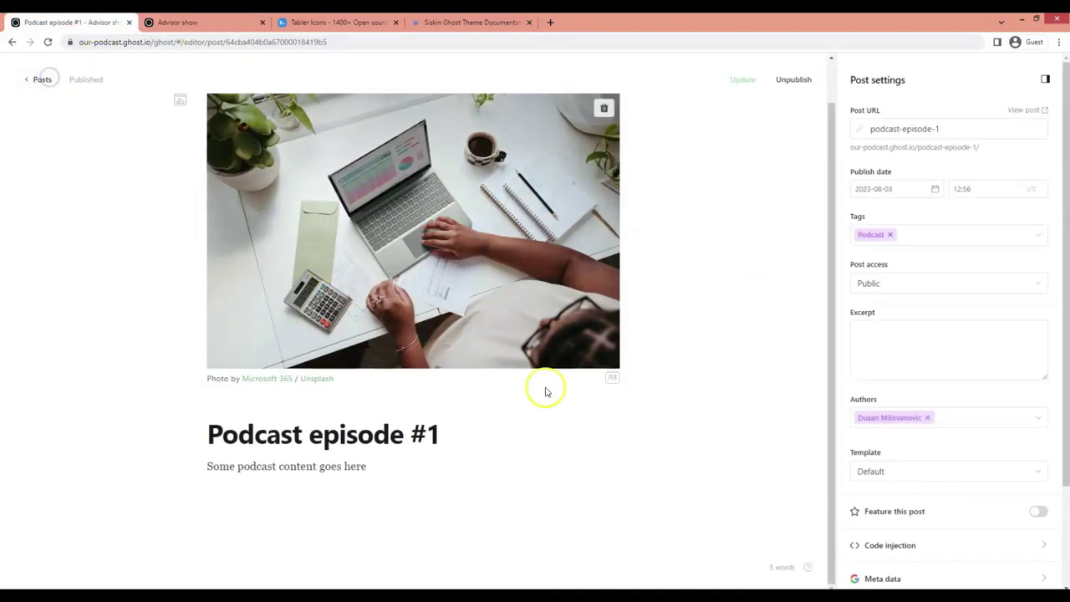
# Step: Mark "Podcast episode #1" as a featured post, update it and check the reloaded site homepage
pyautogui.click(1041, 513)
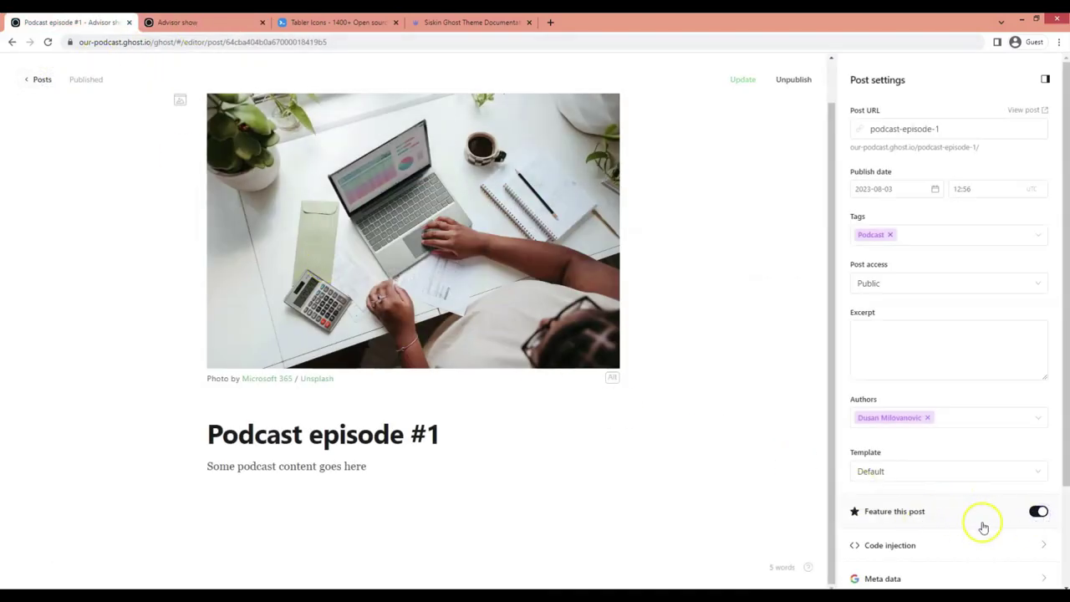
pyautogui.click(742, 80)
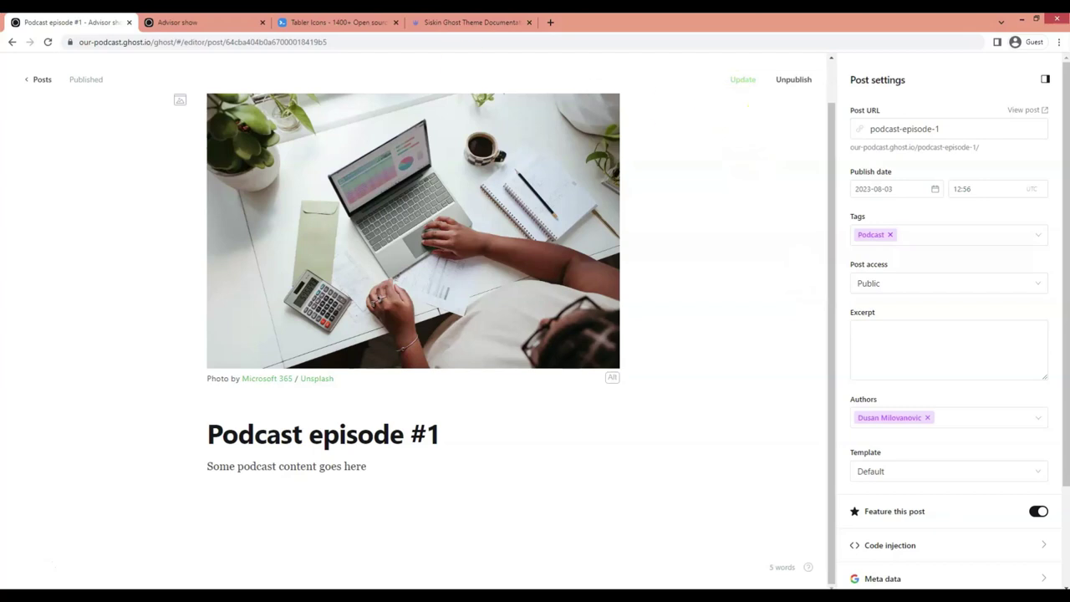
pyautogui.click(205, 22)
pyautogui.press('F5')
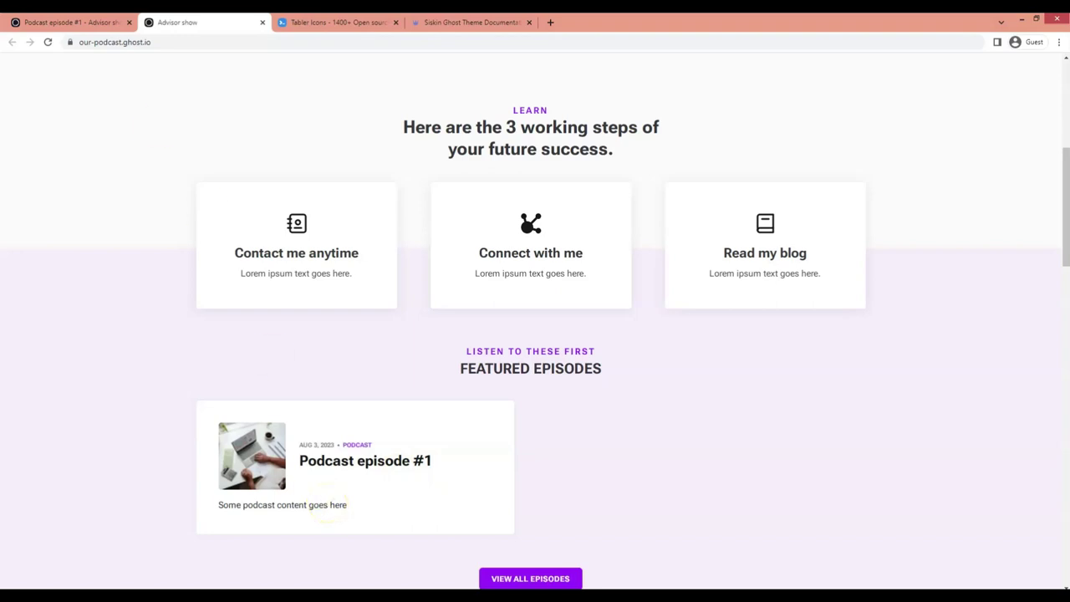
# Step: Return to the site administration and create a new post titled "Some blog post or episode?"
pyautogui.click(91, 22)
pyautogui.click(43, 79)
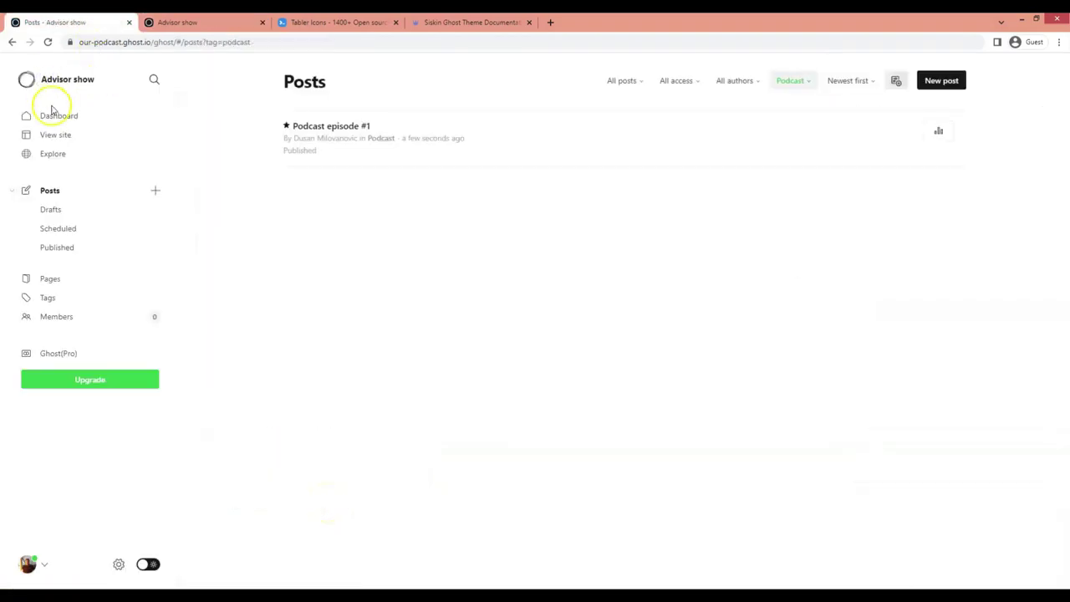
pyautogui.click(941, 82)
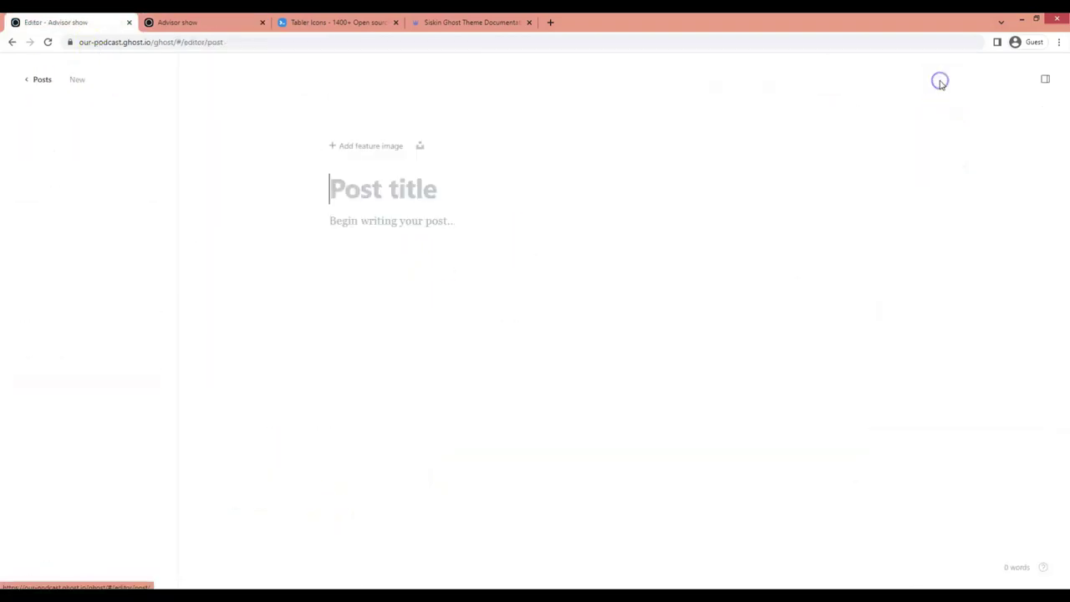
pyautogui.write('Some')
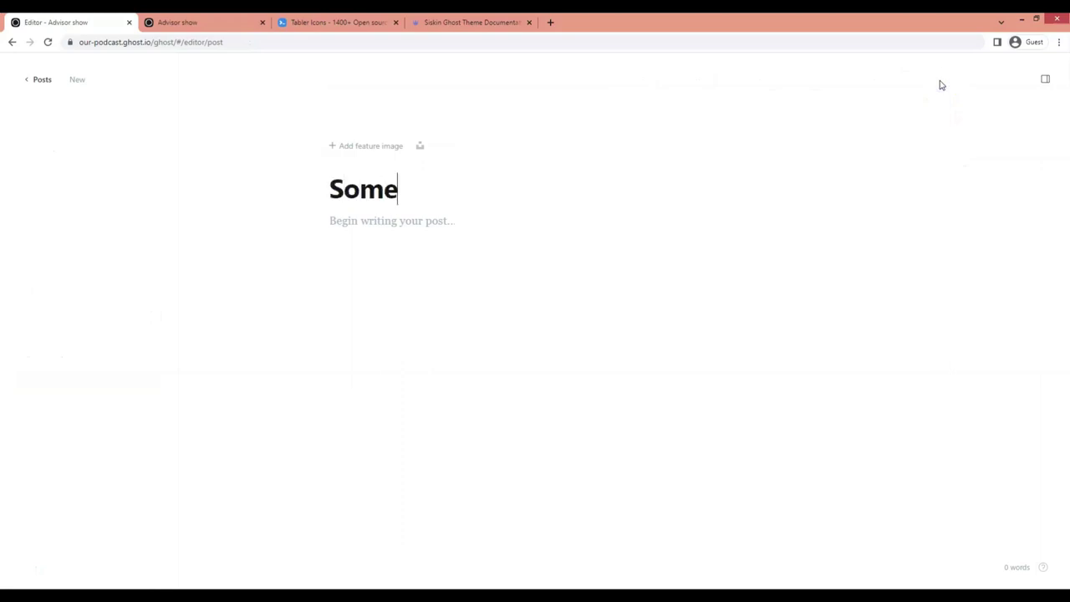
pyautogui.write(' blog pos')
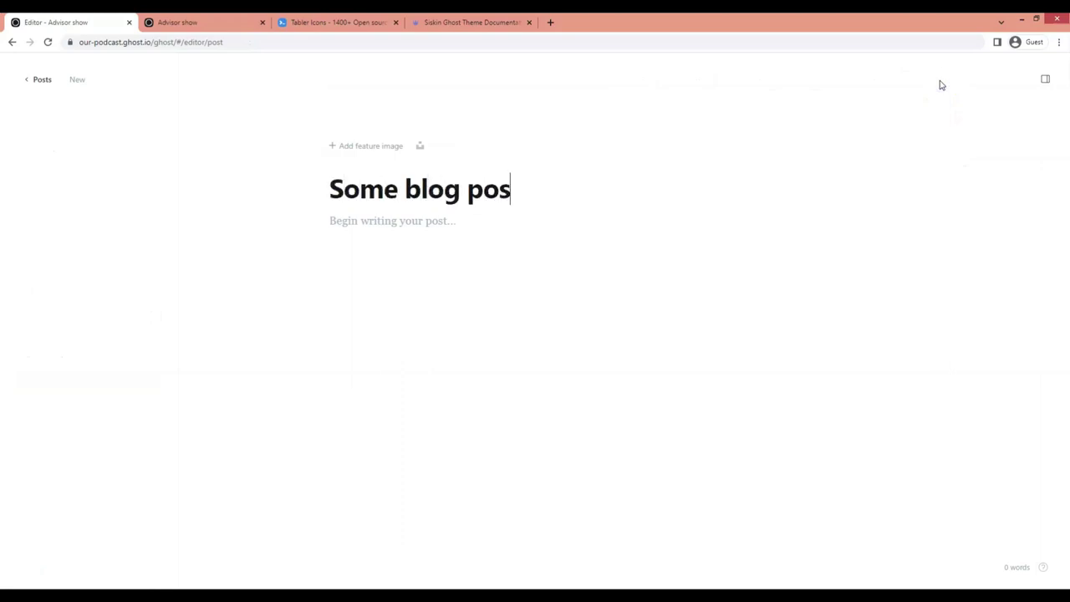
pyautogui.write('t or e')
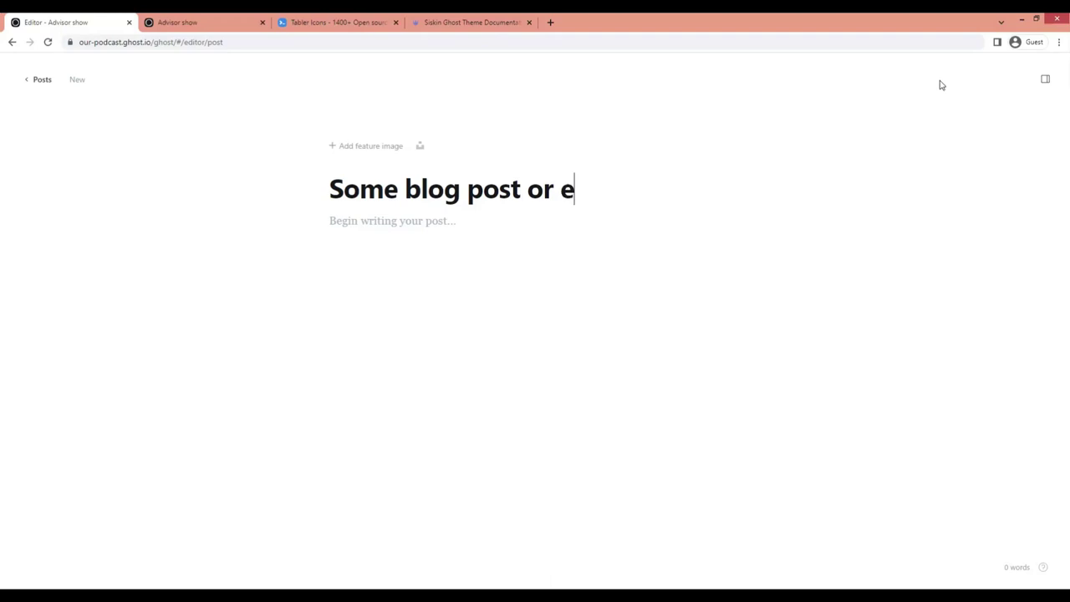
pyautogui.write('pisode?')
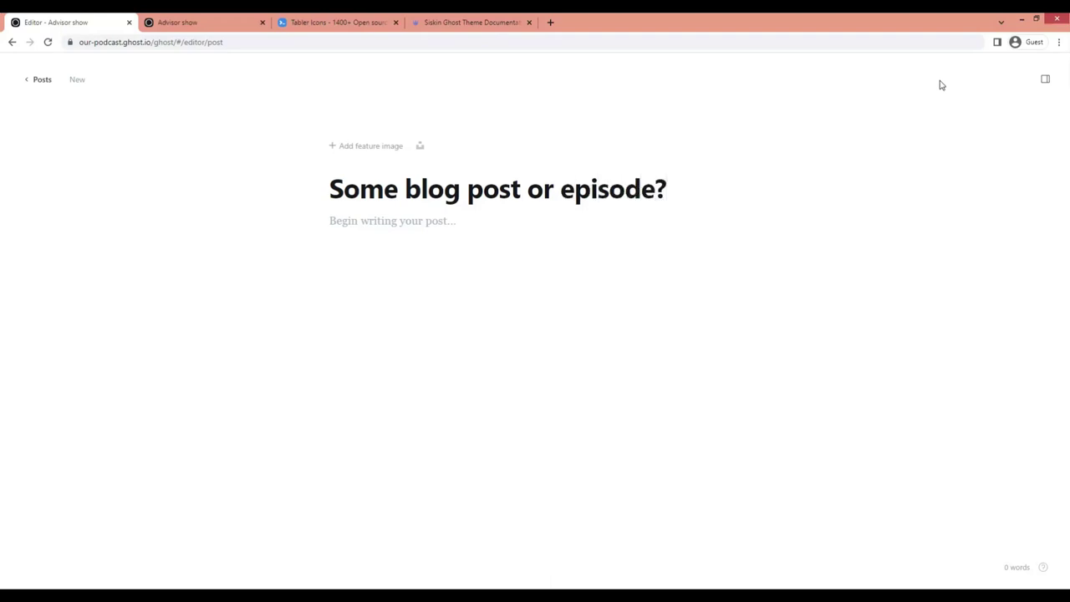
# Step: Search Unsplash for "cars" and add the front-view photo of the dark Mustang as the post's feature image
pyautogui.click(420, 147)
pyautogui.click(841, 108)
pyautogui.write('cars')
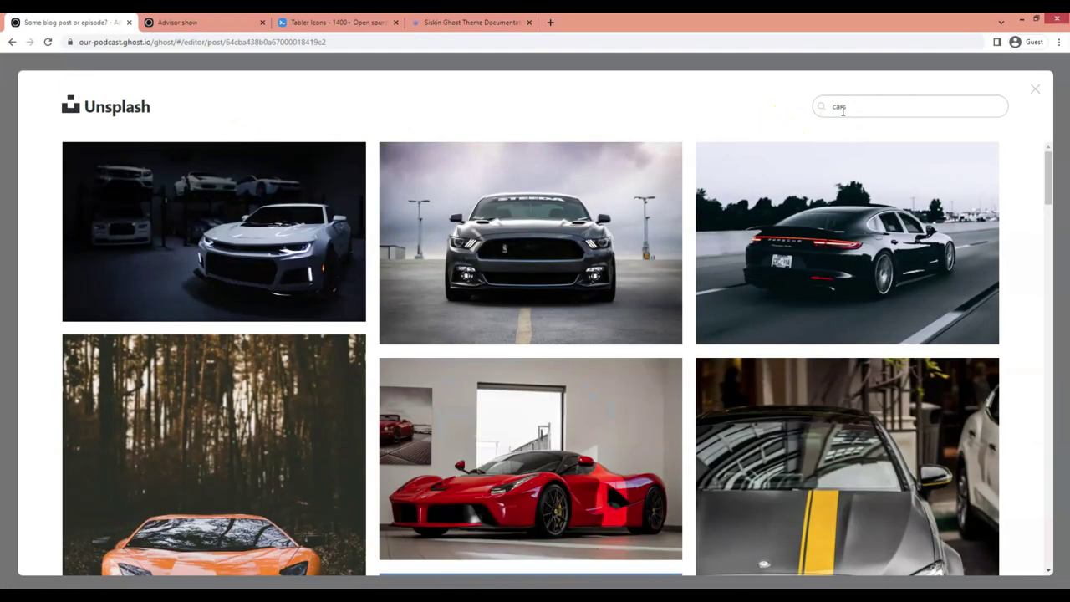
pyautogui.click(641, 324)
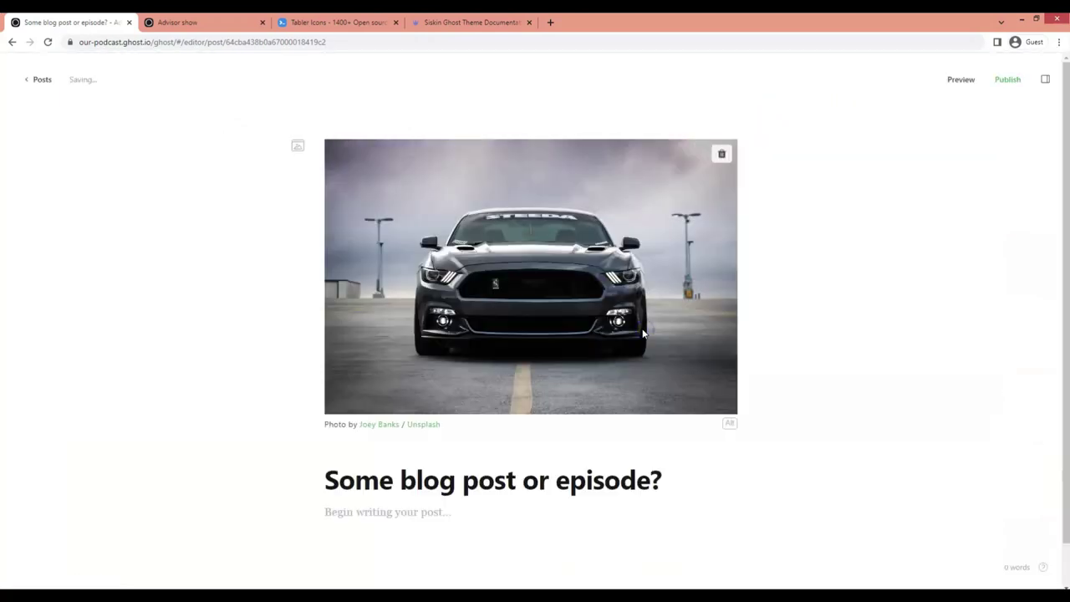
# Step: Look up the internal tag name in the Siskin documentation's Podcast section and assign #post-area-1 to the post
pyautogui.click(1042, 79)
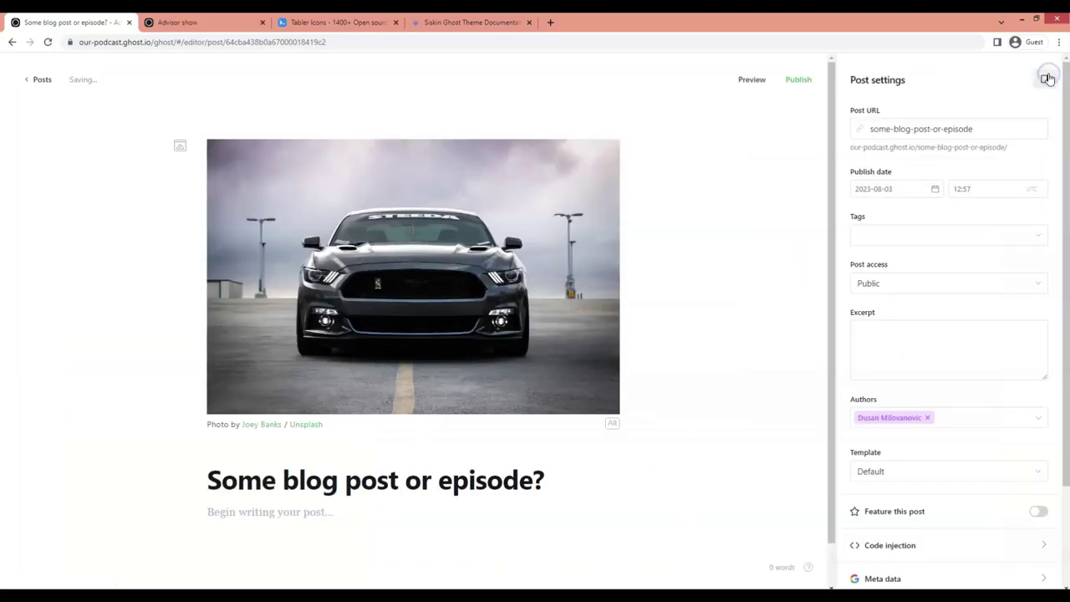
pyautogui.hotkey('ctrl', '4')
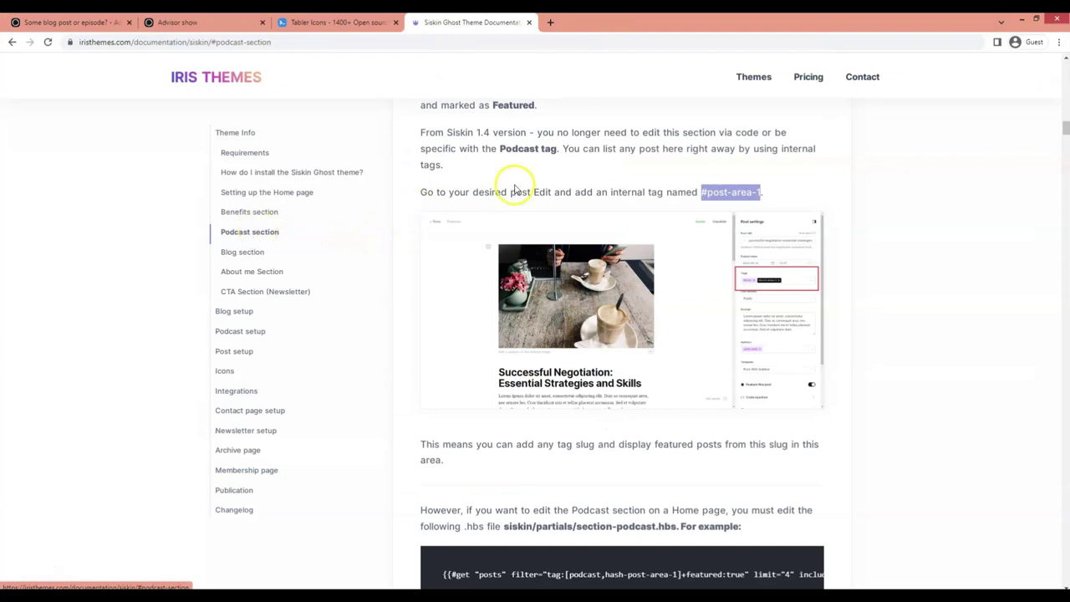
pyautogui.moveTo(448, 192); pyautogui.dragTo(549, 192)
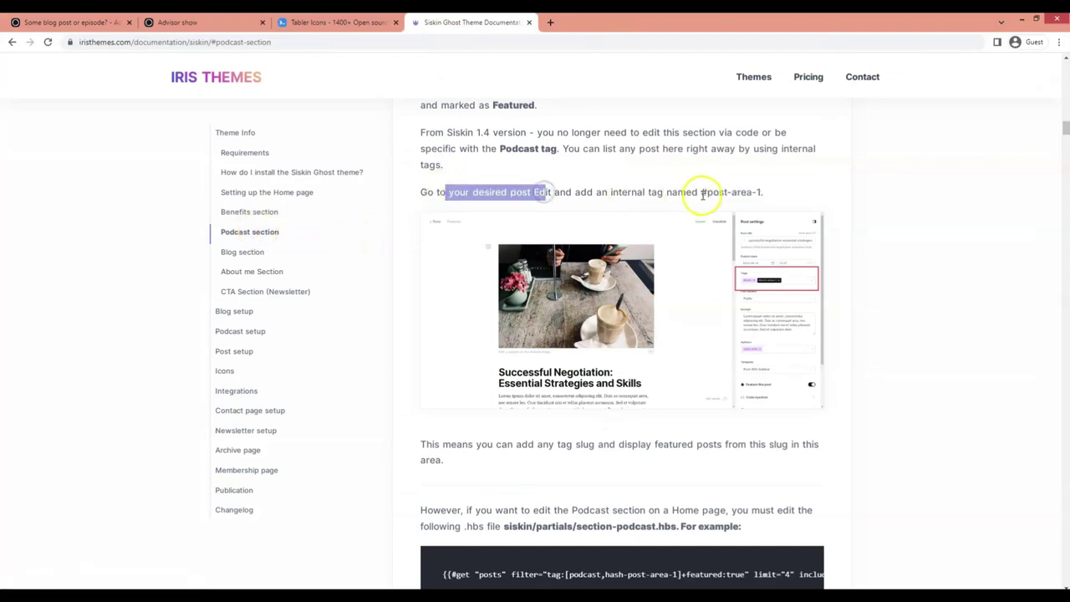
pyautogui.click(703, 194)
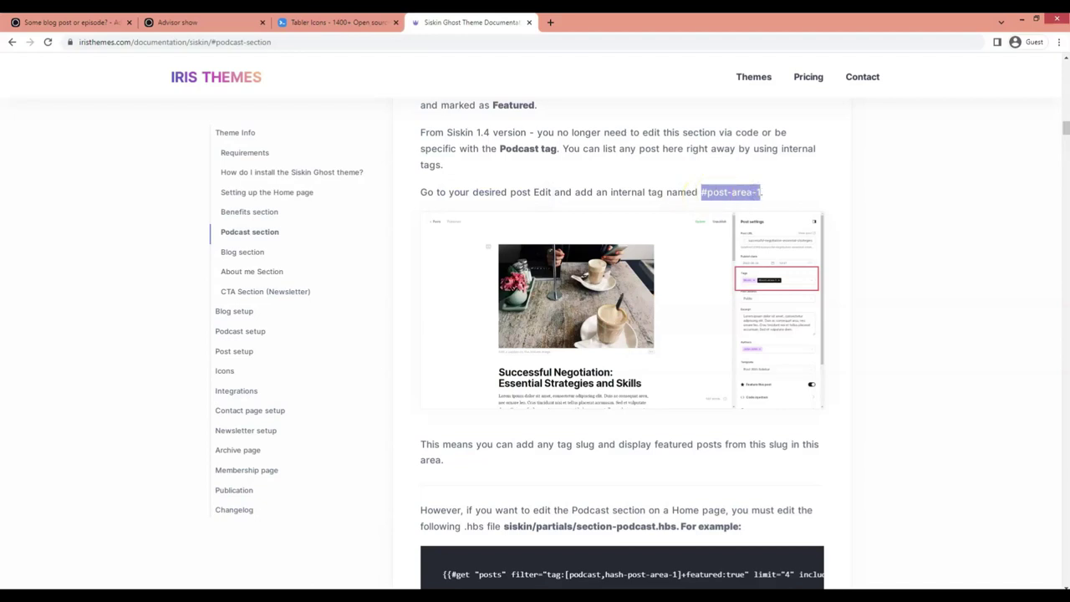
pyautogui.hotkey('ctrl', '1')
pyautogui.click(875, 236)
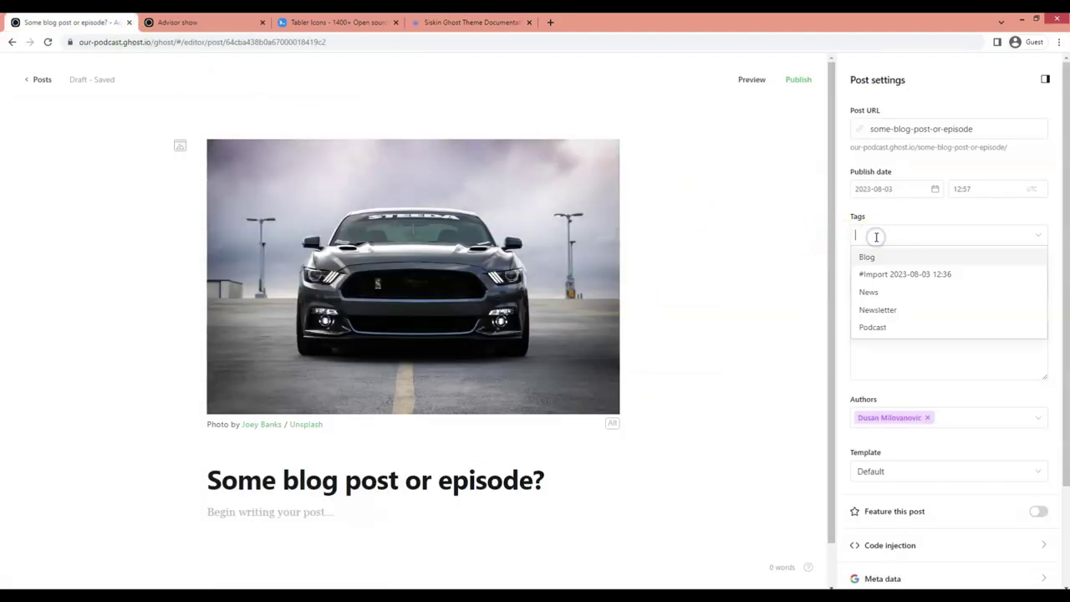
pyautogui.write('#post-area-1')
pyautogui.click(895, 257)
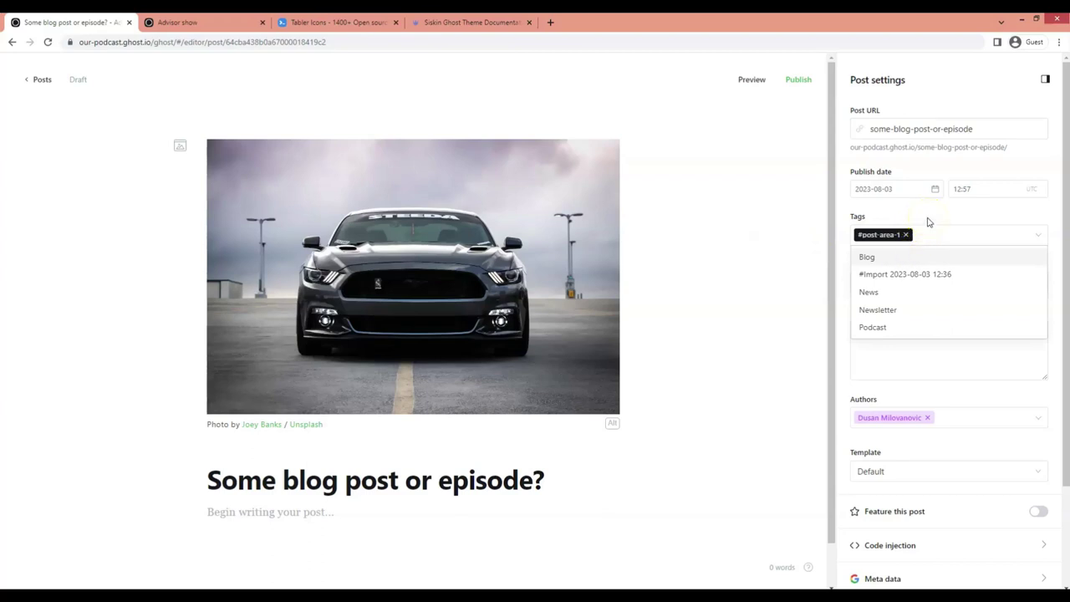
pyautogui.click(928, 220)
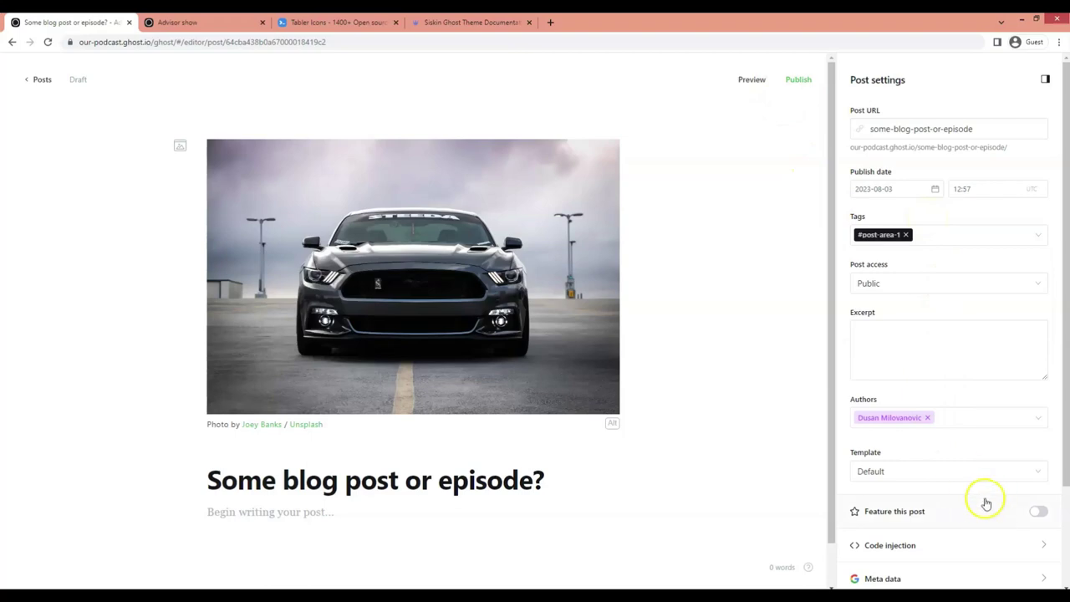
# Step: Publish "Some blog post or episode?" right now, look at the homepage and return to the post's editor
pyautogui.click(795, 82)
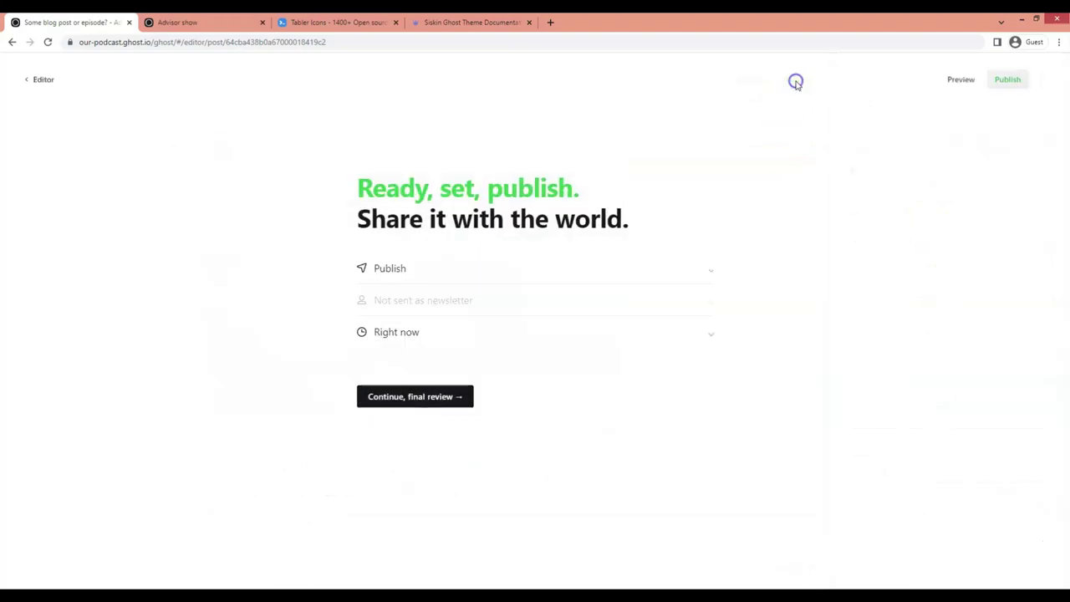
pyautogui.click(454, 399)
pyautogui.click(440, 302)
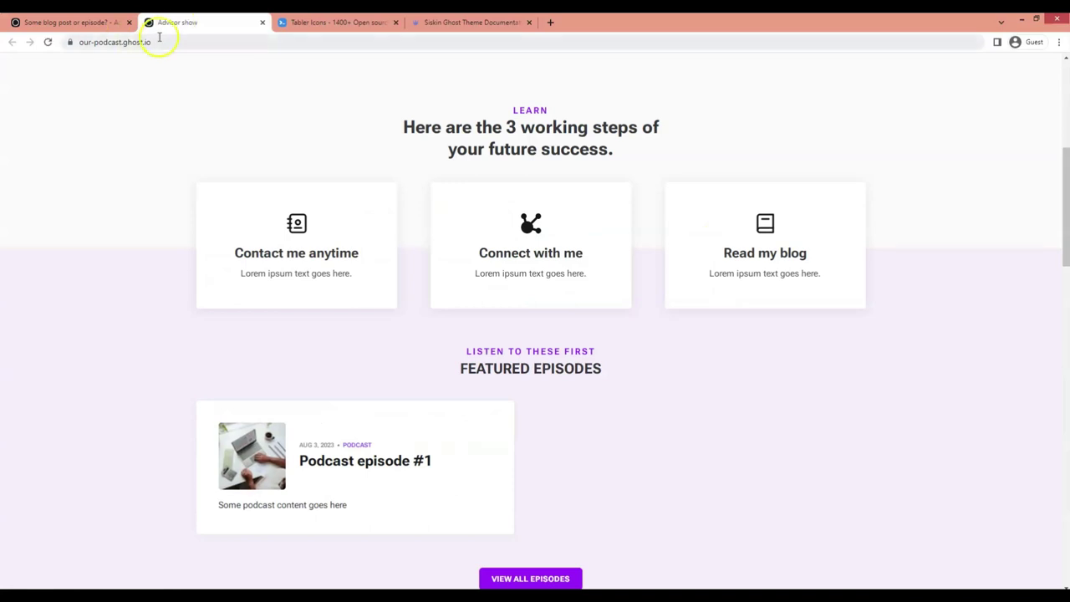
pyautogui.click(91, 21)
pyautogui.click(60, 84)
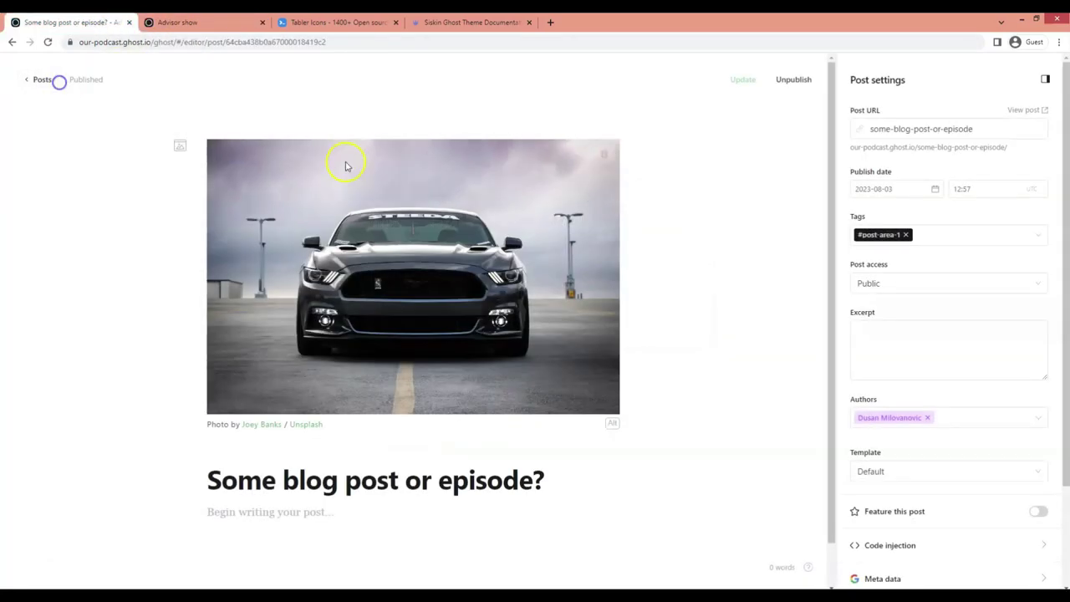
# Step: Remove the #post-area-1 tag from "Some blog post or episode?" and update the post
pyautogui.click(907, 236)
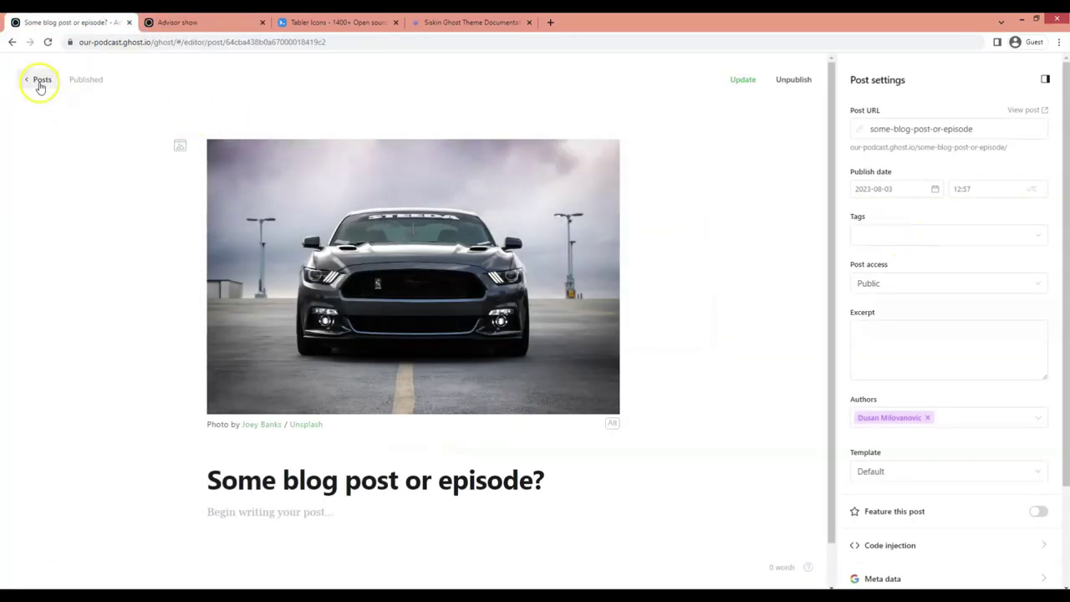
pyautogui.click(740, 79)
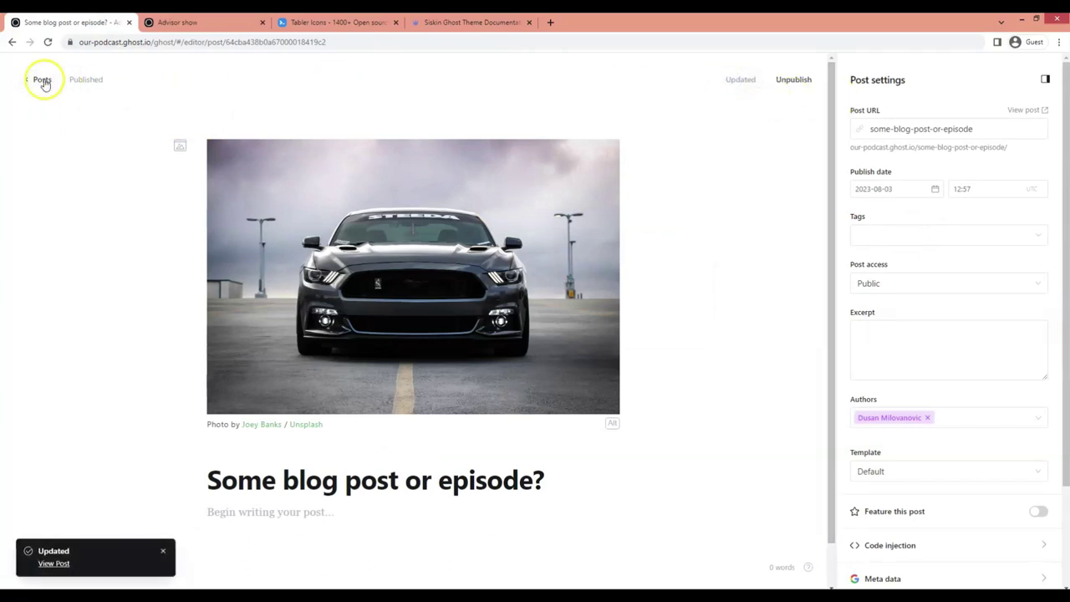
# Step: Open the site's internal tags and examine the name and slug of the #post-area-1 tag
pyautogui.click(41, 79)
pyautogui.click(69, 298)
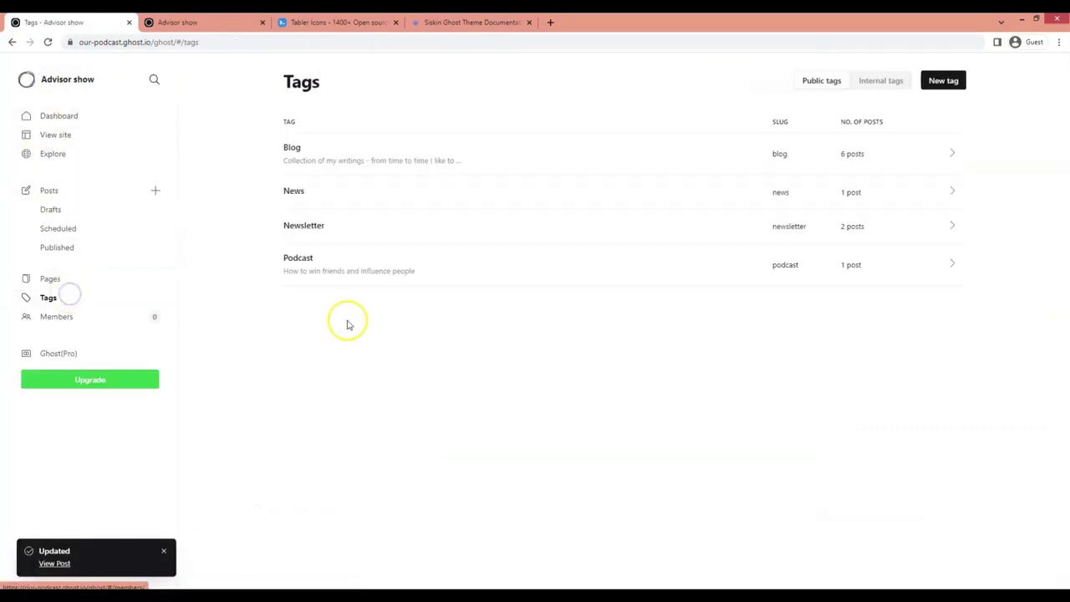
pyautogui.click(880, 81)
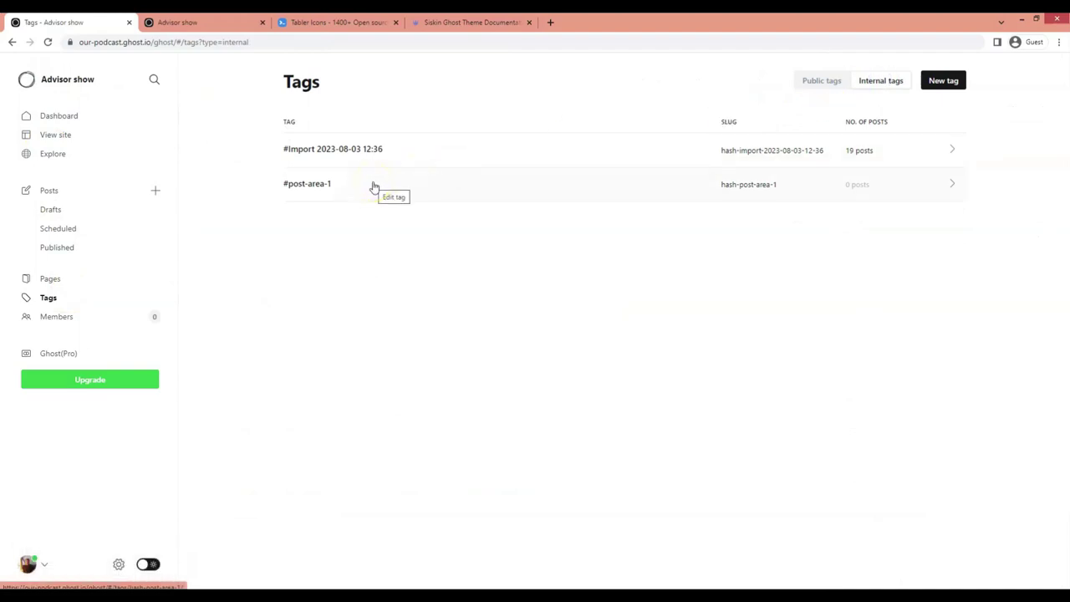
pyautogui.click(373, 185)
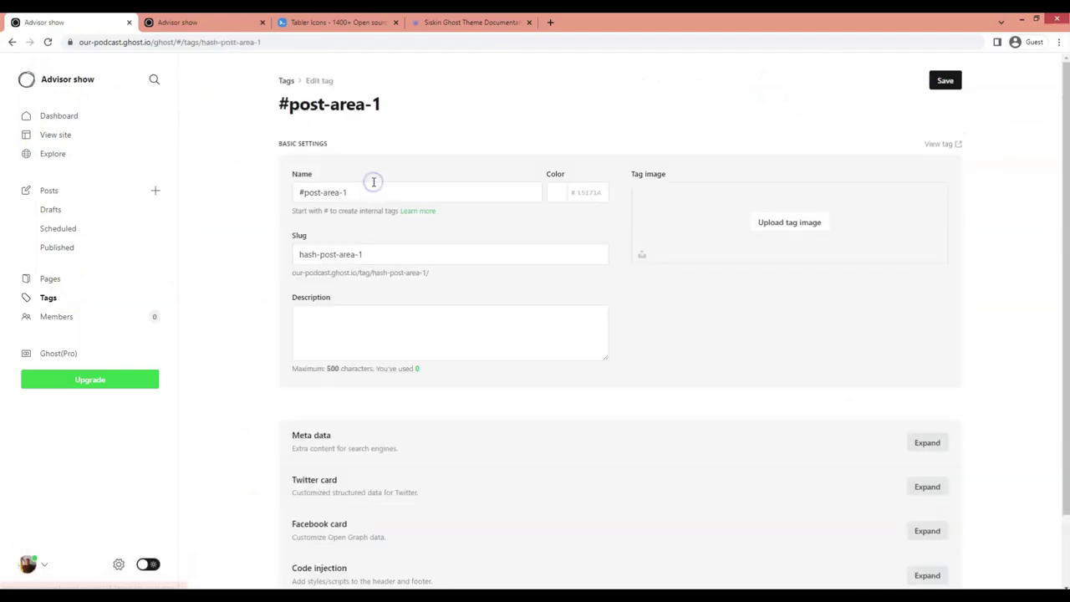
pyautogui.click(314, 194)
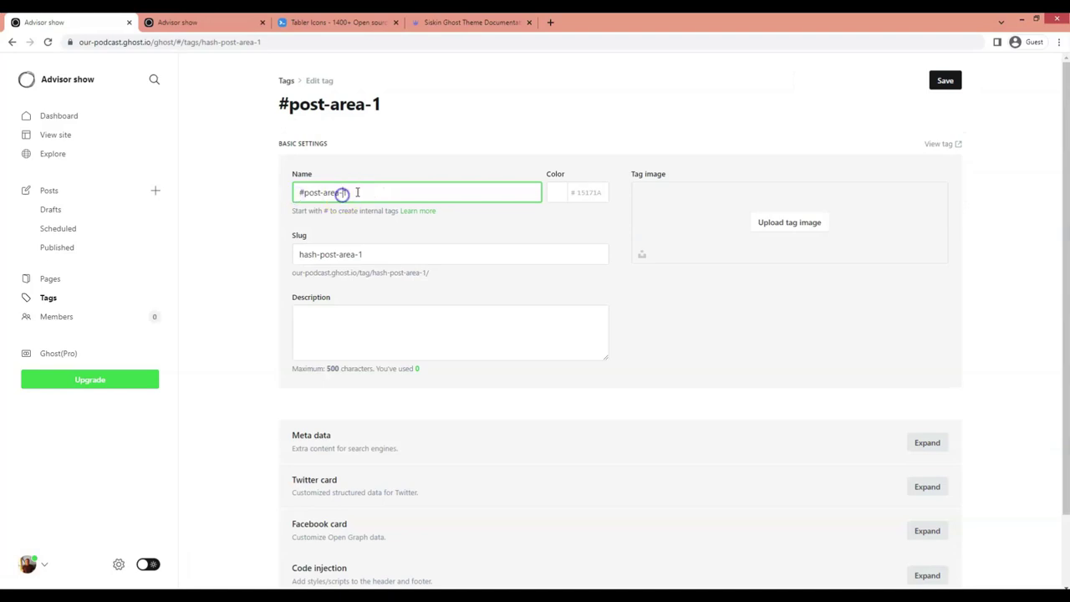
# Step: Clear the Podcast tag filter from the posts list and open the post settings of "Some blog post or episode?"
pyautogui.click(77, 192)
pyautogui.click(361, 153)
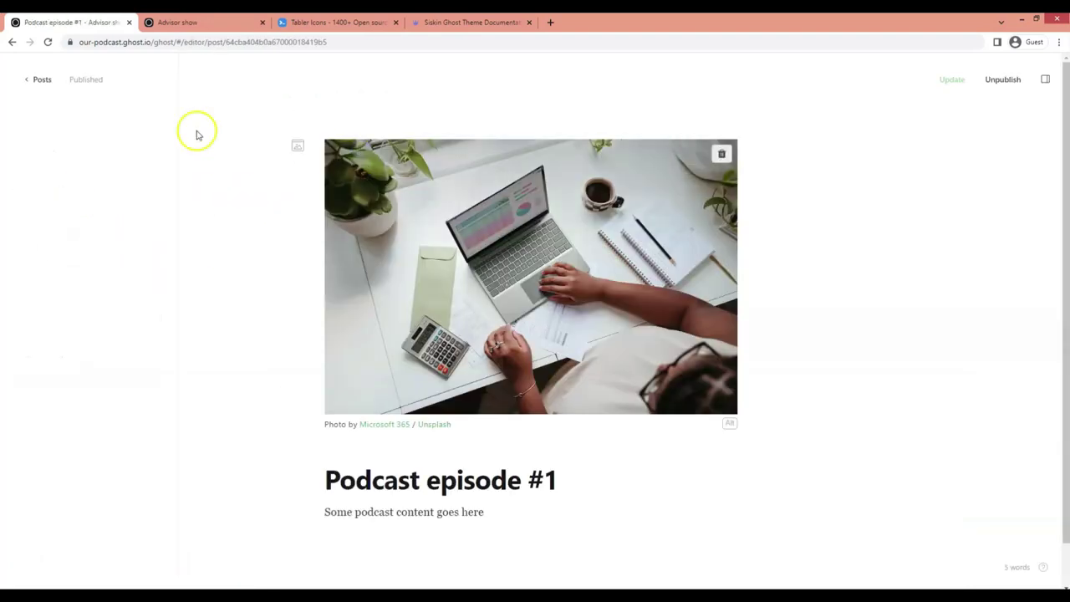
pyautogui.click(38, 79)
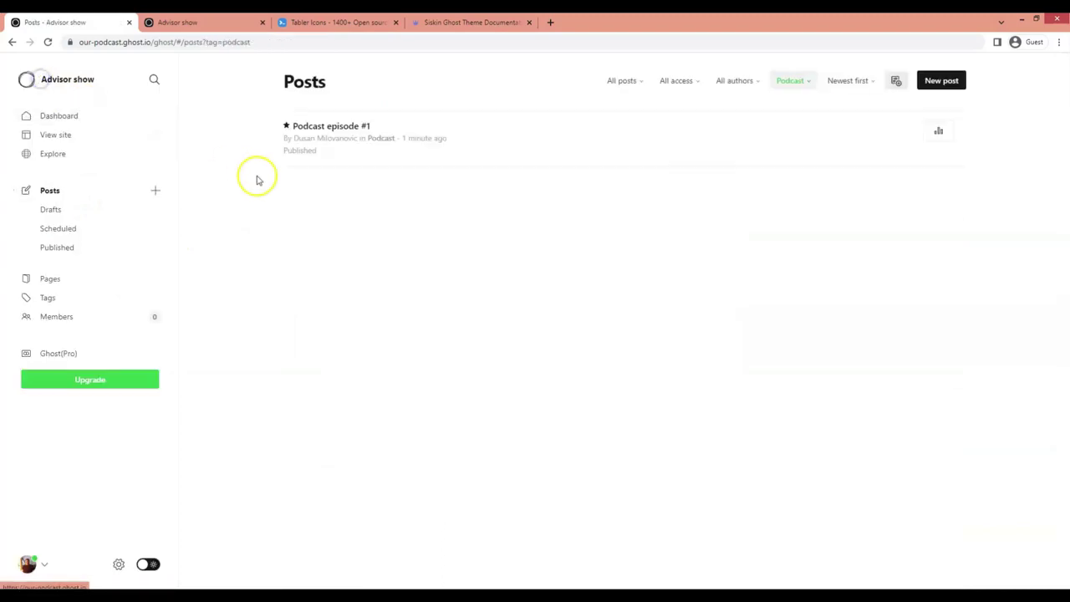
pyautogui.click(801, 80)
pyautogui.click(798, 105)
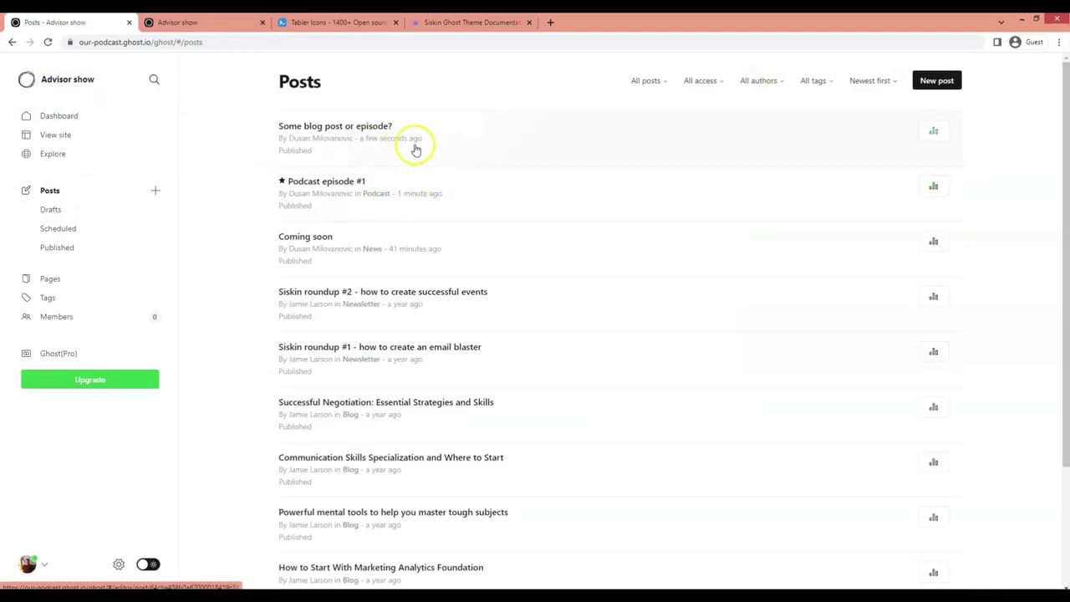
pyautogui.click(413, 142)
pyautogui.click(1045, 79)
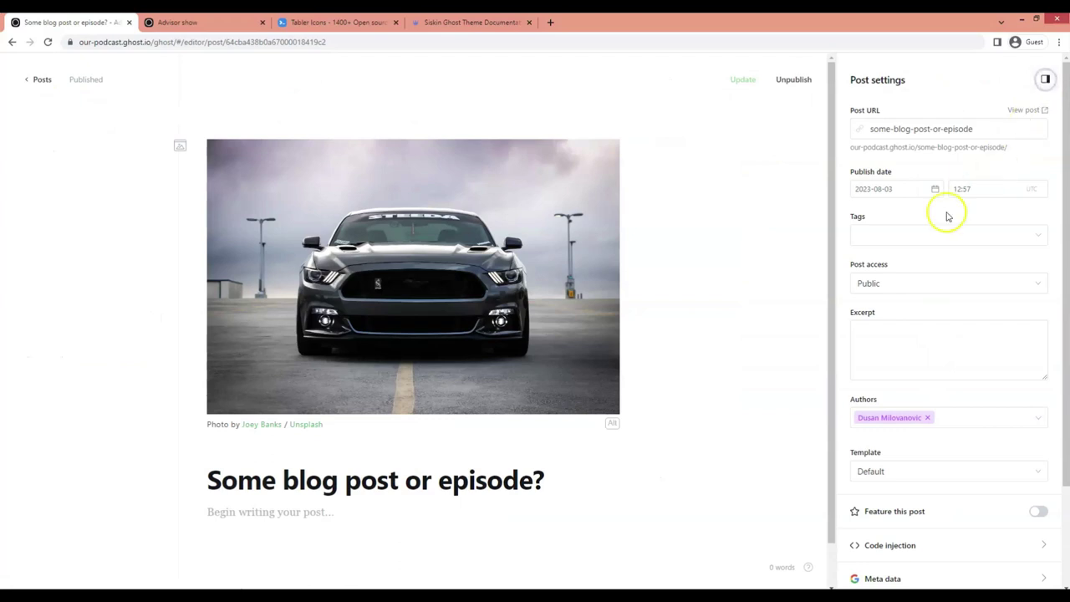
# Step: Assign the existing #post-area-1 internal tag to the post, update it and switch to the site homepage
pyautogui.click(918, 233)
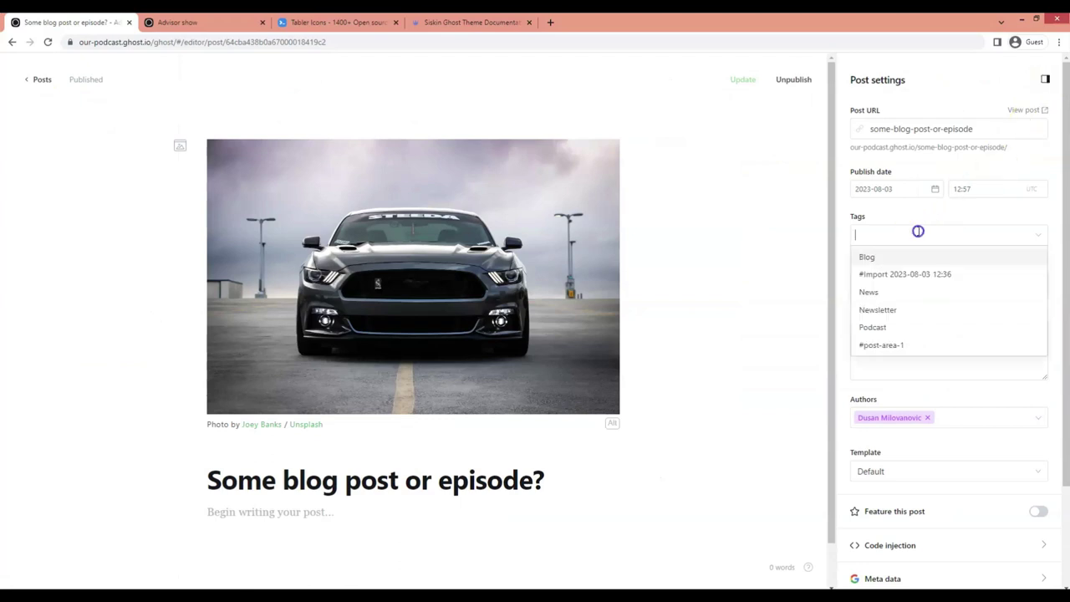
pyautogui.click(896, 346)
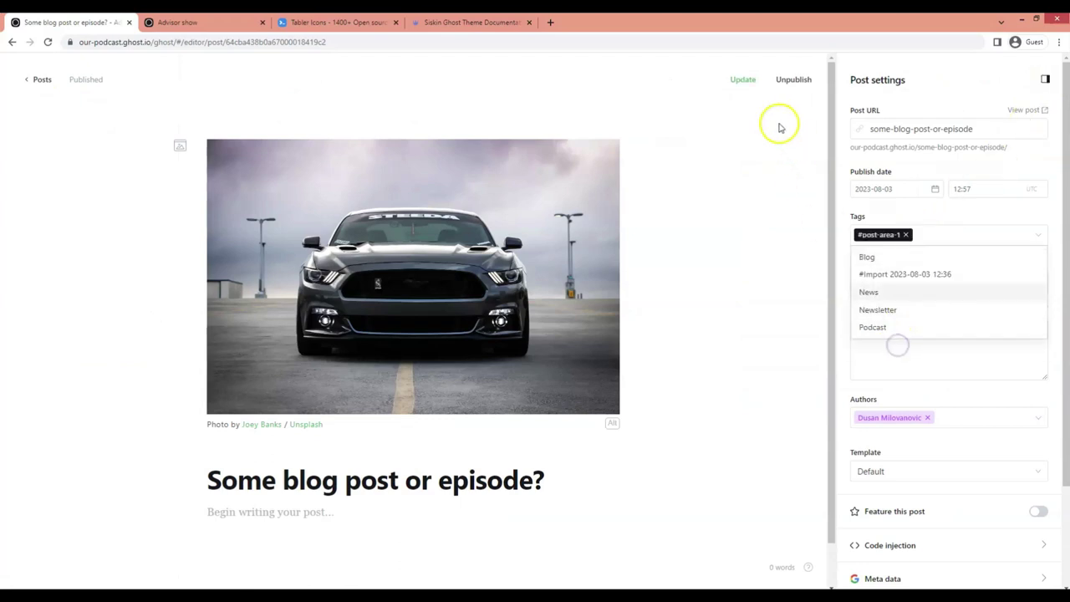
pyautogui.click(739, 78)
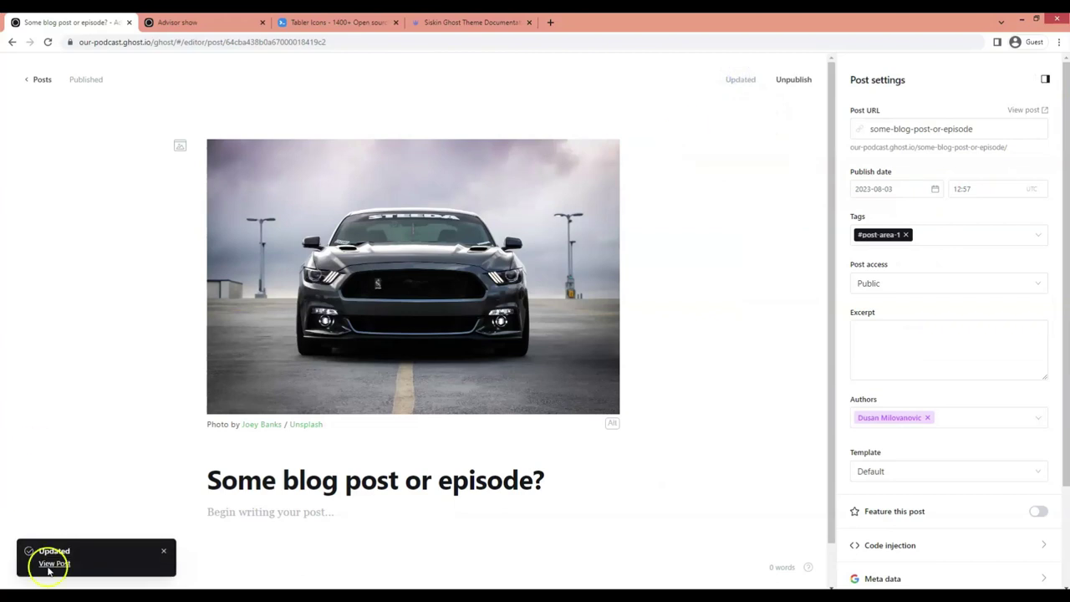
pyautogui.click(144, 23)
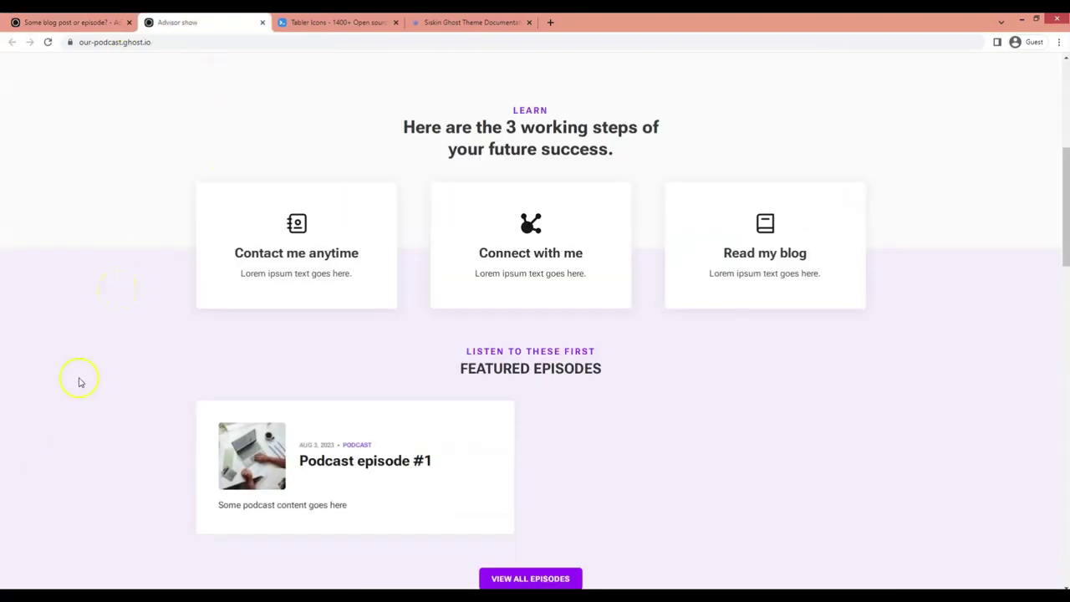
# Step: Reload the site homepage and check which posts the Featured Episodes section shows for the #post-area-1 tag
pyautogui.hotkey('ctrl', 'shift', 'Tab')
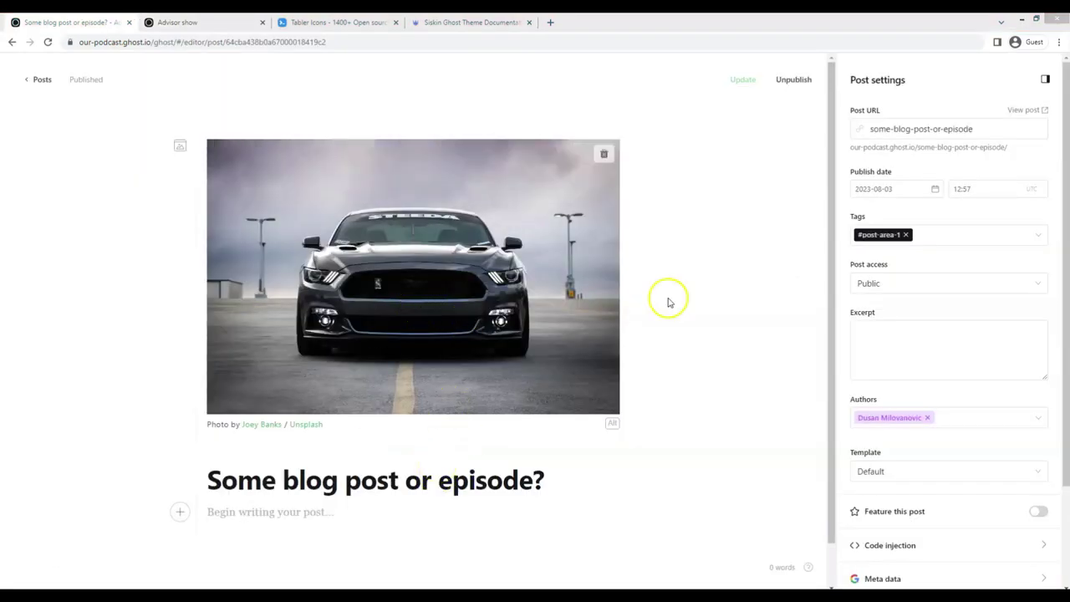
pyautogui.click(148, 23)
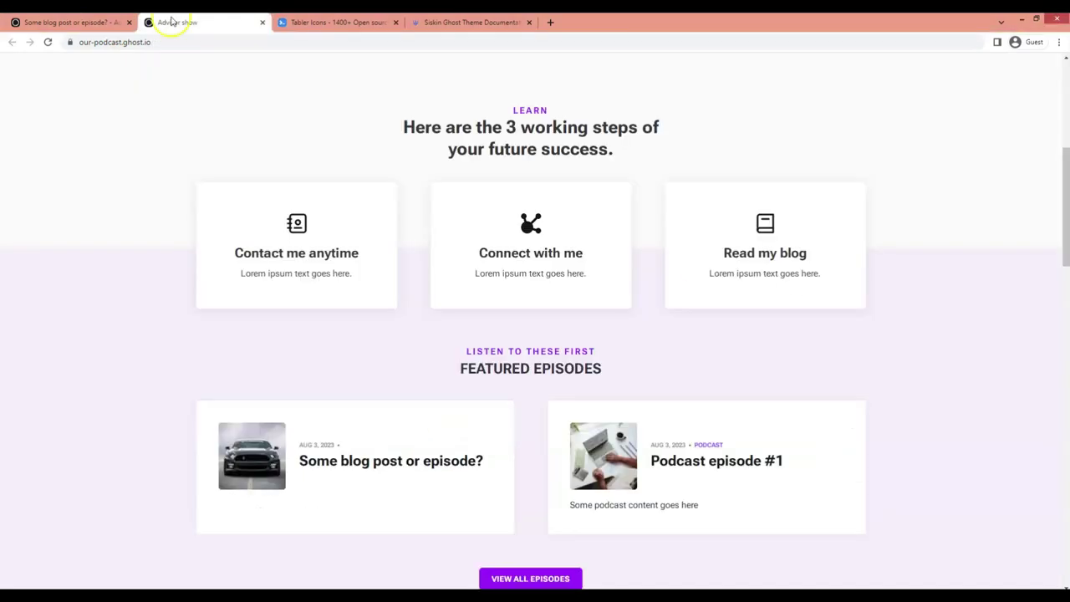
pyautogui.click(46, 42)
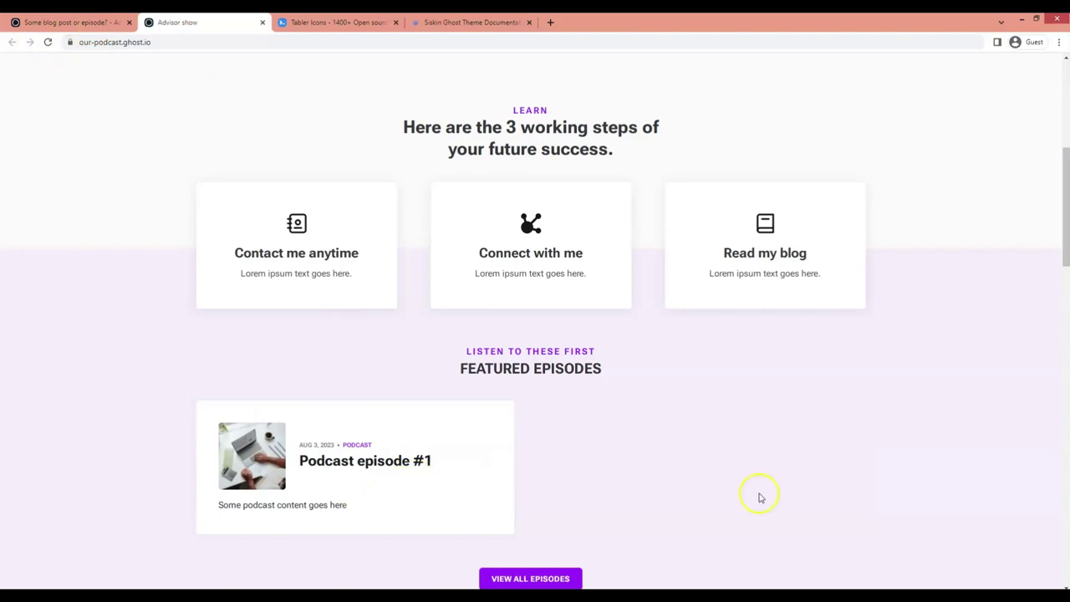
# Step: Feature "Some blog post or episode?", add the body text "some text goes here", update the post and switch to the homepage
pyautogui.click(83, 22)
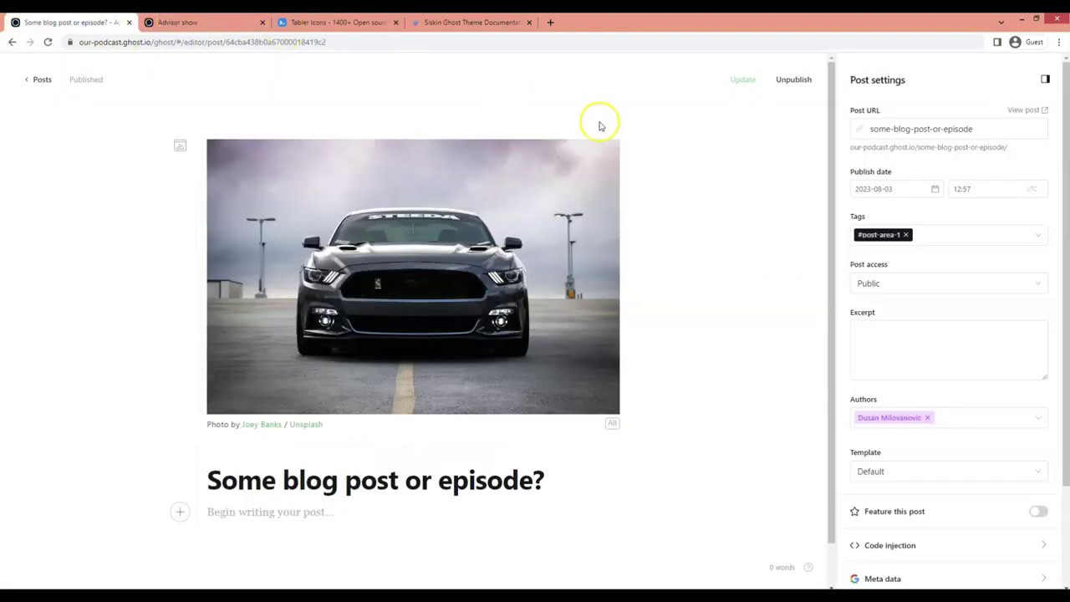
pyautogui.click(1037, 511)
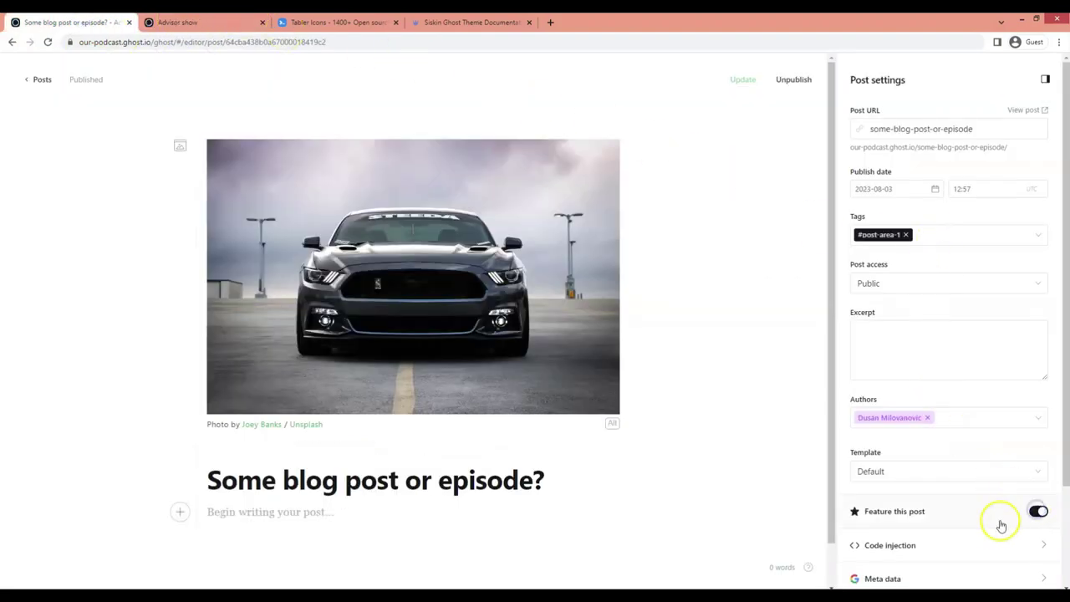
pyautogui.click(365, 509)
pyautogui.write('some text goes here')
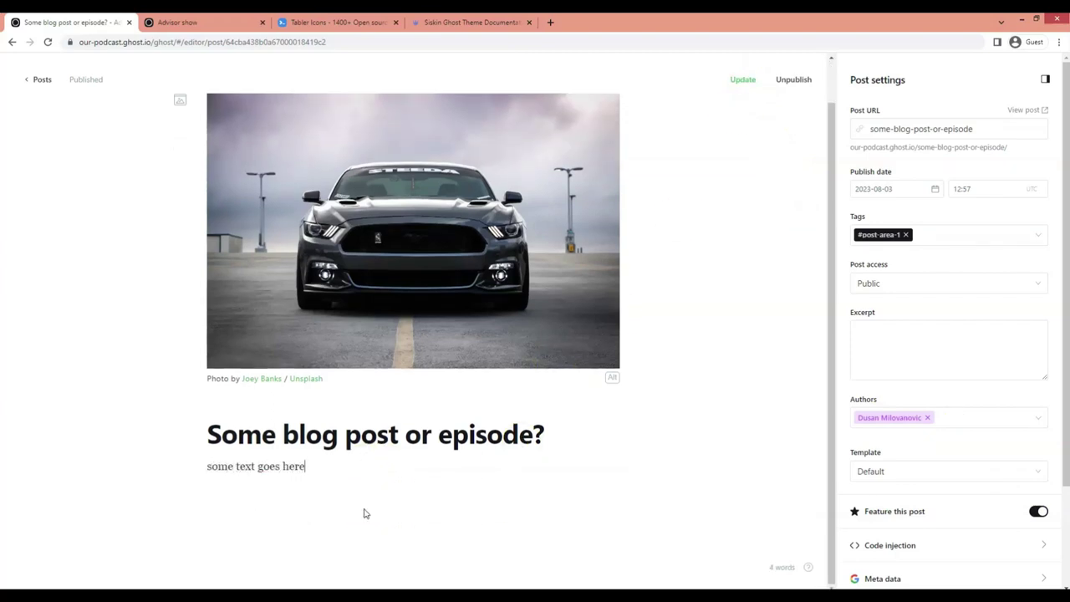
pyautogui.click(742, 80)
pyautogui.click(177, 22)
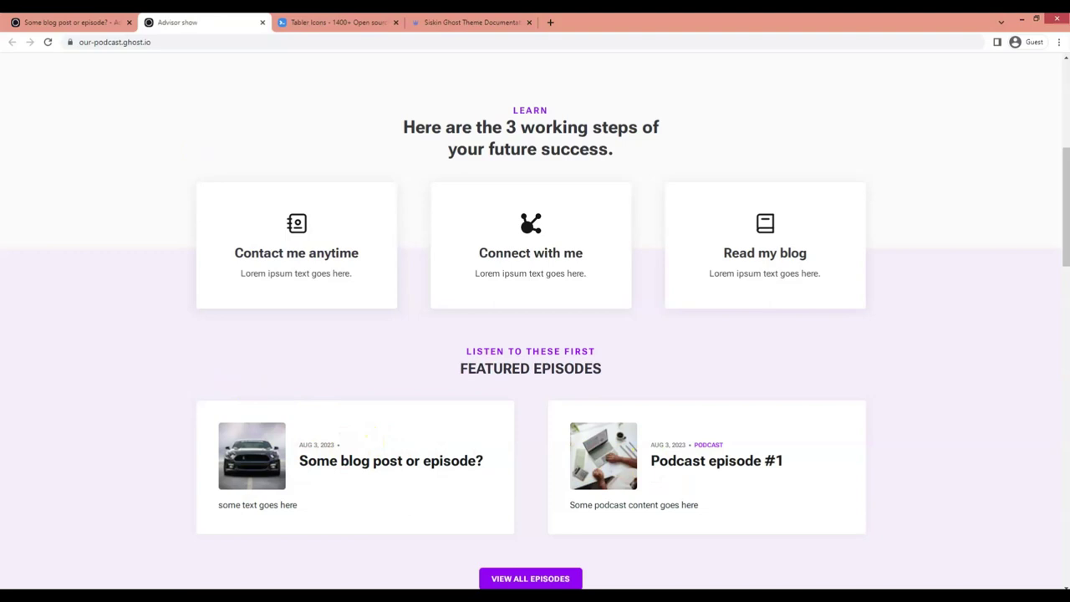
# Step: Add the News tag to "Some blog post or episode?", update the post and reload the homepage
pyautogui.click(71, 22)
pyautogui.click(943, 236)
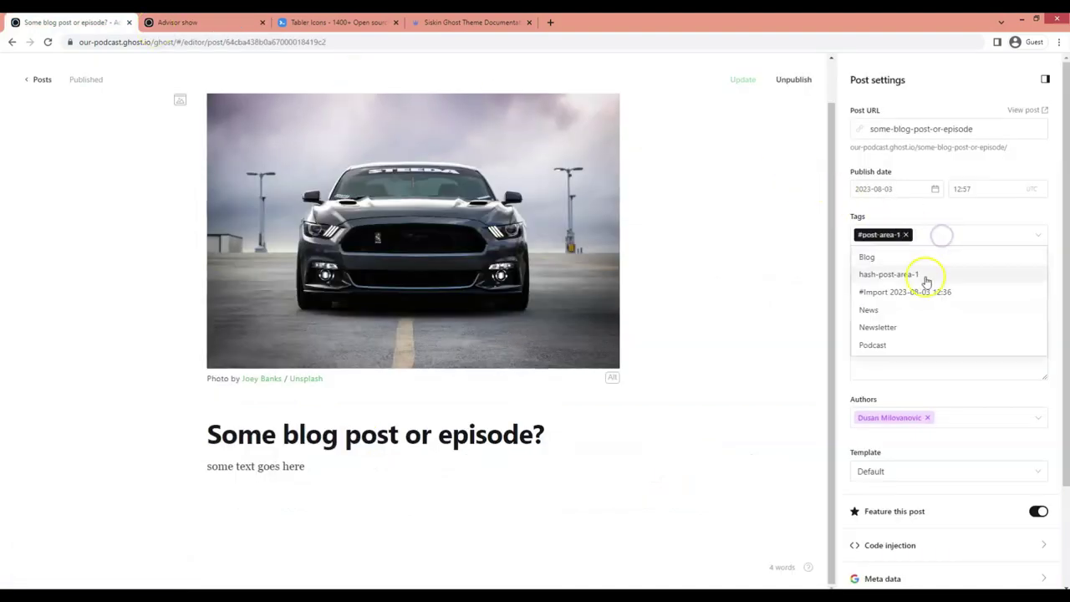
pyautogui.click(902, 311)
pyautogui.click(746, 79)
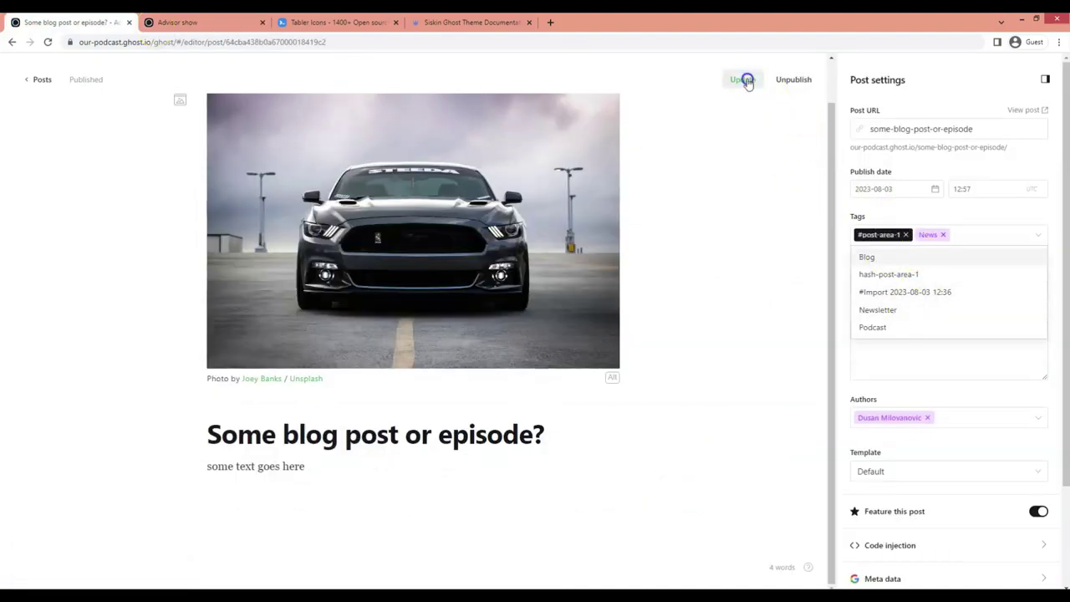
pyautogui.click(178, 21)
pyautogui.press('F5')
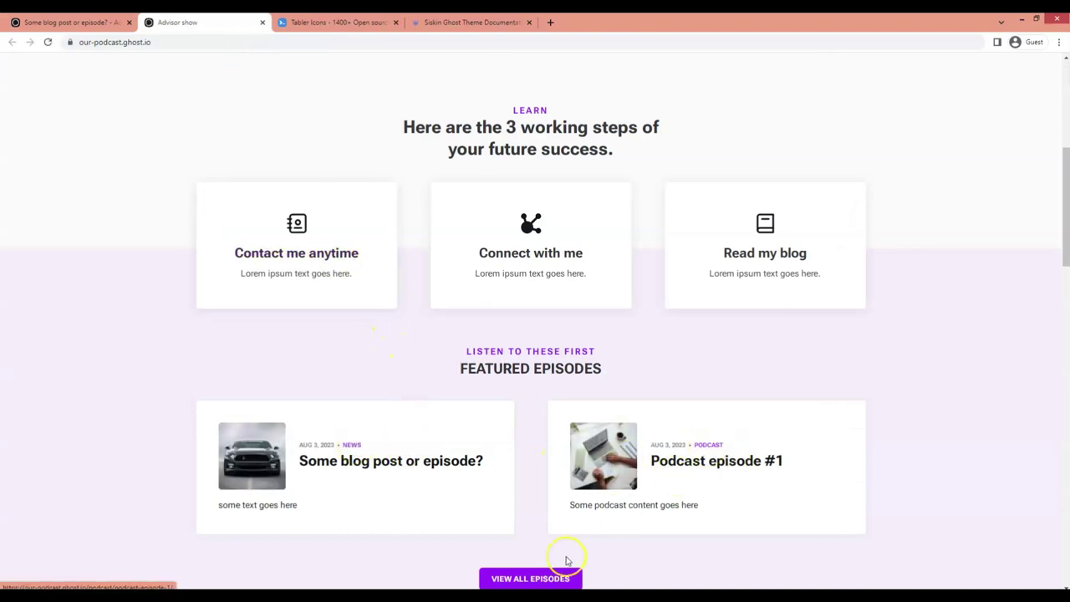
# Step: Examine the benefit cards in the site design preview, then the benefit HTML template in VS Code
pyautogui.hotkey('ctrl', 'shift', 'Tab')
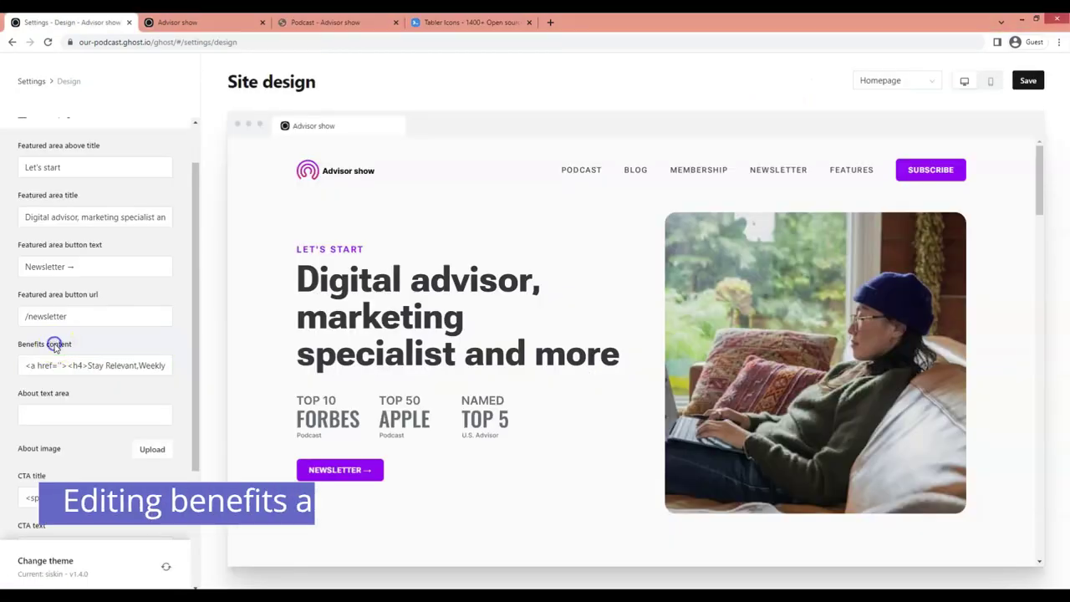
pyautogui.scroll(-3, 492, 374)
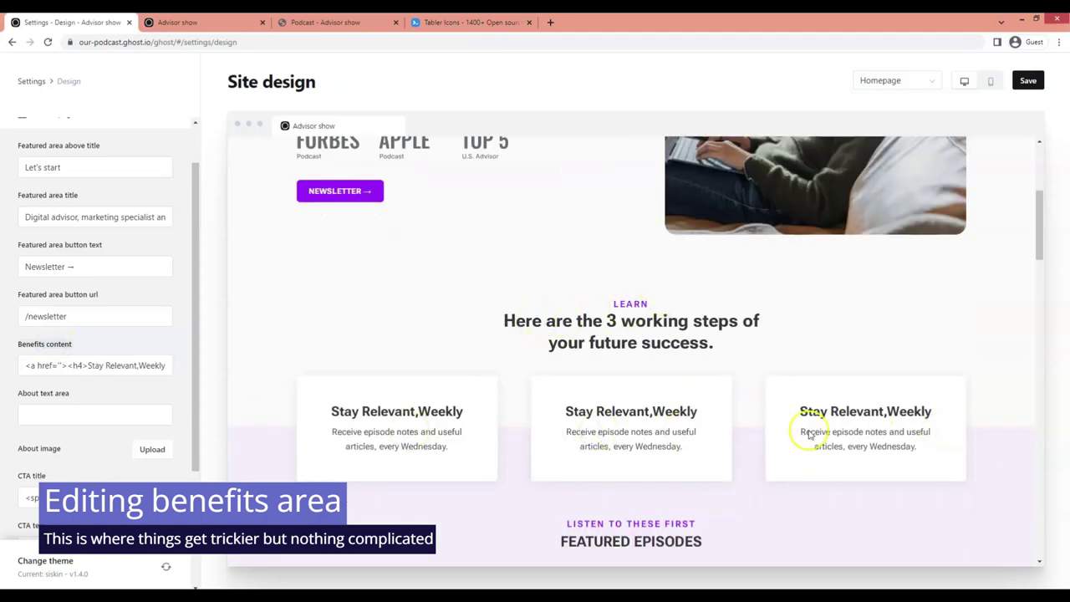
pyautogui.click(107, 365)
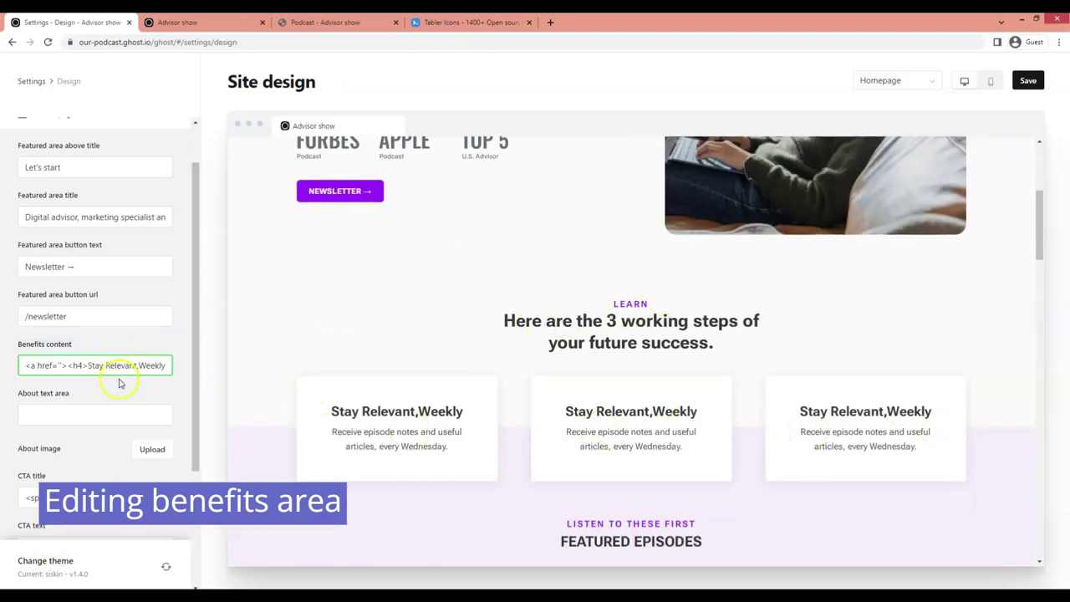
pyautogui.hotkey('alt', 'Tab')
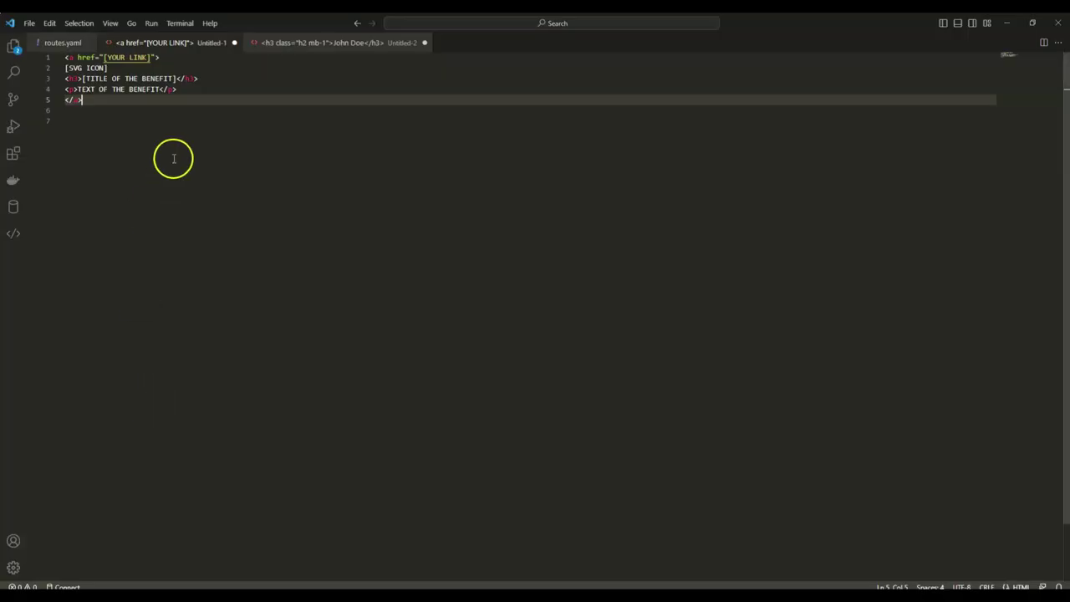
pyautogui.click(121, 90)
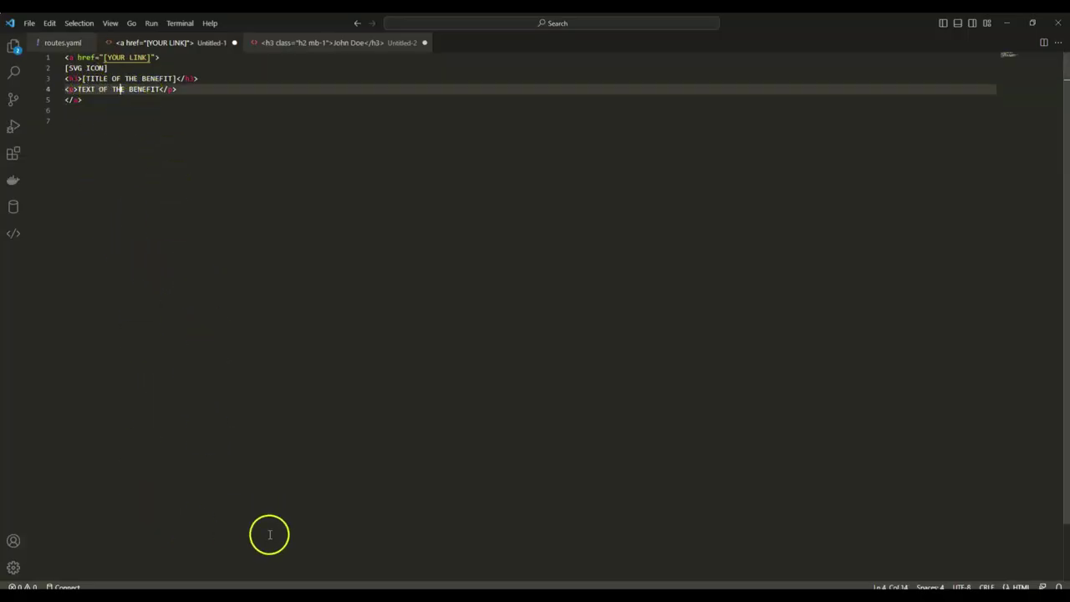
# Step: Copy the address-book icon's SVG from Tabler Icons and replace the [SVG ICON] placeholder in the VS Code template with it
pyautogui.hotkey('alt', 'Tab')
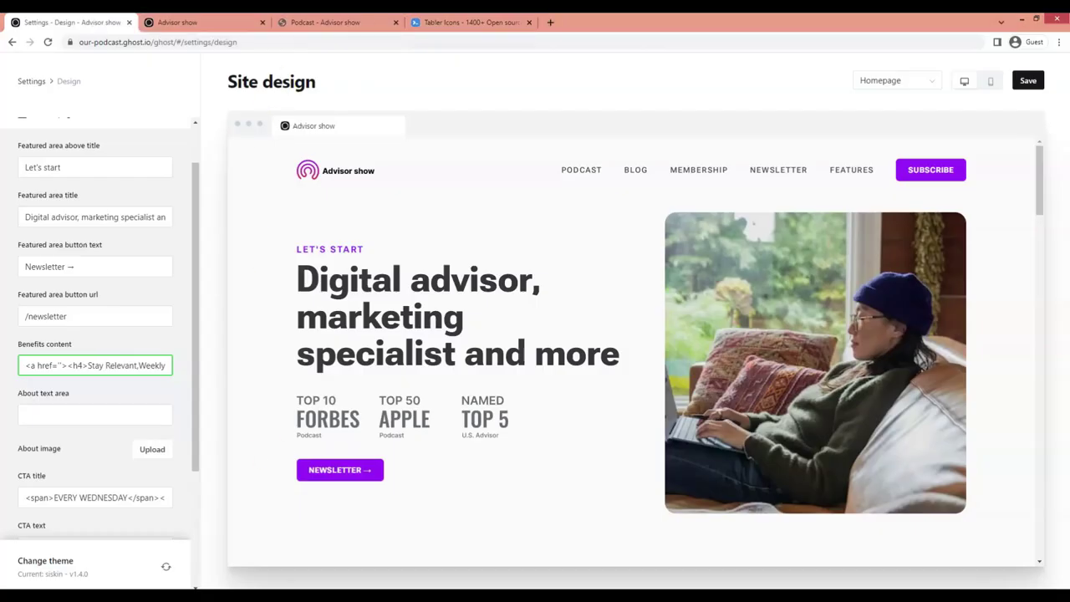
pyautogui.hotkey('ctrl', '4')
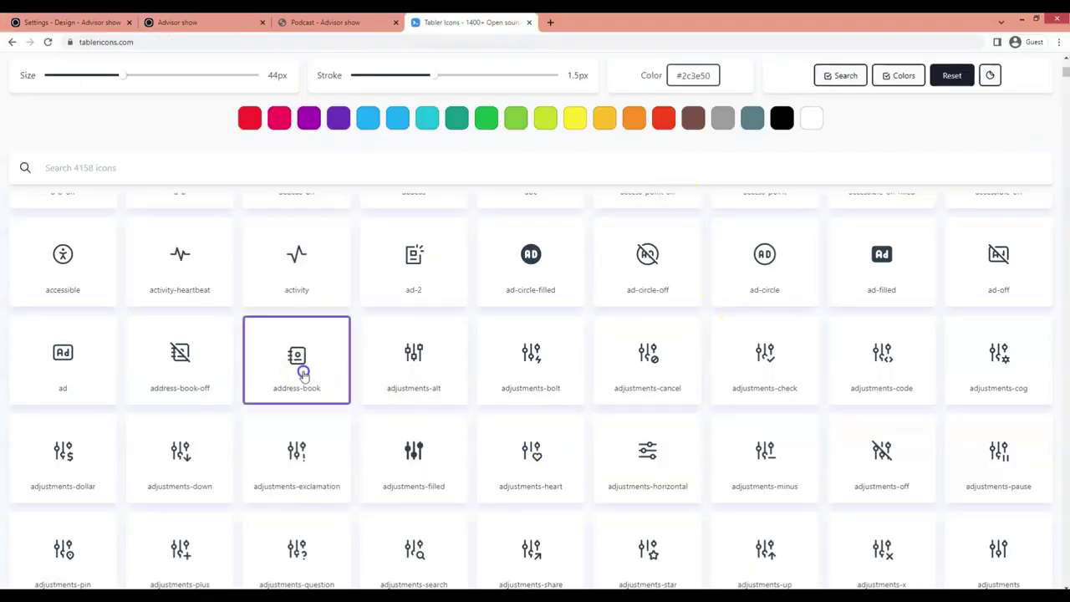
pyautogui.hotkey('alt', 'Tab')
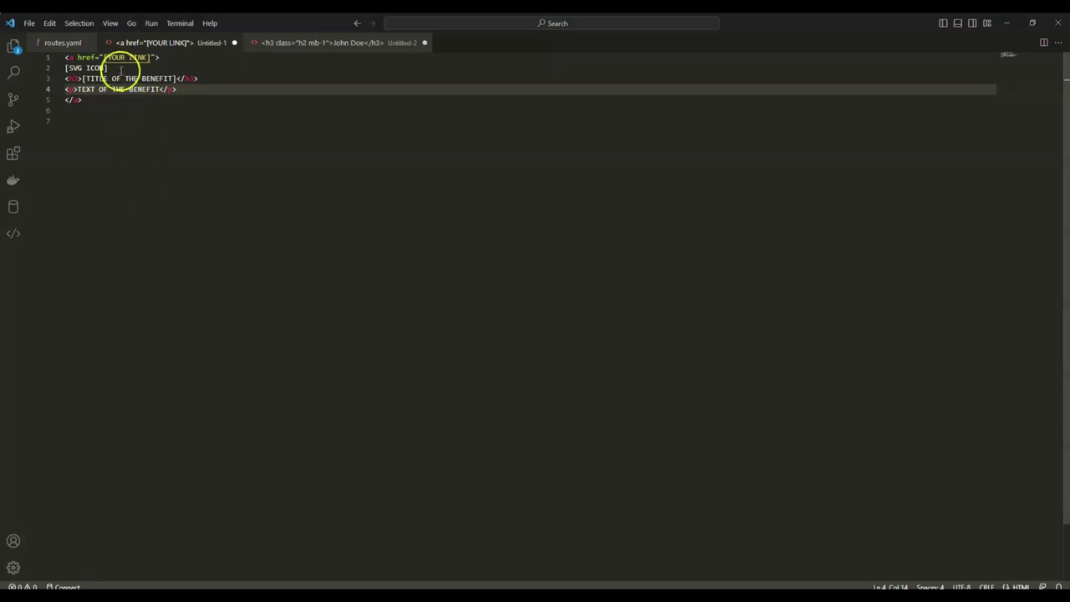
pyautogui.moveTo(109, 68); pyautogui.dragTo(50, 68)
pyautogui.write('<svg xmlns="http://www.w3.org/2000/svg" class="icon icon-tabler icon-tabler-address-book" width="44" height="44" viewBox="0 0 24 24" stroke-width="1.5" stroke="currentColor" fill="none" stroke-linecap="round" stroke-linejoin="round">     <path stroke="none" d="M0 0h24v24H0z" fill="none"/>     <path d="M20 6v12a2 2 0 0 1 -2 2h-10a2 2 0 0 1 -2 -2v-12a2 2 0 0 1 2 -2h10a2 2 0 0 1 2 2z" />     <path d="M10 16h6" />     <path d="M13 11m-2 0a2 2 0 1 0 4 0a2 2 0 1 0 -4 0" />     <path d="M4 8h3" />     <path d="M4 12h3" />     <path d="M4 16h3" />   </svg>')
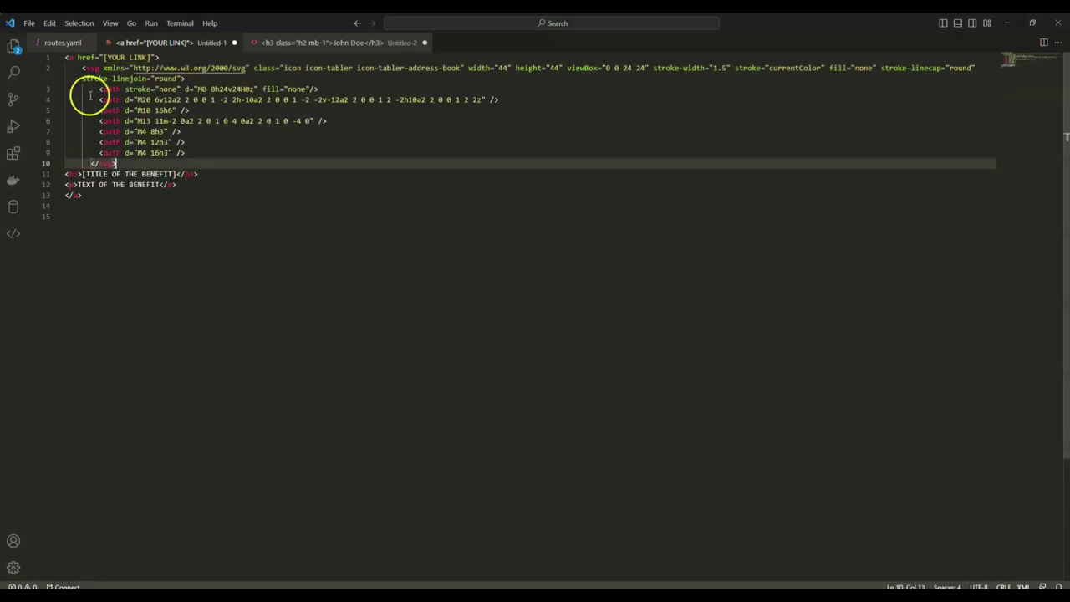
# Step: Replace the [TITLE OF THE BENEFIT] placeholder with "Contact me anytime"
pyautogui.moveTo(82, 174); pyautogui.dragTo(143, 179)
pyautogui.rightClick(171, 179)
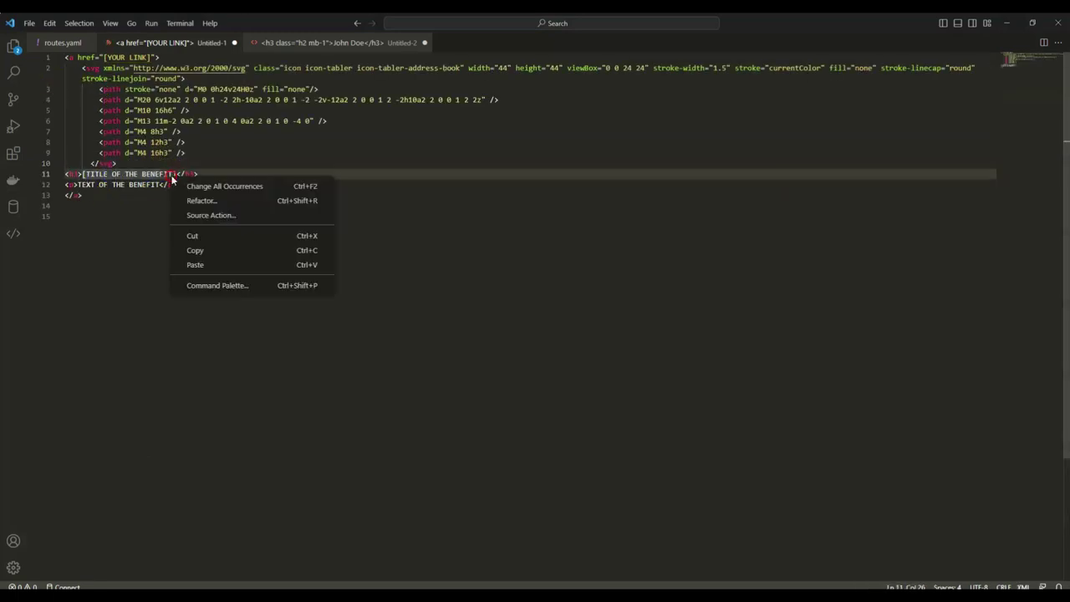
pyautogui.click(76, 172)
pyautogui.click(80, 173)
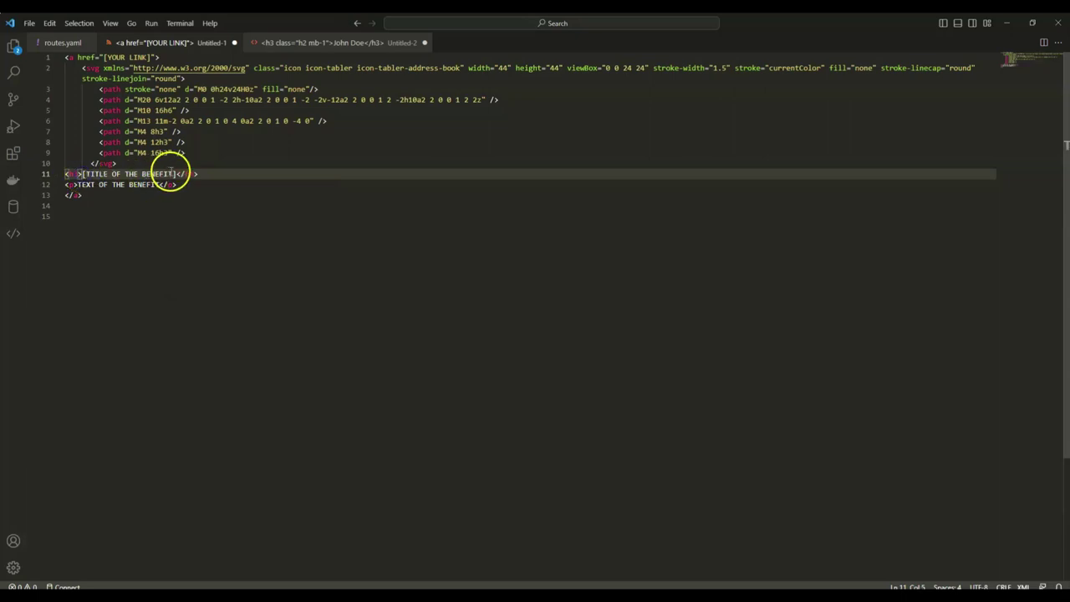
pyautogui.keyDown('shift'); pyautogui.click(177, 174); pyautogui.keyUp('shift')
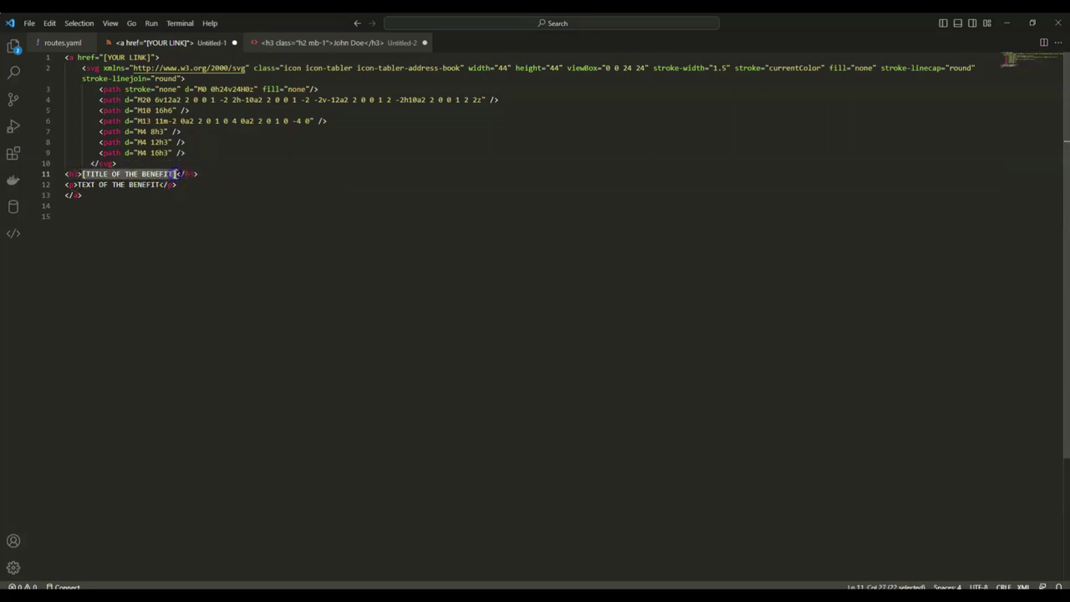
pyautogui.write('Contact me anytime')
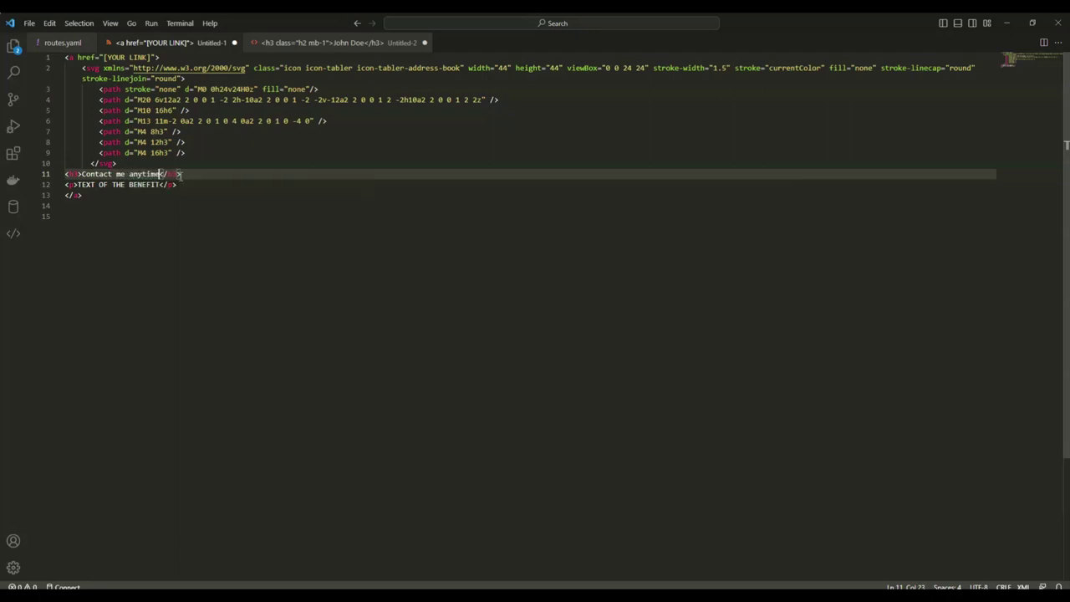
# Step: Replace the TEXT OF THE BENEFIT placeholder in the paragraph with "Lorem ipsum text goes here."
pyautogui.click(159, 184)
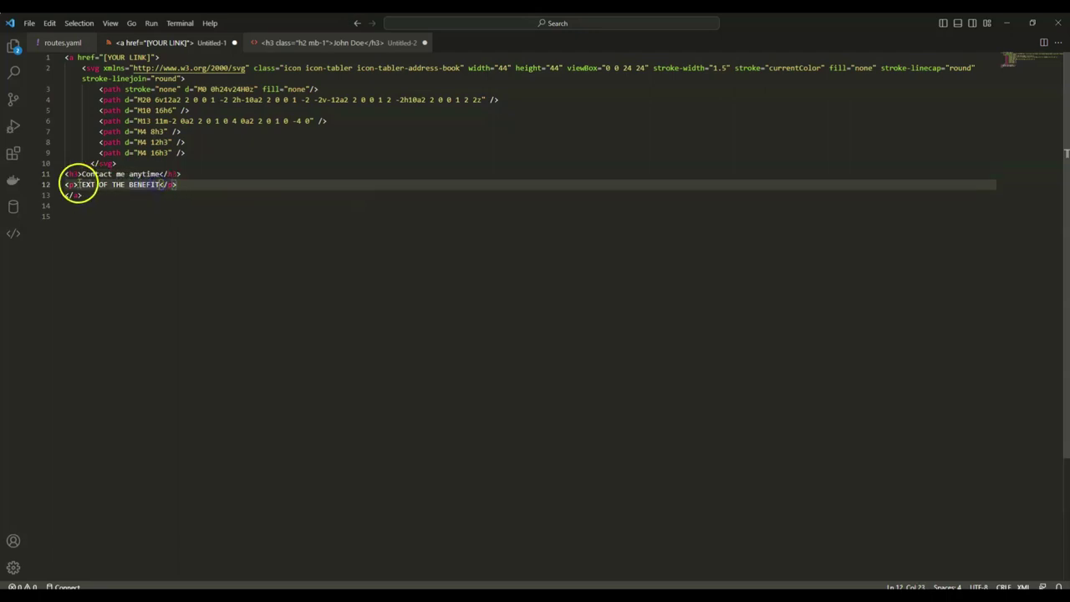
pyautogui.keyDown('shift'); pyautogui.click(77, 185); pyautogui.keyUp('shift')
pyautogui.write('Lor')
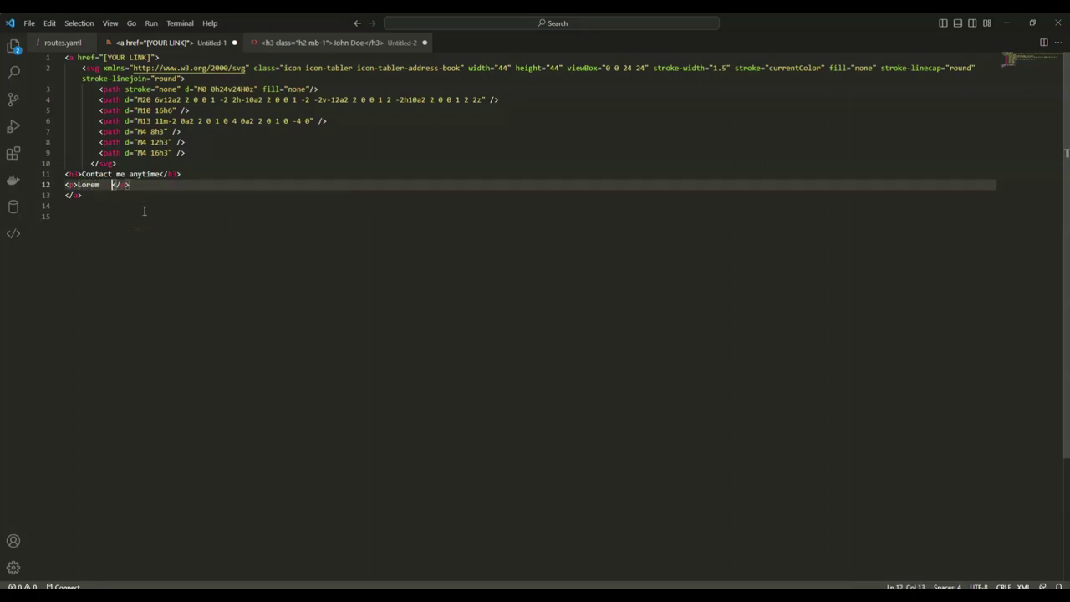
pyautogui.write('em ipsum text goes here...')
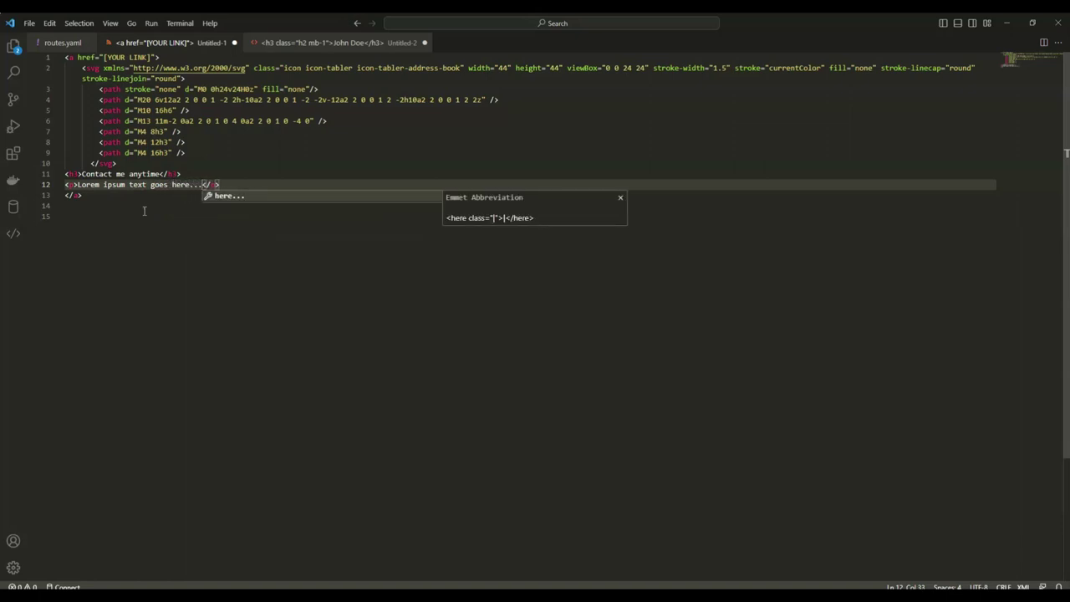
pyautogui.press('BackSpace')
pyautogui.press('BackSpace')
pyautogui.click(144, 211)
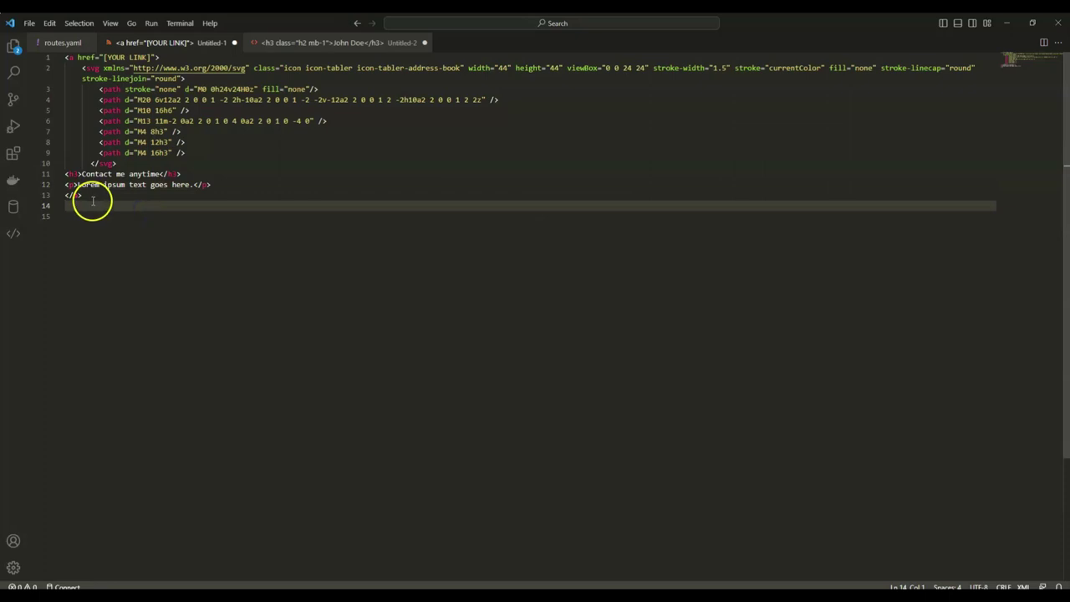
# Step: Duplicate the complete benefit link block twice below the original, so the file holds three blocks
pyautogui.moveTo(93, 201); pyautogui.dragTo(37, 53)
pyautogui.hotkey('ctrl', 'c')
pyautogui.click(127, 214)
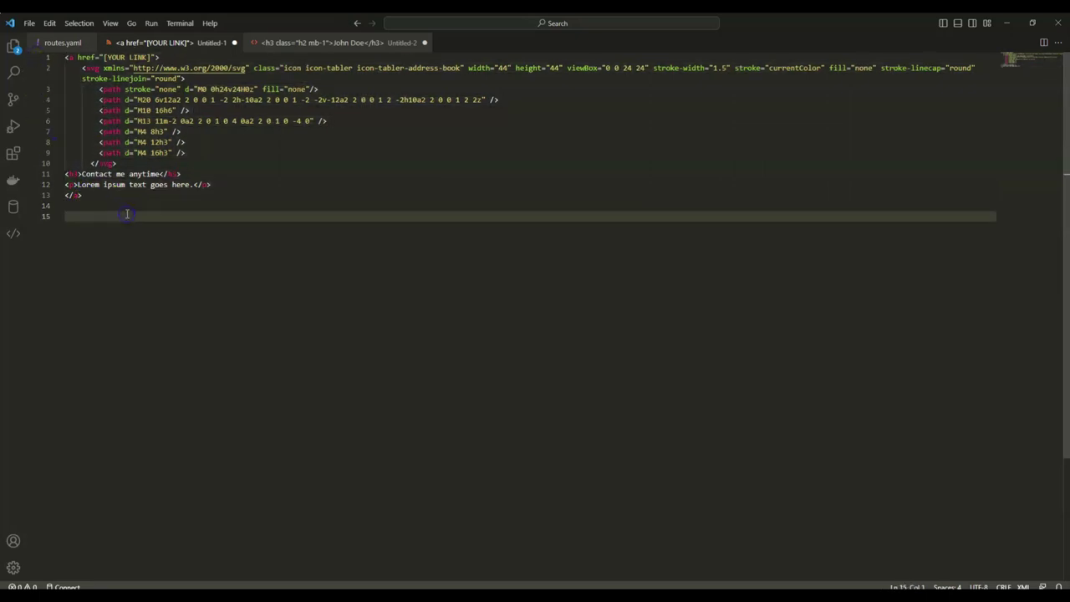
pyautogui.hotkey('ctrl', 'v')
pyautogui.press('Return')
pyautogui.hotkey('ctrl', 'v')
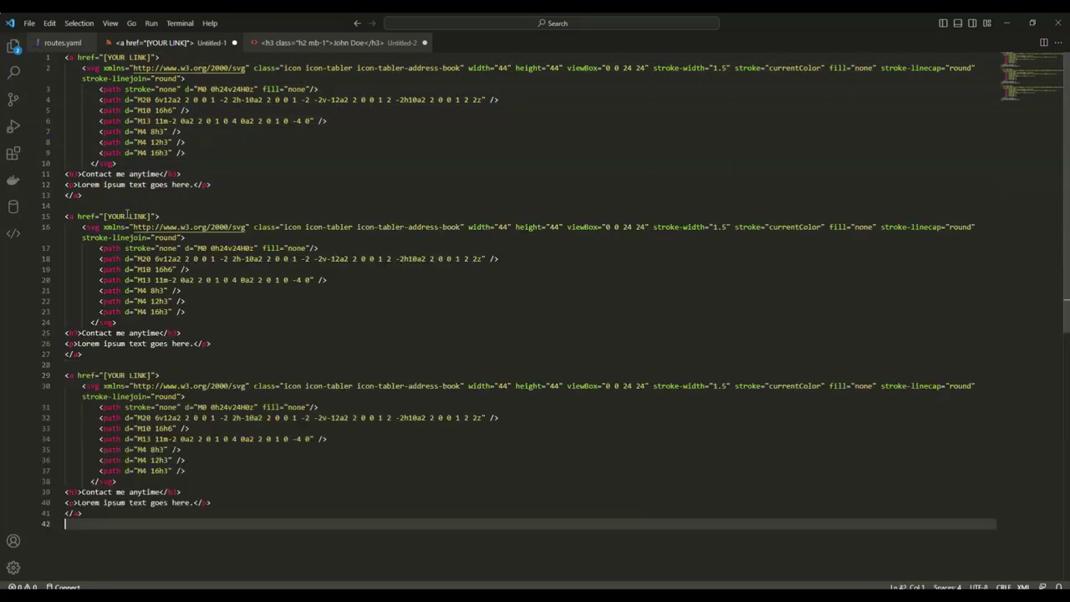
# Step: Copy all three benefit blocks into Ghost's Benefits content setting, replacing the existing code, and check the cards in the homepage preview
pyautogui.moveTo(82, 512); pyautogui.dragTo(52, 60)
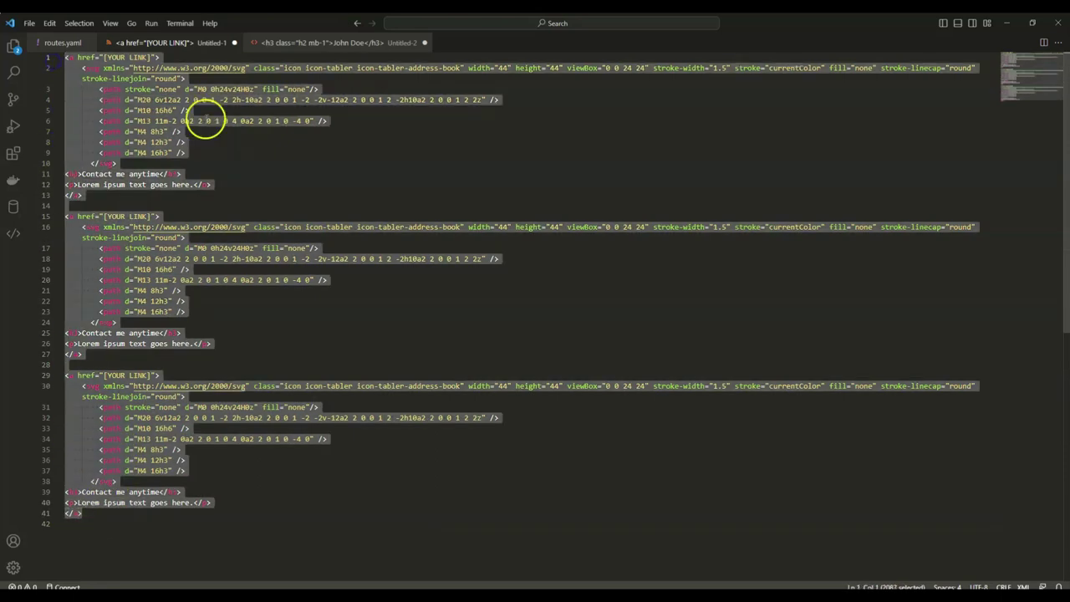
pyautogui.hotkey('alt', 'Tab')
pyautogui.hotkey('ctrl', '2')
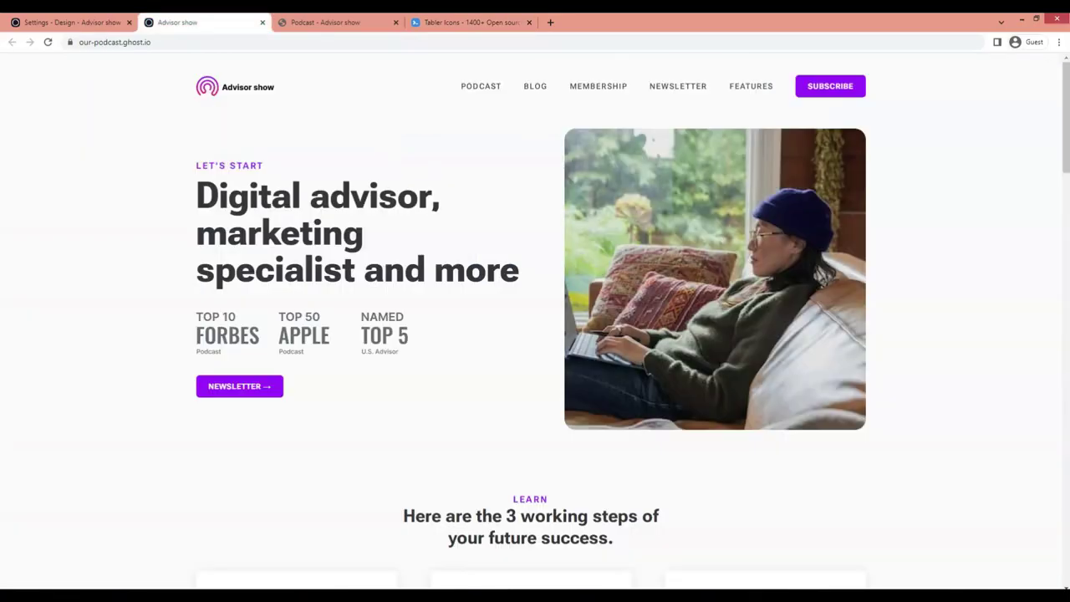
pyautogui.hotkey('ctrl', '1')
pyautogui.hotkey('ctrl', 'a')
pyautogui.hotkey('ctrl', 'v')
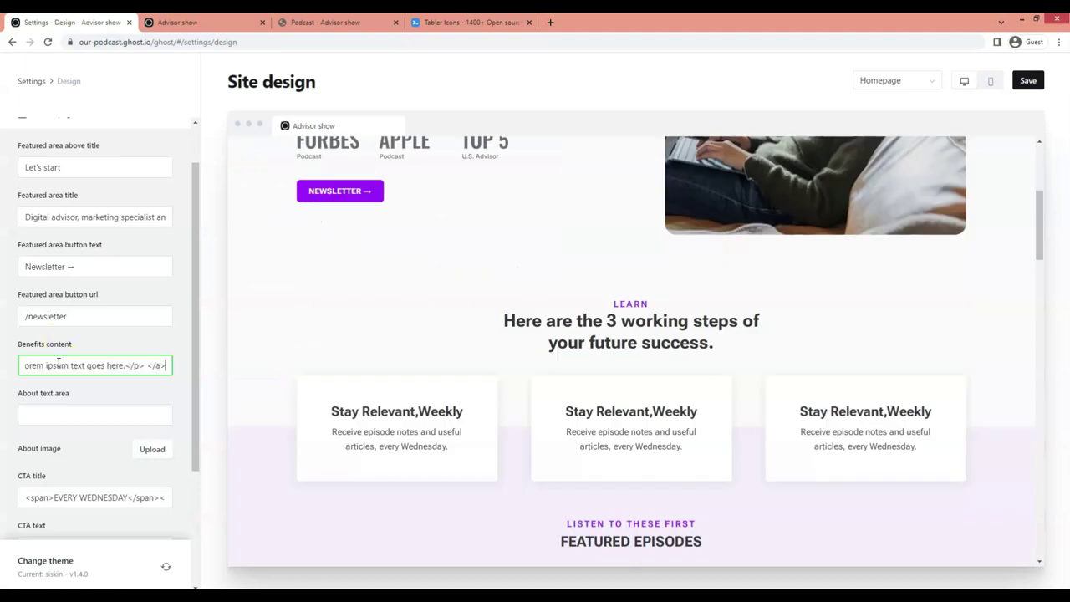
pyautogui.click(224, 362)
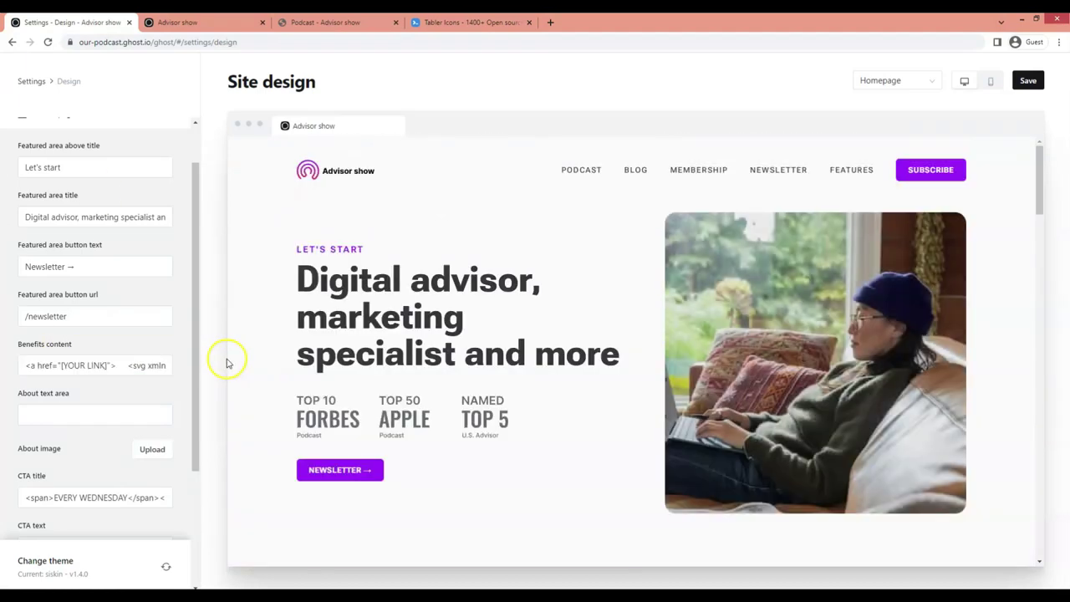
pyautogui.scroll(-5, 430, 406)
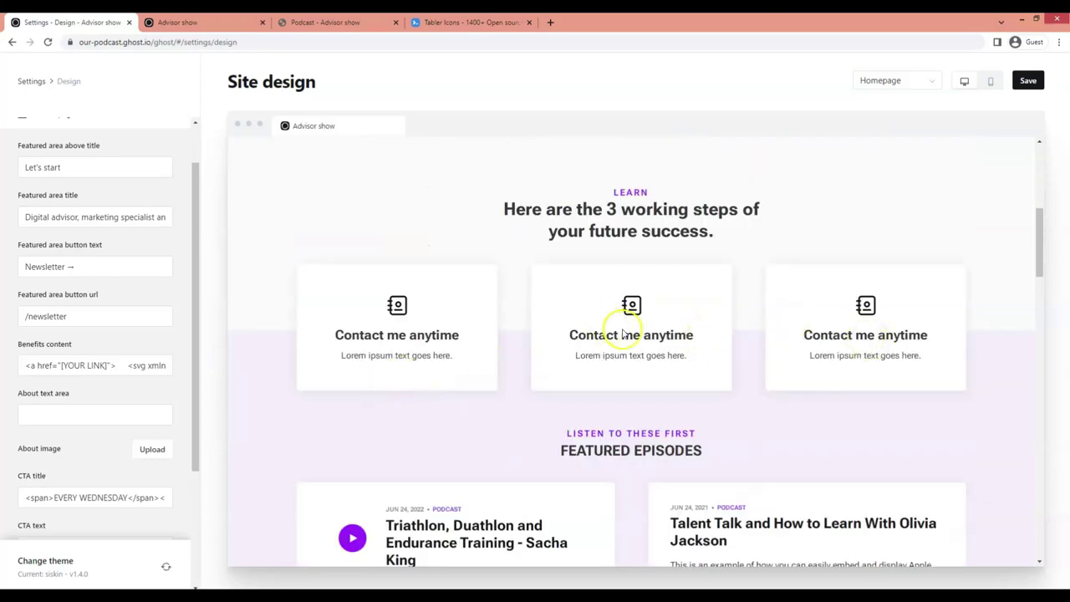
# Step: Copy the affiliate-filled icon from Tabler Icons and paste its SVG over the second benefit block's icon code in VS Code
pyautogui.hotkey('ctrl', '4')
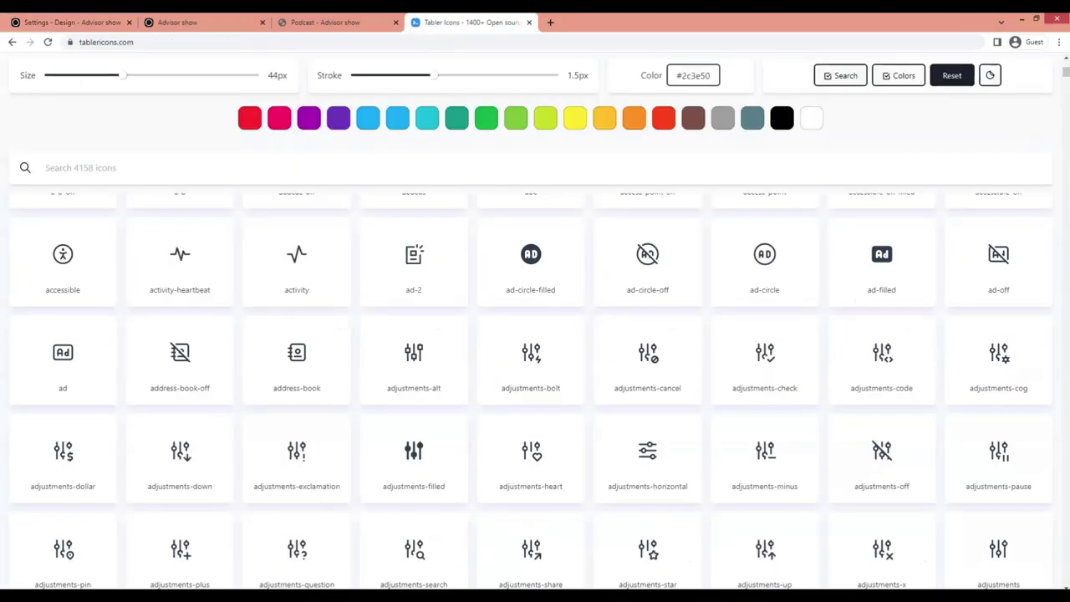
pyautogui.scroll(-2, 717, 370)
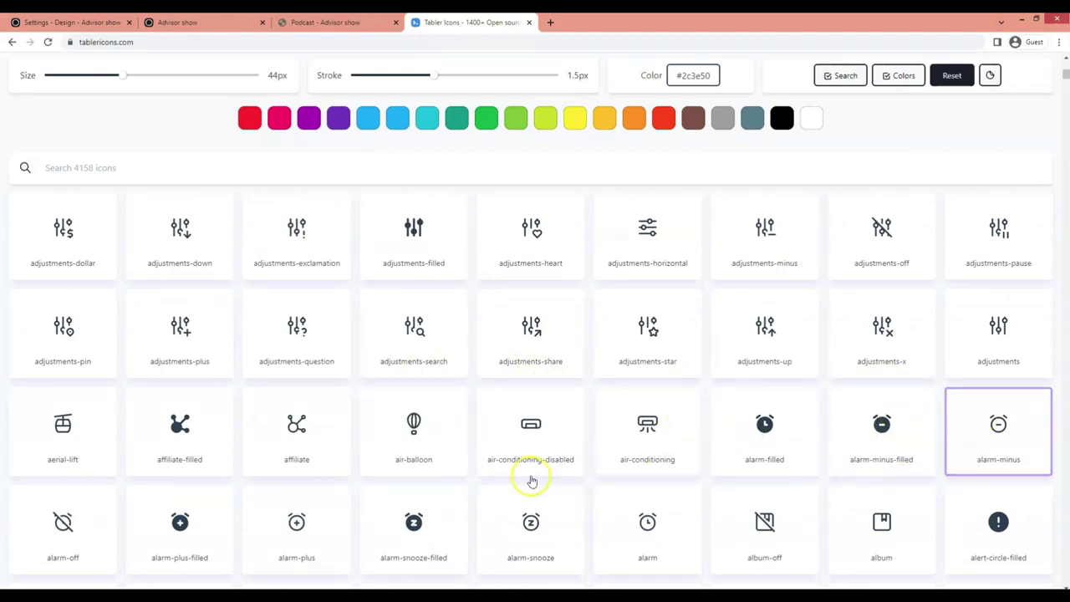
pyautogui.scroll(-2, 530, 477)
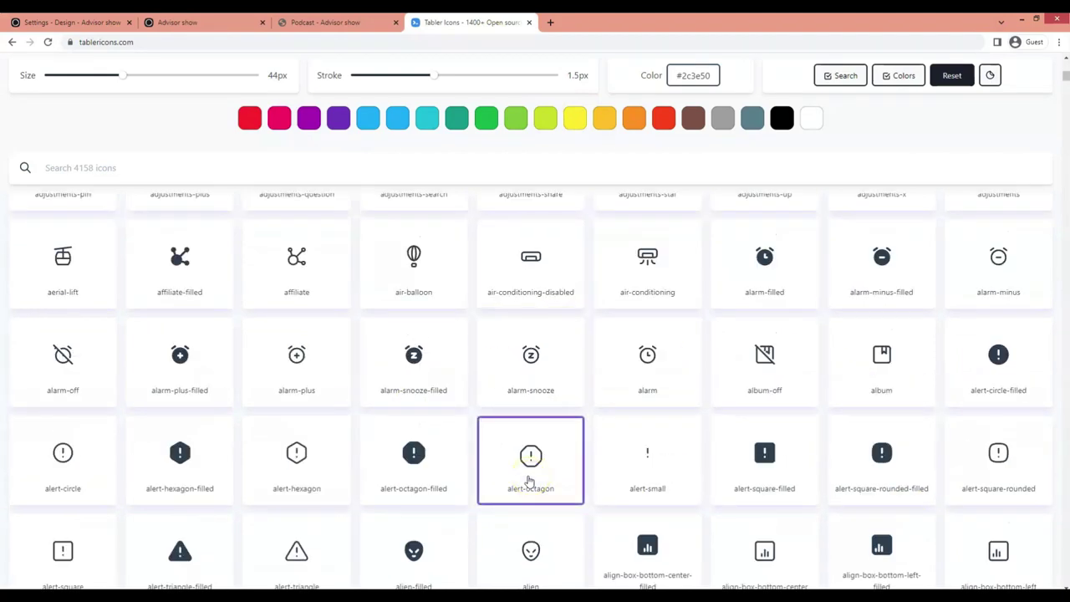
pyautogui.scroll(1, 529, 480)
pyautogui.click(163, 337)
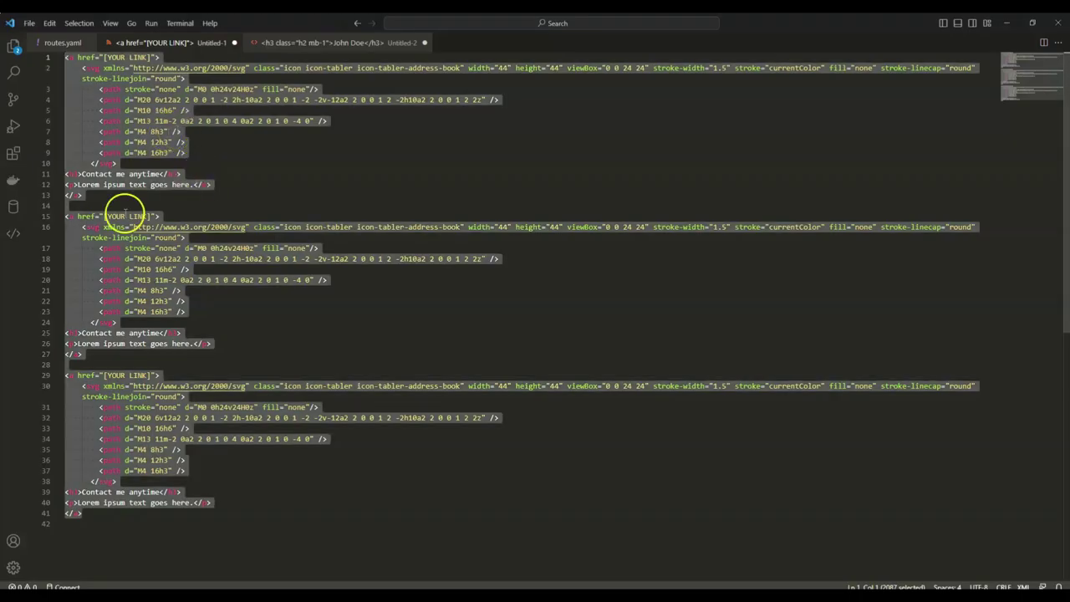
pyautogui.click(112, 238)
pyautogui.moveTo(115, 322); pyautogui.dragTo(47, 226)
pyautogui.write('<svg xmlns="http://www.w3.org/2000/svg" class="icon icon-tabler icon-tabler-affiliate-filled" width="44" height="44" viewBox="0 0 24 24" stroke-width="1.5" stroke="currentColor" fill="none" stroke-linecap="round" stroke-linejoin="round">   <path stroke="none" d="M0 0h24v24H0z" fill="none"/>   <path d="M18.5 3a2.5 2.5 0 1 1 -.912 4.828l-4.556 4.555a5.475 5.475 0 0 1 .936 3.714l2.624 .787a2.5 2.5 0 1 1 -.575 1.916l-2.623 -.788a5.5 5.5 0 0 1 -10.39 -2.29l-.004 -.222l.004 -.221a5.5 5.5 0 0 1 2.984 -4.673l-.788 -2.624a2.498 2.498 0 0 1 -2.194 -2.304l-.006 -.178l.005 -.164a2.5 2.5 0 1 1 4.111 2.071l.787 2.625a5.475 5.475 0 0 1 3.714 .936l4.555 -4.556a2.487 2.487 0 0 1 -.167 -.748l-.005 -.164l.005 -.164a2.5 2.5 0 0 1 2.495 -2.336z" stroke-width="0" fill="currentColor" /> </svg>')
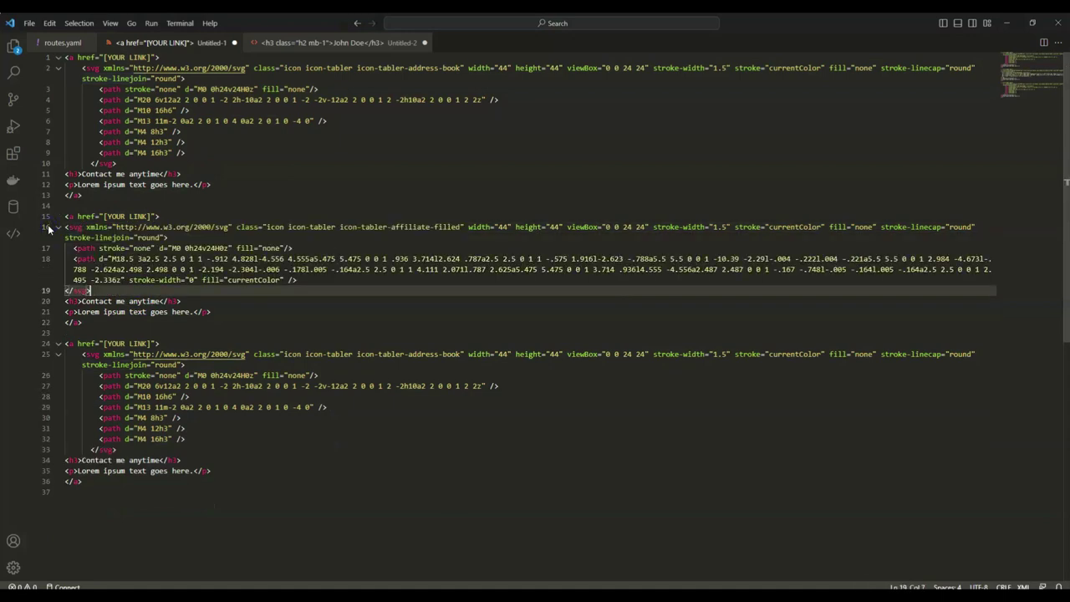
# Step: Replace the second benefit block's heading with "Connect with me"
pyautogui.click(160, 303)
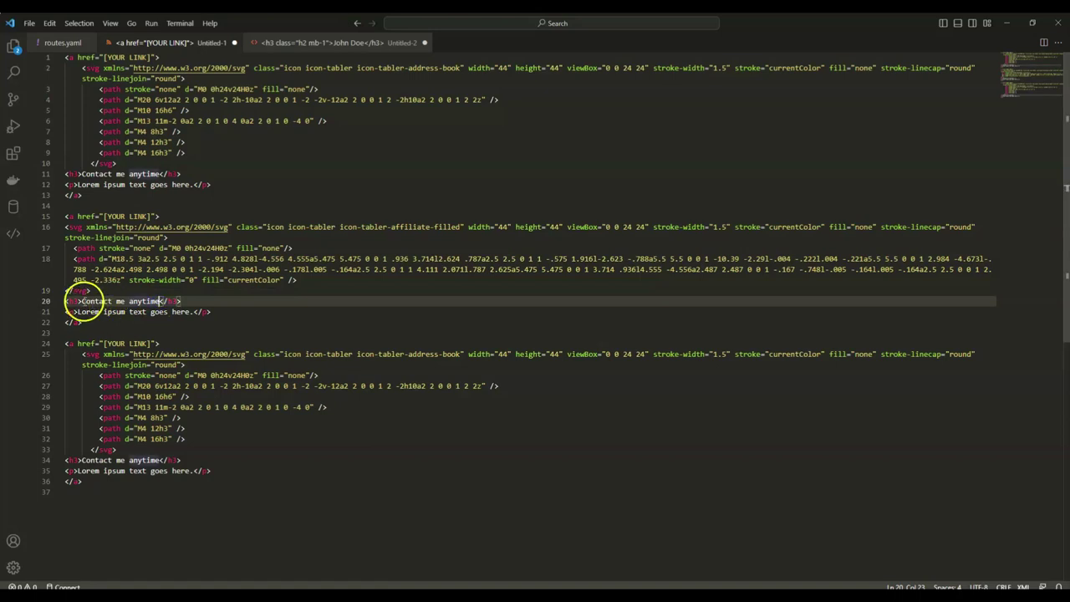
pyautogui.keyDown('shift'); pyautogui.click(81, 303); pyautogui.keyUp('shift')
pyautogui.write('Connect')
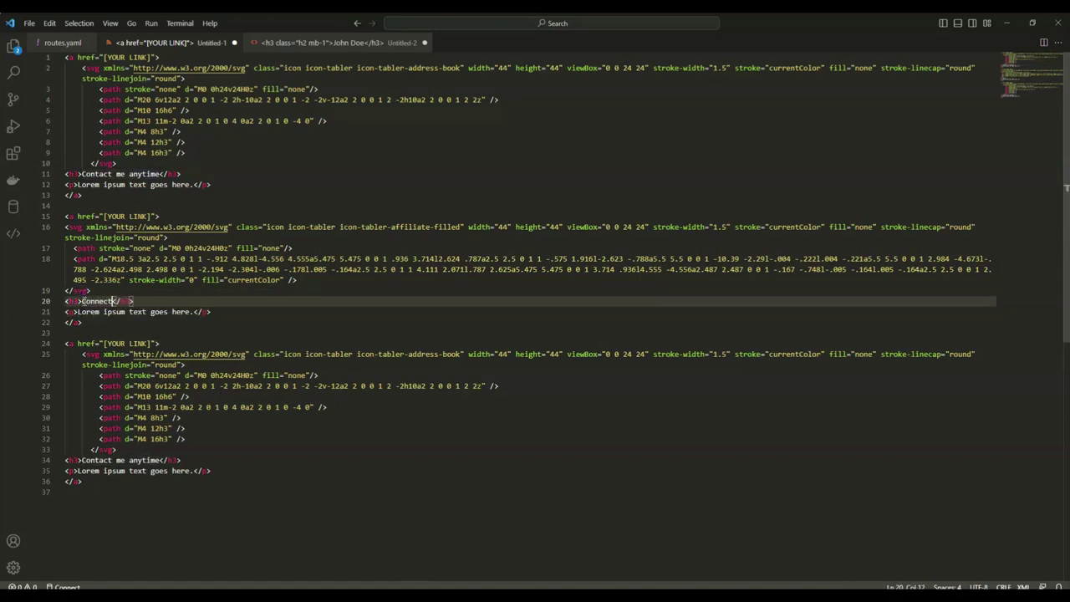
pyautogui.write(' with me')
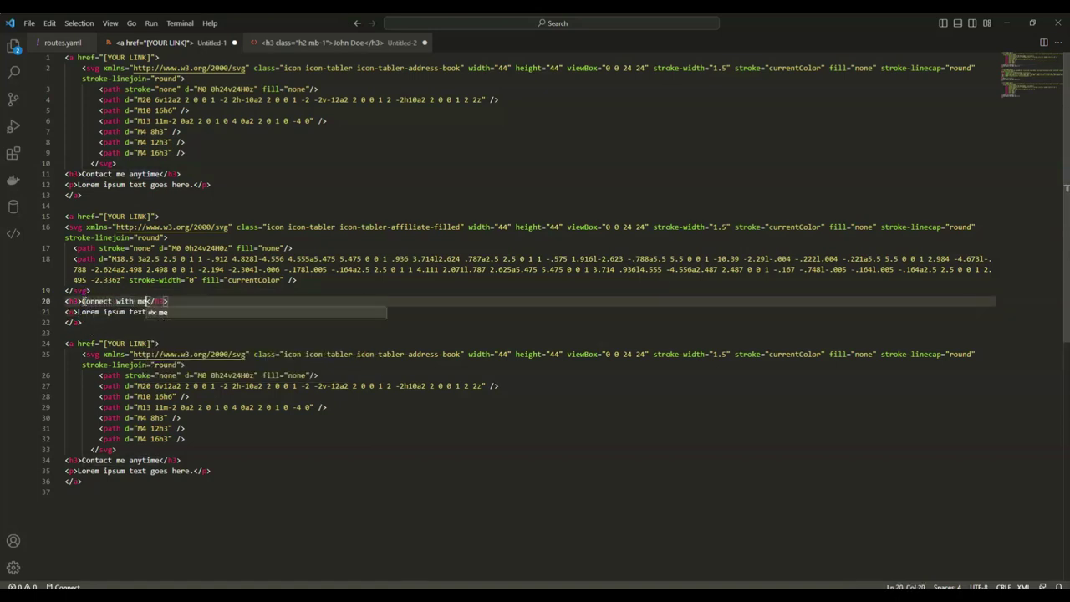
# Step: Replace the [YOUR LINK] placeholders with /podcast in the second block, /newsletter in the first and /blog in the third
pyautogui.click(105, 216)
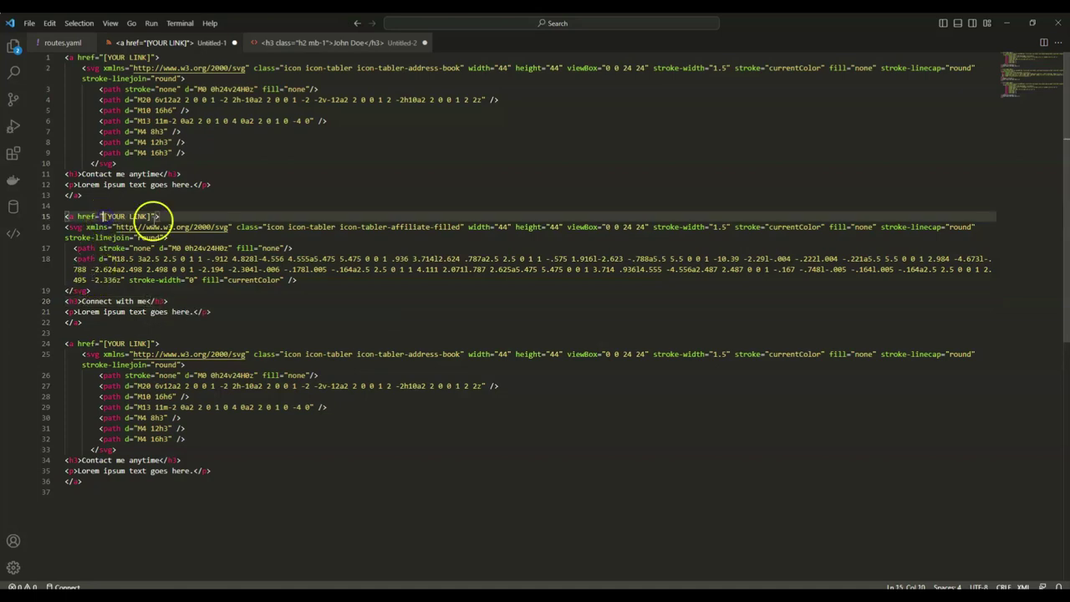
pyautogui.keyDown('shift'); pyautogui.click(152, 215); pyautogui.keyUp('shift')
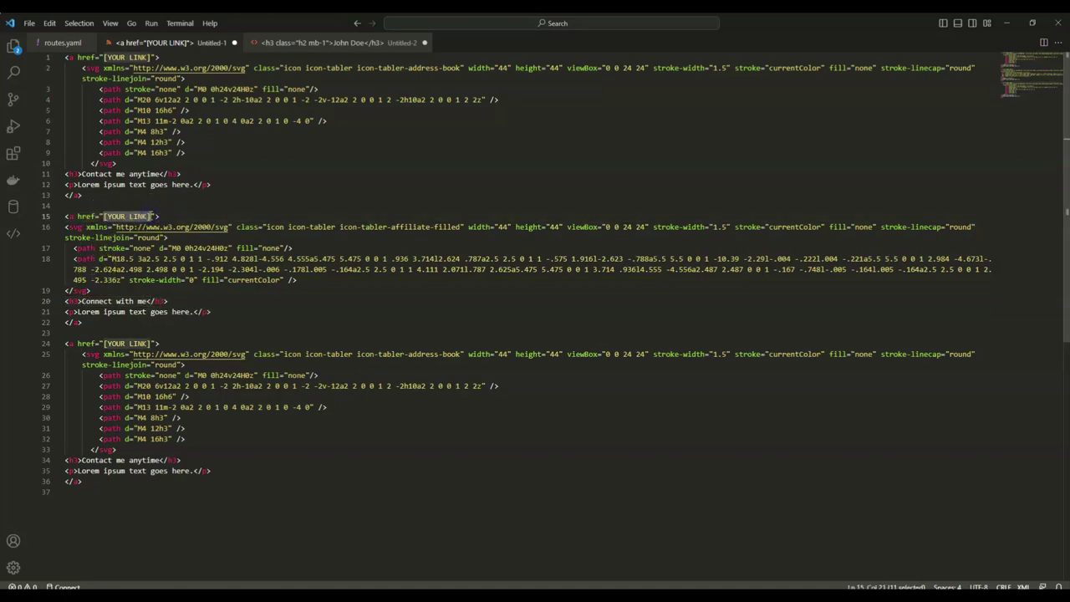
pyautogui.write('/podcast')
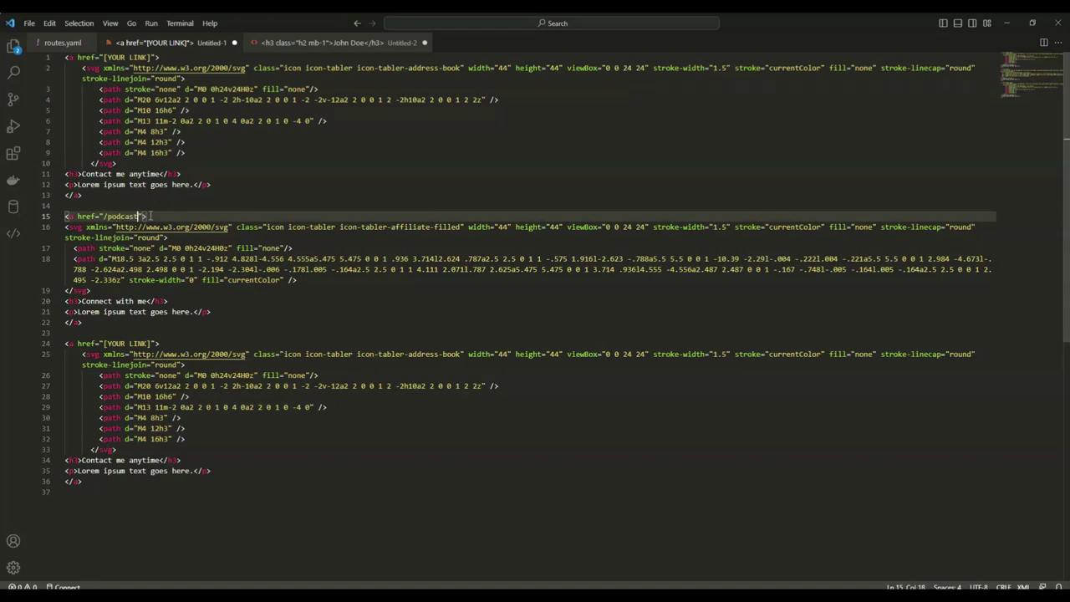
pyautogui.click(103, 57)
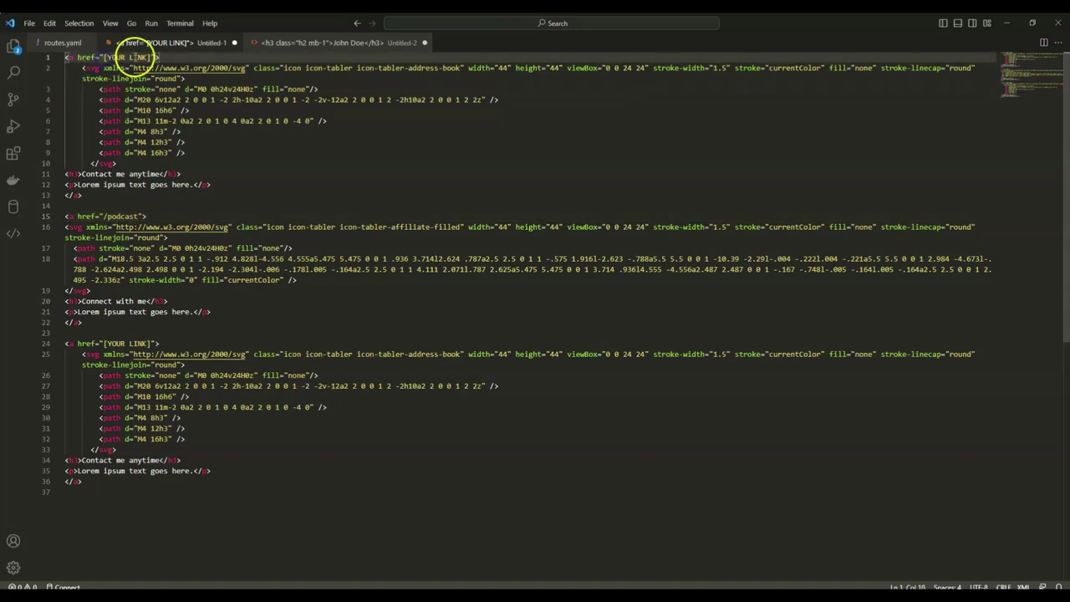
pyautogui.keyDown('shift'); pyautogui.click(151, 56); pyautogui.keyUp('shift')
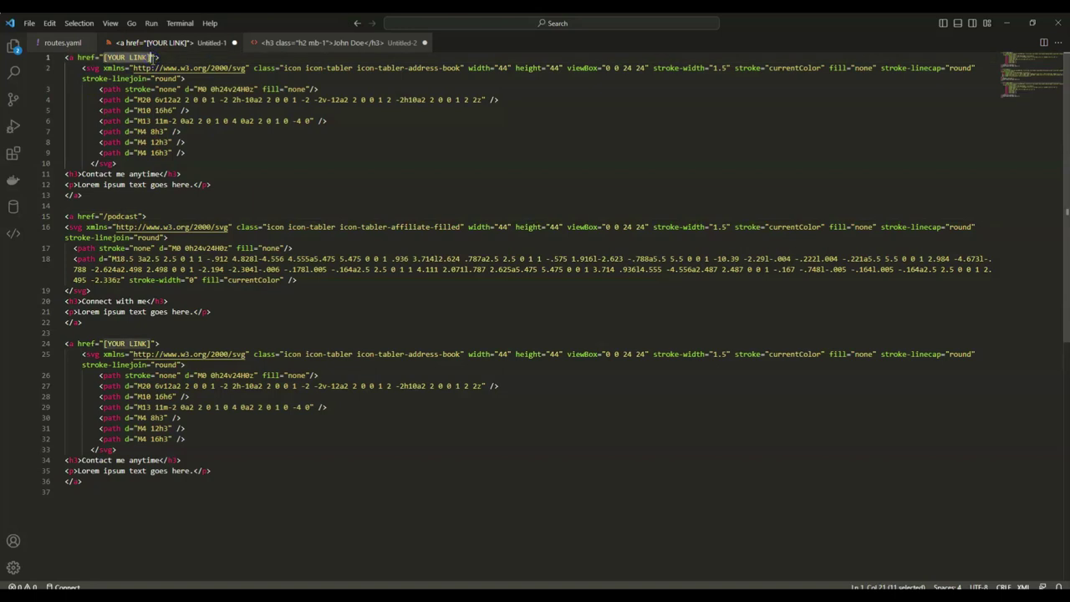
pyautogui.write('/newsle')
pyautogui.write('tter')
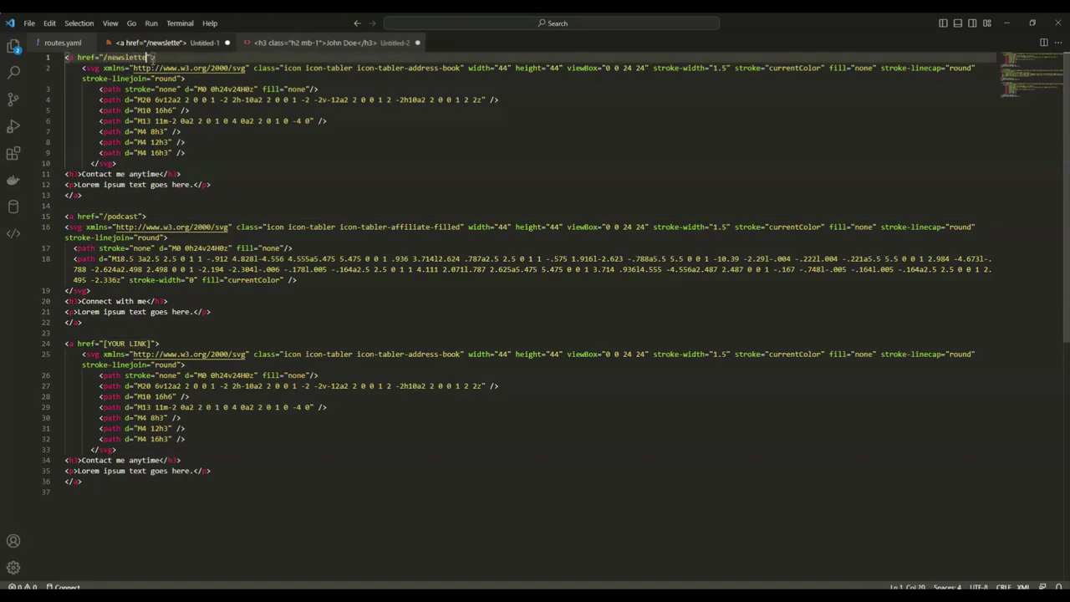
pyautogui.click(103, 343)
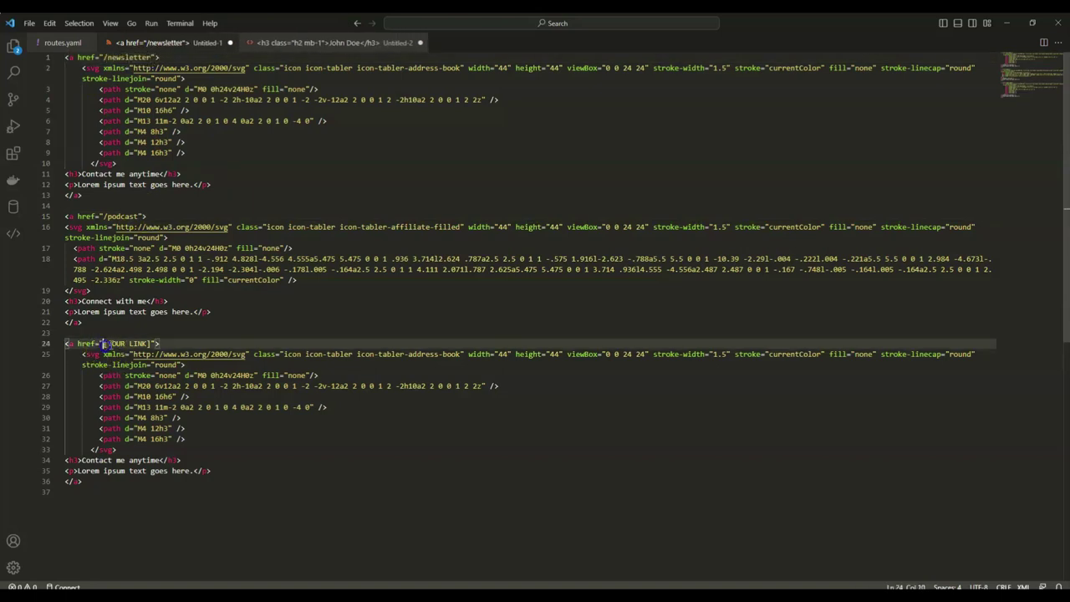
pyautogui.keyDown('shift'); pyautogui.click(150, 343); pyautogui.keyUp('shift')
pyautogui.write('/blog')
# Step: Search Tabler Icons in the browser for "read" and copy the book-2 icon
pyautogui.hotkey('alt', 'Tab')
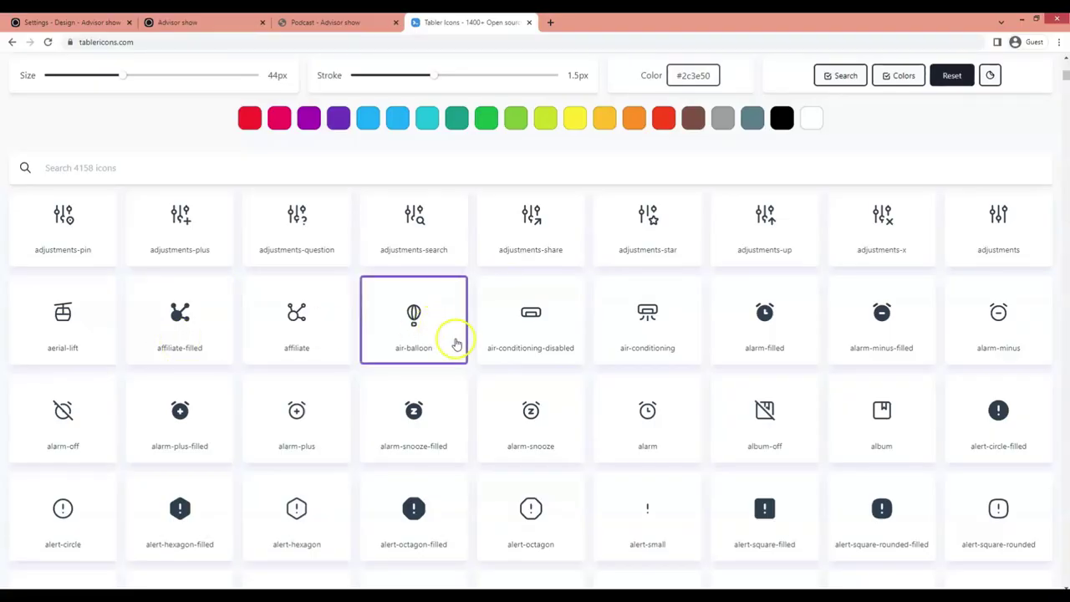
pyautogui.scroll(10, 430, 268)
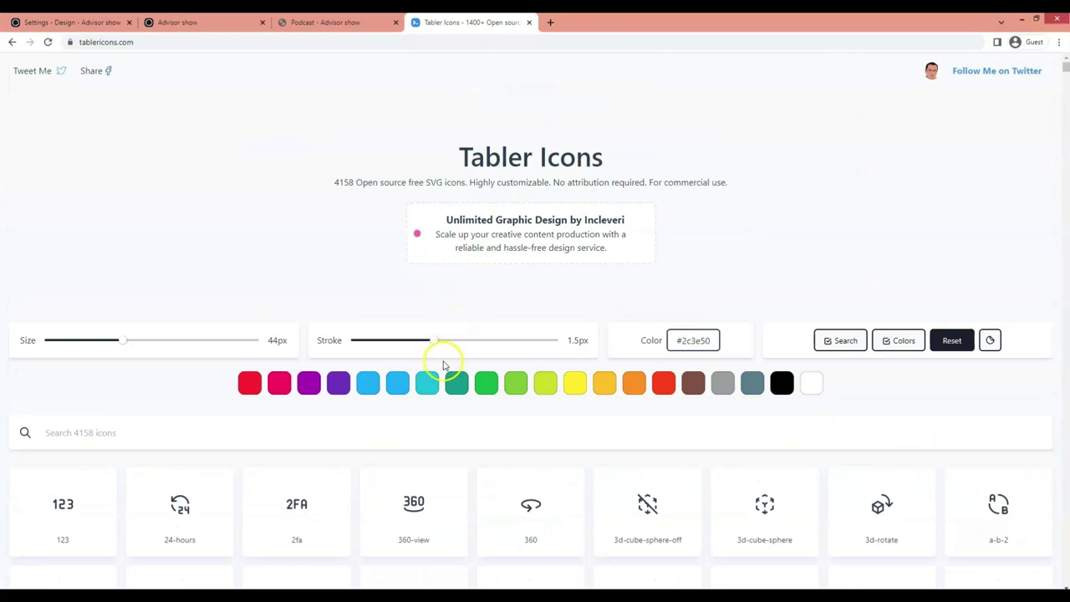
pyautogui.scroll(-2, 443, 368)
pyautogui.click(146, 261)
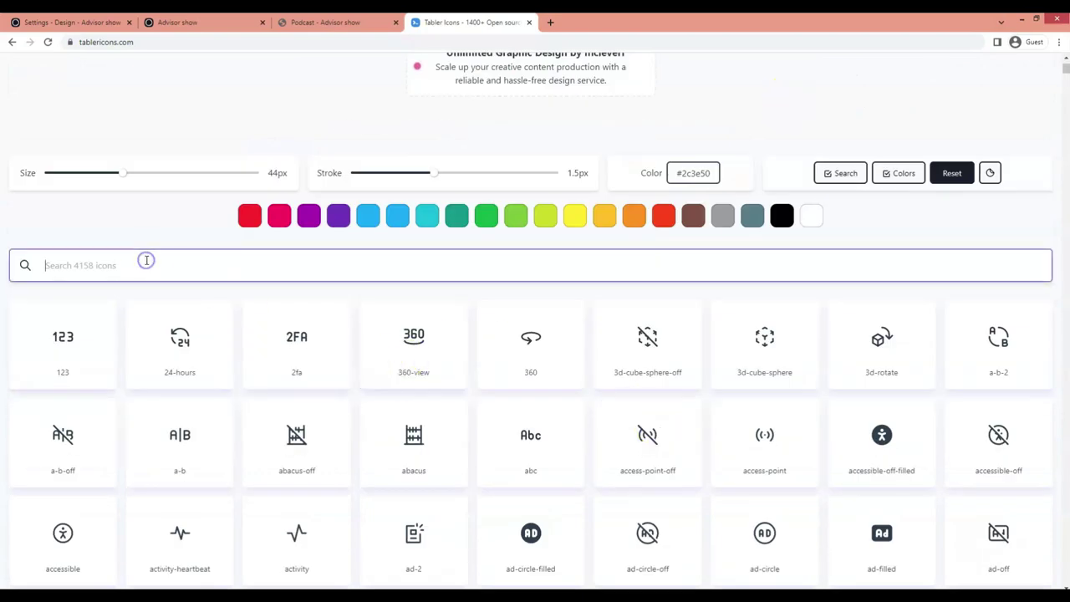
pyautogui.write('read')
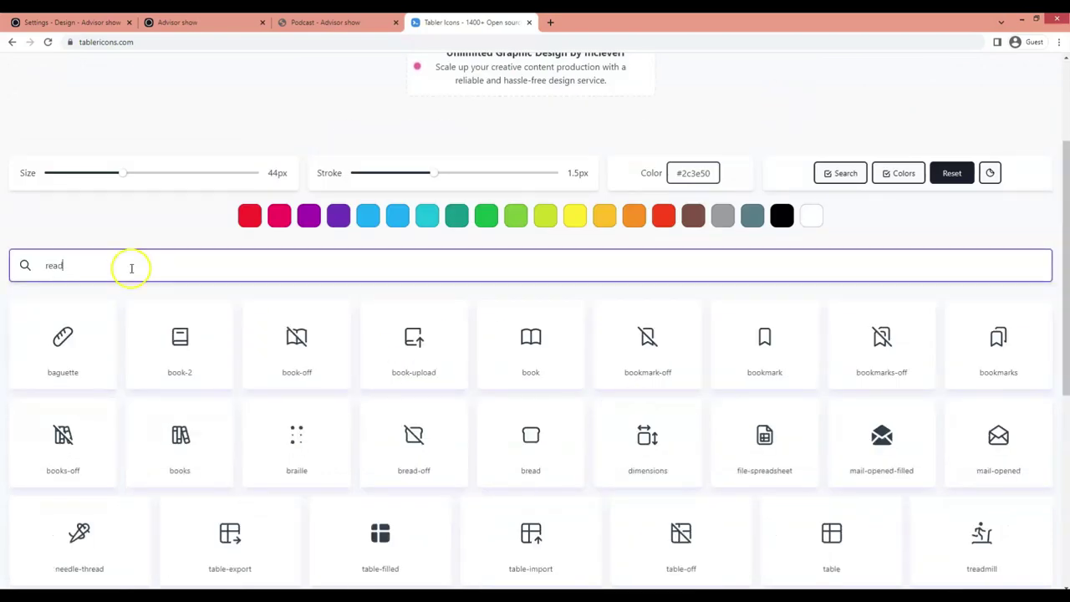
pyautogui.click(190, 355)
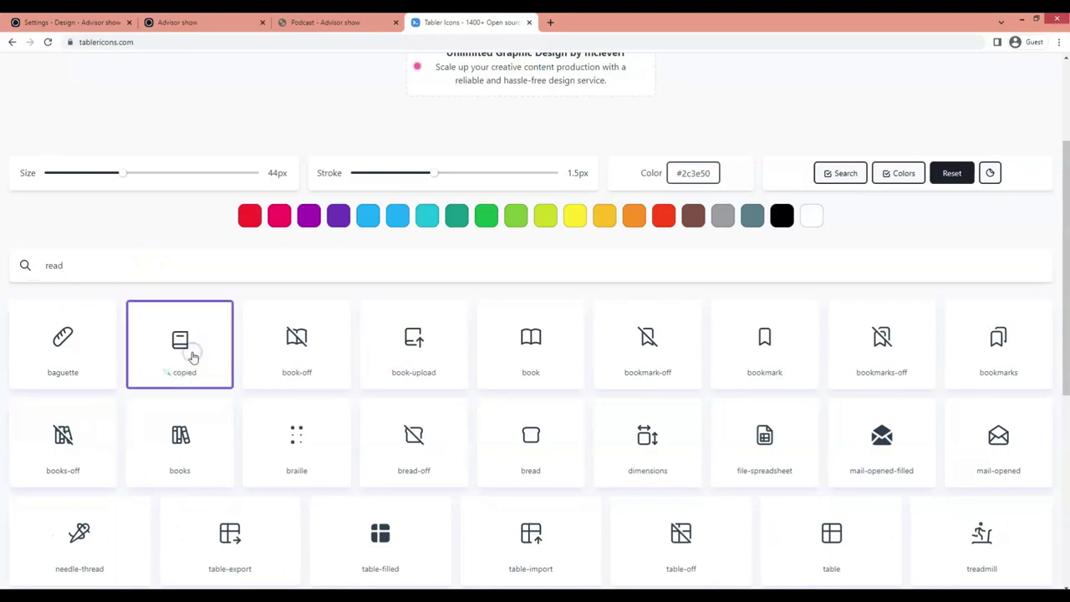
# Step: Replace the complete SVG of the /blog benefit block in VS Code with the copied book-2 icon code
pyautogui.hotkey('alt', 'Tab')
pyautogui.click(141, 450)
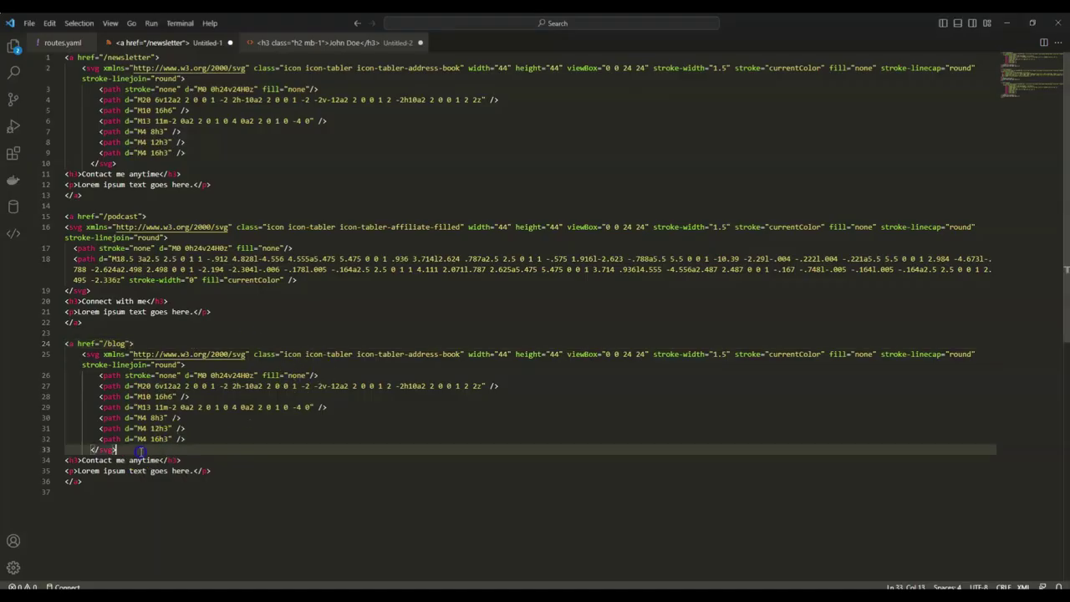
pyautogui.moveTo(141, 450); pyautogui.dragTo(44, 350)
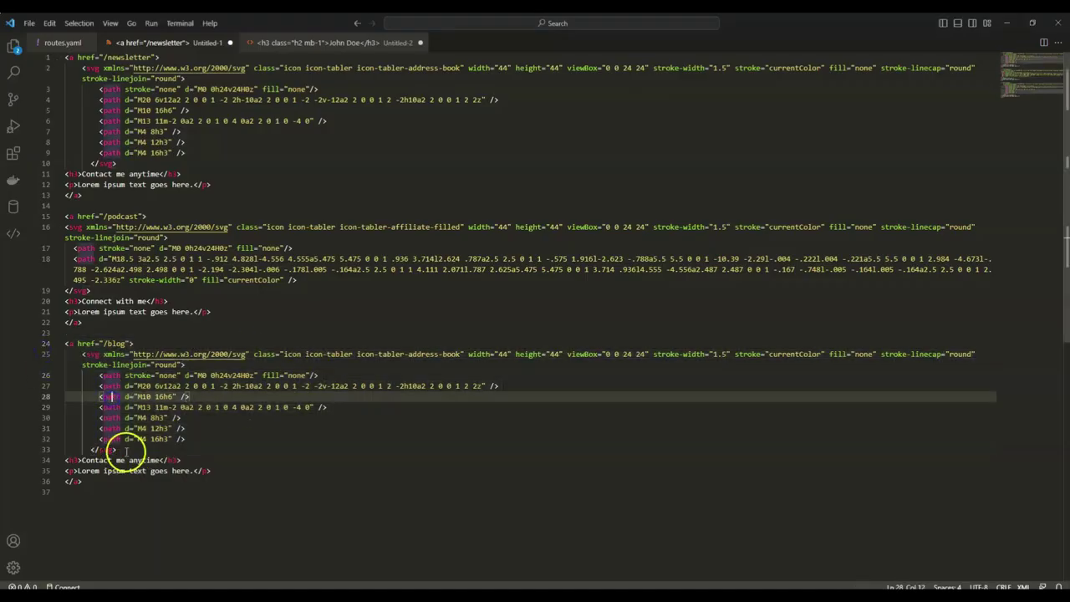
pyautogui.moveTo(92, 449); pyautogui.dragTo(52, 358)
pyautogui.write('<svg xmlns="http://www.w3.org/2000/svg" class="icon icon-tabler icon-tabler-book-2" width="44" height="44" viewBox="0 0 24 24" stroke-width="1.5" stroke="#2c3e50" fill="none" stroke-linecap="round" stroke-linejoin="round">   <path stroke="none" d="M0 0h24v24H0z" fill="none"/>   <path d="M19 4v16h-12a2 2 0 0 1 -2 -2v-12a2 2 0 0 1 2 -2h12z" />   <path d="M19 16h-12a2 2 0 0 0 -2 2" />   <path d="M9 8h6" /> </svg>')
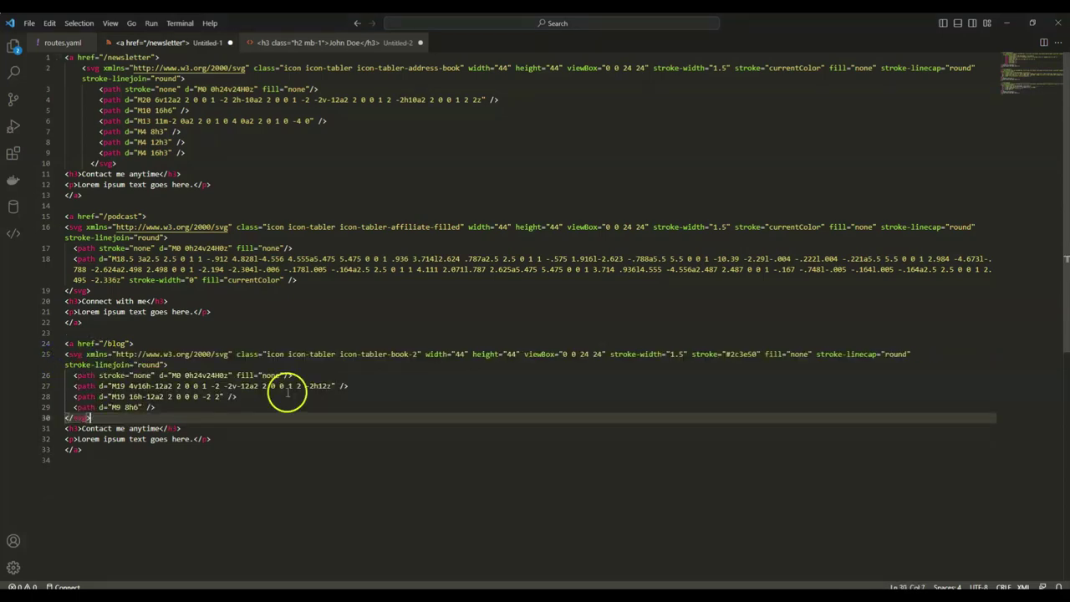
# Step: Copy the code with the new icons and links into Ghost's Benefits content setting, replacing the old code, and refresh the preview
pyautogui.hotkey('ctrl', 'a')
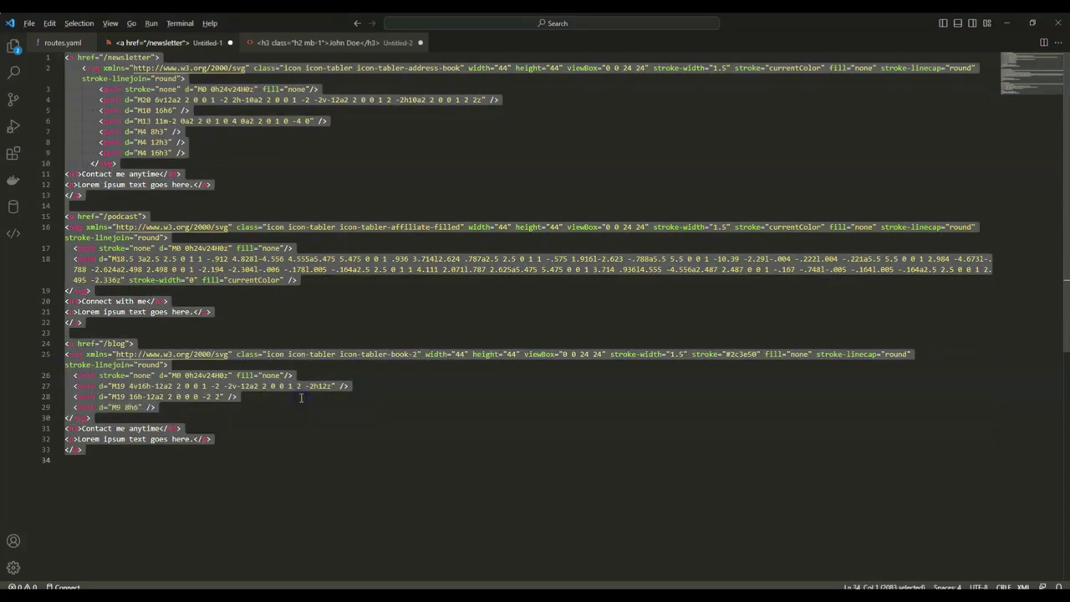
pyautogui.hotkey('alt', 'Tab')
pyautogui.click(81, 22)
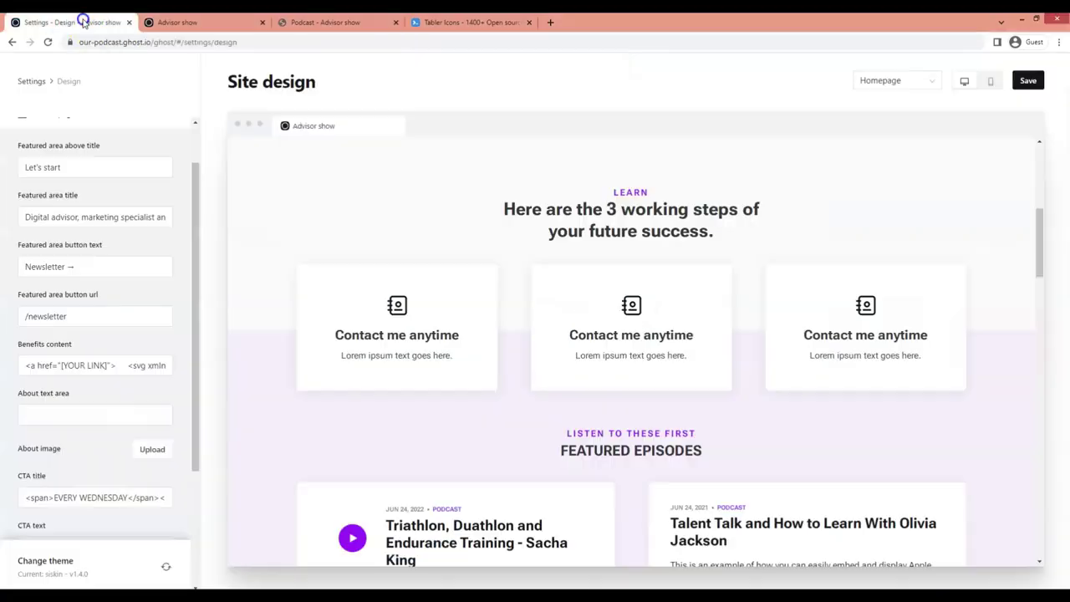
pyautogui.click(89, 367)
pyautogui.hotkey('ctrl', 'a')
pyautogui.hotkey('ctrl', 'v')
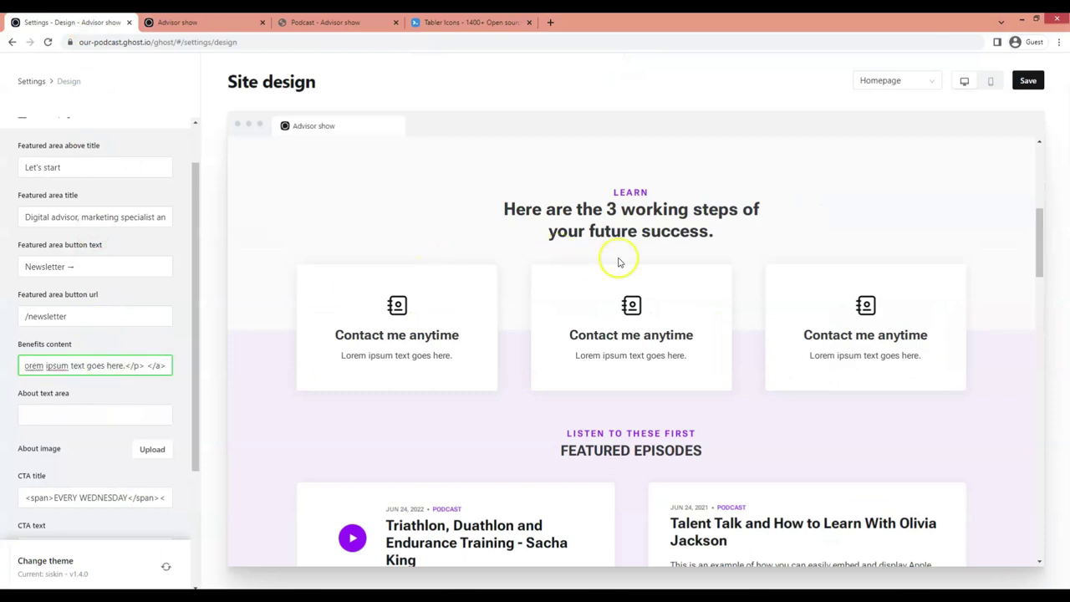
pyautogui.click(788, 239)
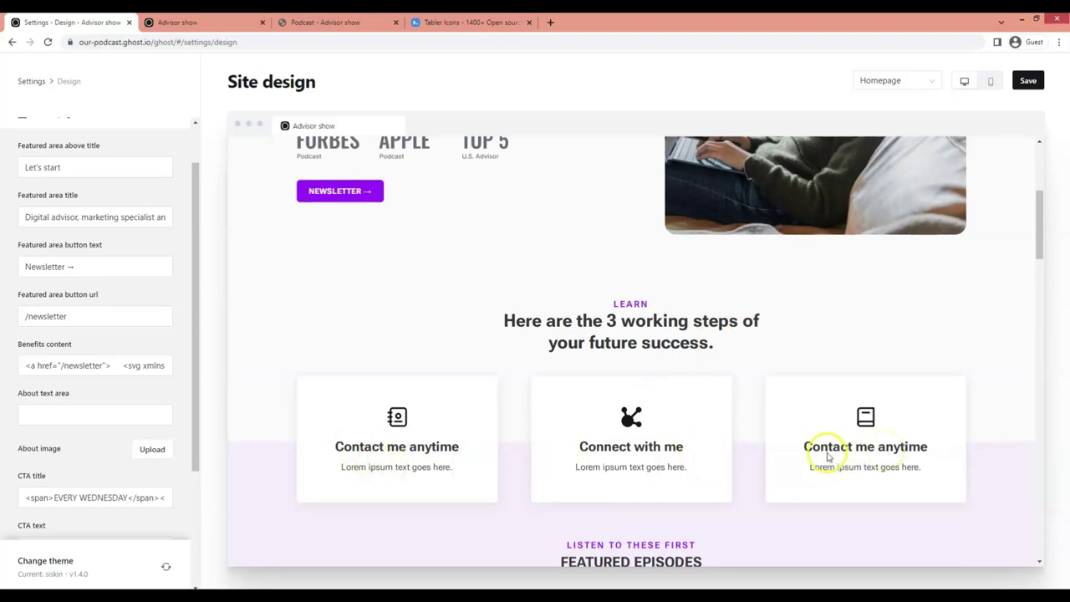
# Step: Change the heading of the third benefit block in VS Code to "Read my blog"
pyautogui.hotkey('alt', 'Tab')
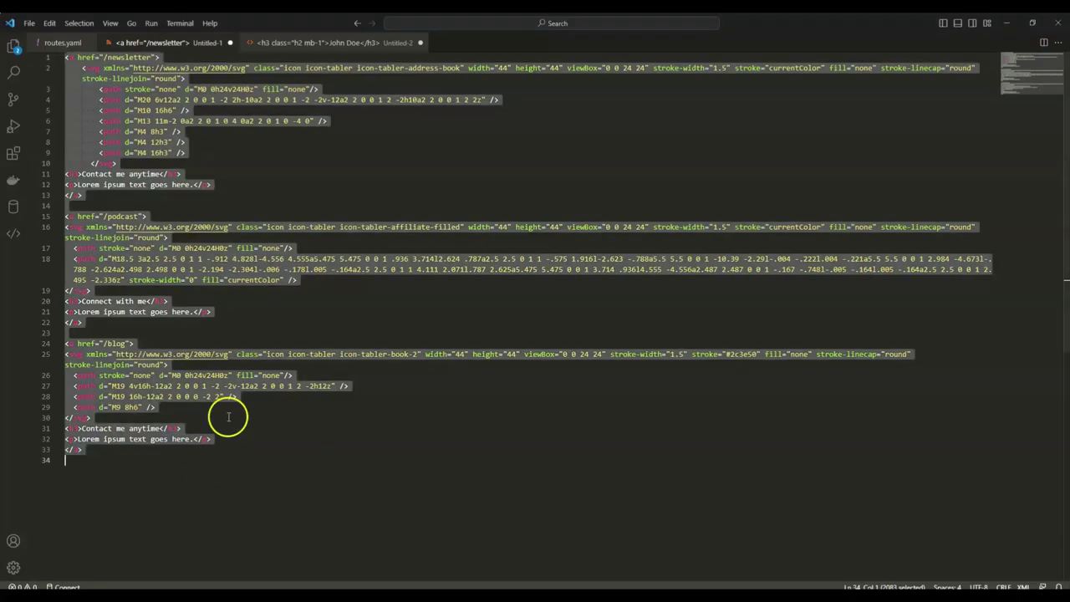
pyautogui.click(83, 428)
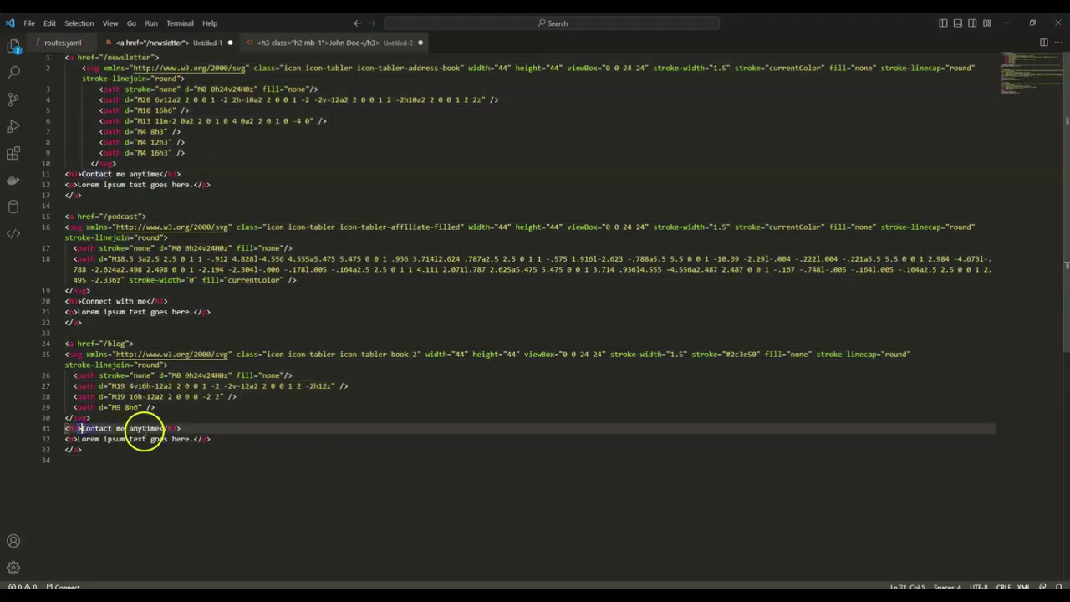
pyautogui.keyDown('shift'); pyautogui.click(160, 428); pyautogui.keyUp('shift')
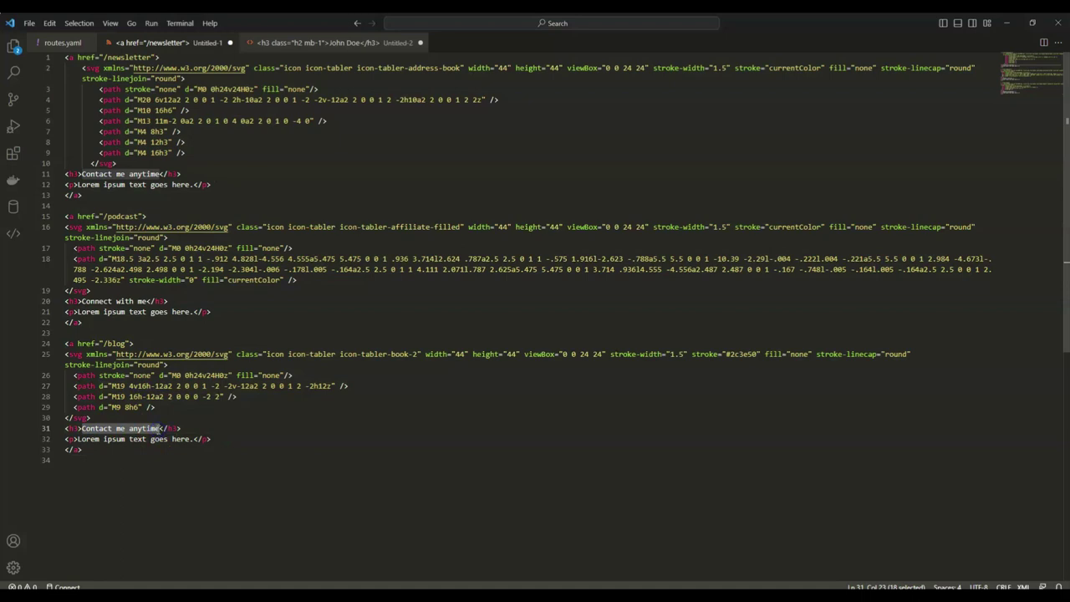
pyautogui.write('Read my b')
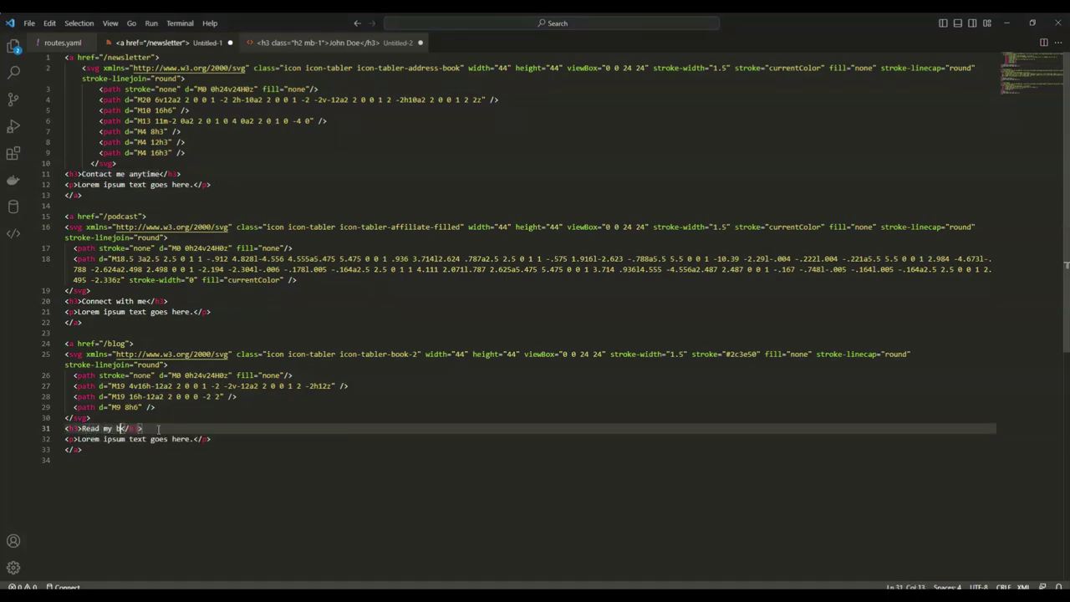
pyautogui.write('log')
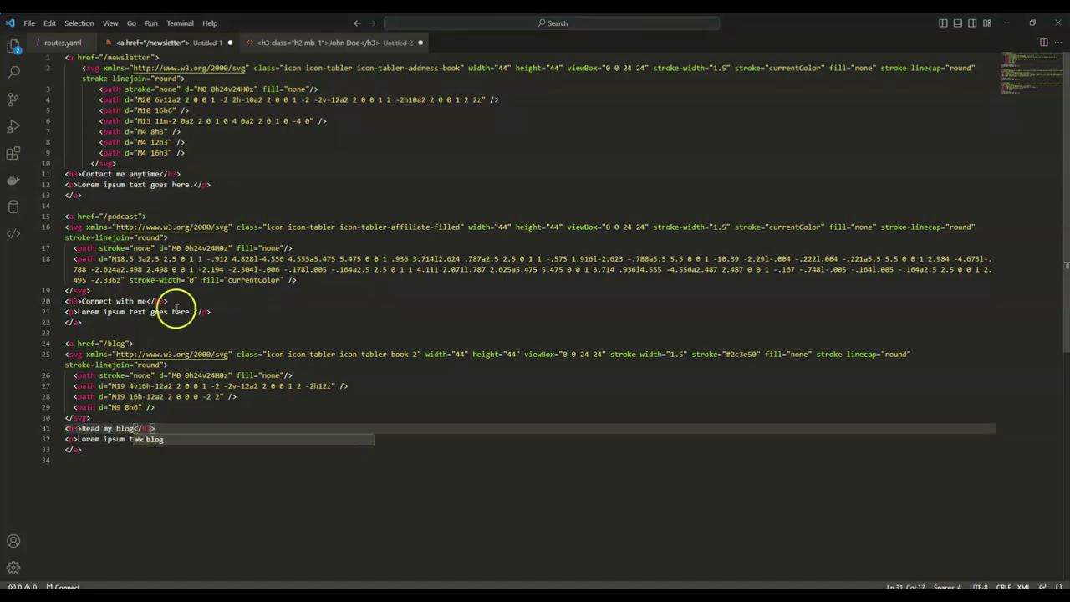
# Step: Replace the Benefits content in Ghost's homepage settings with the complete updated code from VS Code, refresh the preview and save the design
pyautogui.click(147, 301)
pyautogui.moveTo(83, 302); pyautogui.dragTo(81, 301)
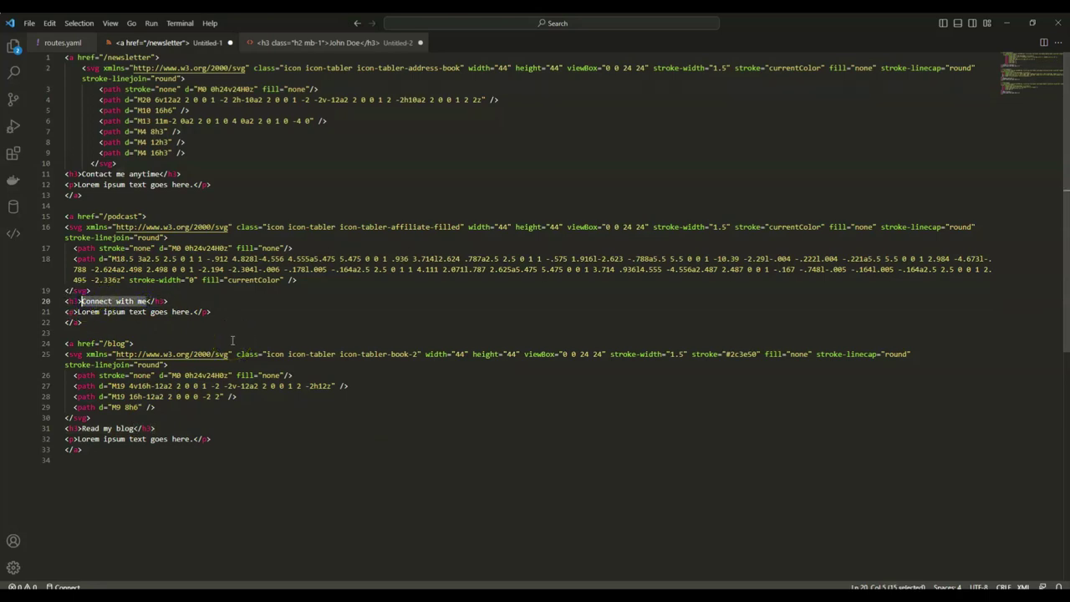
pyautogui.hotkey('ctrl', 'a')
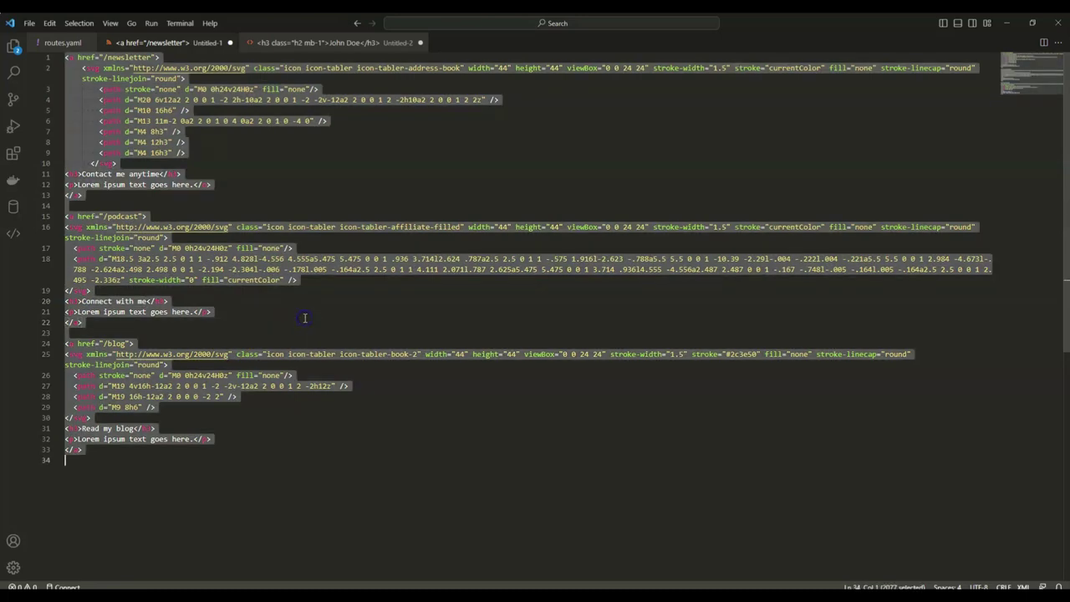
pyautogui.hotkey('alt', 'Tab')
pyautogui.click(67, 363)
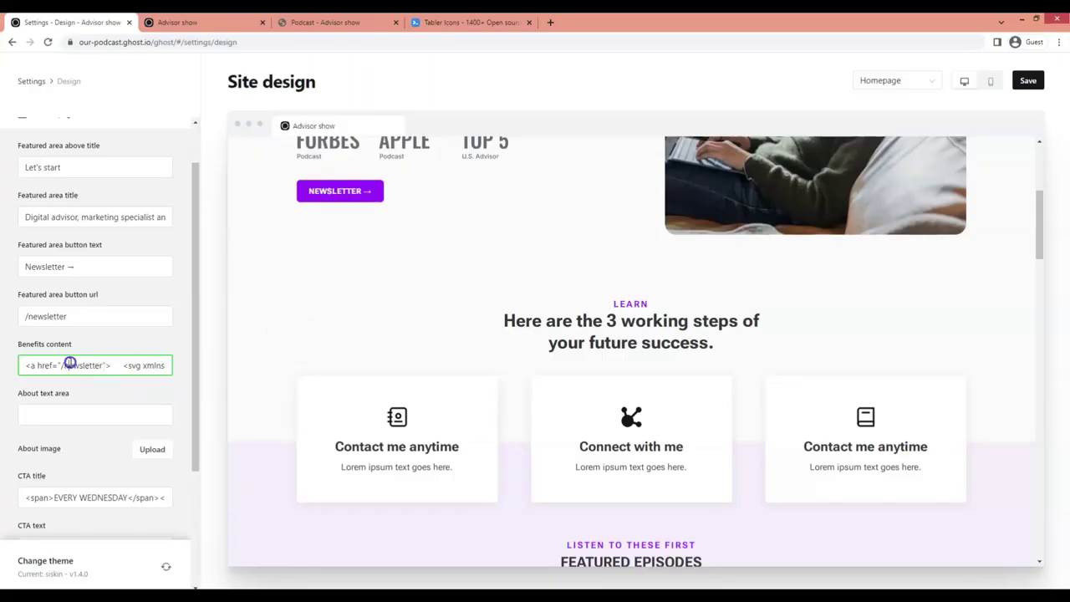
pyautogui.hotkey('ctrl', 'a')
pyautogui.hotkey('ctrl', 'v')
pyautogui.click(313, 319)
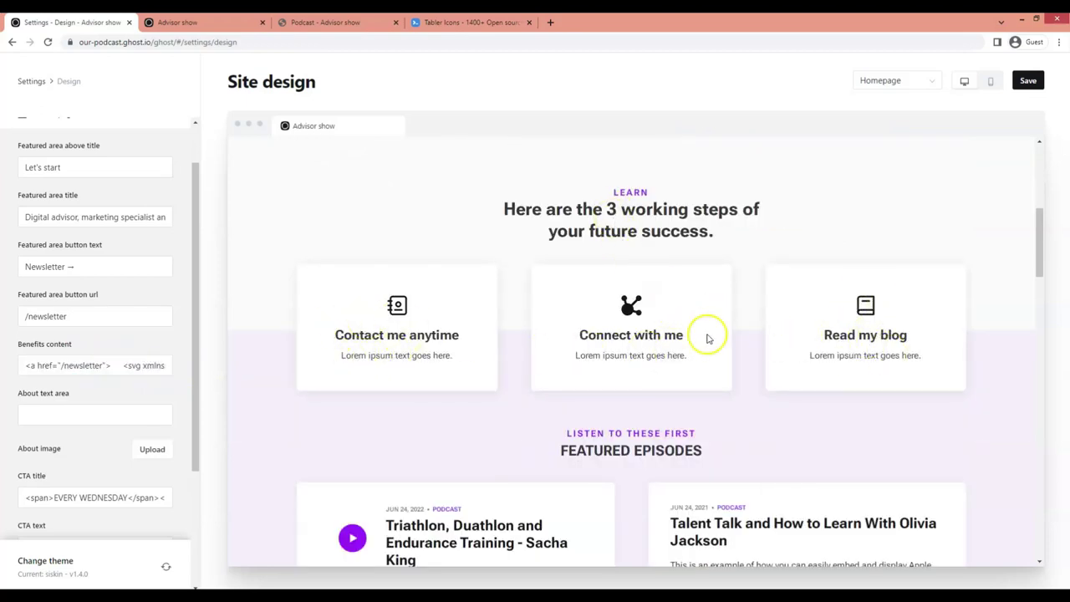
pyautogui.click(1028, 83)
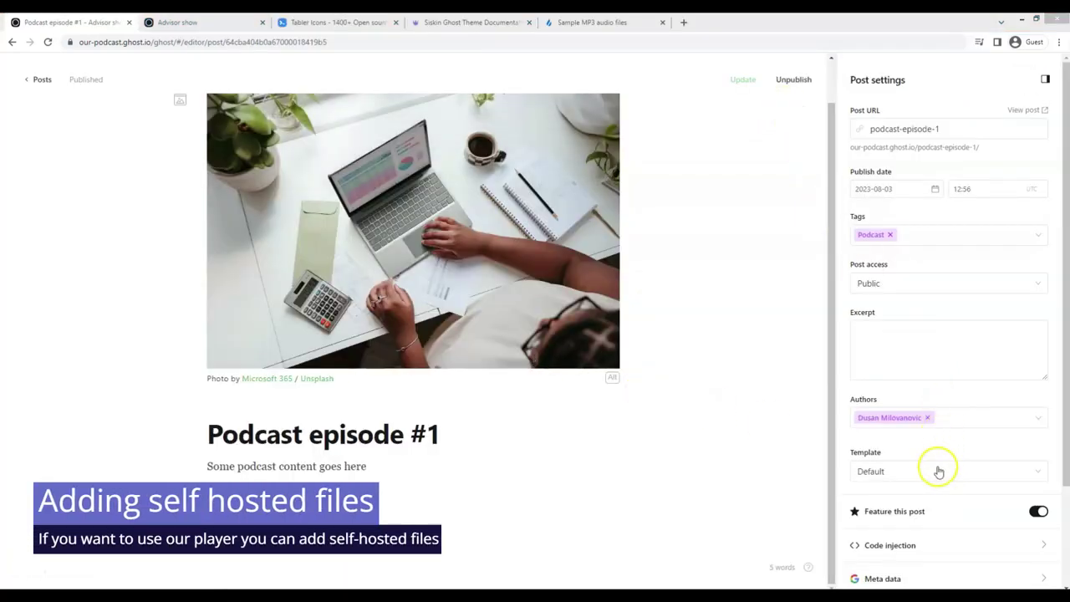
# Step: Open the Facebook card settings of Podcast episode #1 and copy the download link of the 9-second melody from the samplelib page
pyautogui.scroll(-2, 907, 442)
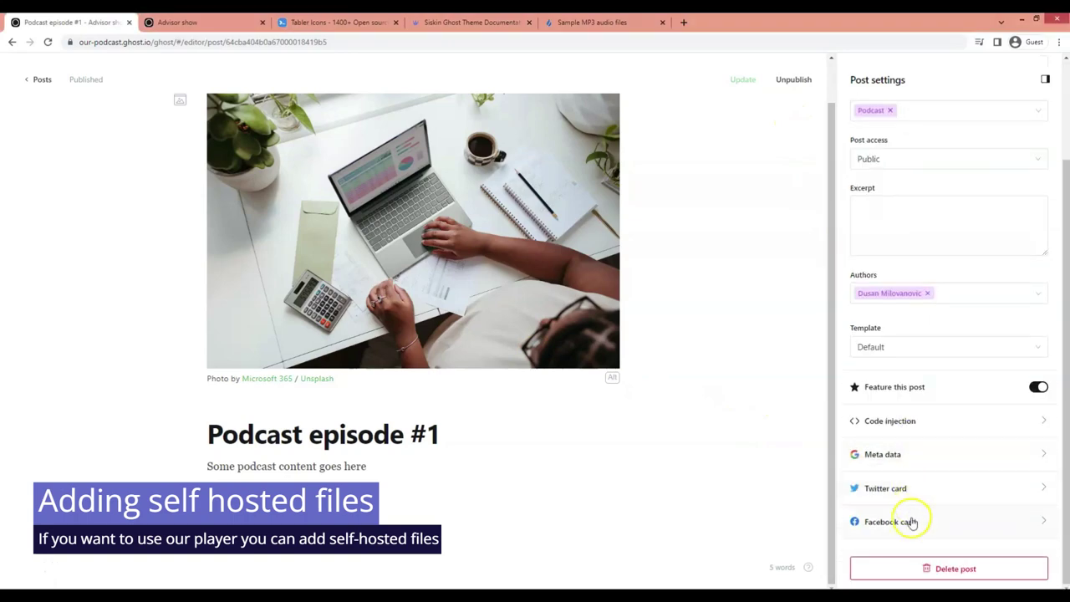
pyautogui.click(910, 518)
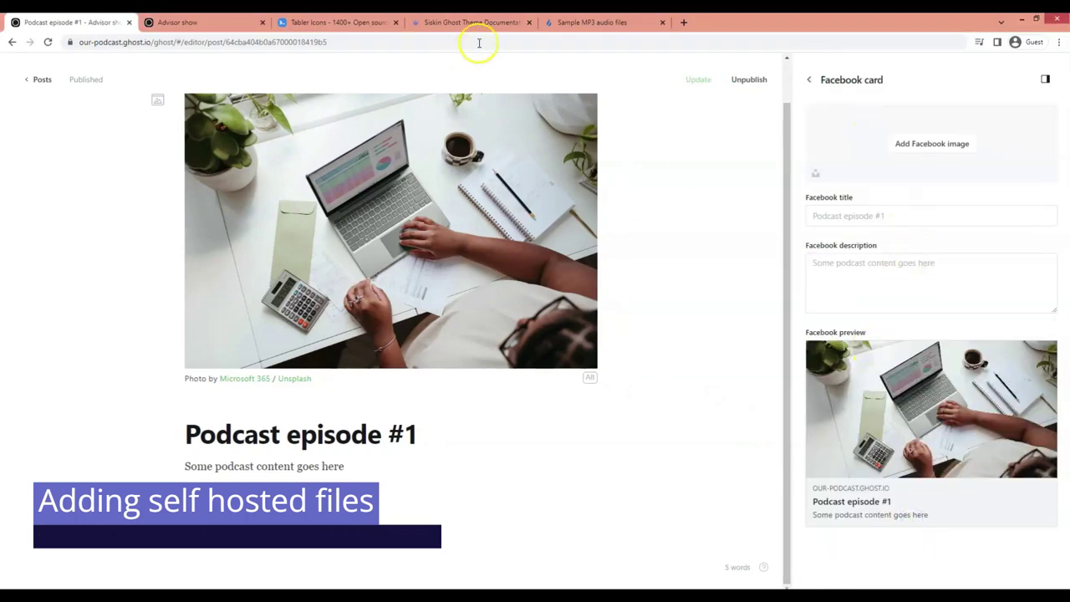
pyautogui.click(568, 22)
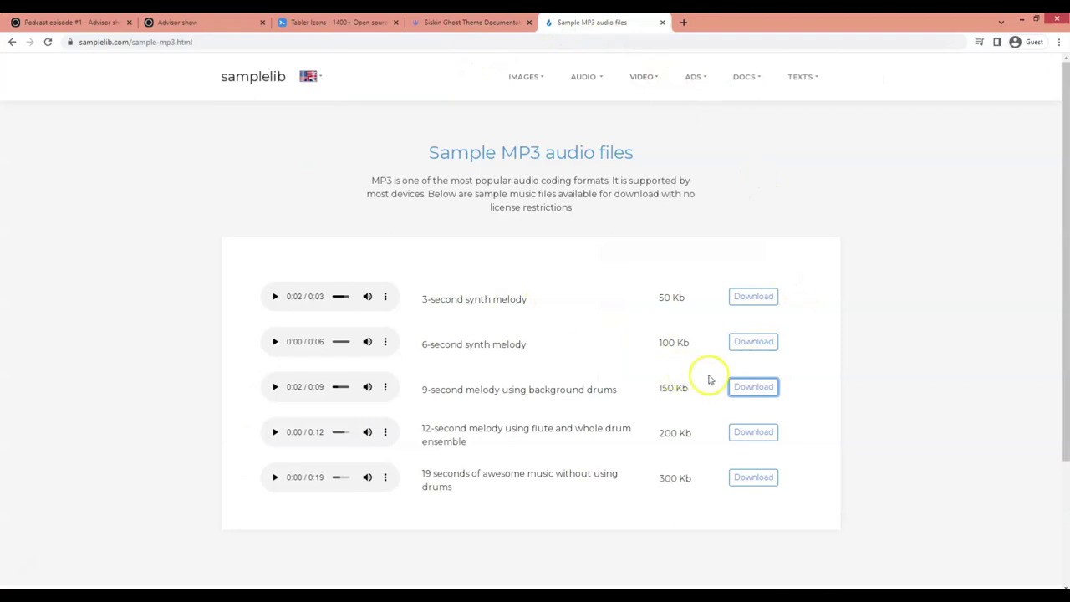
pyautogui.rightClick(754, 387)
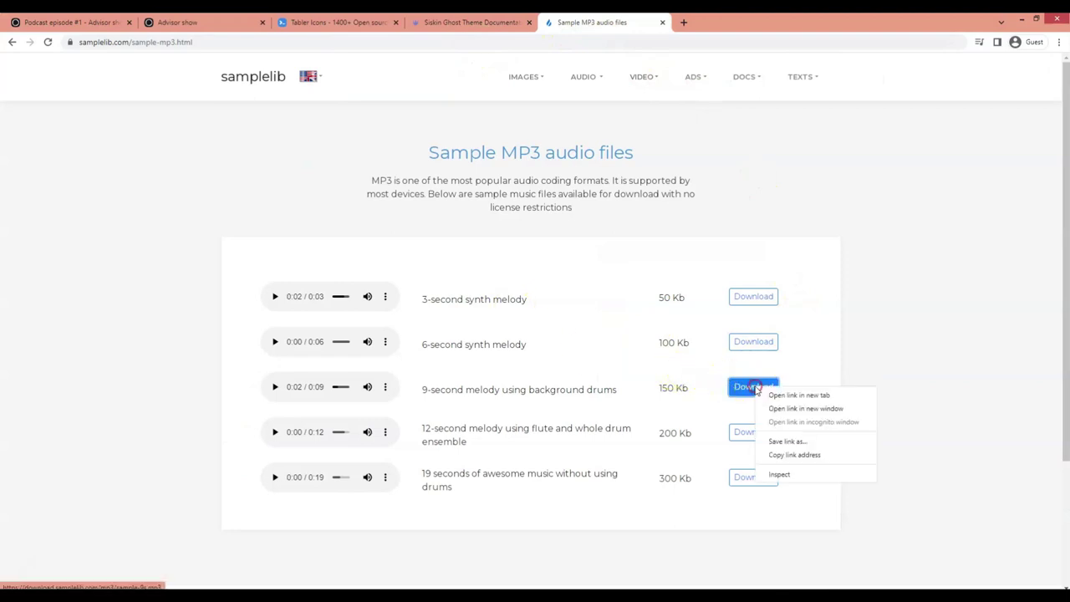
pyautogui.click(793, 453)
pyautogui.hotkey('ctrl', '1')
pyautogui.click(896, 282)
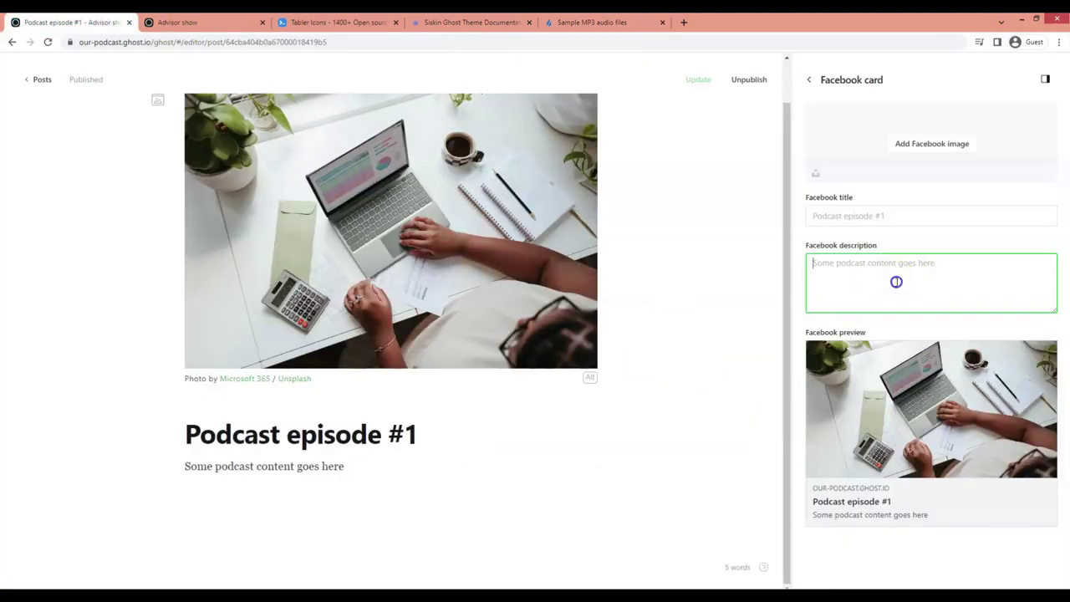
pyautogui.write('https://download.samplelib.com/mp3/sample-9s.mp3')
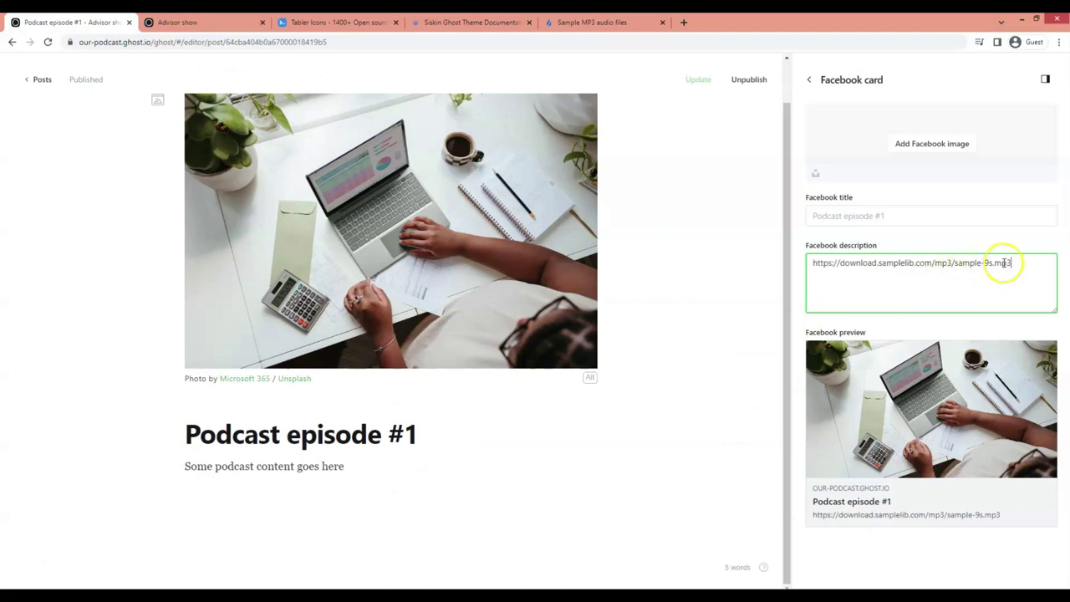
pyautogui.moveTo(1014, 263); pyautogui.dragTo(853, 263)
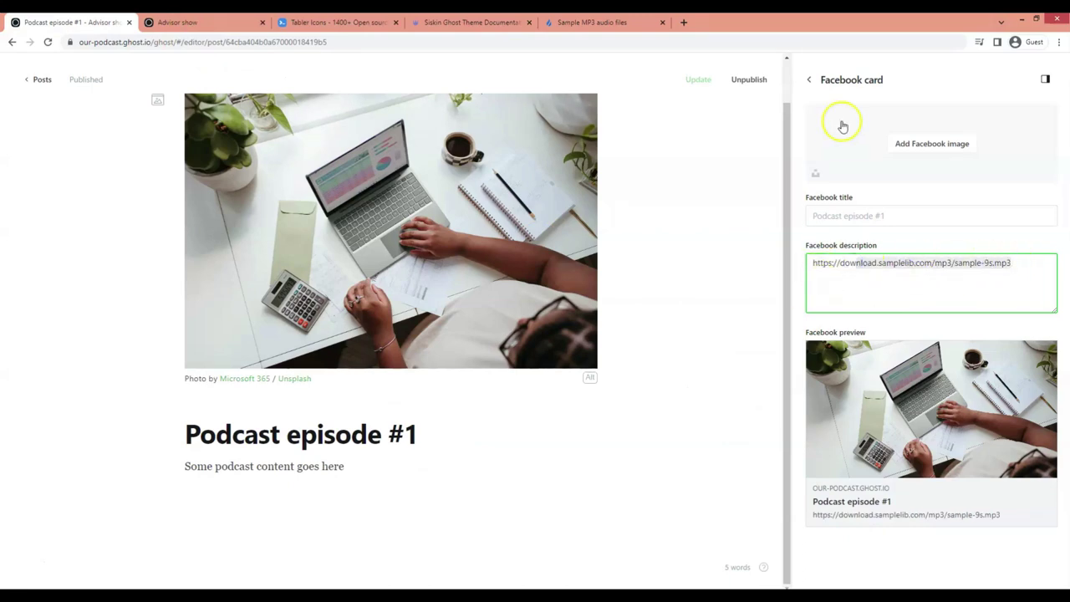
pyautogui.click(808, 79)
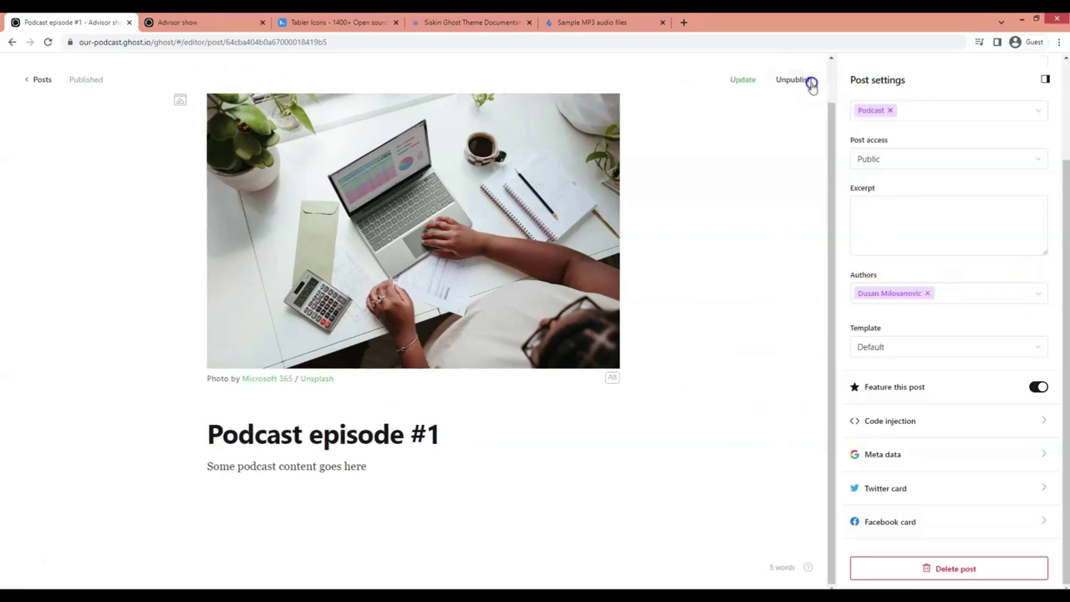
pyautogui.click(357, 468)
# Step: Test the Podcast episode #1 audio player in the homepage's featured episodes, then open the episode's page and look through it
pyautogui.hotkey('ctrl', 'Tab')
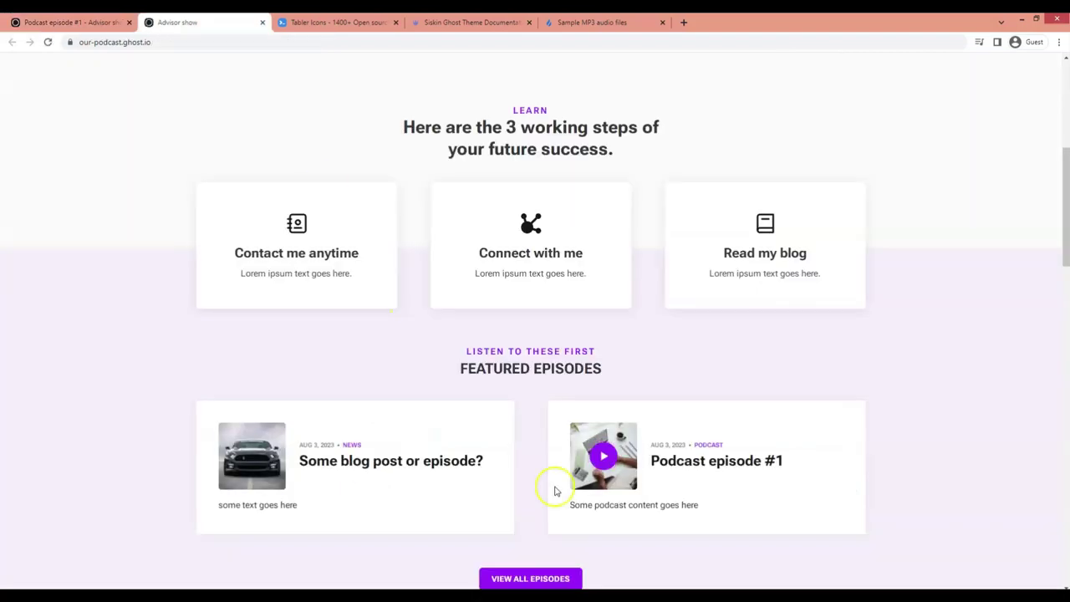
pyautogui.click(607, 459)
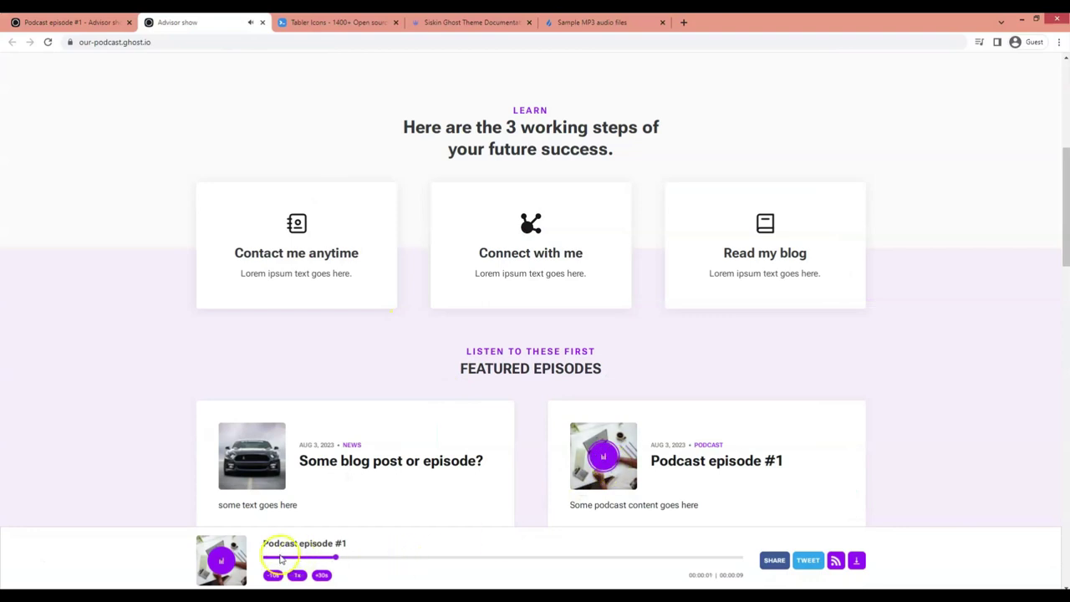
pyautogui.click(610, 464)
pyautogui.click(724, 468)
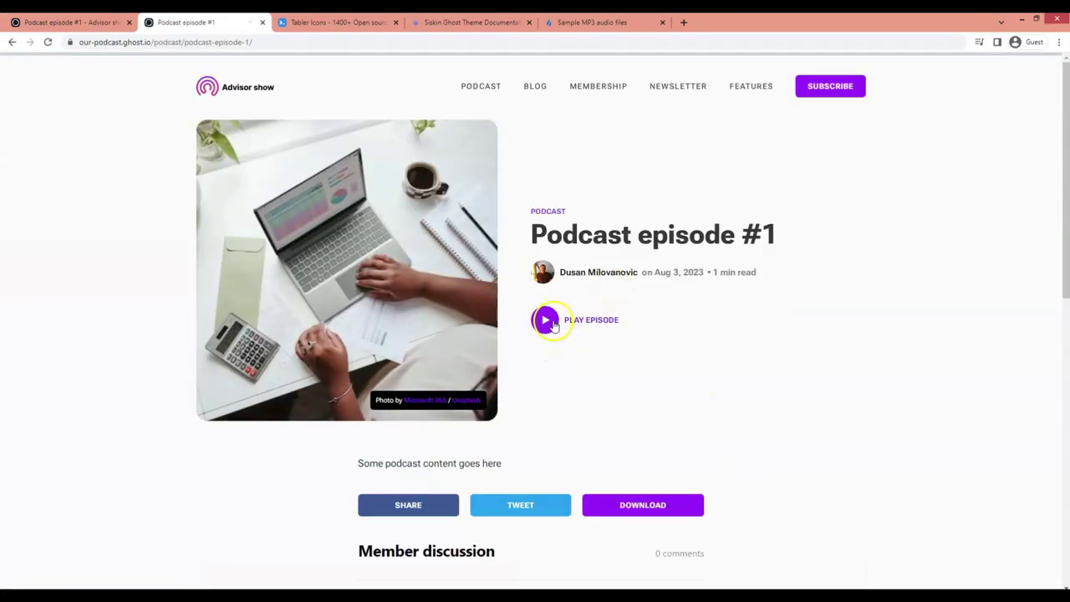
pyautogui.scroll(-3, 584, 426)
pyautogui.scroll(-2, 577, 451)
pyautogui.scroll(4, 502, 439)
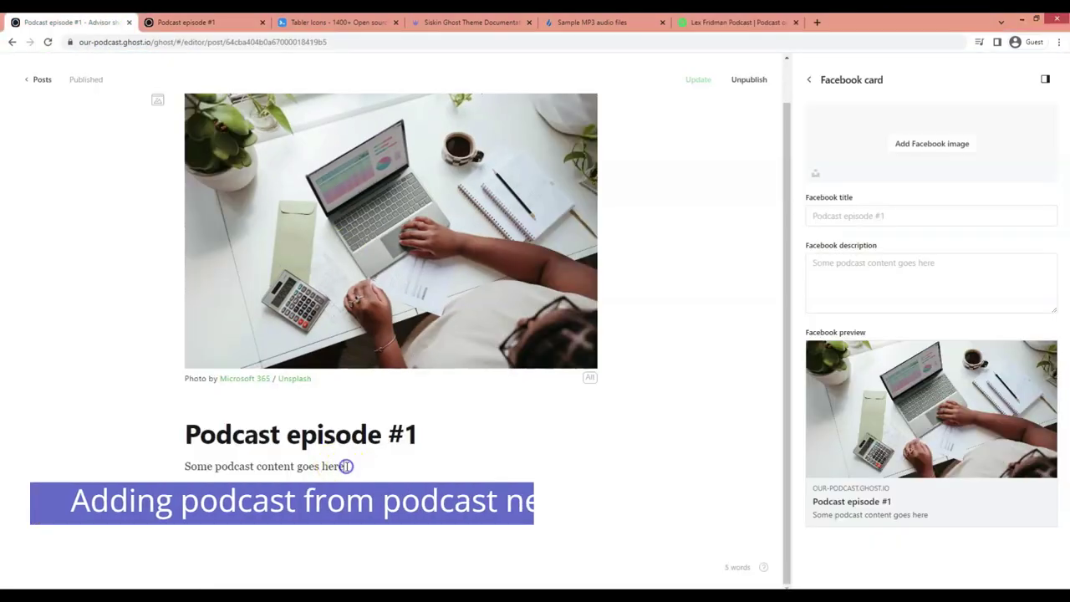
# Step: Add a new line below the post's text and copy the link of episode #392 from the Lex Fridman Podcast page on Spotify
pyautogui.press('Return')
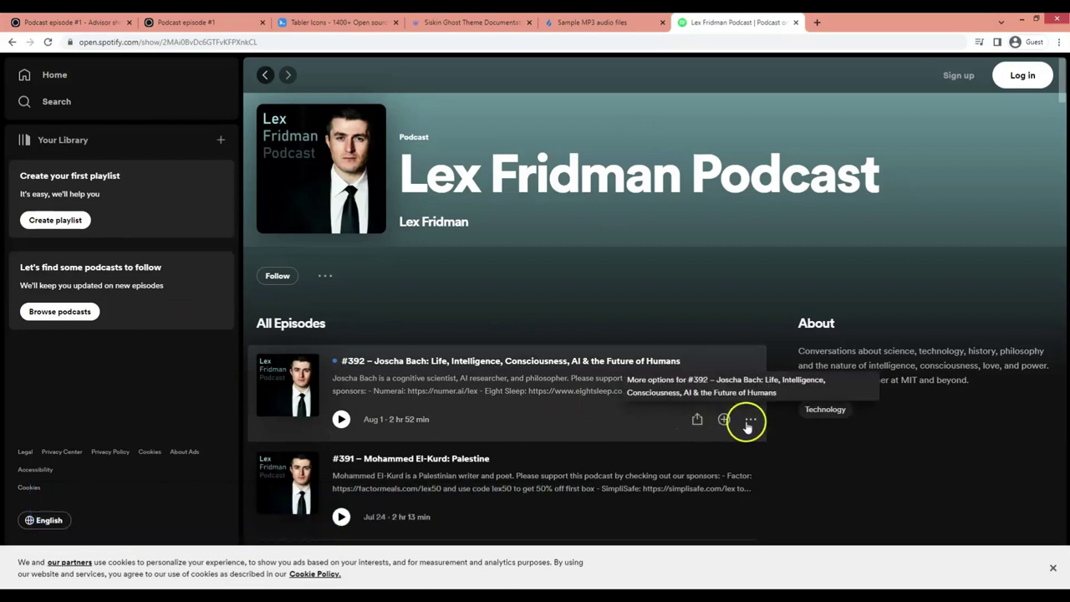
pyautogui.click(699, 423)
pyautogui.click(752, 422)
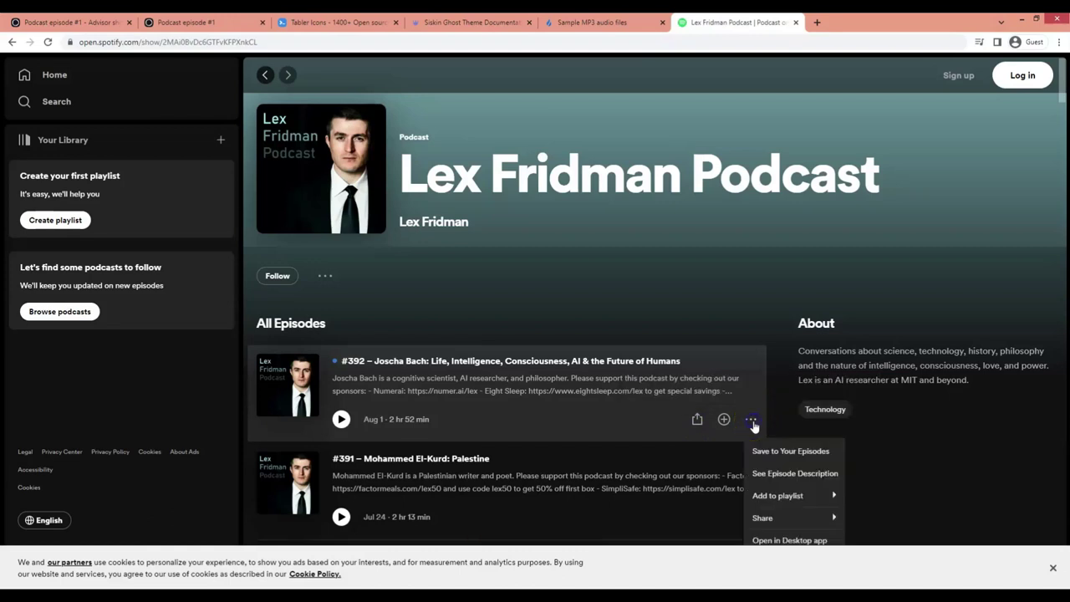
# Step: Embed the copied Spotify episode below the text of Podcast episode #1 in Ghost and update the post
pyautogui.click(36, 23)
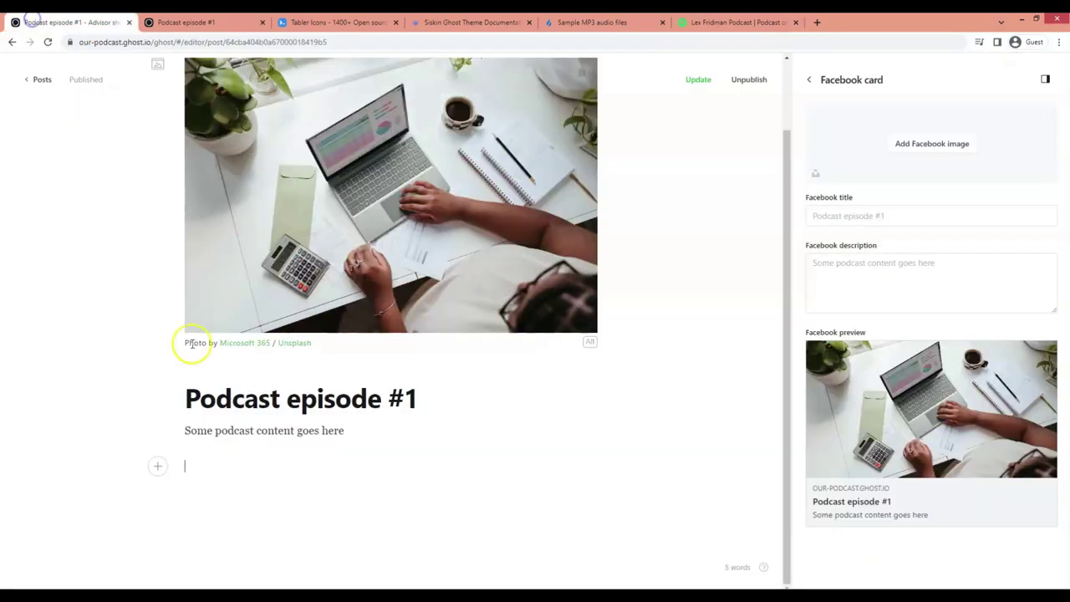
pyautogui.click(156, 467)
pyautogui.scroll(-10, 317, 516)
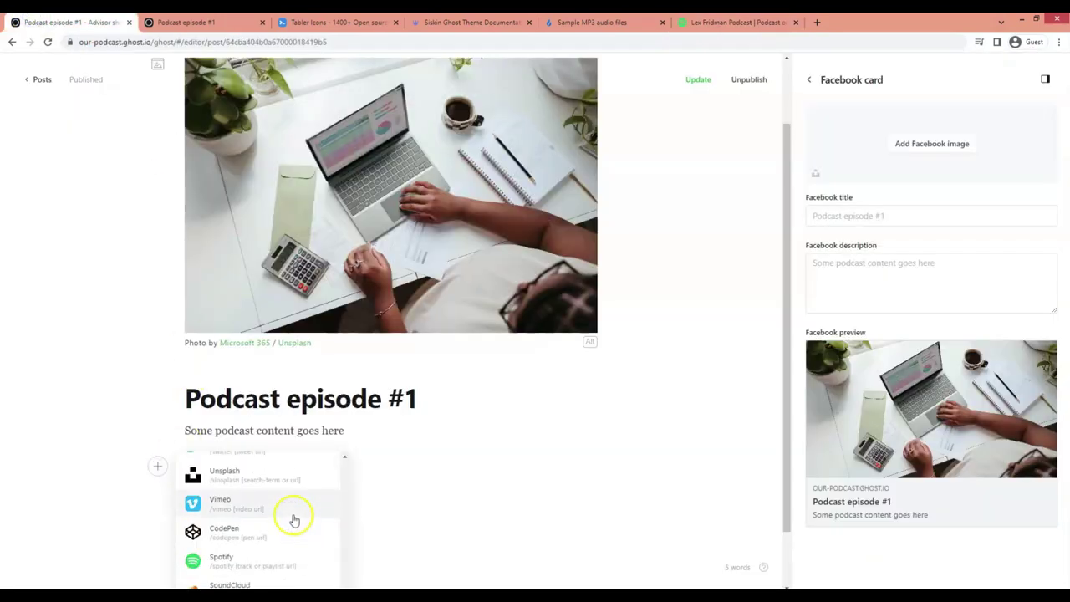
pyautogui.click(274, 554)
pyautogui.hotkey('ctrl', 'v')
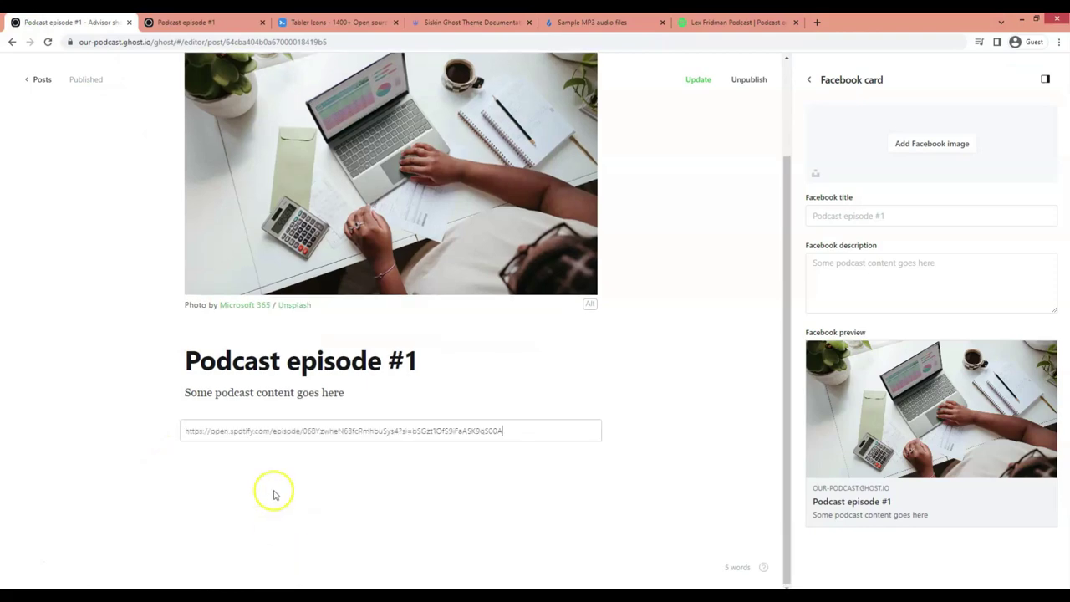
pyautogui.press('Return')
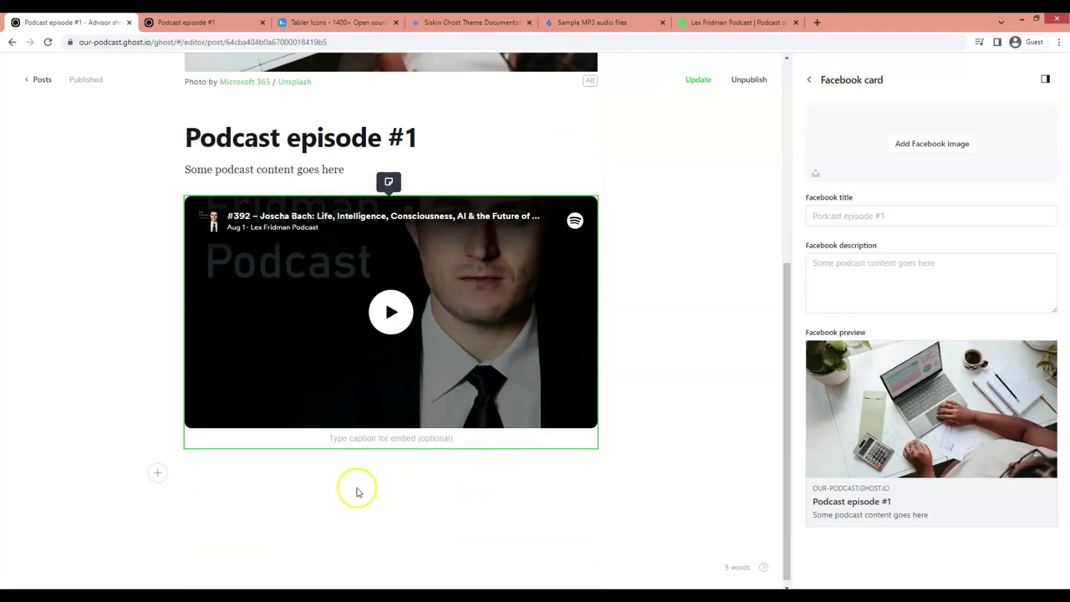
pyautogui.click(699, 80)
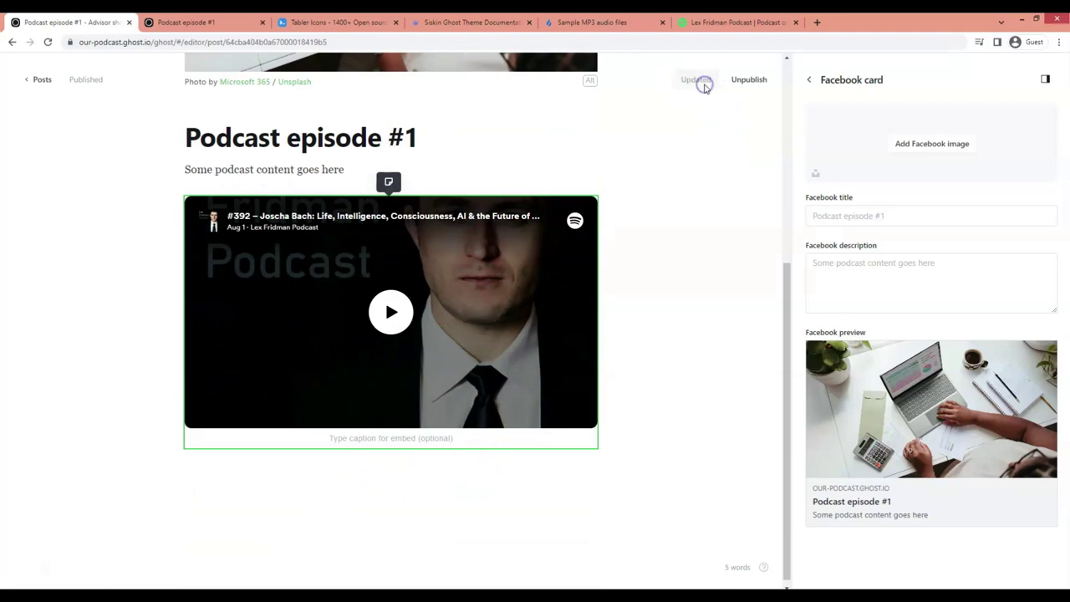
# Step: Reload the live page of Podcast episode #1 and examine its header and the embedded Spotify player
pyautogui.click(200, 22)
pyautogui.click(47, 41)
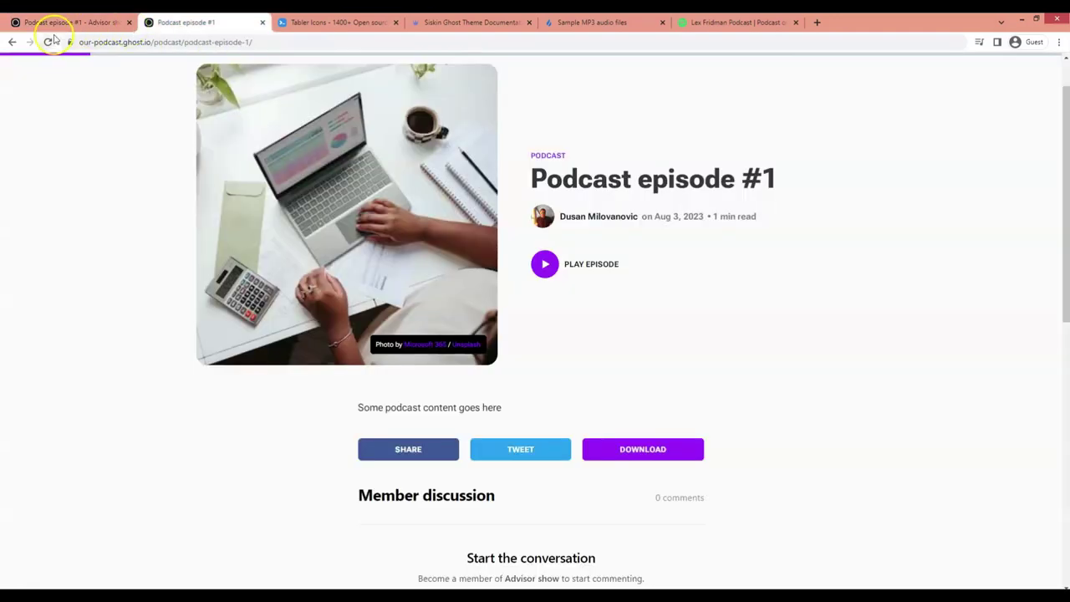
pyautogui.scroll(-4, 563, 373)
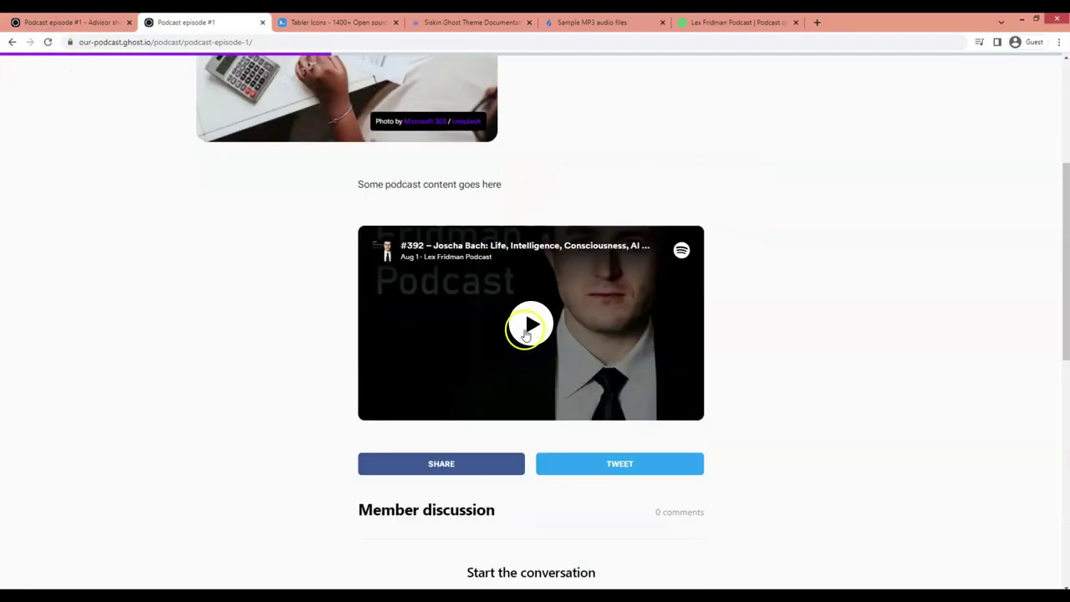
pyautogui.scroll(3, 381, 275)
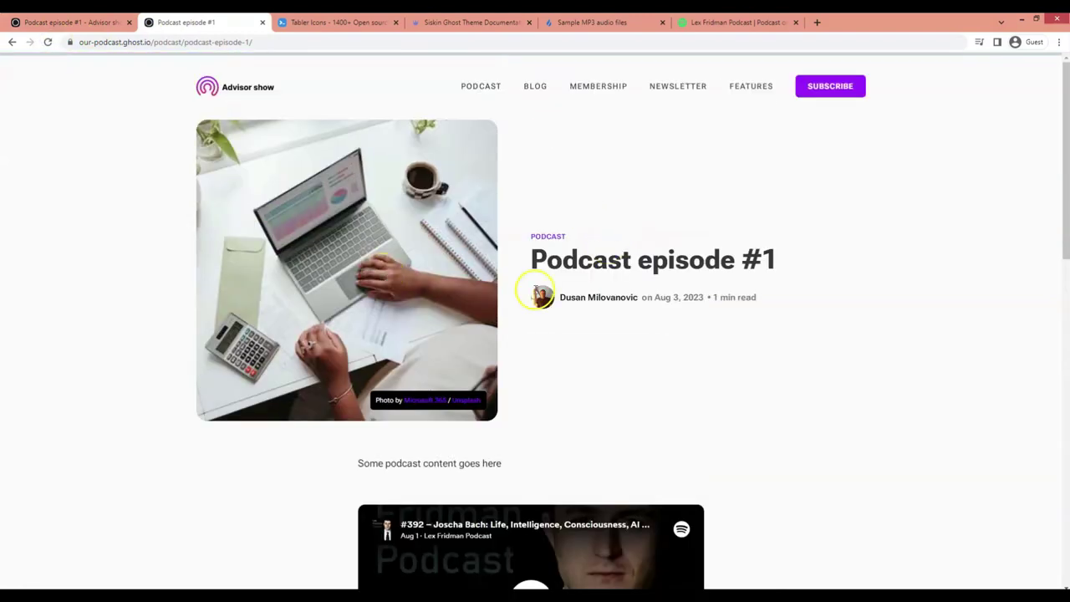
pyautogui.scroll(-3, 518, 359)
pyautogui.hotkey('ctrl', 'shift', 'Tab')
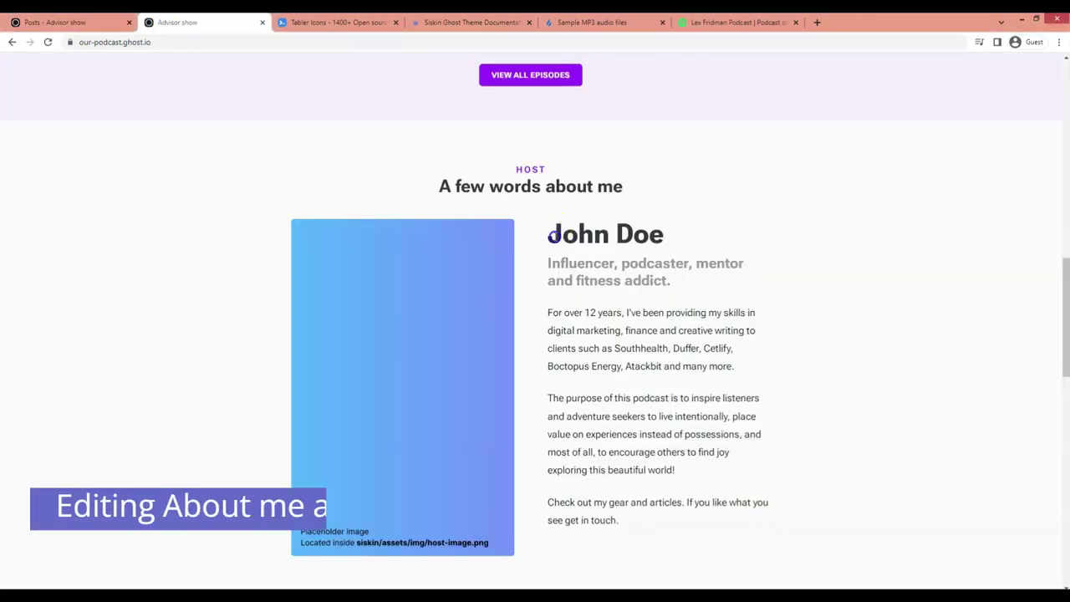
# Step: Review the homepage's host section and set the About text area in the homepage design settings to "Some text goes here that is about me"
pyautogui.moveTo(547, 311); pyautogui.dragTo(679, 502)
pyautogui.click(623, 401)
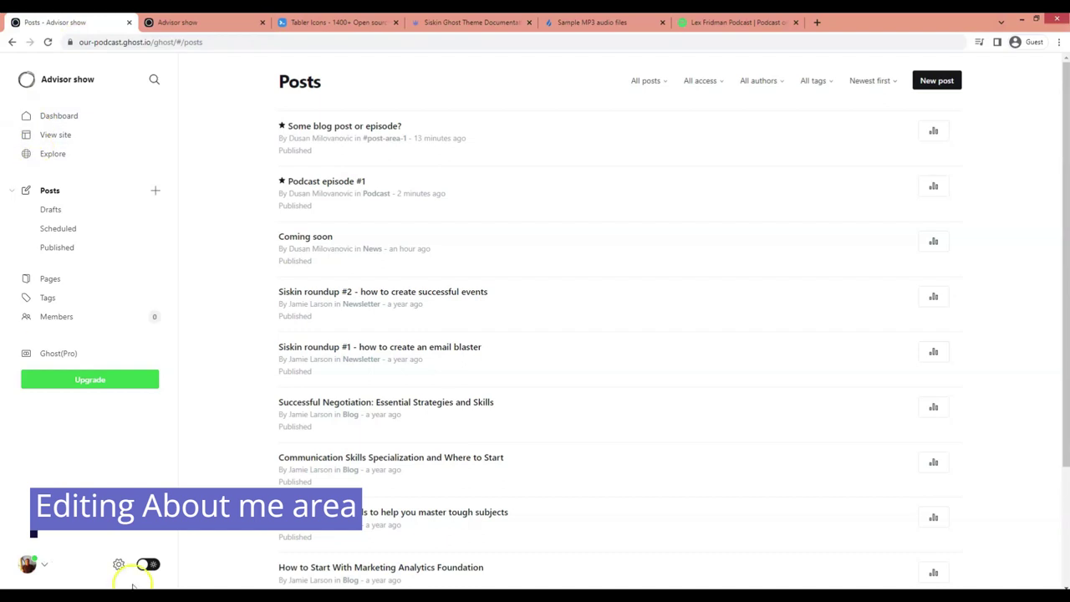
pyautogui.click(119, 564)
pyautogui.click(557, 159)
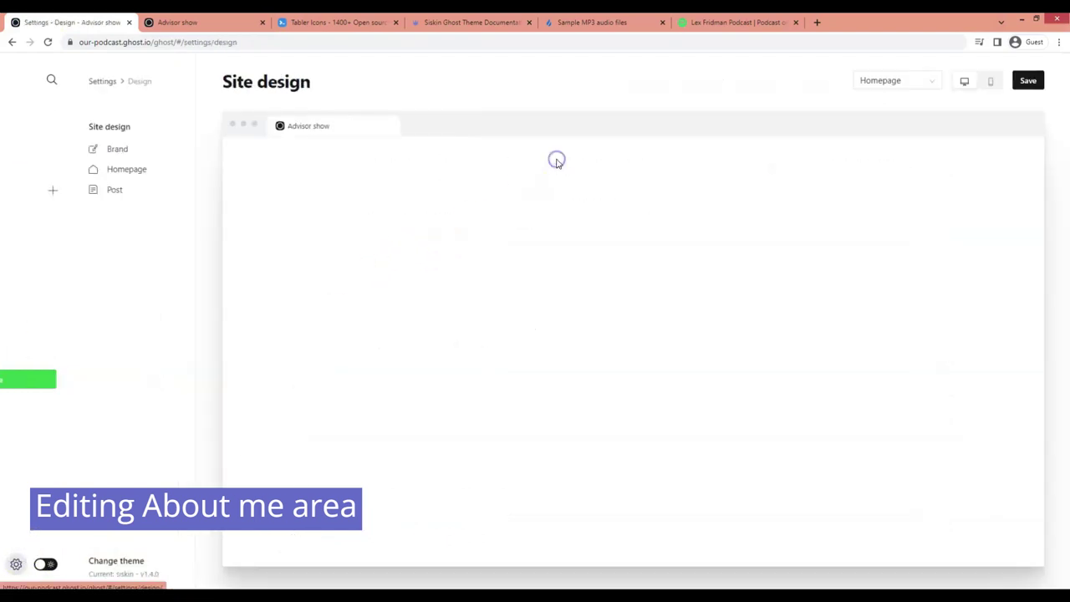
pyautogui.click(165, 167)
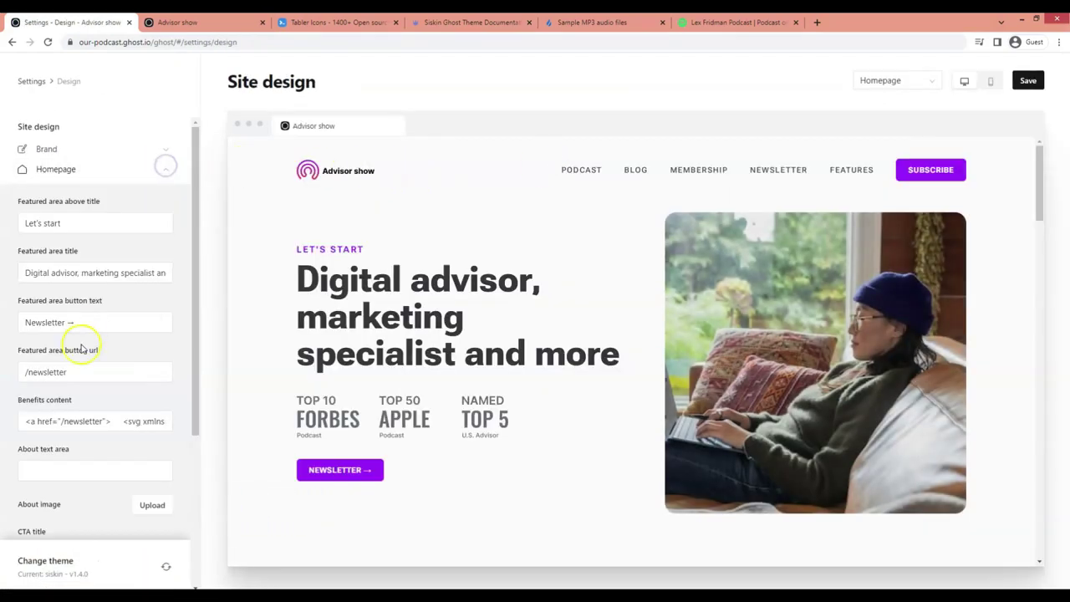
pyautogui.scroll(-5, 82, 350)
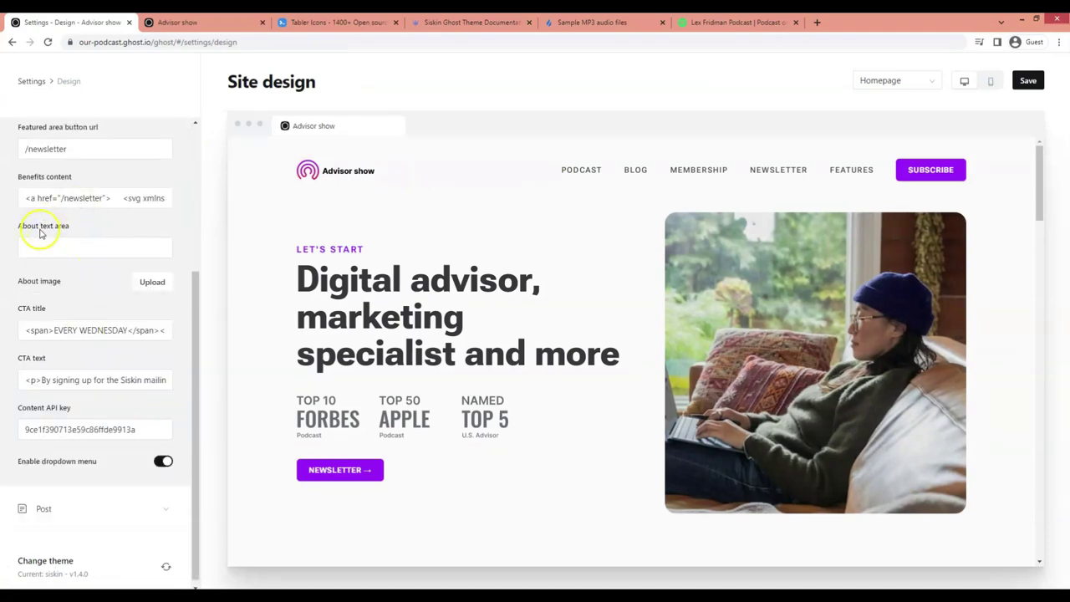
pyautogui.click(42, 243)
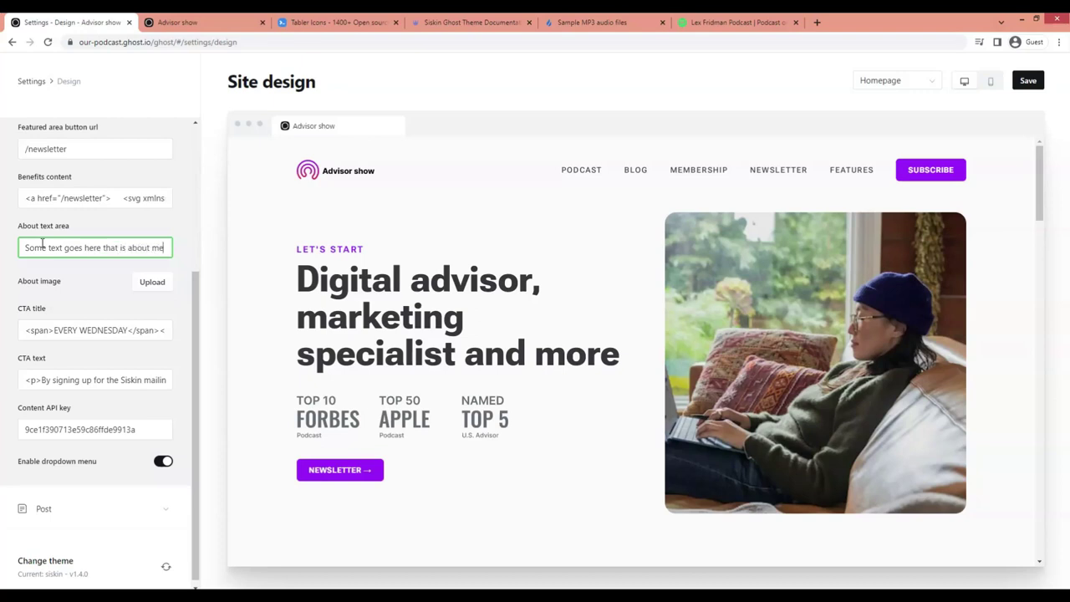
# Step: Upload baya-5.jpg as the About image and check the host section in the homepage preview
pyautogui.click(158, 279)
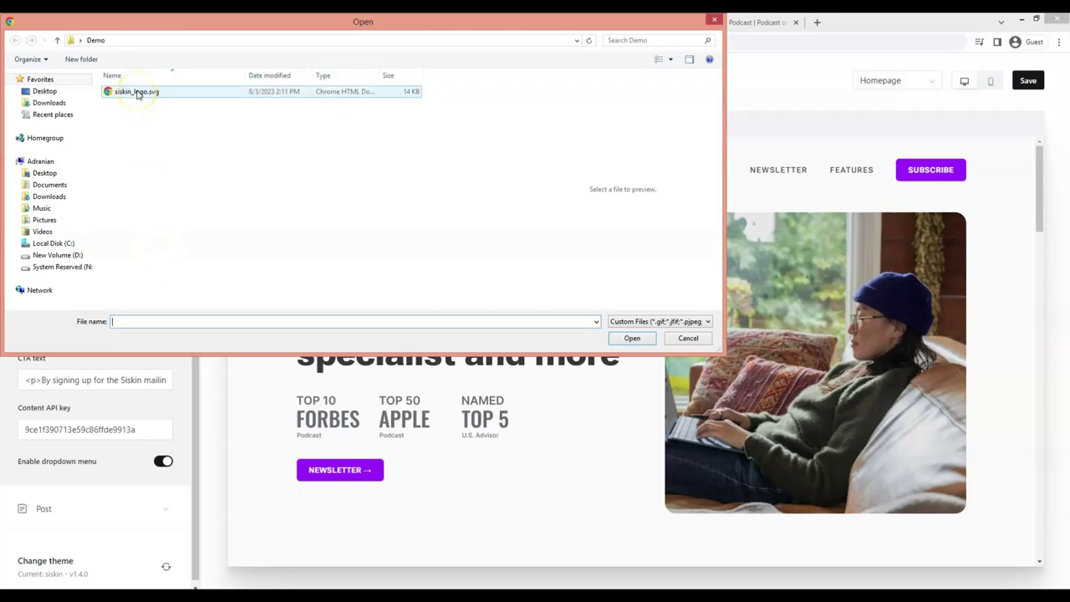
pyautogui.click(133, 138)
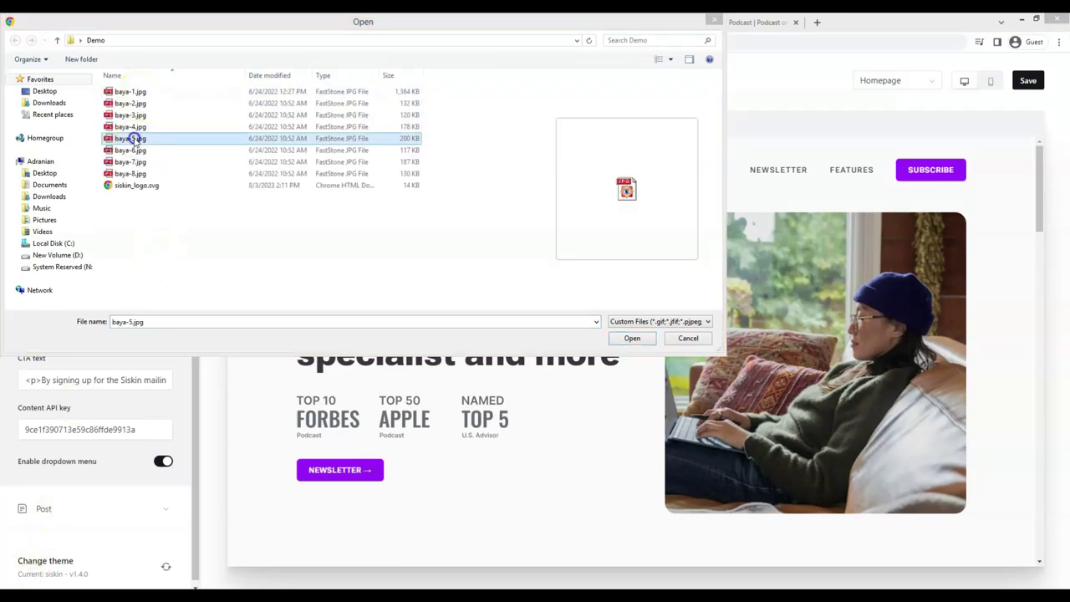
pyautogui.scroll(-3, 568, 410)
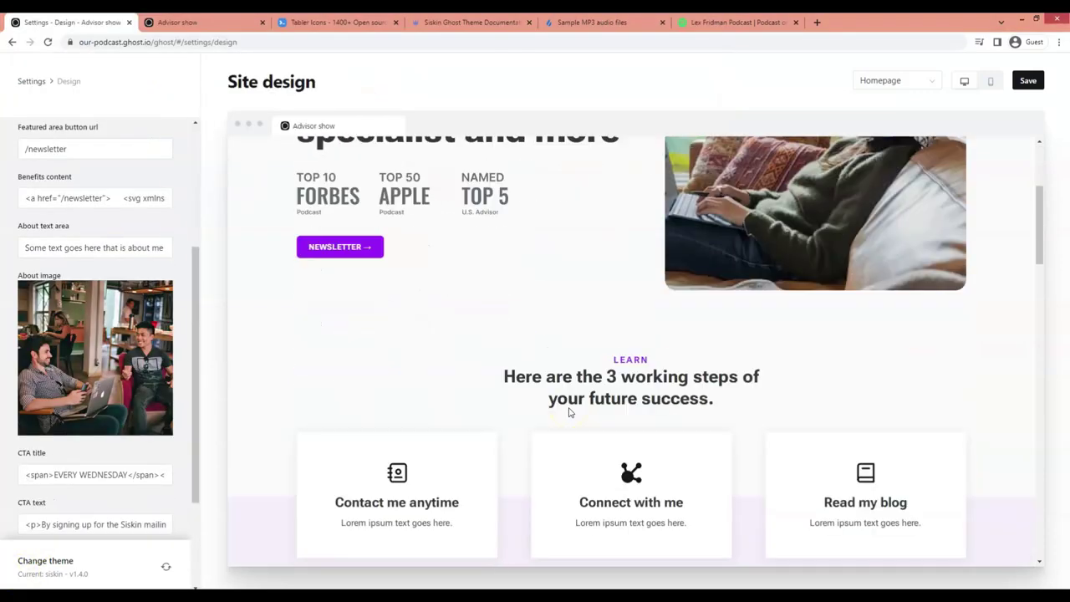
pyautogui.scroll(-10, 568, 409)
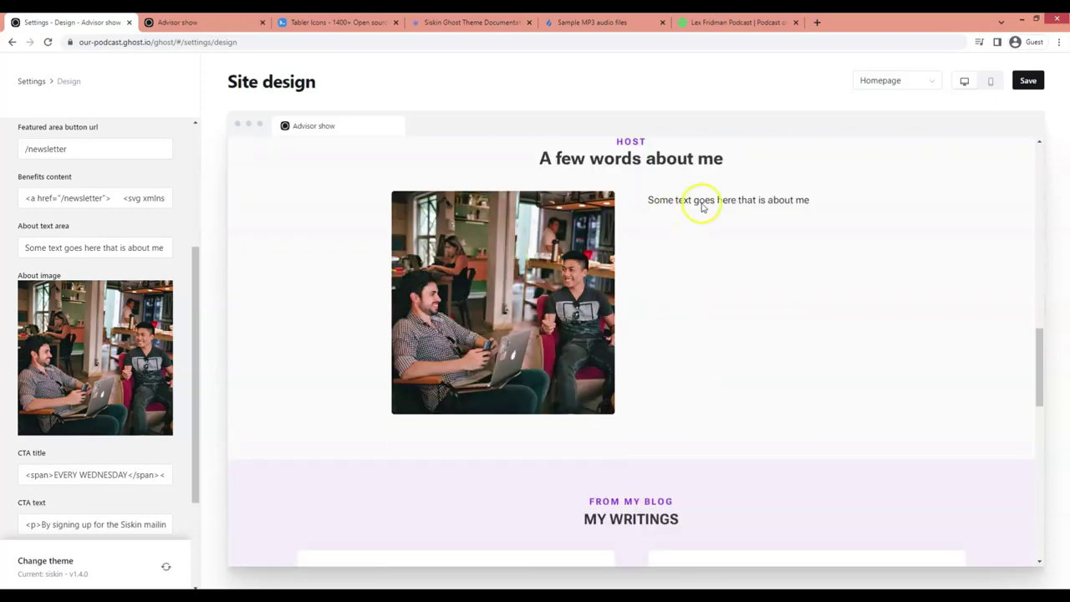
# Step: Switch to VS Code and replace the name in the about-me HTML snippet's h3 heading with "This is me"
pyautogui.click(27, 247)
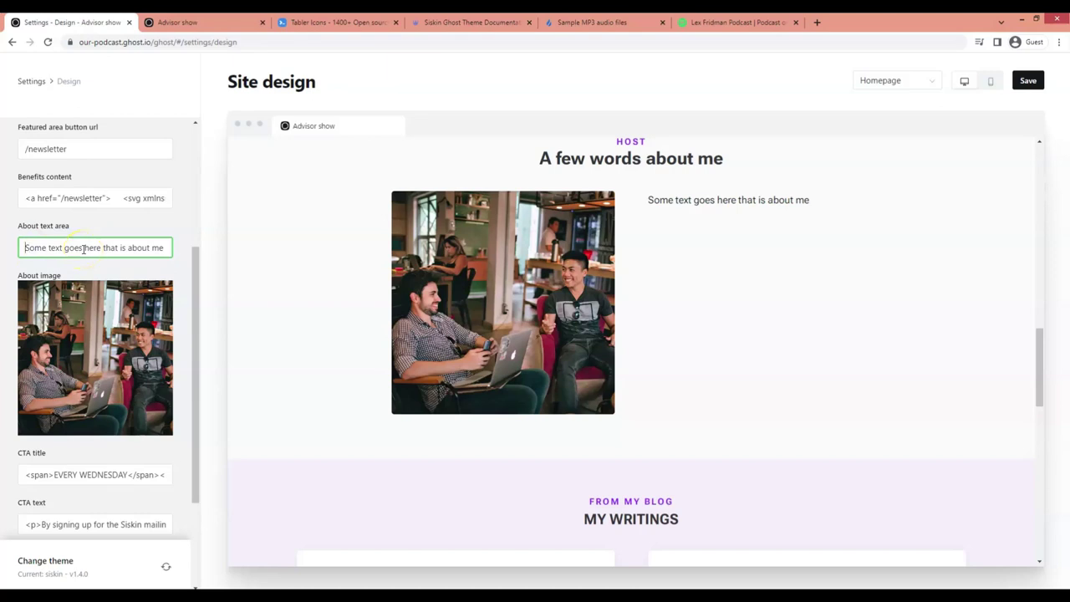
pyautogui.hotkey('alt', 'Tab')
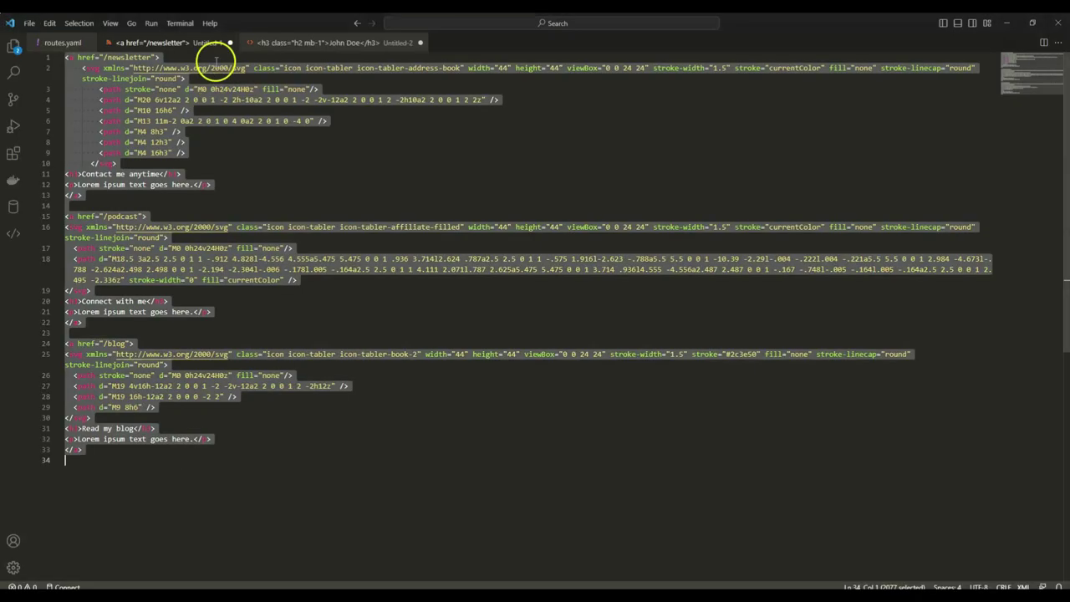
pyautogui.click(67, 43)
pyautogui.click(137, 42)
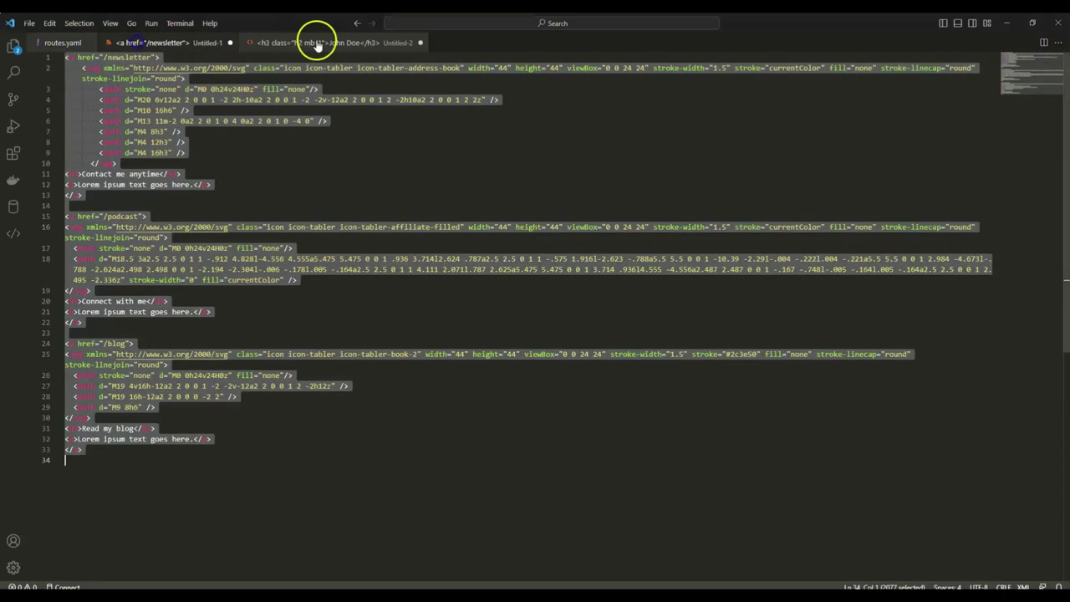
pyautogui.click(318, 42)
pyautogui.press('End')
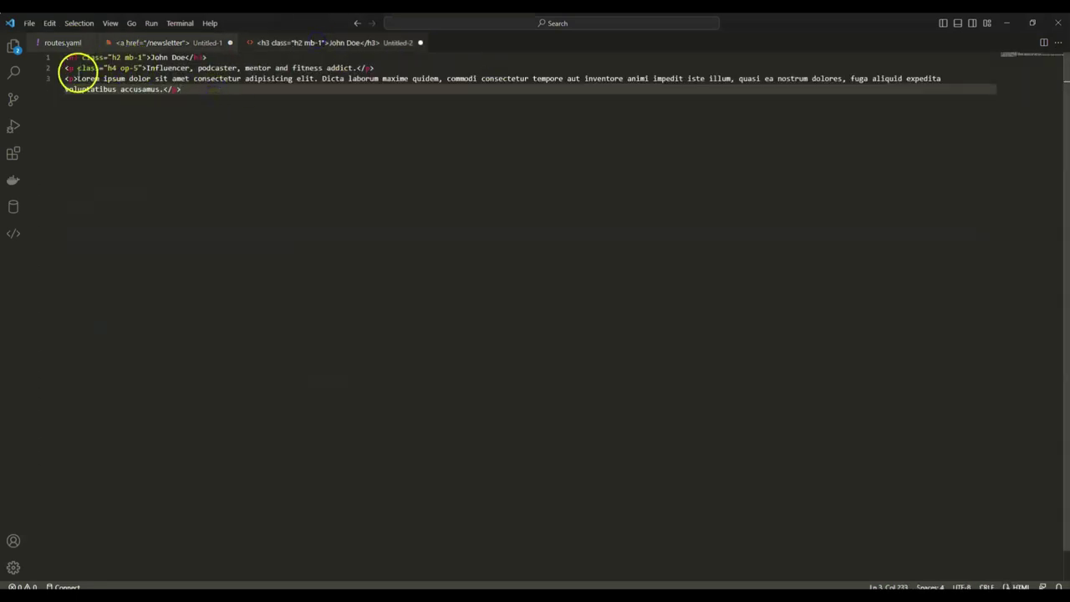
pyautogui.moveTo(151, 57); pyautogui.dragTo(179, 57)
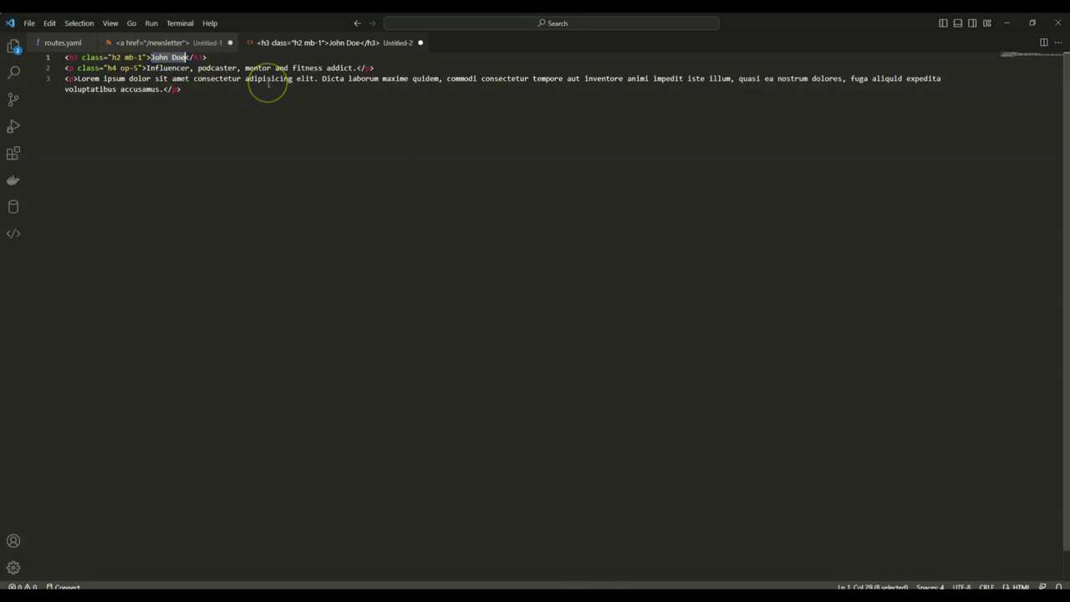
pyautogui.write('This is ')
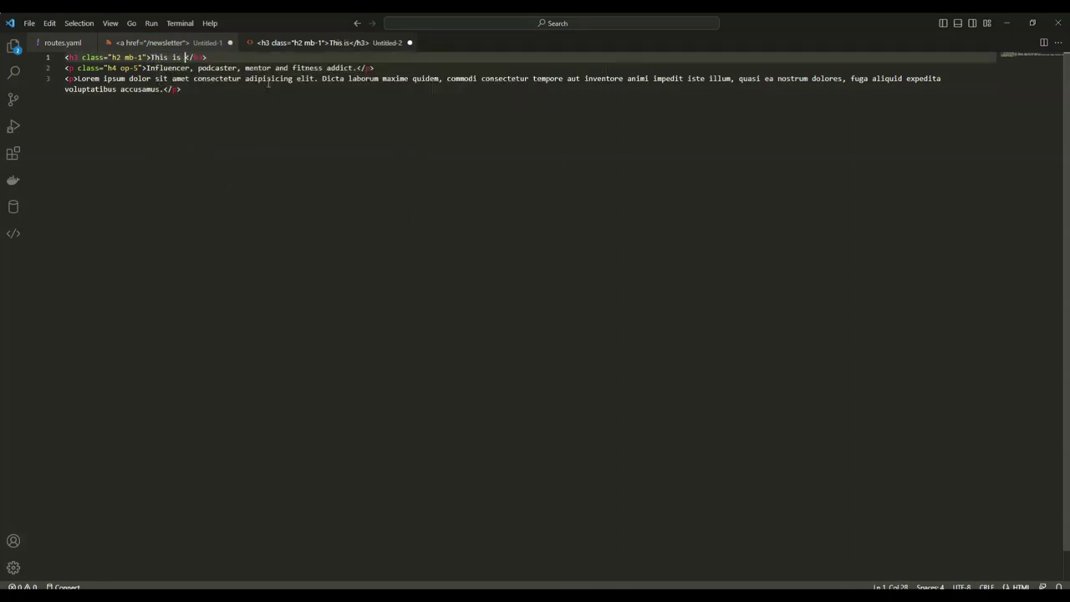
pyautogui.write('me')
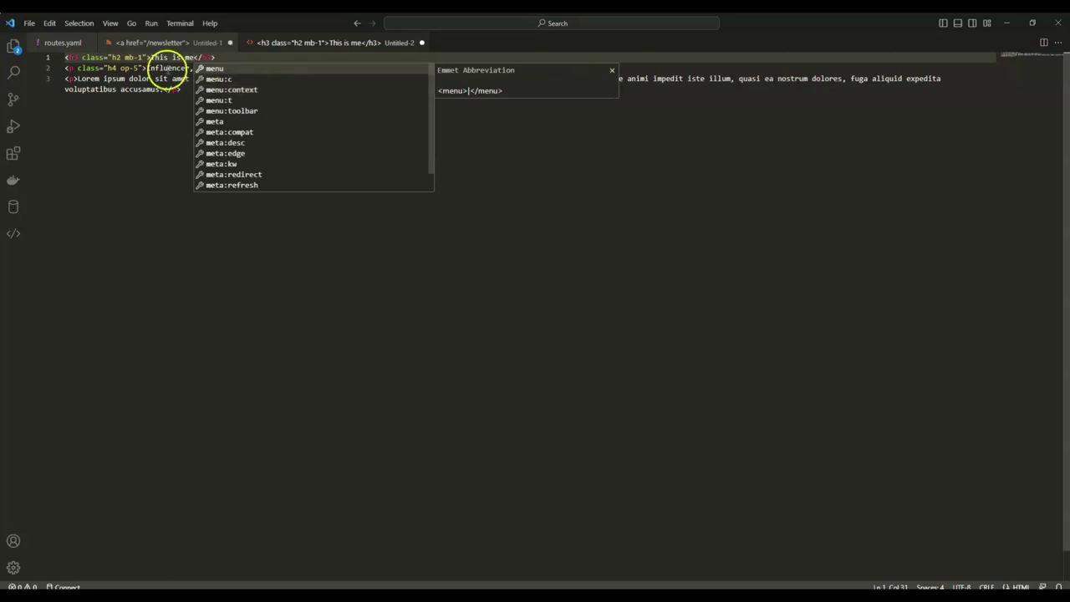
# Step: Copy the whole about-me HTML snippet and paste it over the existing About text area content in Ghost's design settings
pyautogui.click(126, 67)
pyautogui.click(183, 100)
pyautogui.keyDown('shift'); pyautogui.click(66, 58); pyautogui.keyUp('shift')
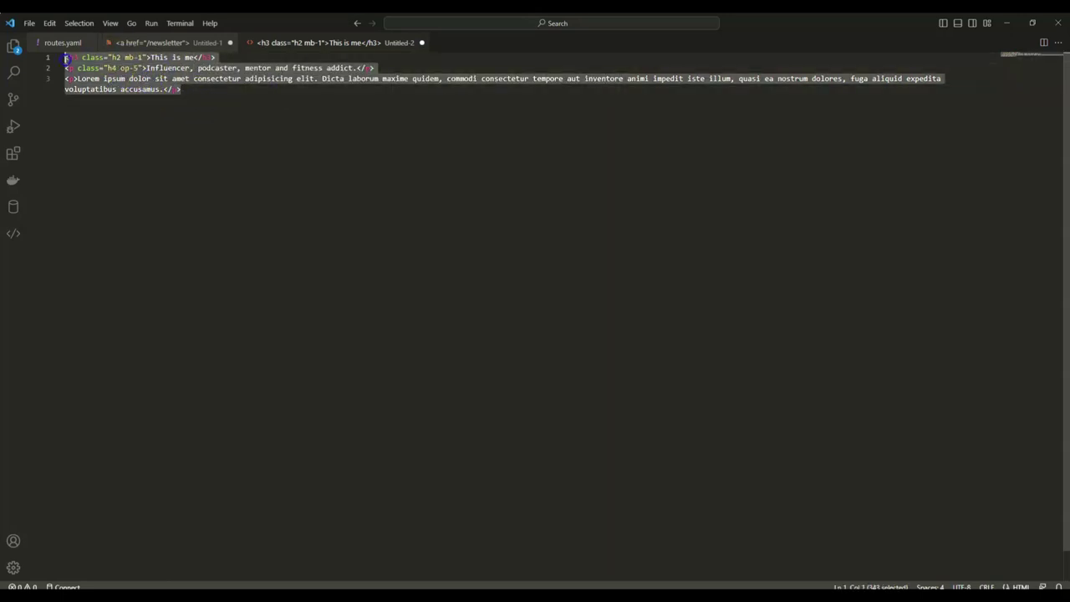
pyautogui.hotkey('alt', 'Tab')
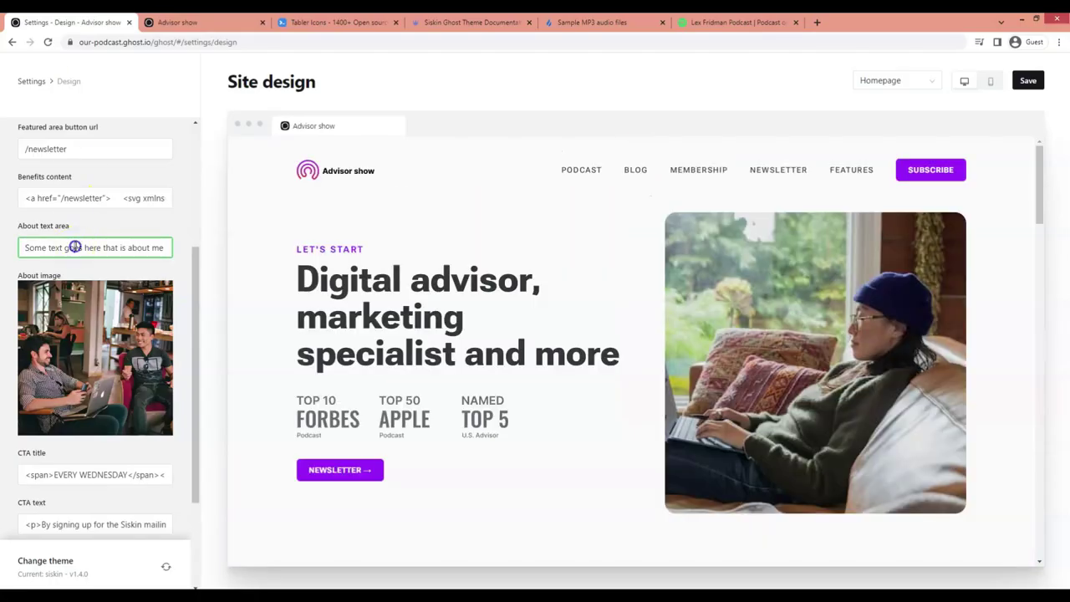
pyautogui.tripleClick(74, 247)
pyautogui.hotkey('ctrl', 'v')
pyautogui.click(586, 407)
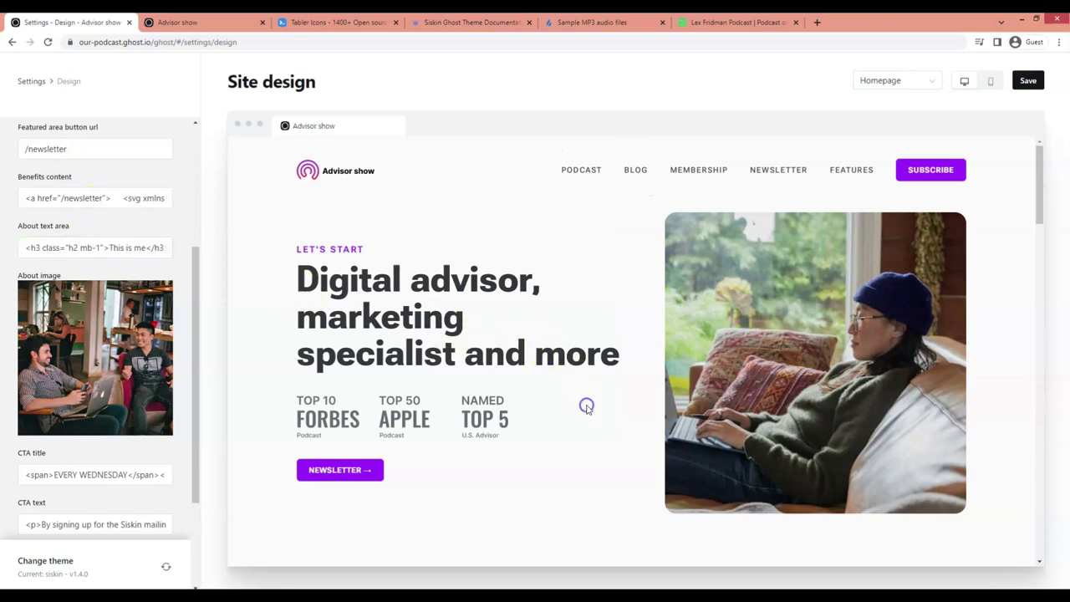
# Step: Check the host section in the homepage preview and save the site design
pyautogui.scroll(-6, 586, 407)
pyautogui.scroll(1, 691, 226)
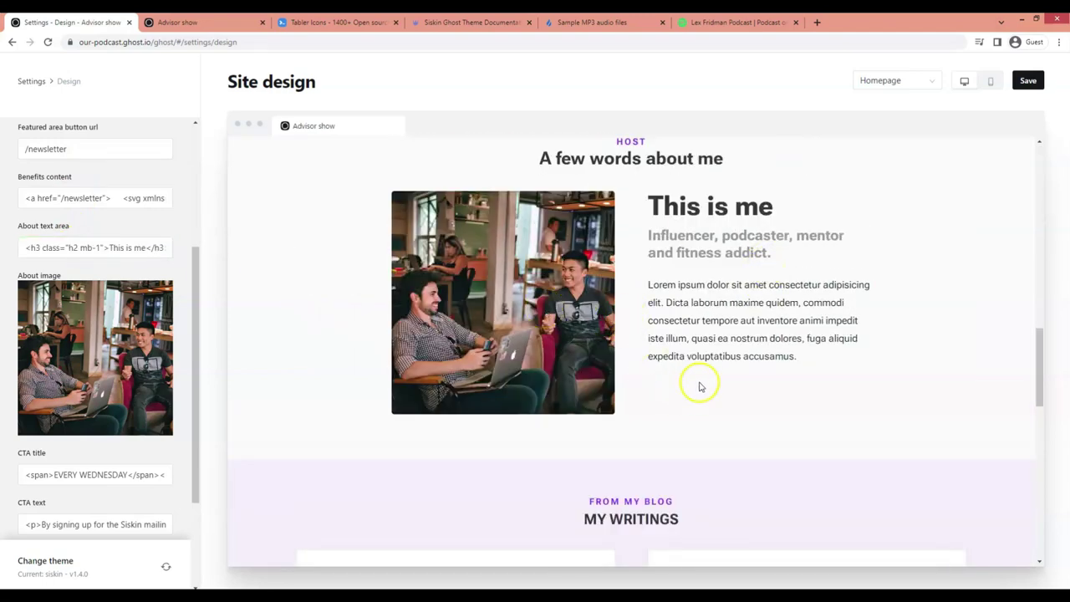
pyautogui.click(1027, 80)
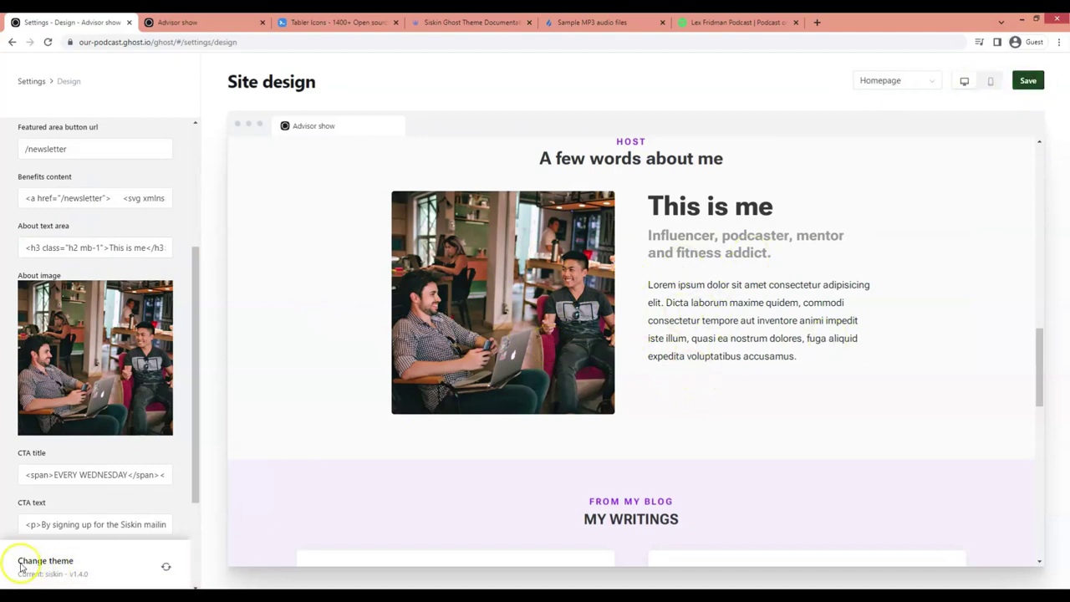
# Step: Filter the posts list by the Blog tag, then select all the listed posts and permanently delete them
pyautogui.click(64, 194)
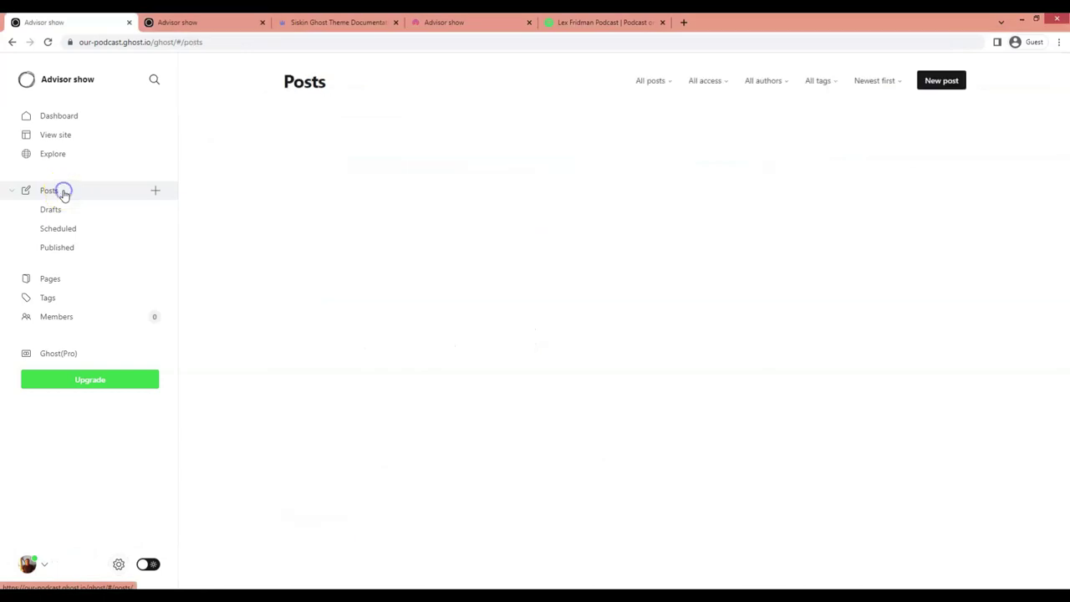
pyautogui.click(813, 81)
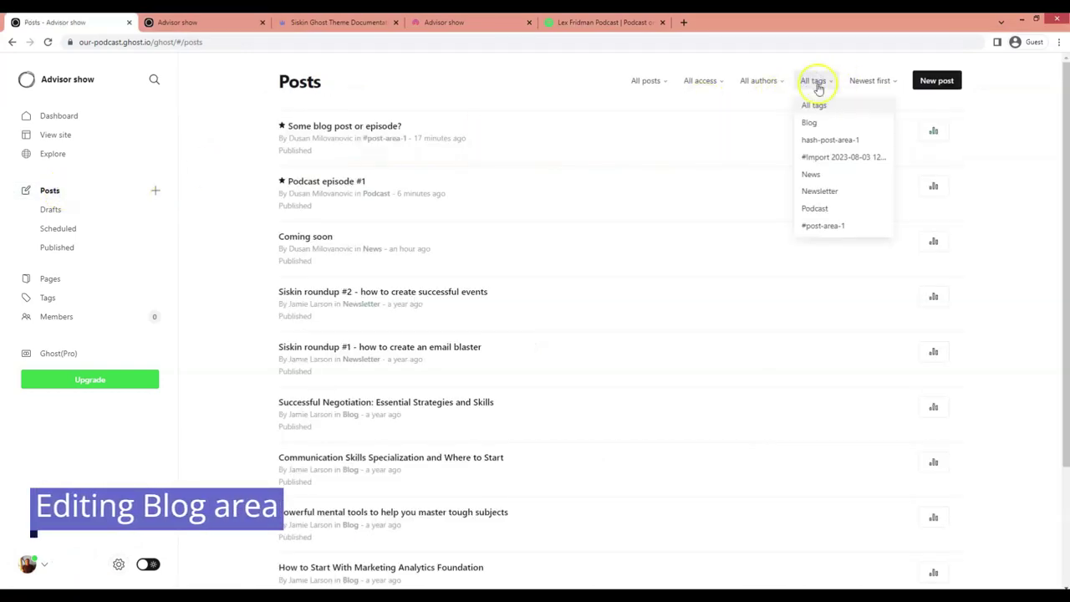
pyautogui.click(826, 121)
pyautogui.click(623, 144)
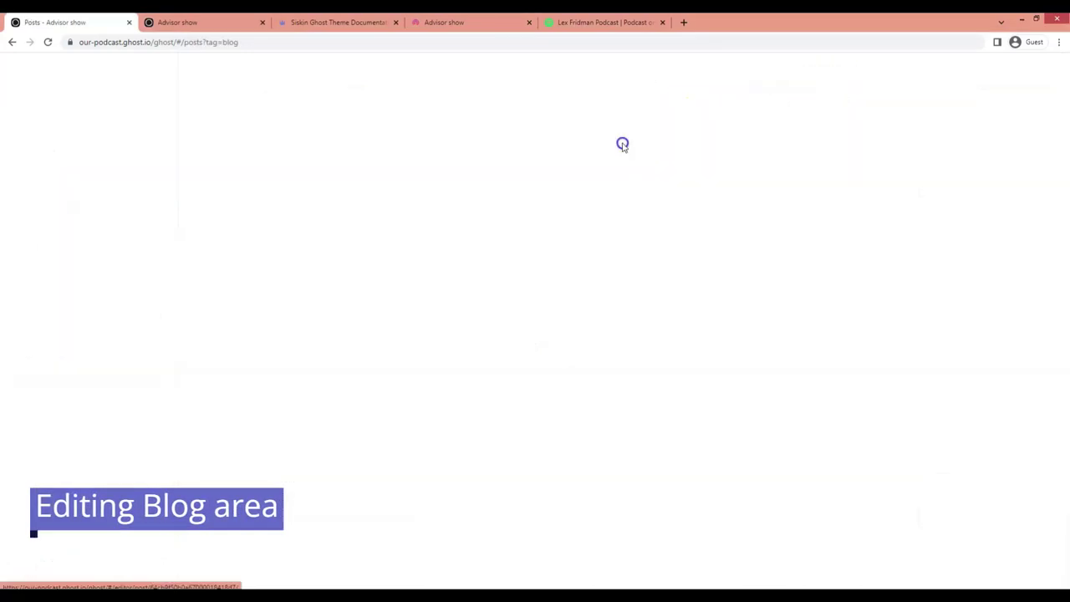
pyautogui.click(38, 82)
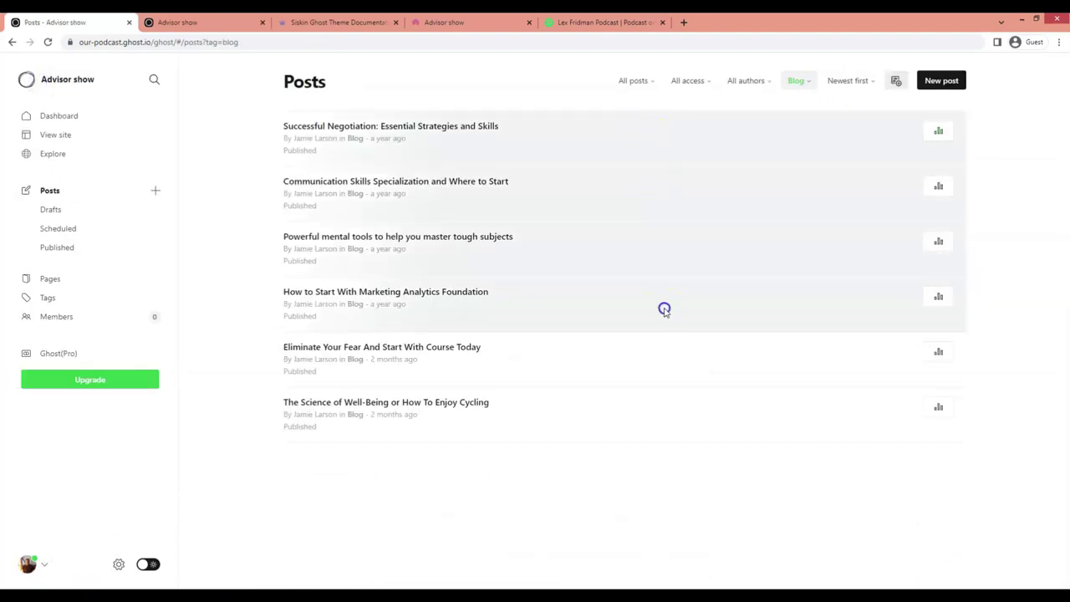
pyautogui.click(667, 420)
pyautogui.rightClick(781, 126)
pyautogui.click(813, 220)
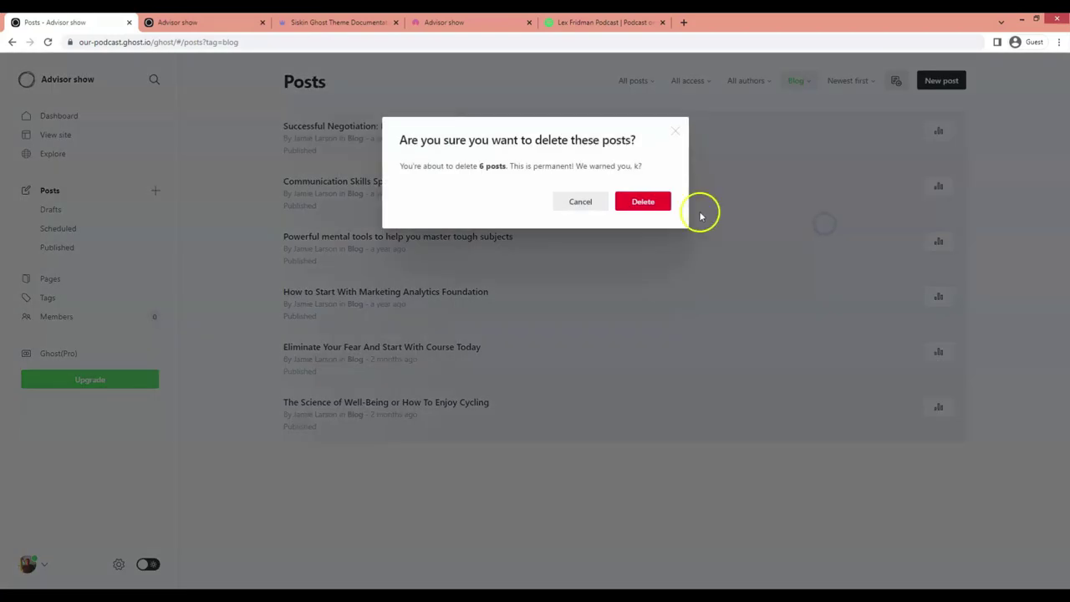
pyautogui.click(648, 205)
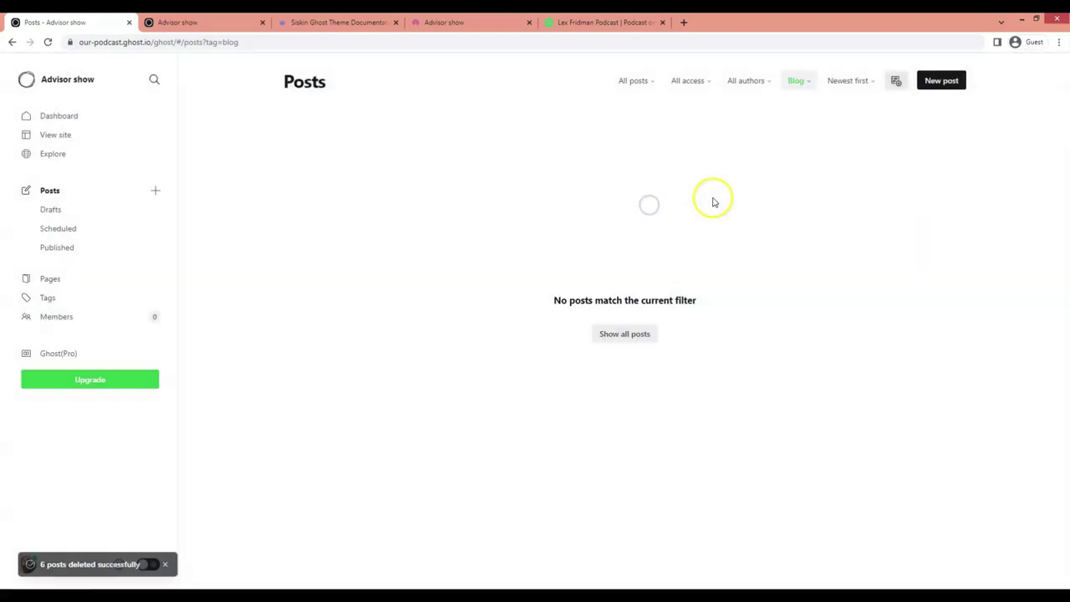
# Step: Create a new post titled "Blog test post 1"
pyautogui.click(154, 193)
pyautogui.write('B')
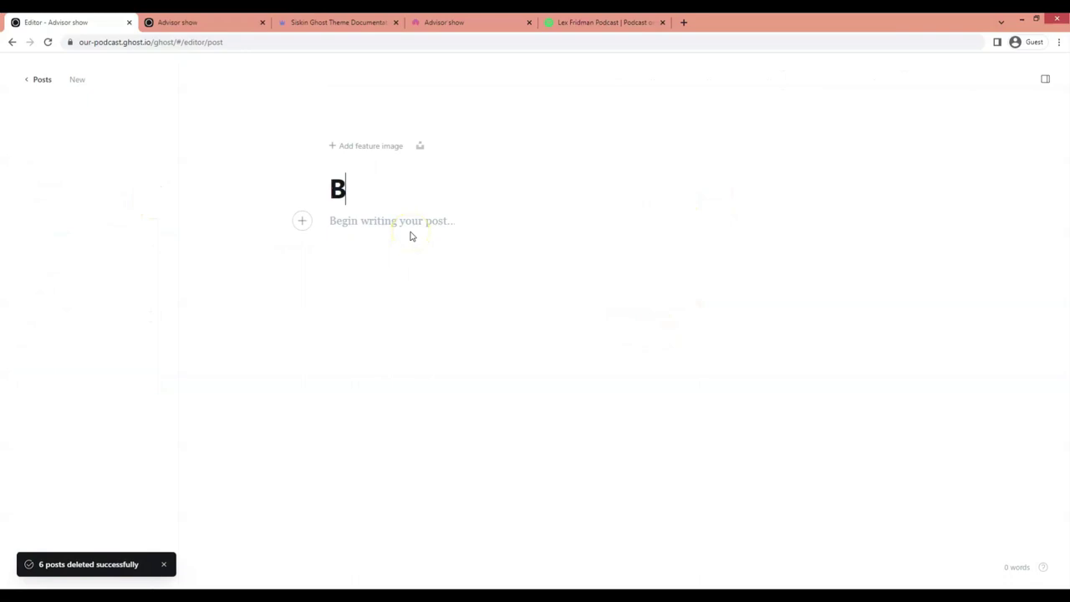
pyautogui.write('log test')
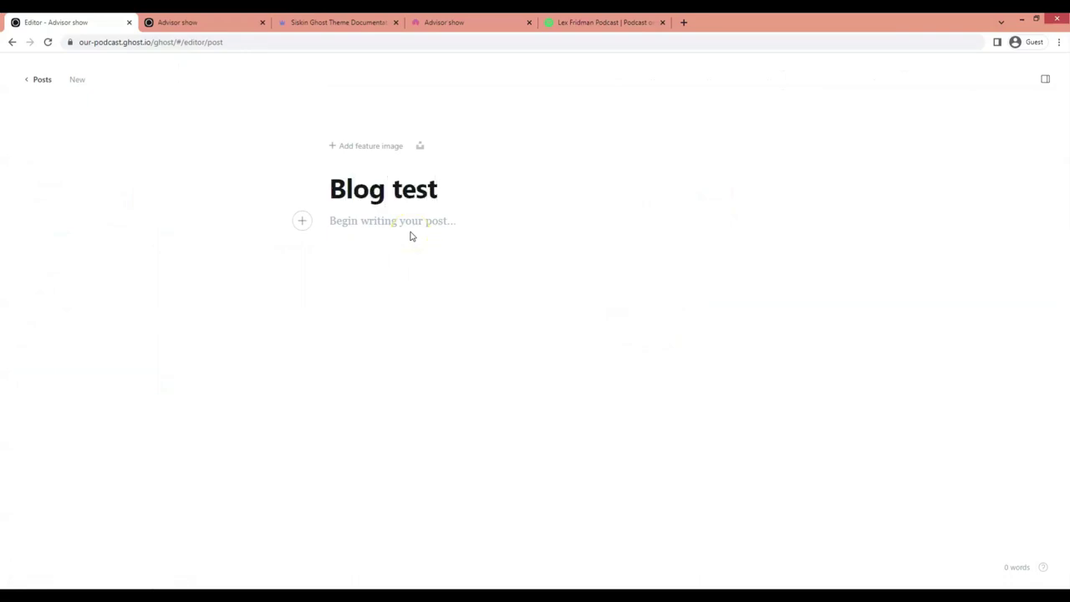
pyautogui.write(' post 1')
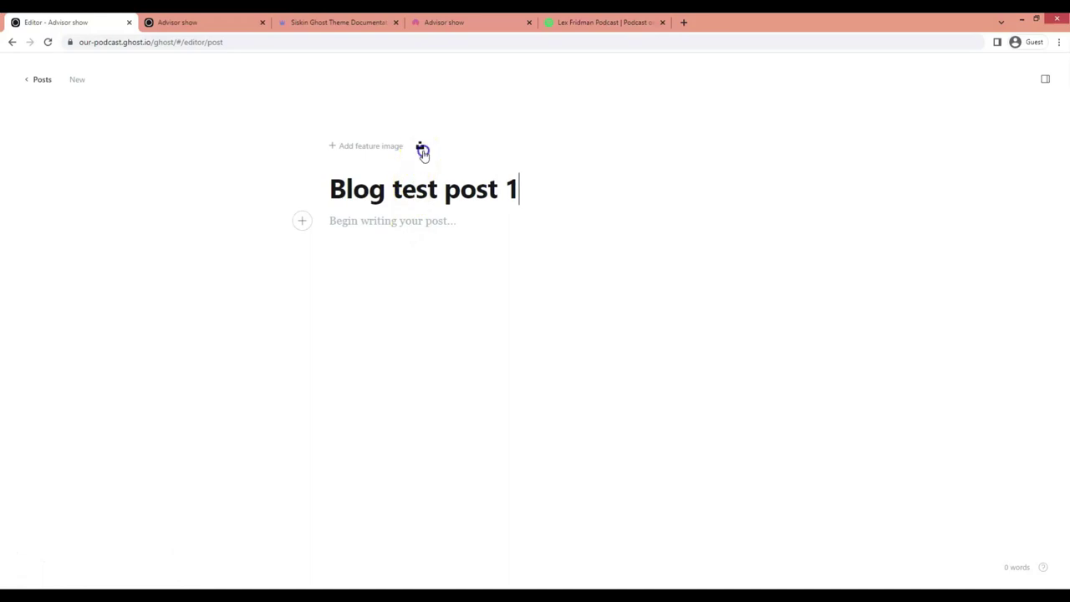
# Step: Search Unsplash for "cars" and insert the photo of a row of vintage cars as the post's feature image
pyautogui.click(420, 146)
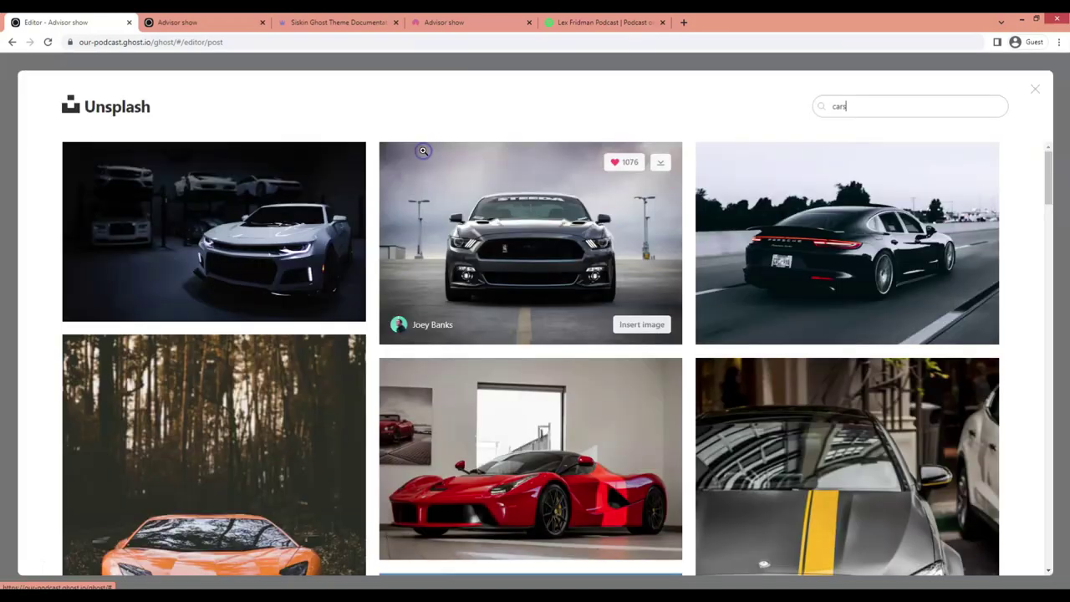
pyautogui.moveTo(641, 473)
pyautogui.scroll(-1, 635, 476)
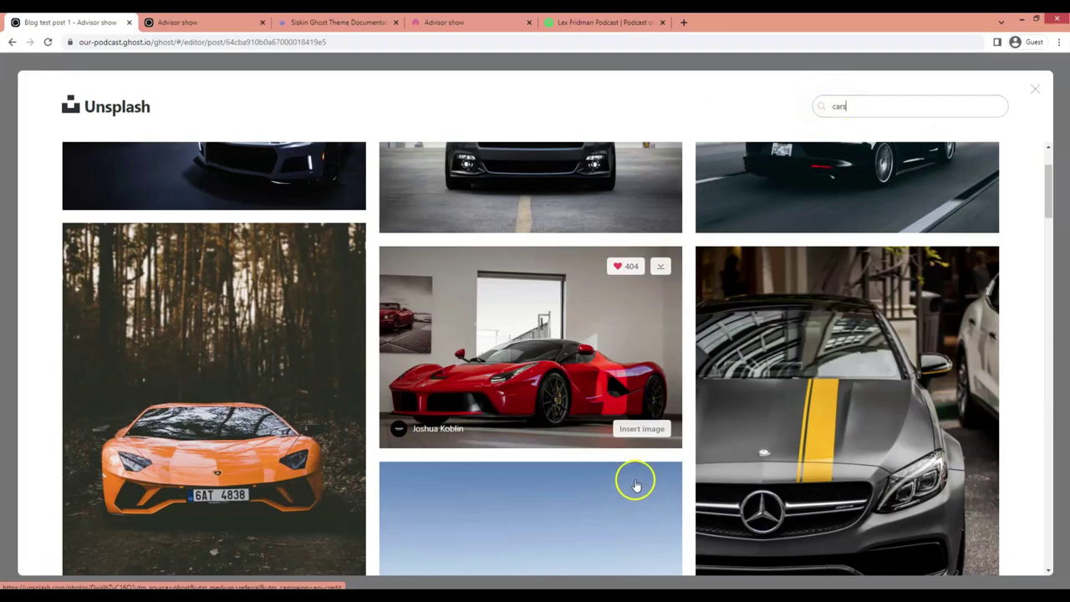
pyautogui.scroll(-2, 291, 443)
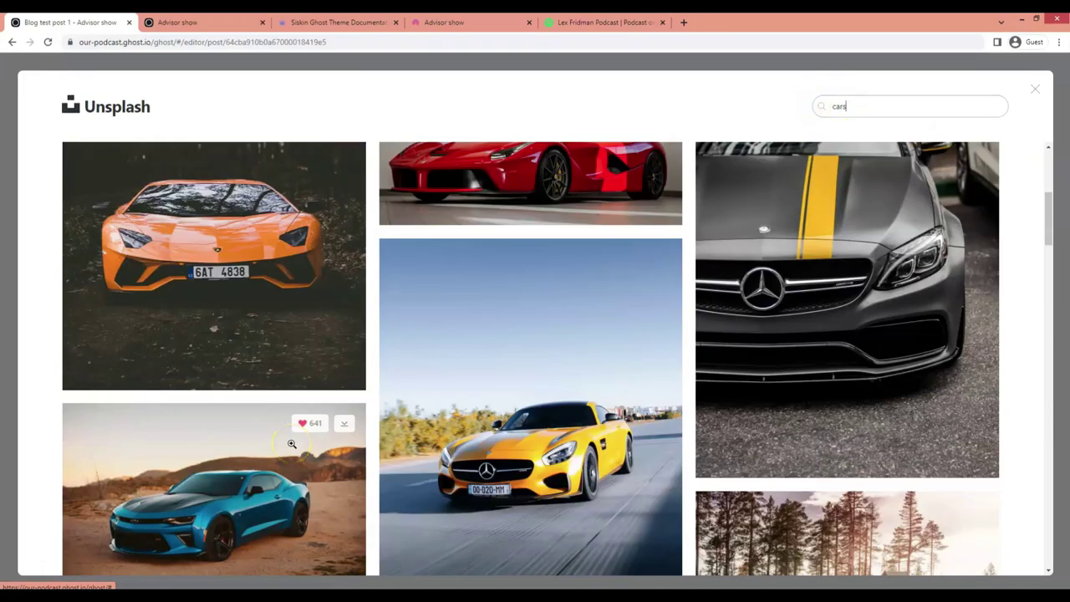
pyautogui.scroll(2, 292, 443)
pyautogui.scroll(-4, 292, 443)
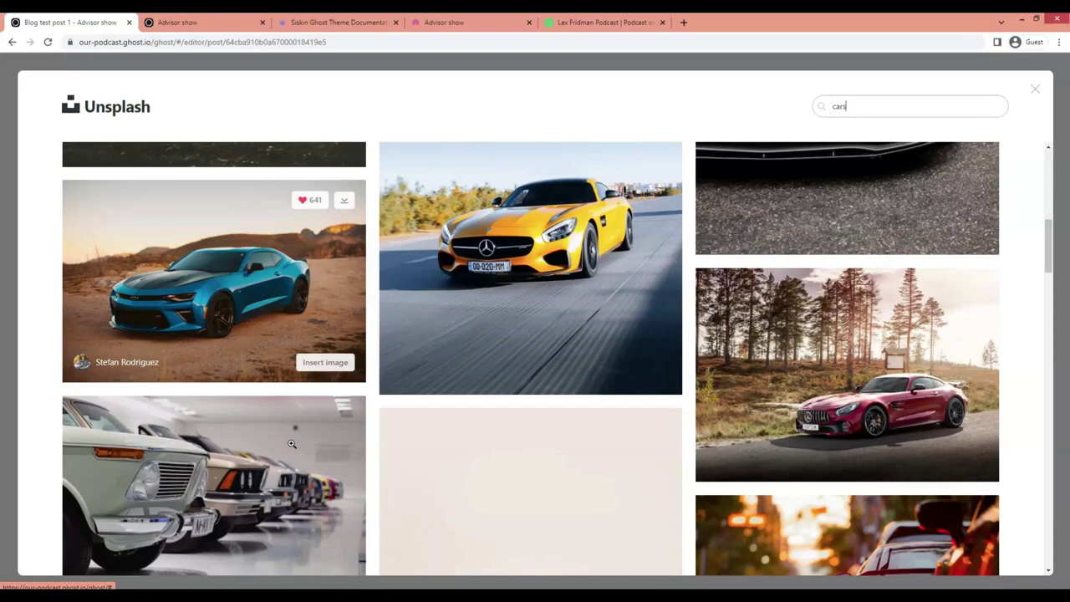
pyautogui.scroll(-1, 326, 452)
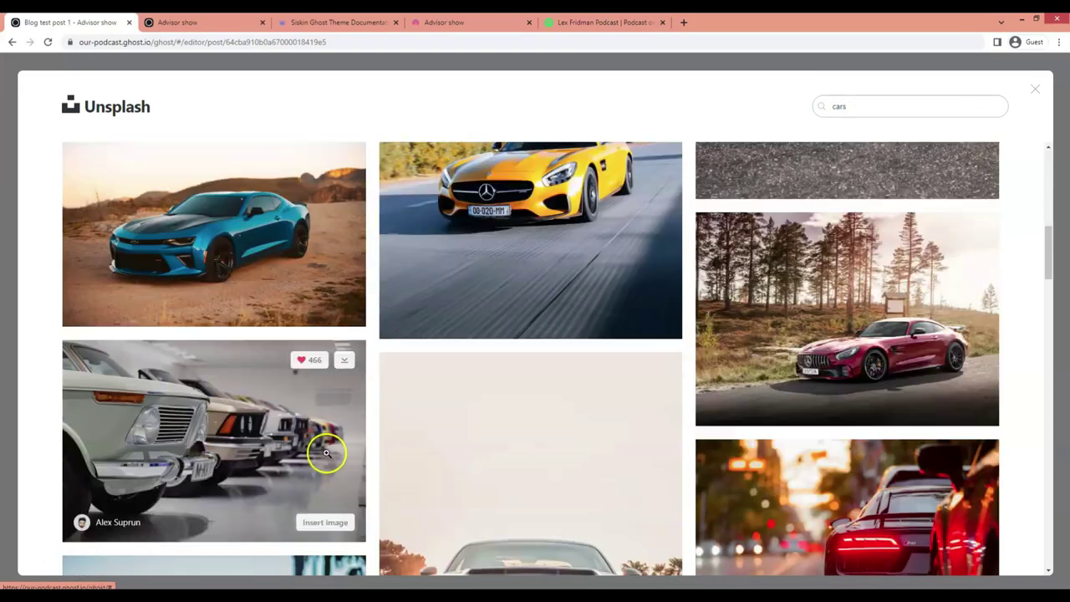
pyautogui.scroll(-2, 326, 452)
pyautogui.click(325, 409)
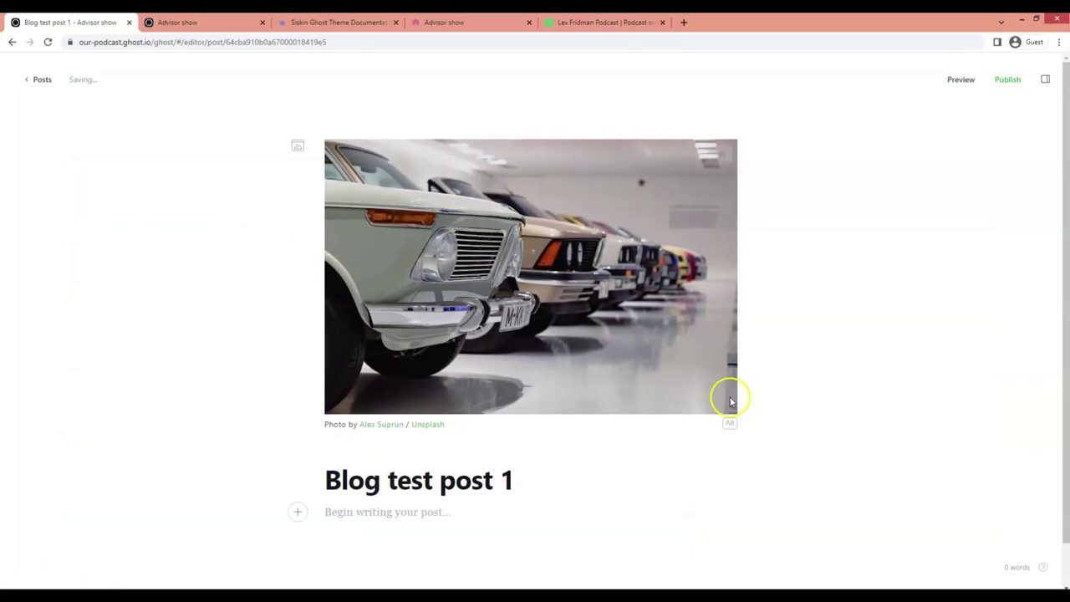
# Step: Enter "Some text goes here" as the post's body text and assign the Blog tag to the post
pyautogui.scroll(-1, 391, 459)
pyautogui.write('Some text goes here')
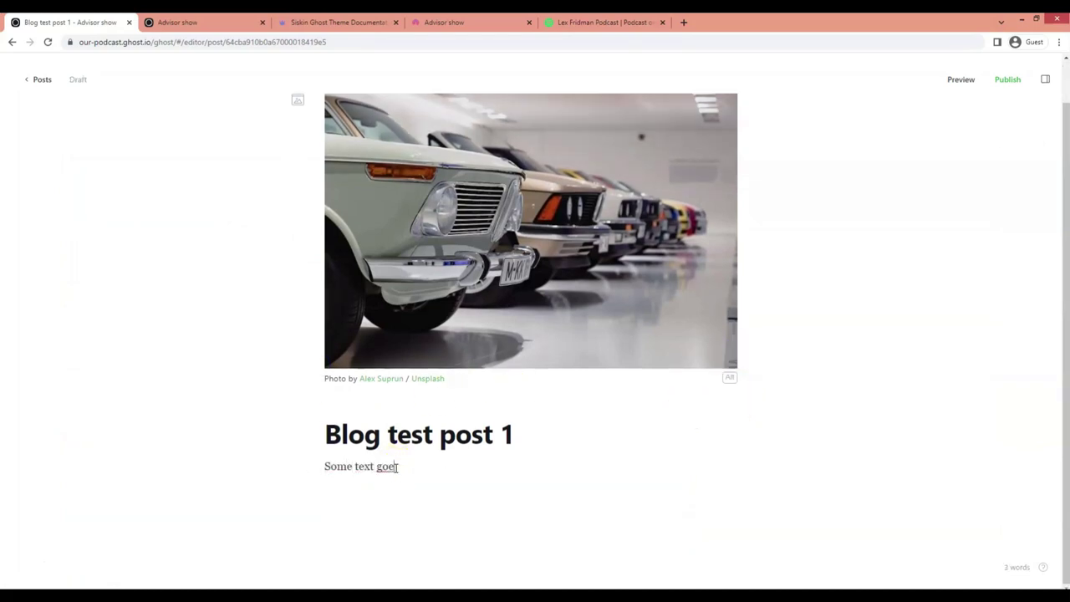
pyautogui.click(1045, 78)
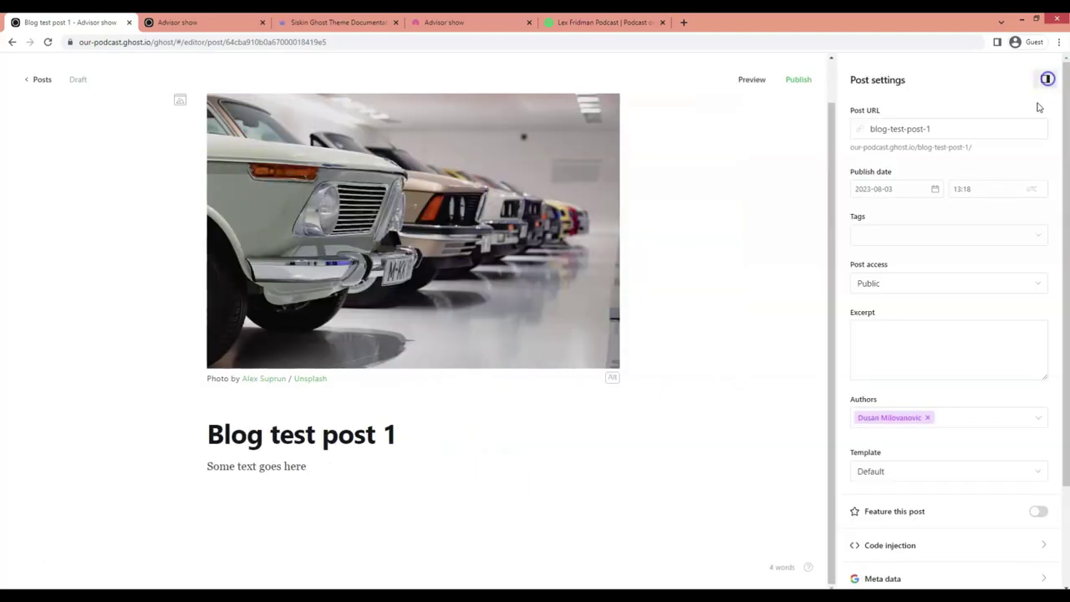
pyautogui.click(899, 240)
pyautogui.click(887, 260)
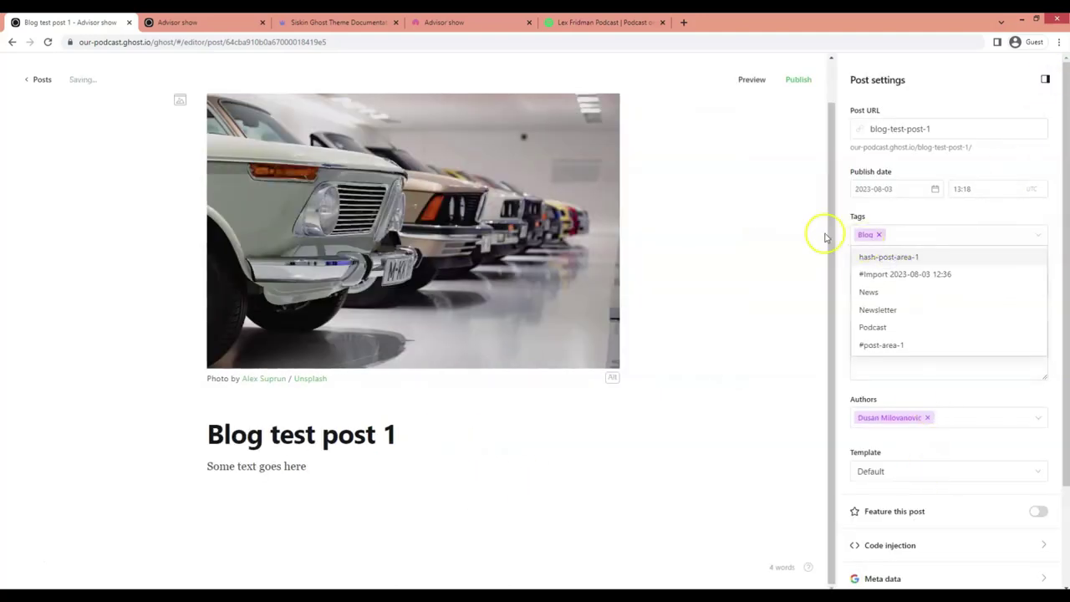
# Step: Publish the "Blog test post 1" post on the site right now
pyautogui.click(798, 80)
pyautogui.click(444, 396)
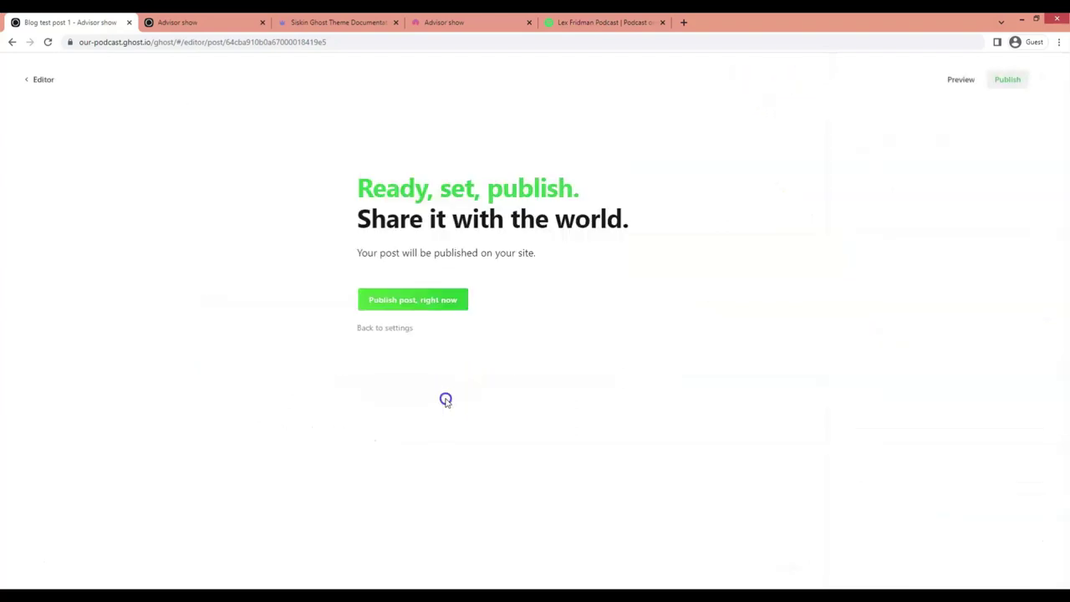
pyautogui.click(410, 299)
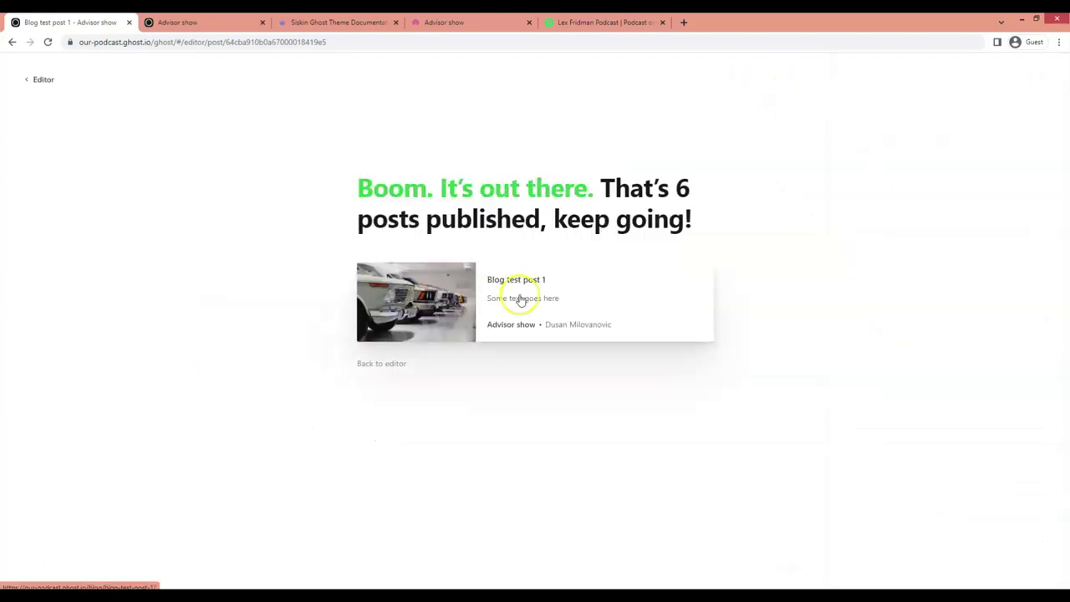
# Step: Reload the live homepage, check the new post under My Writings, view the full blog listing, and return to the homepage
pyautogui.hotkey('ctrl', 'Tab')
pyautogui.press('F5')
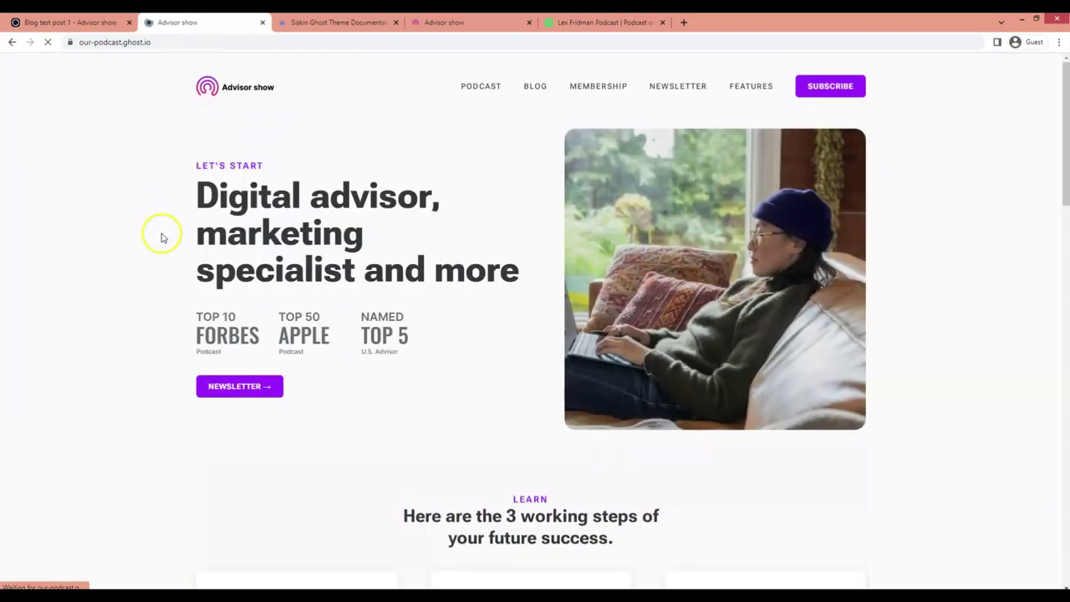
pyautogui.scroll(-7, 193, 320)
pyautogui.scroll(-7, 194, 324)
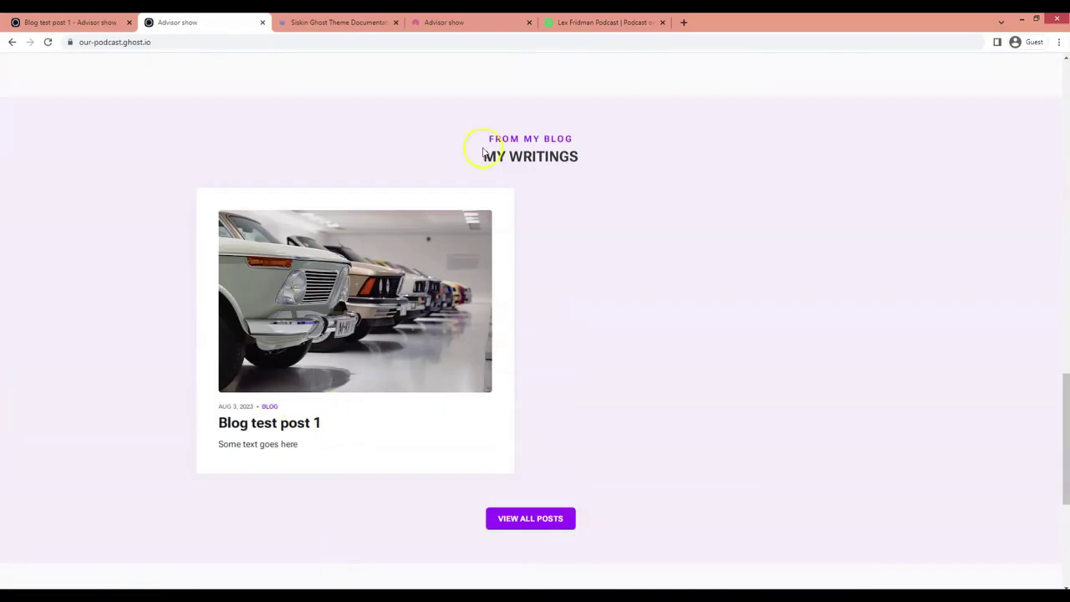
pyautogui.click(548, 525)
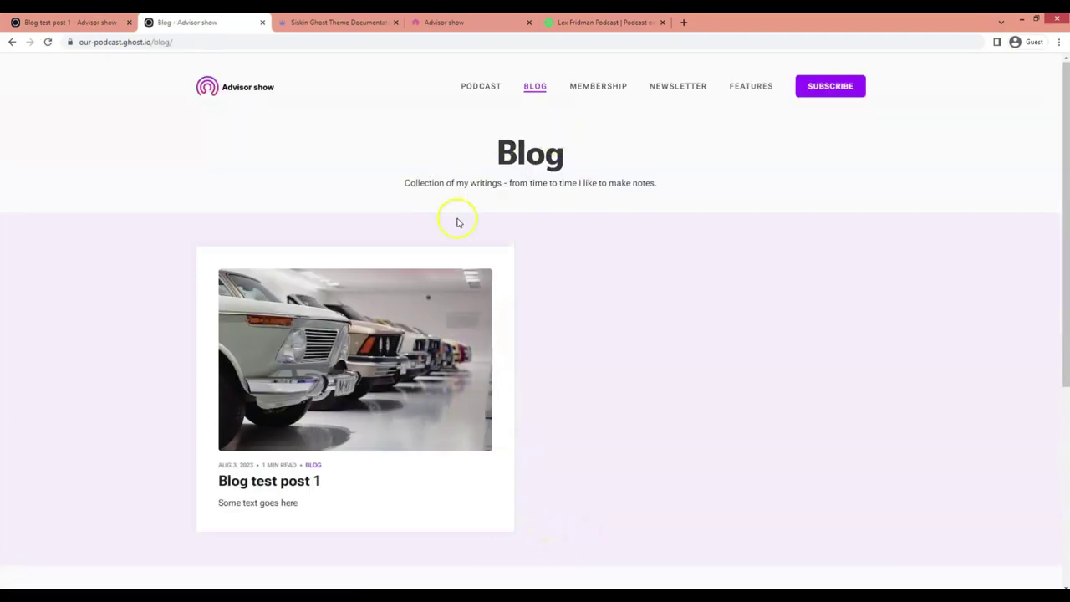
pyautogui.click(205, 87)
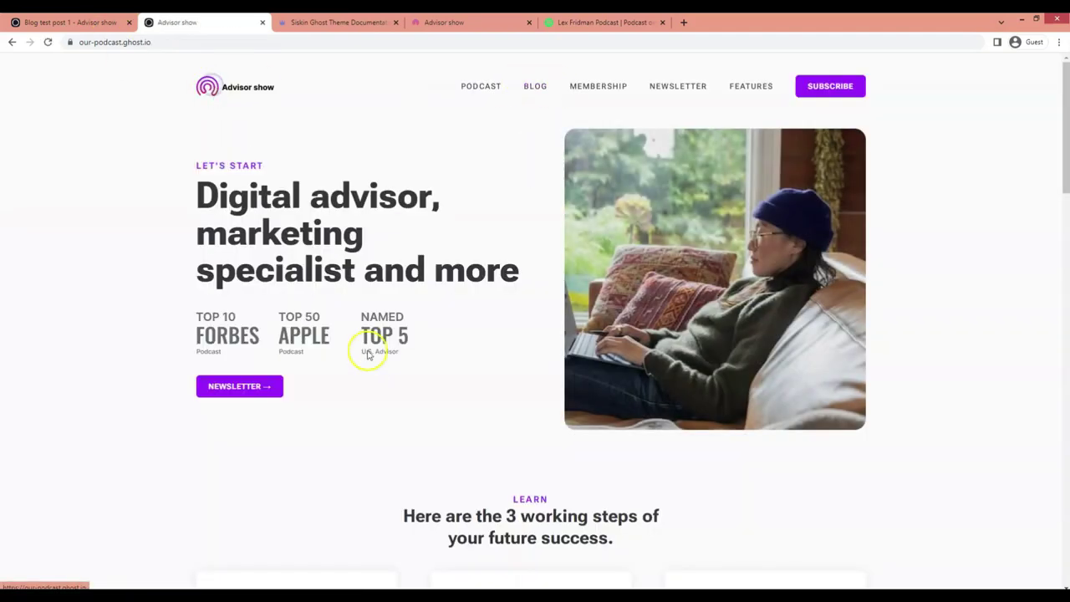
pyautogui.scroll(-6, 367, 355)
pyautogui.scroll(-8, 377, 360)
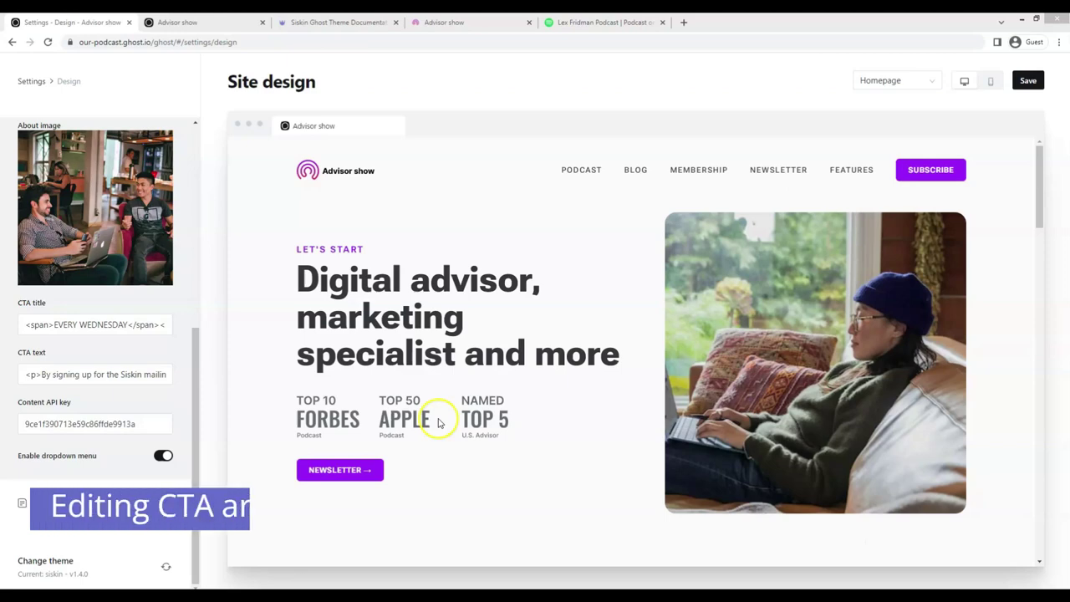
# Step: Change the span text in the homepage CTA title to "EVERY MORNING" and check it in the site preview
pyautogui.scroll(-5, 464, 431)
pyautogui.scroll(-15, 465, 430)
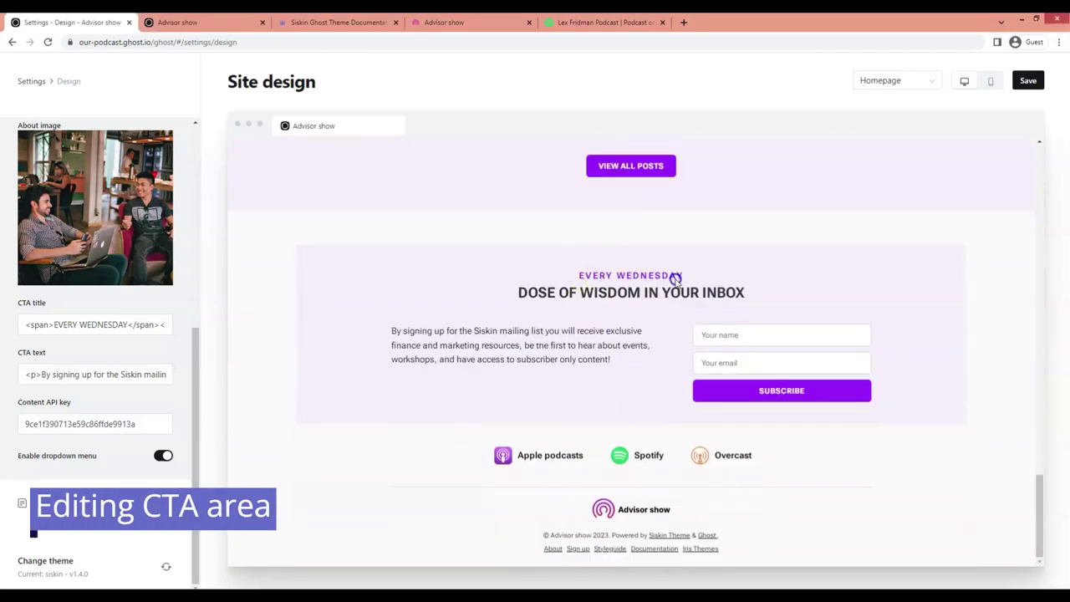
pyautogui.click(109, 325)
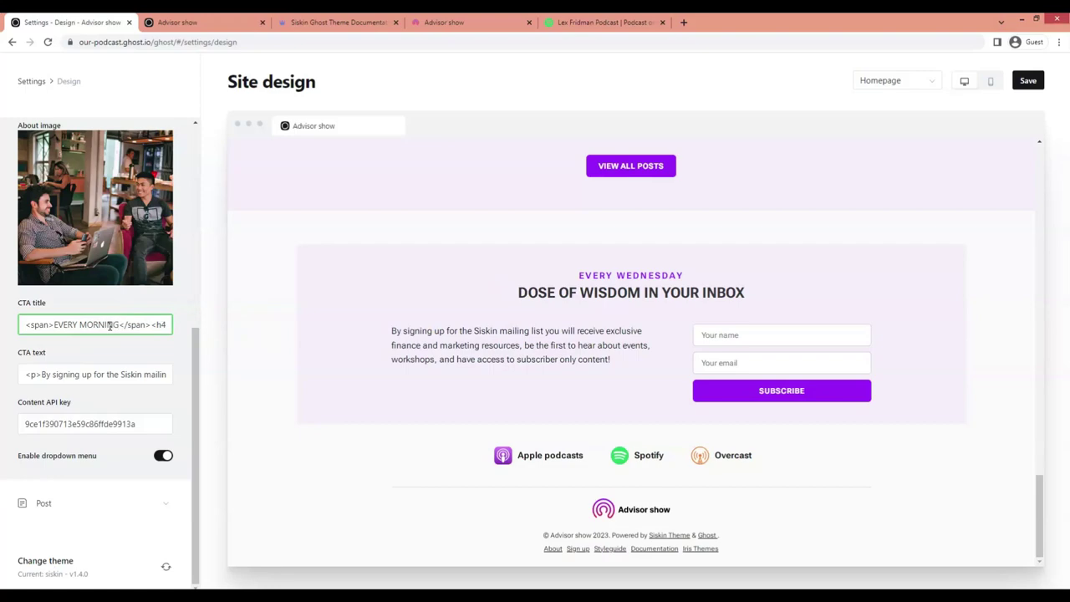
pyautogui.click(395, 337)
pyautogui.scroll(-10, 469, 441)
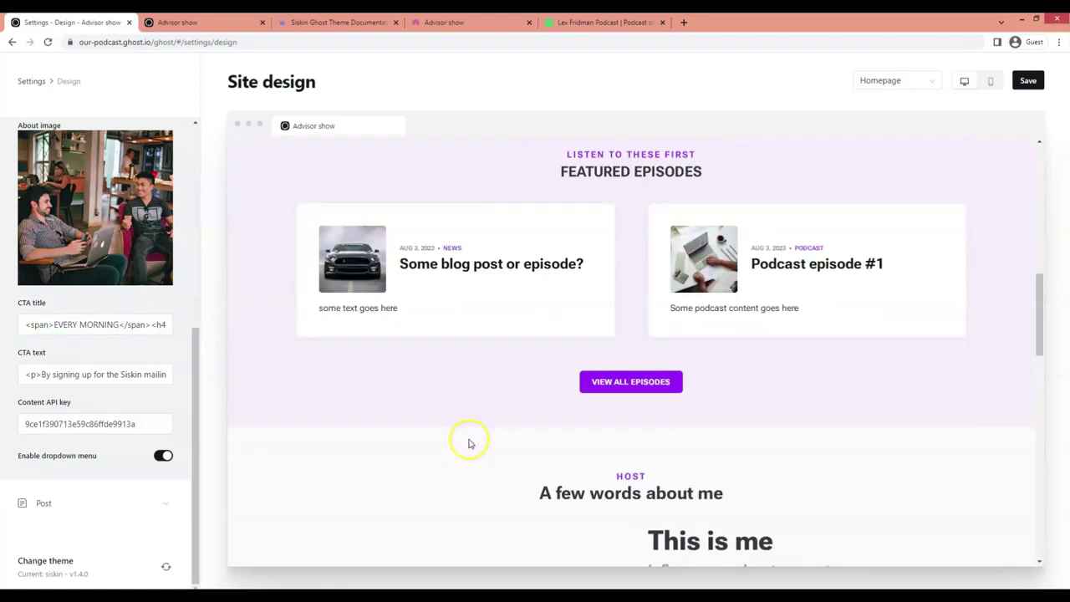
pyautogui.scroll(-3, 469, 444)
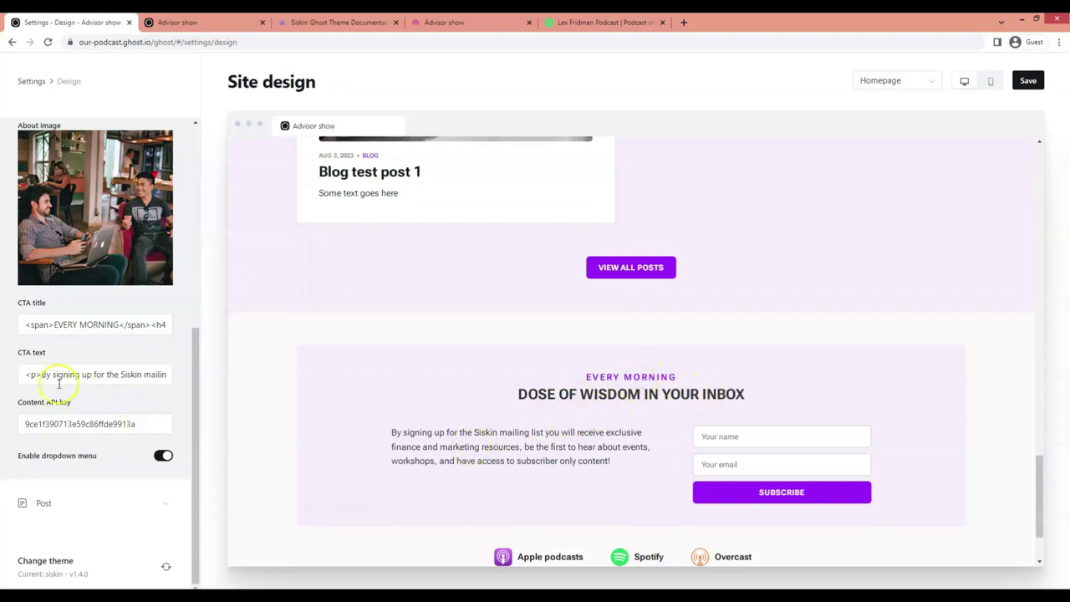
# Step: Replace "Siskin" with "Advisor show" in the CTA text and save the site design
pyautogui.click(123, 375)
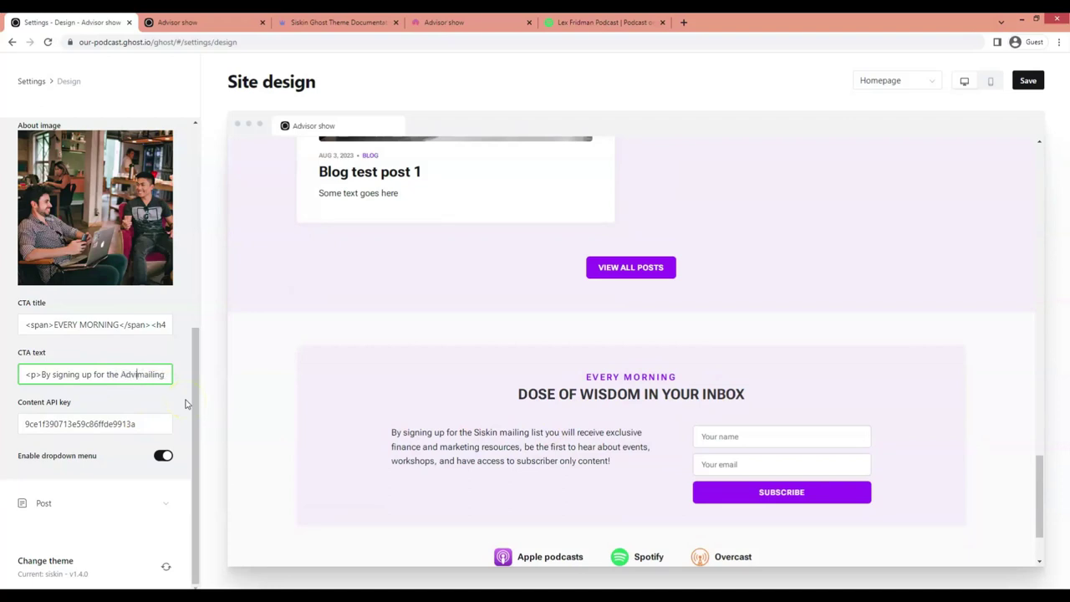
pyautogui.write('w')
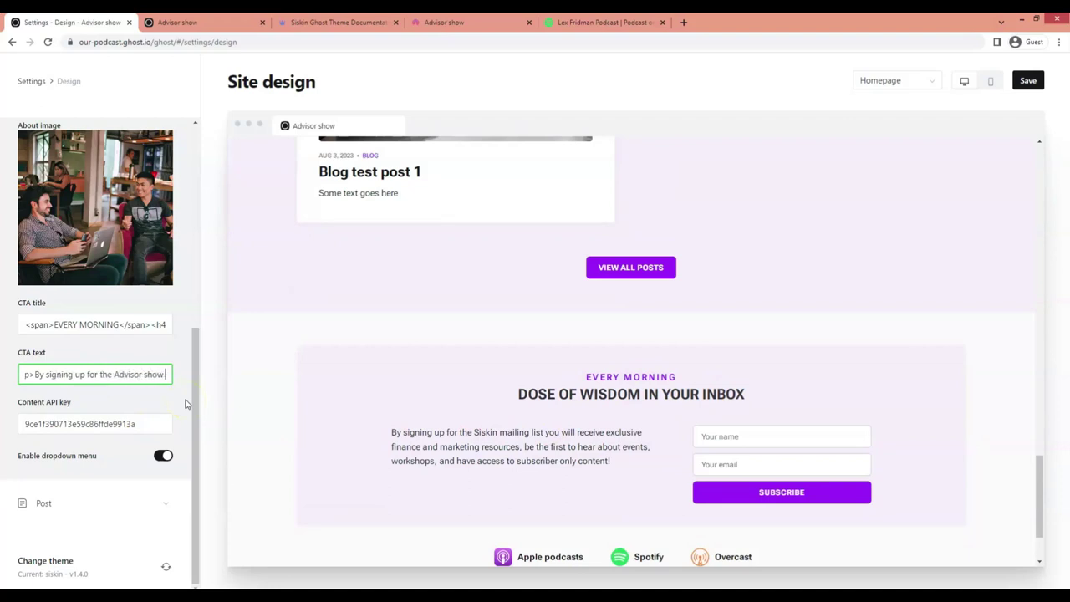
pyautogui.click(393, 375)
pyautogui.scroll(-1, 804, 424)
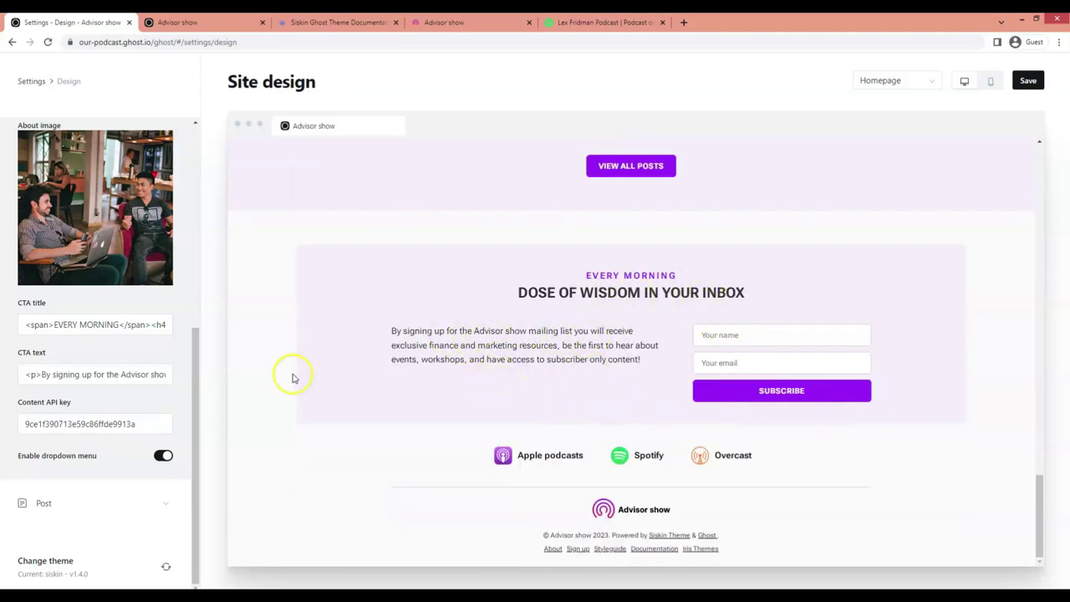
pyautogui.click(1017, 86)
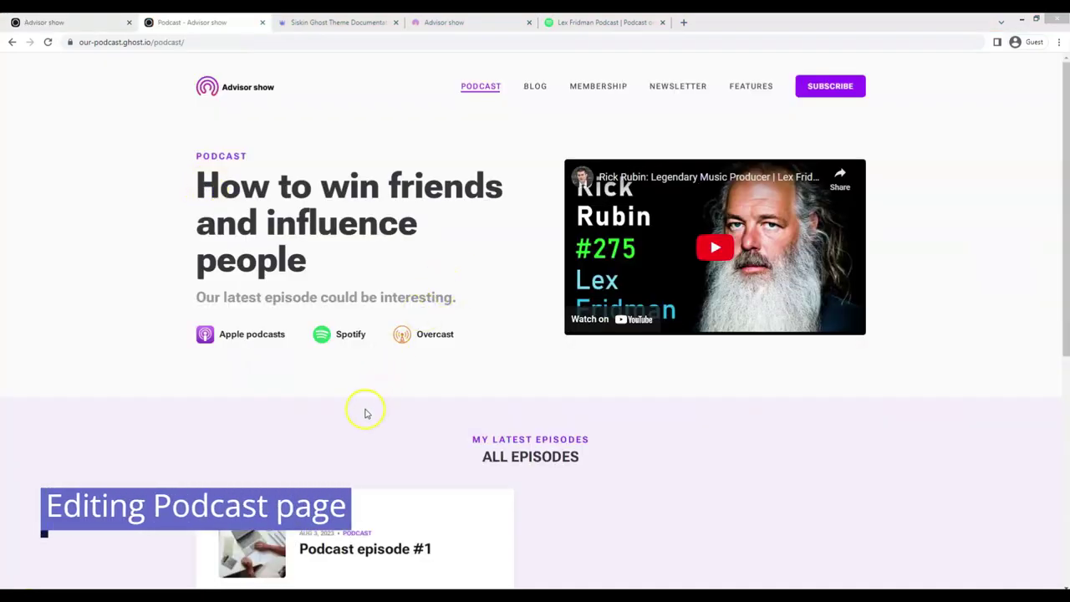
# Step: Review the live podcast page, then set the Podcast tag's description to "My super cool podcast"
pyautogui.scroll(-2, 435, 459)
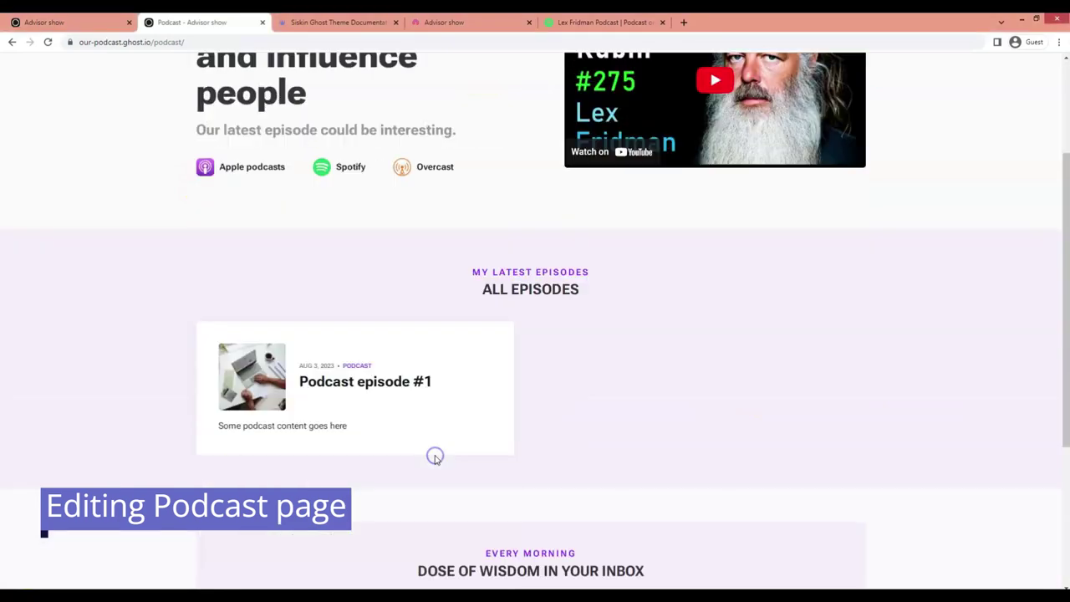
pyautogui.scroll(2, 435, 459)
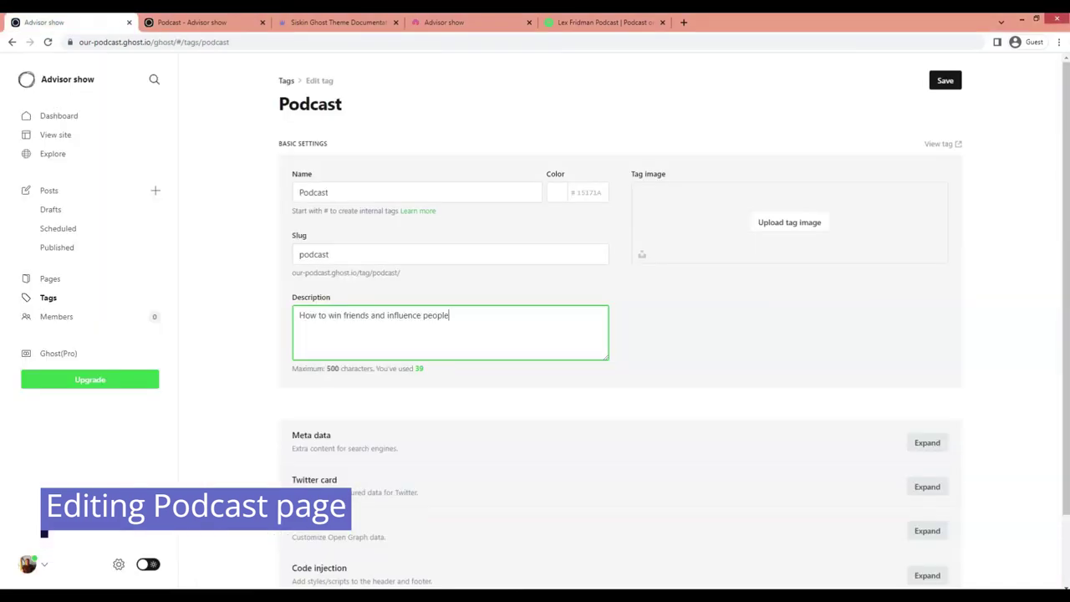
pyautogui.click(50, 298)
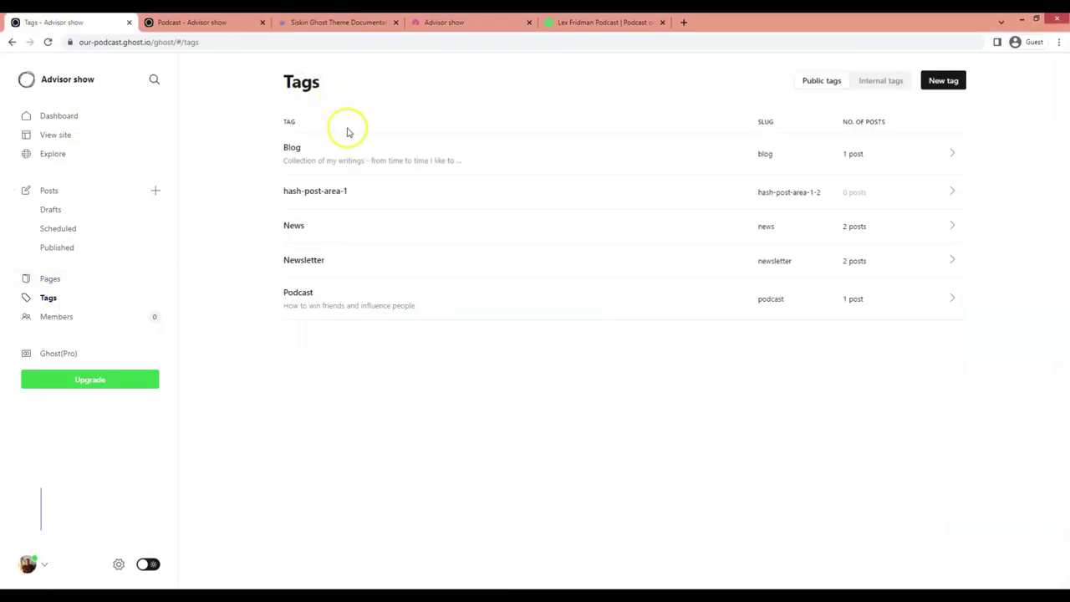
pyautogui.click(351, 296)
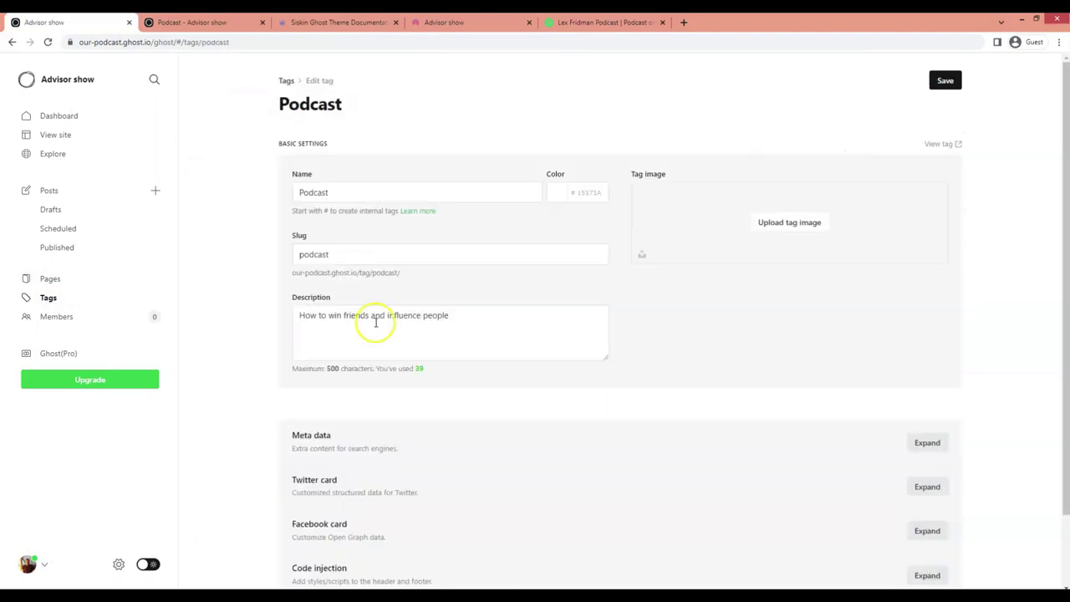
pyautogui.moveTo(459, 315); pyautogui.dragTo(289, 317)
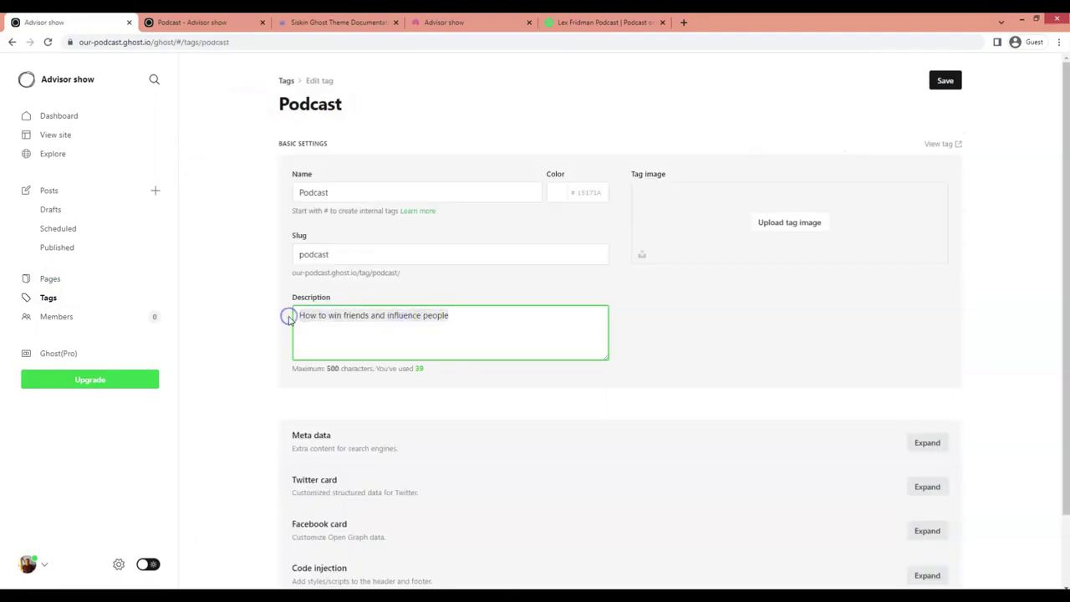
pyautogui.write('My super cool podcast')
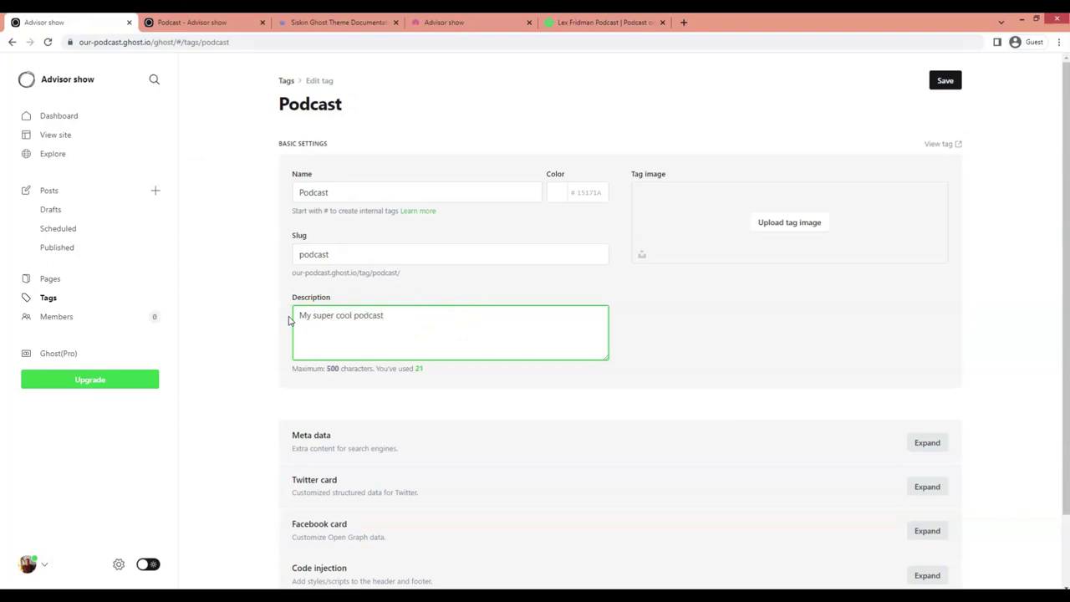
pyautogui.click(809, 317)
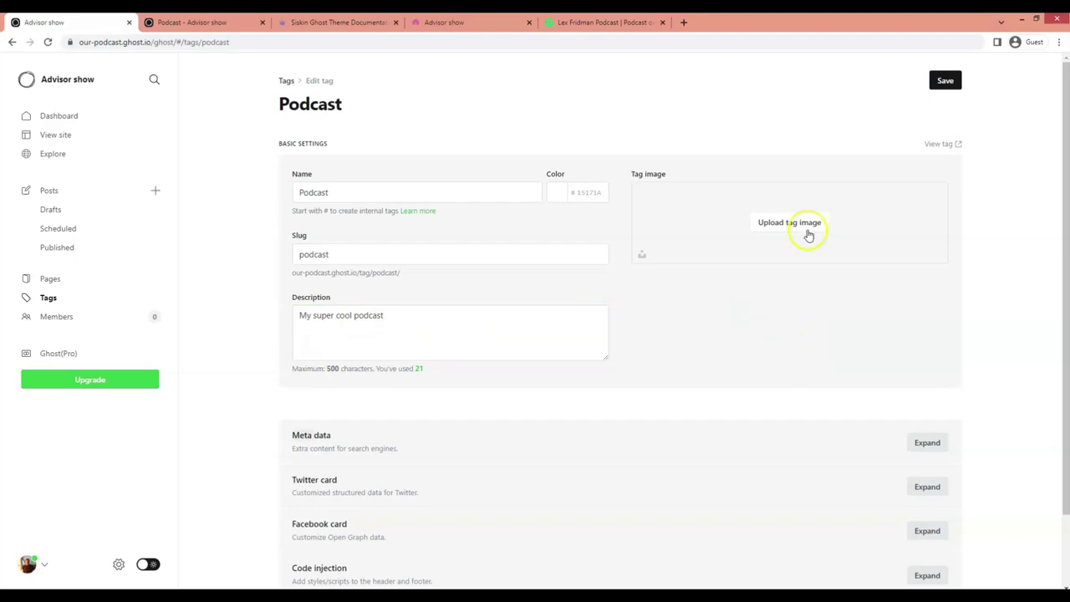
# Step: Insert the Unsplash photo of a red sports car's rear wheel as the Podcast tag's image
pyautogui.click(642, 254)
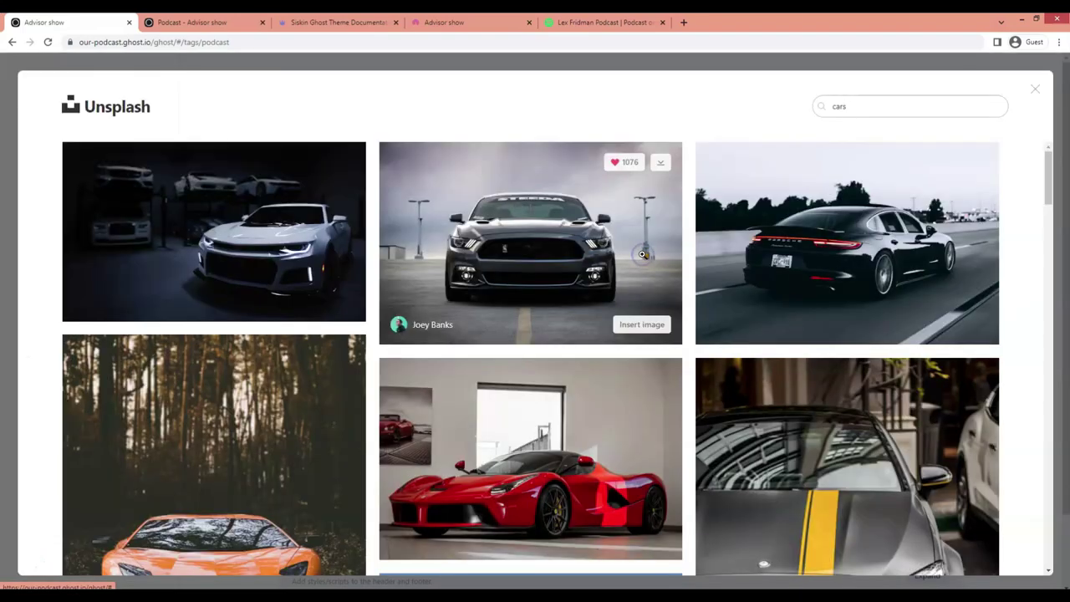
pyautogui.scroll(-10, 829, 287)
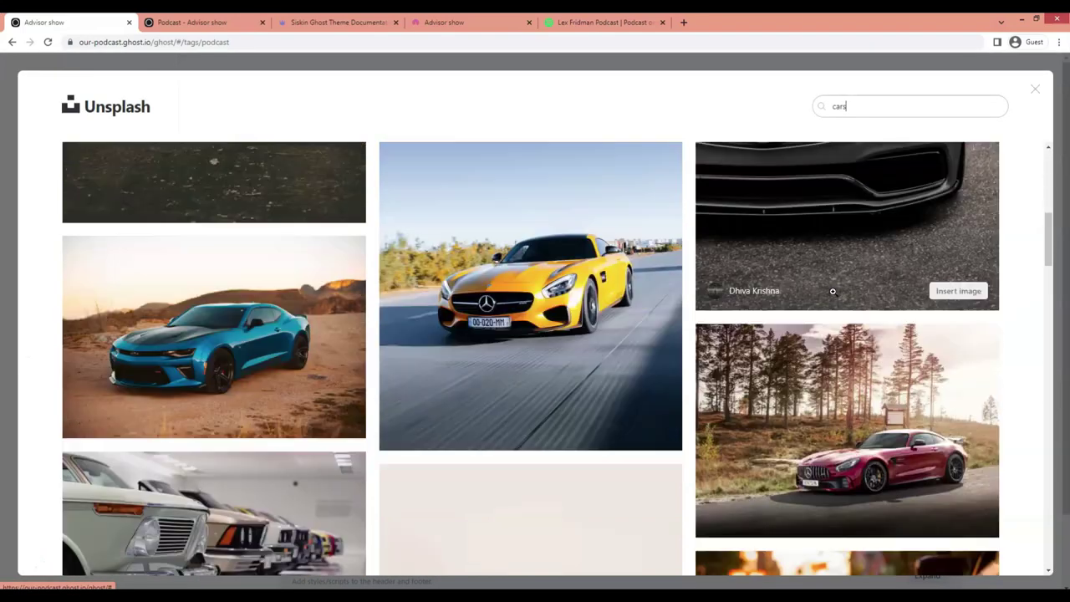
pyautogui.scroll(-2, 833, 290)
pyautogui.scroll(-3, 833, 290)
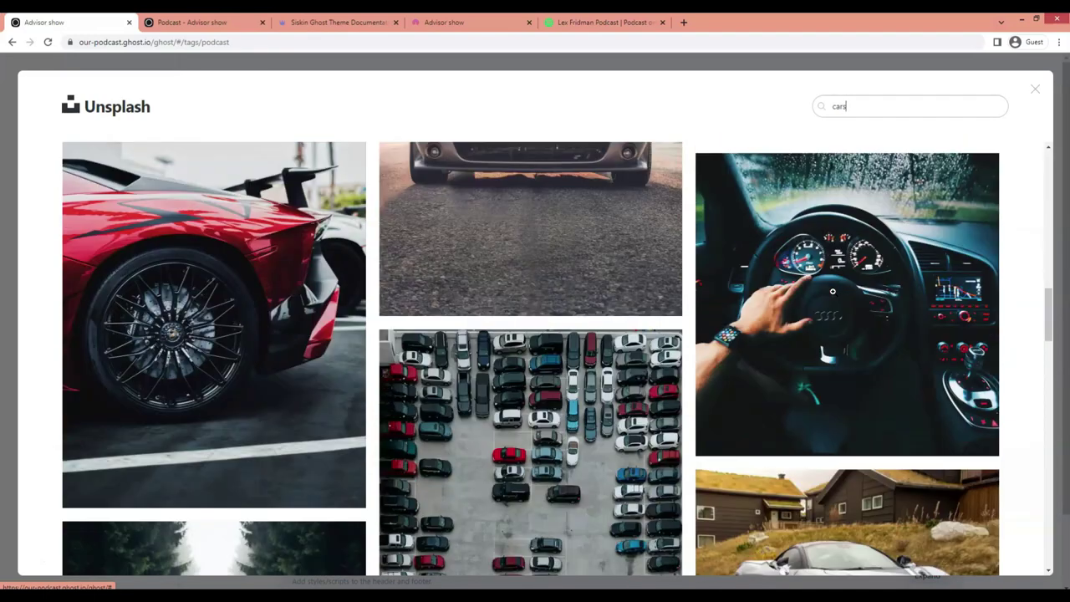
pyautogui.click(324, 432)
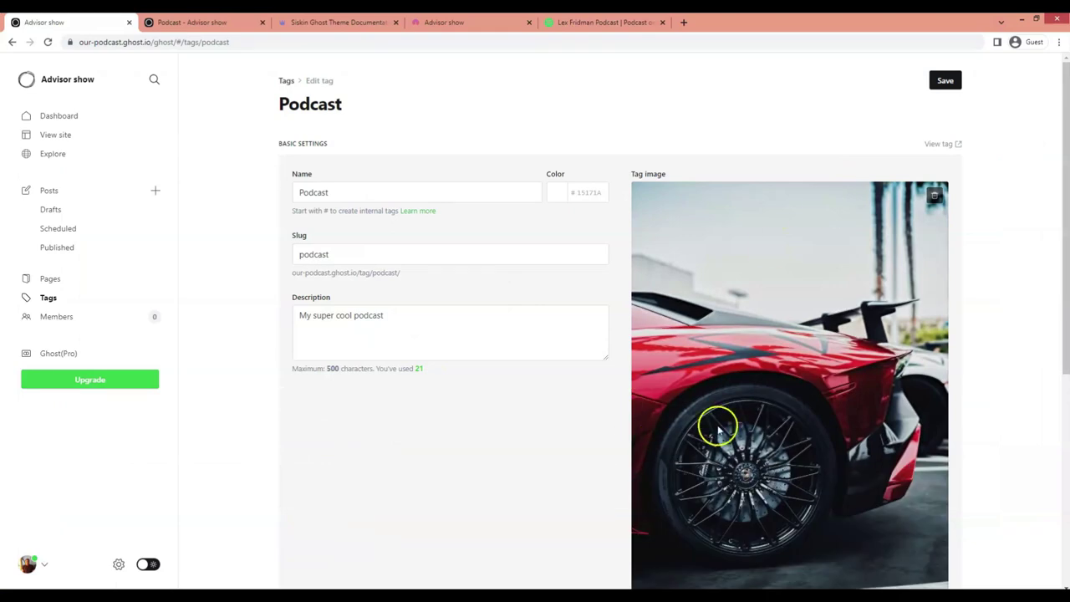
# Step: Save the Podcast tag and reload the live podcast page to check its description and image
pyautogui.click(943, 81)
pyautogui.hotkey('ctrl', 'Tab')
pyautogui.press('F5')
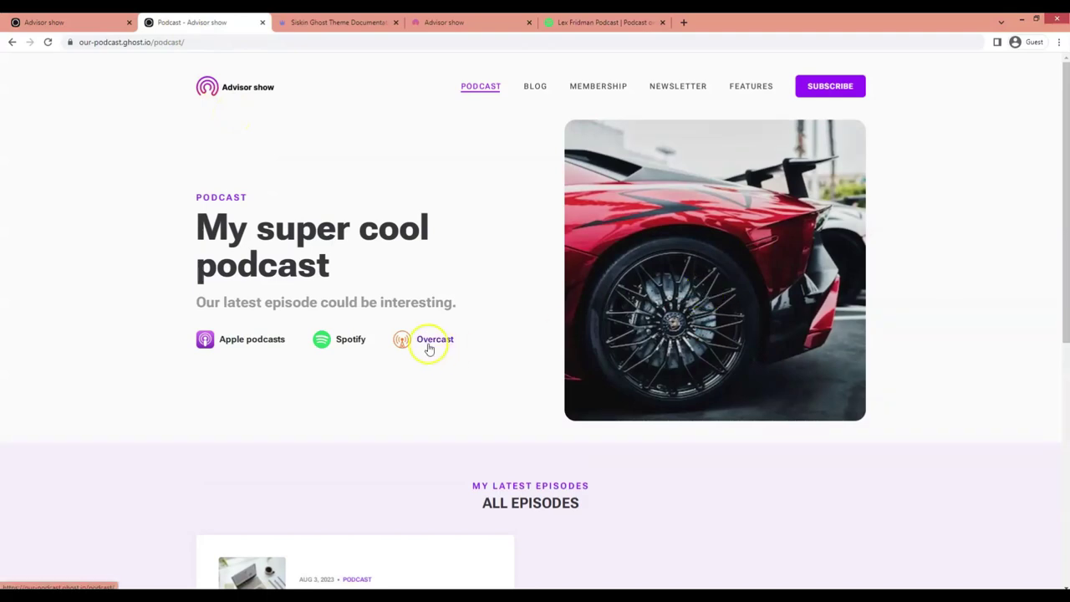
# Step: Remove the Podcast tag's image, save the tag, and reload the live podcast page
pyautogui.hotkey('ctrl', 'shift', 'Tab')
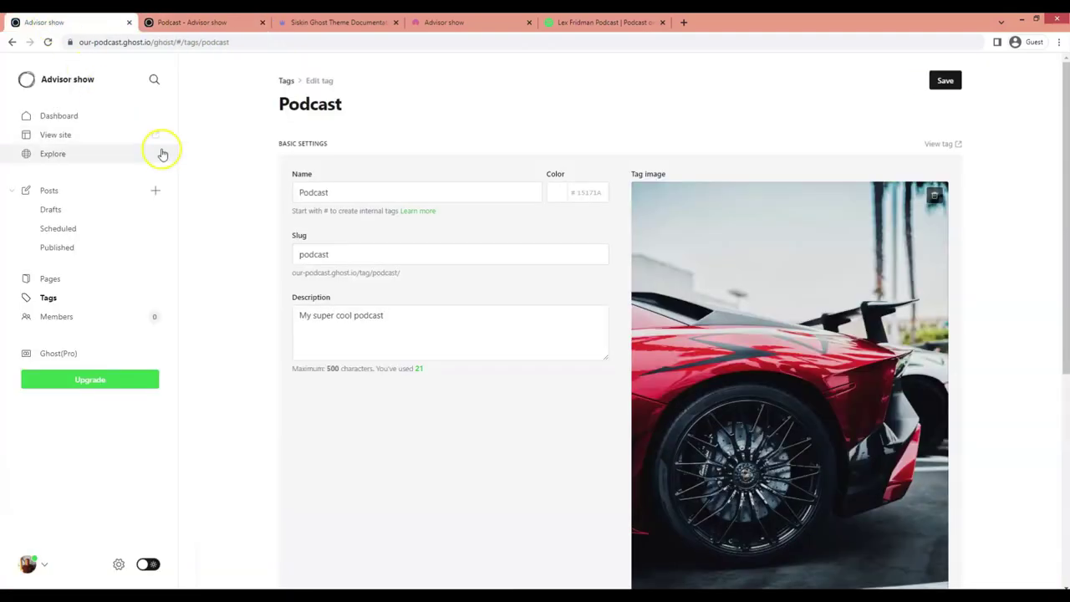
pyautogui.scroll(-2, 733, 406)
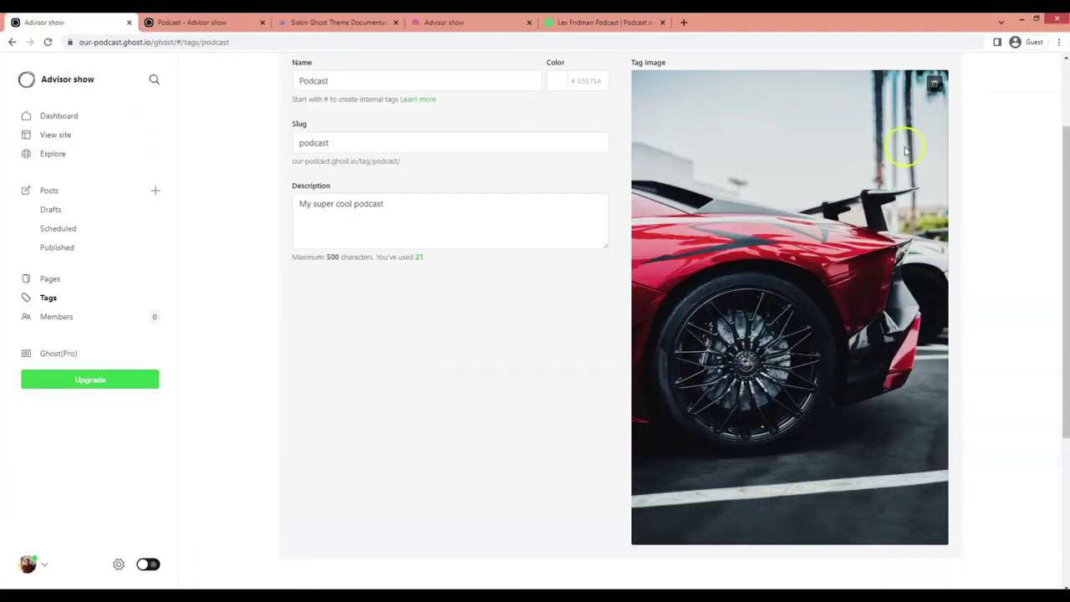
pyautogui.click(932, 85)
pyautogui.scroll(2, 873, 242)
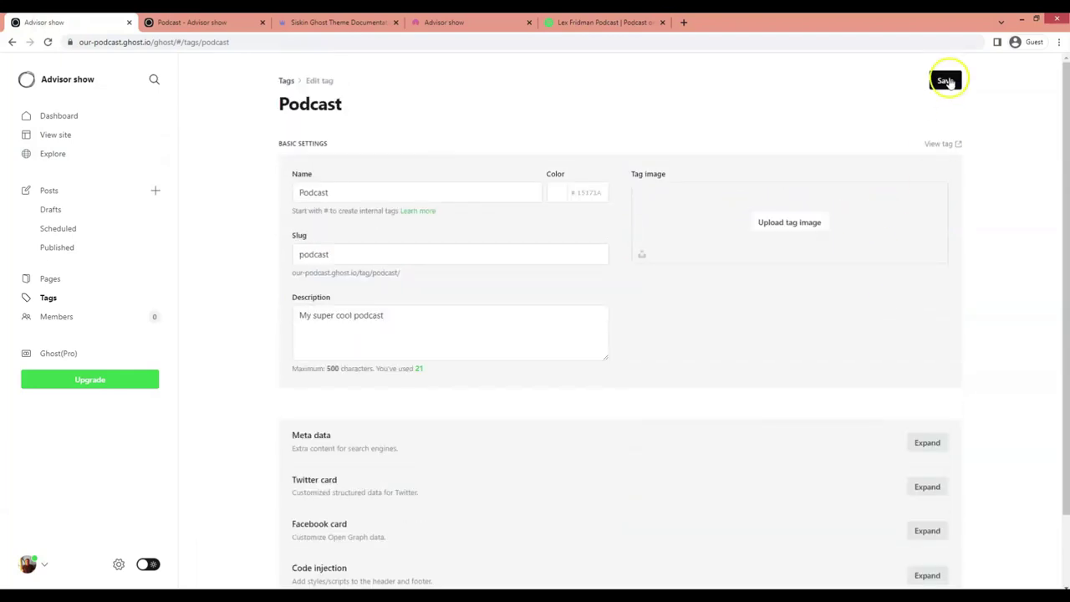
pyautogui.click(946, 79)
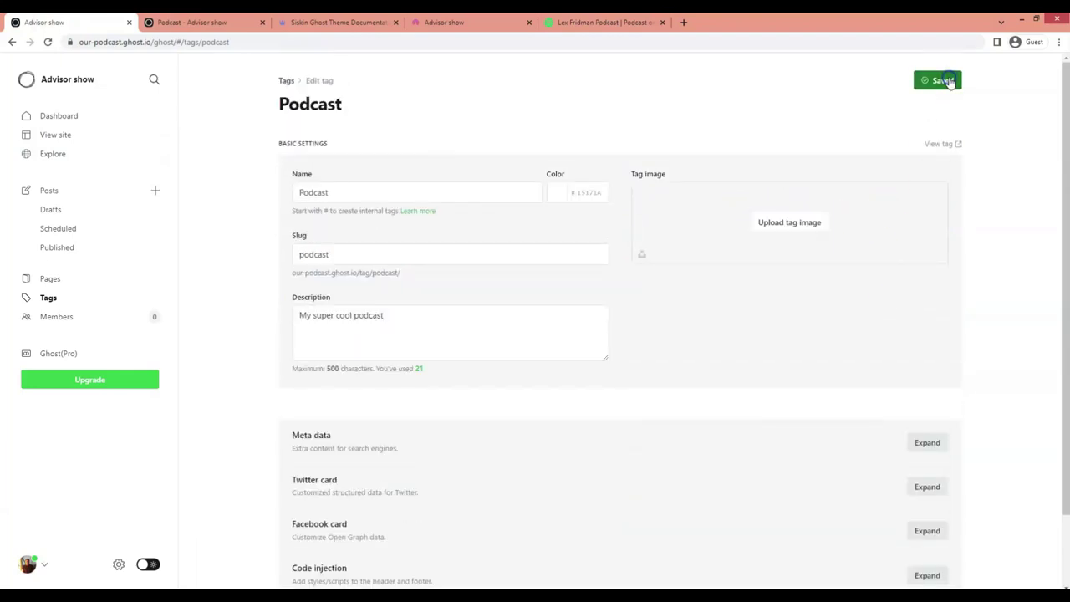
pyautogui.click(222, 20)
pyautogui.press('F5')
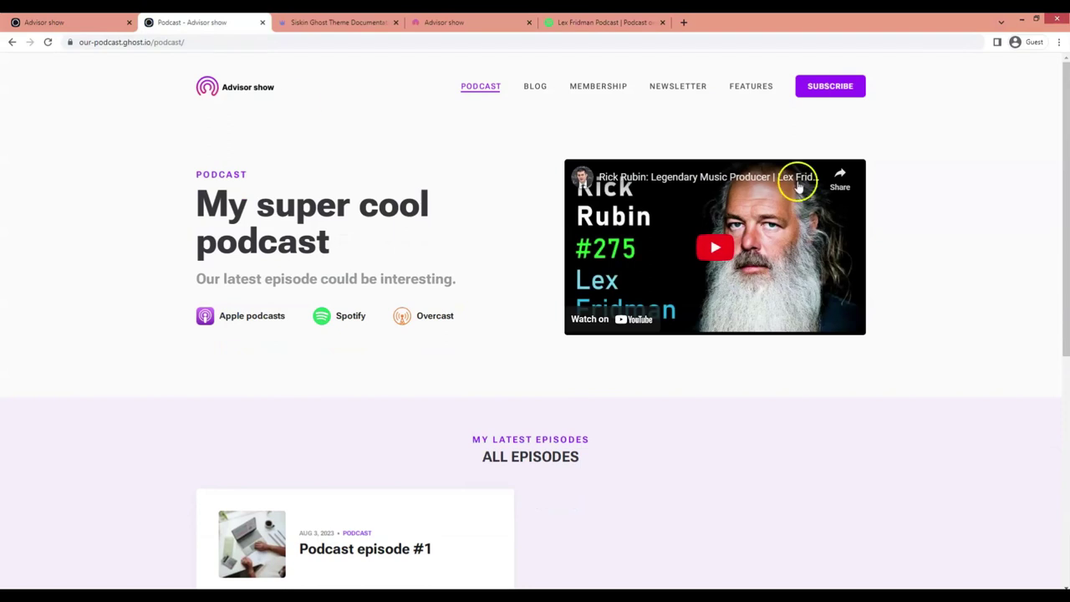
# Step: Expand the Podcast tag's Facebook card settings and examine the video embed code in the Facebook description
pyautogui.click(92, 21)
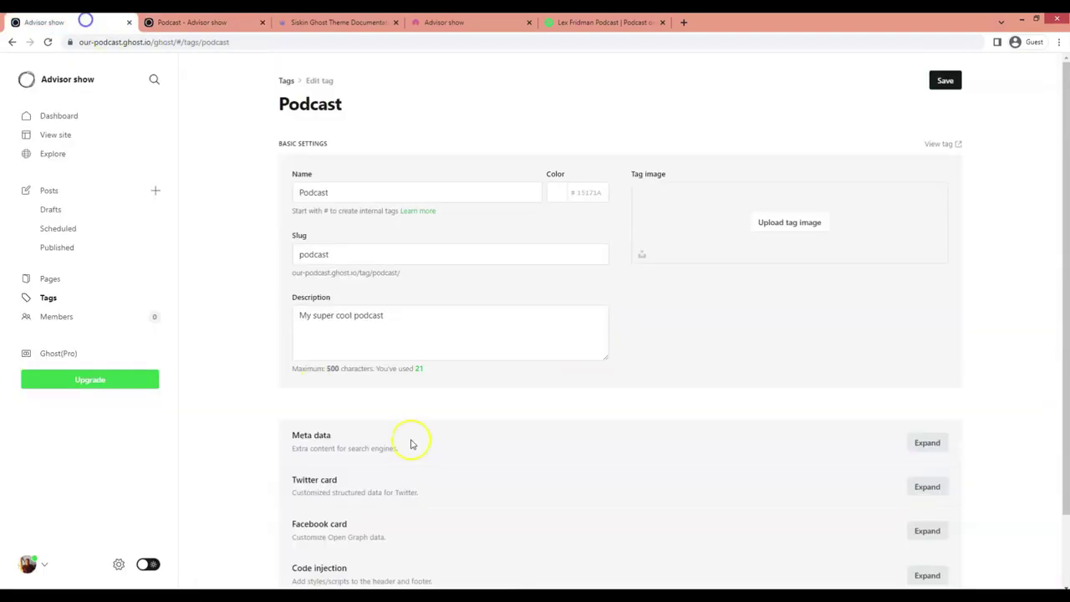
pyautogui.scroll(-1, 411, 444)
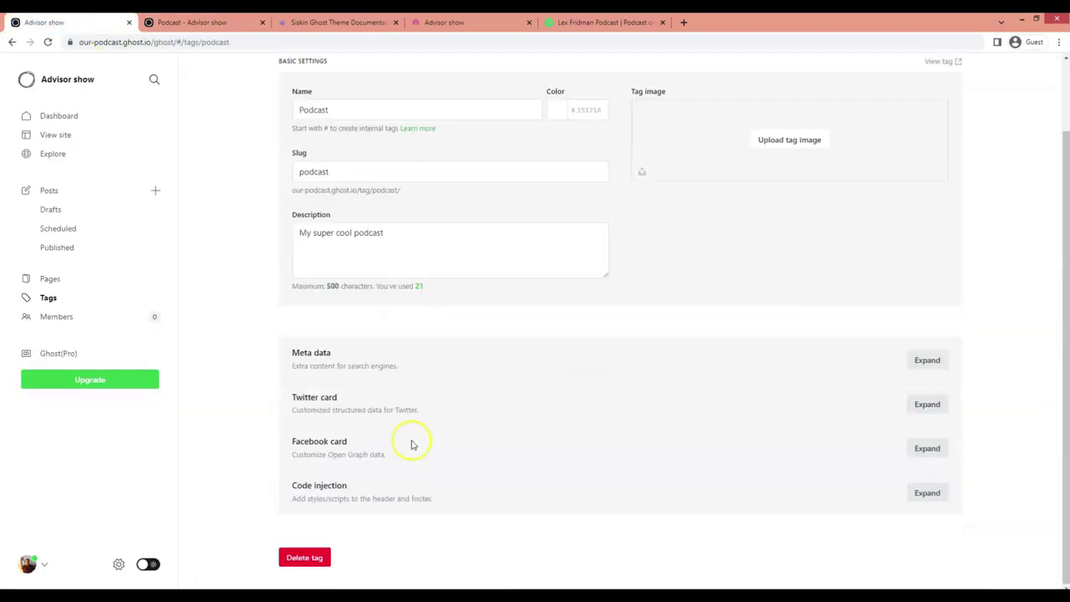
pyautogui.click(928, 449)
pyautogui.scroll(-3, 777, 466)
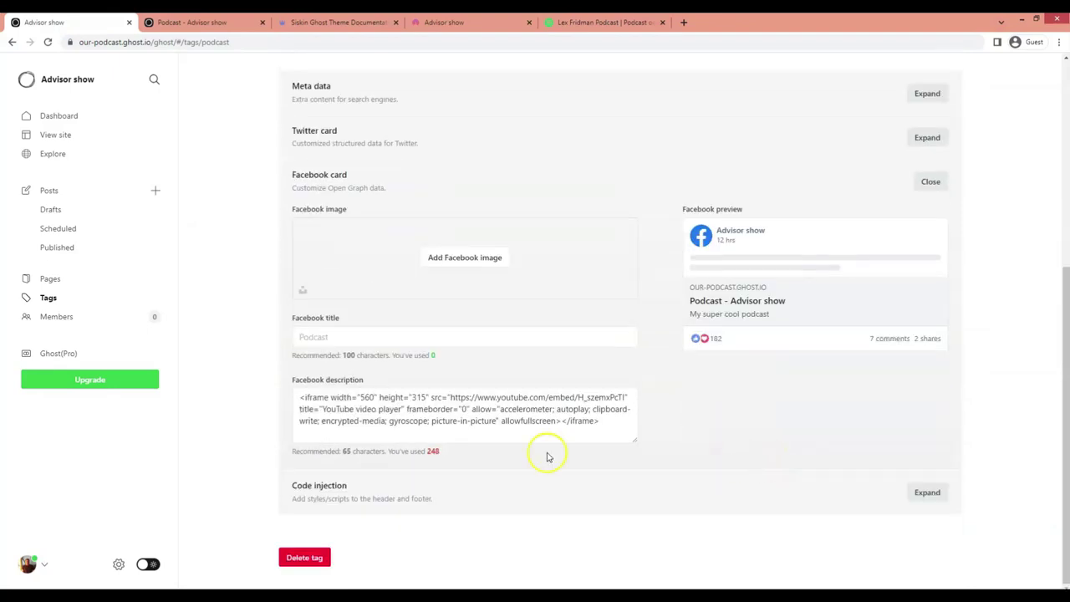
# Step: Copy the embed code of the Lex Fridman Podcast #390 video from its YouTube share options
pyautogui.click(419, 423)
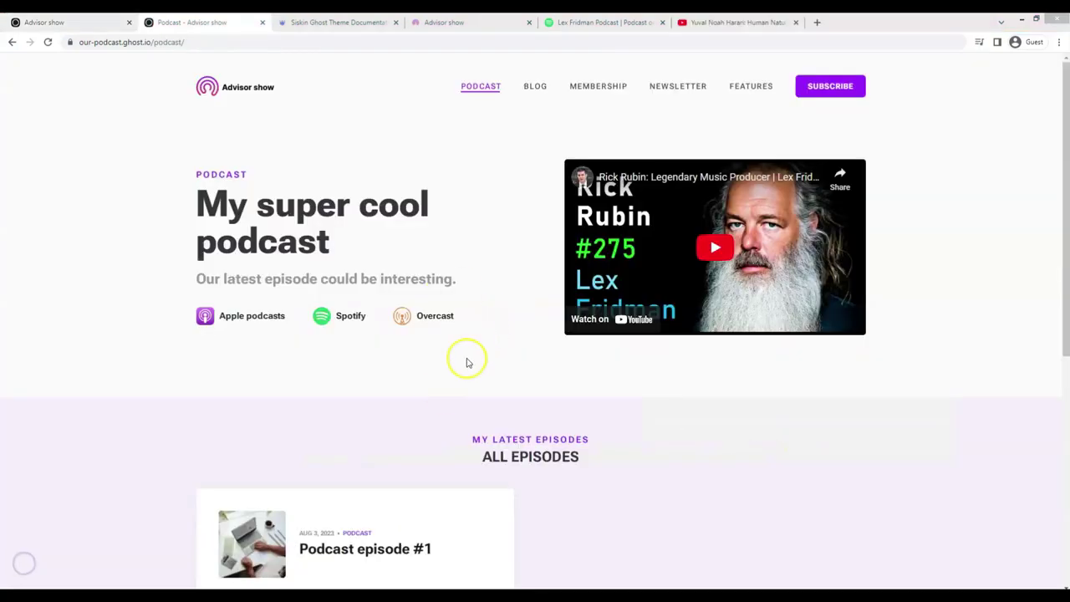
pyautogui.click(701, 20)
pyautogui.scroll(-2, 494, 497)
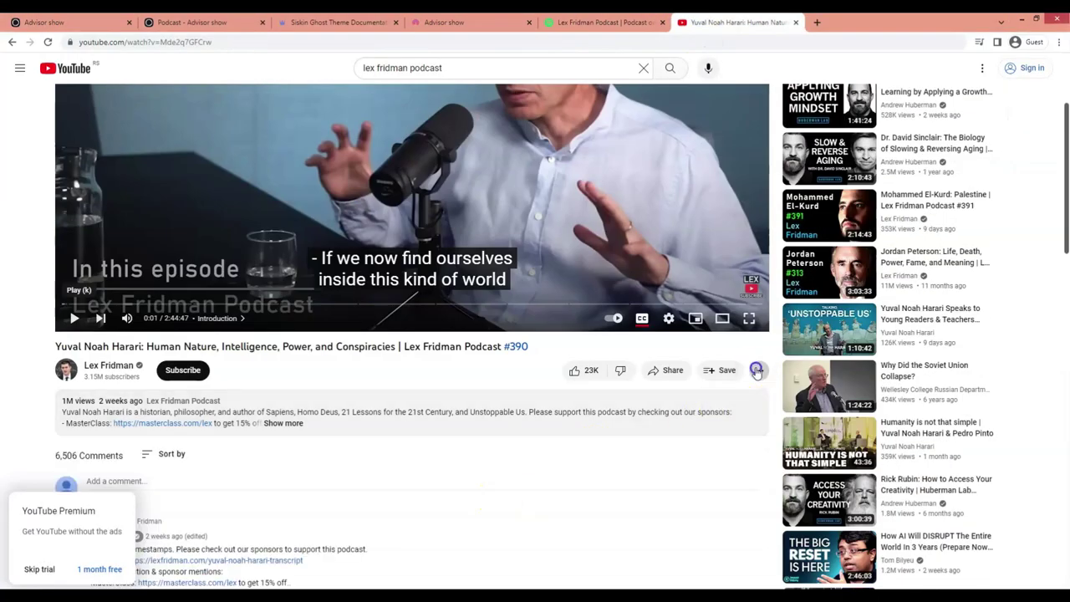
pyautogui.click(757, 370)
pyautogui.click(499, 367)
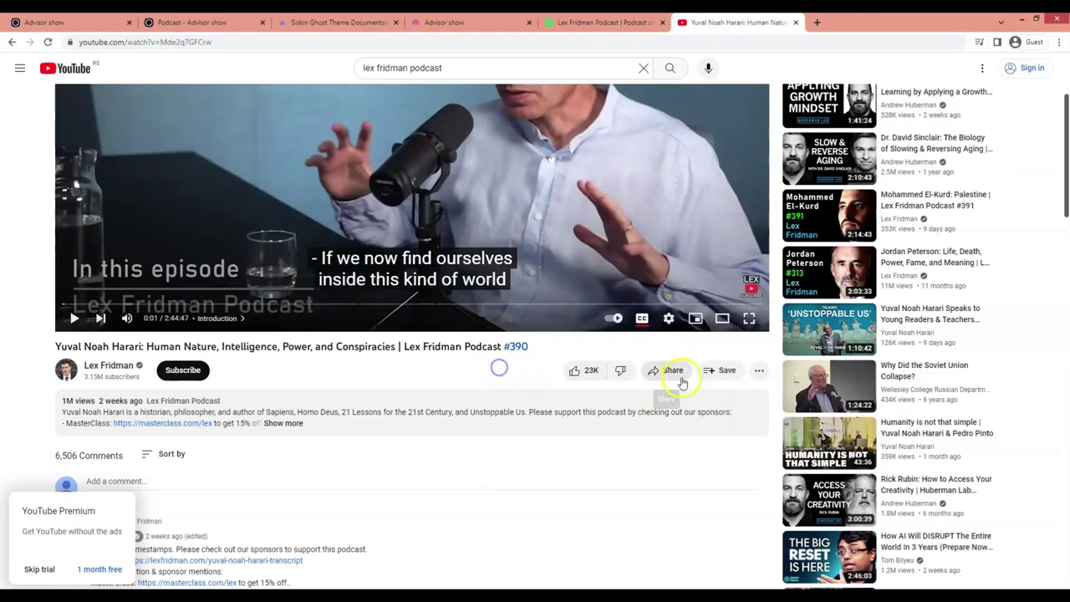
pyautogui.click(679, 373)
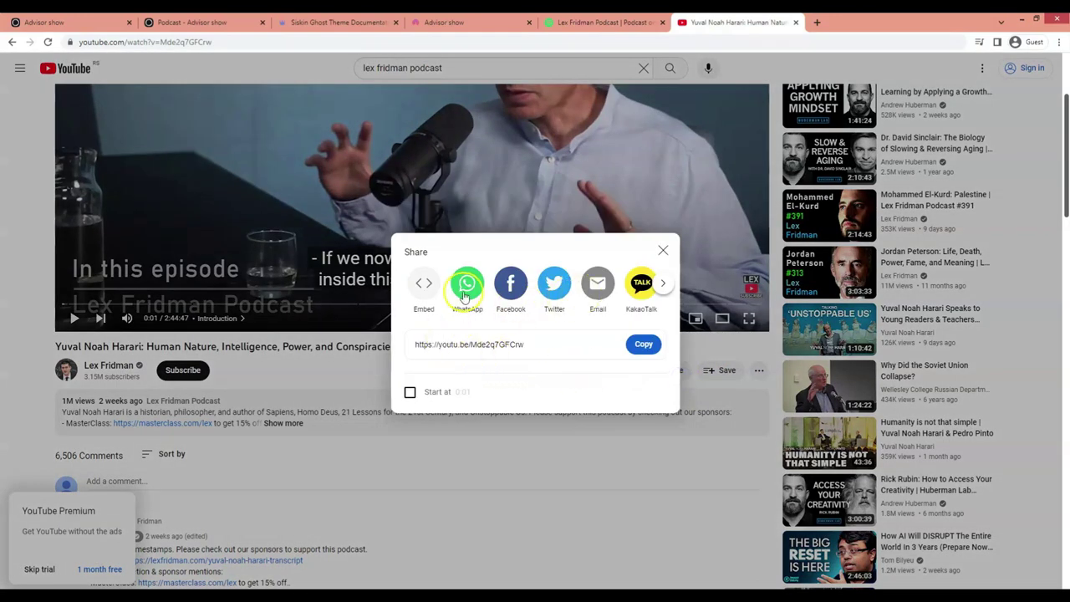
pyautogui.click(424, 284)
pyautogui.click(670, 238)
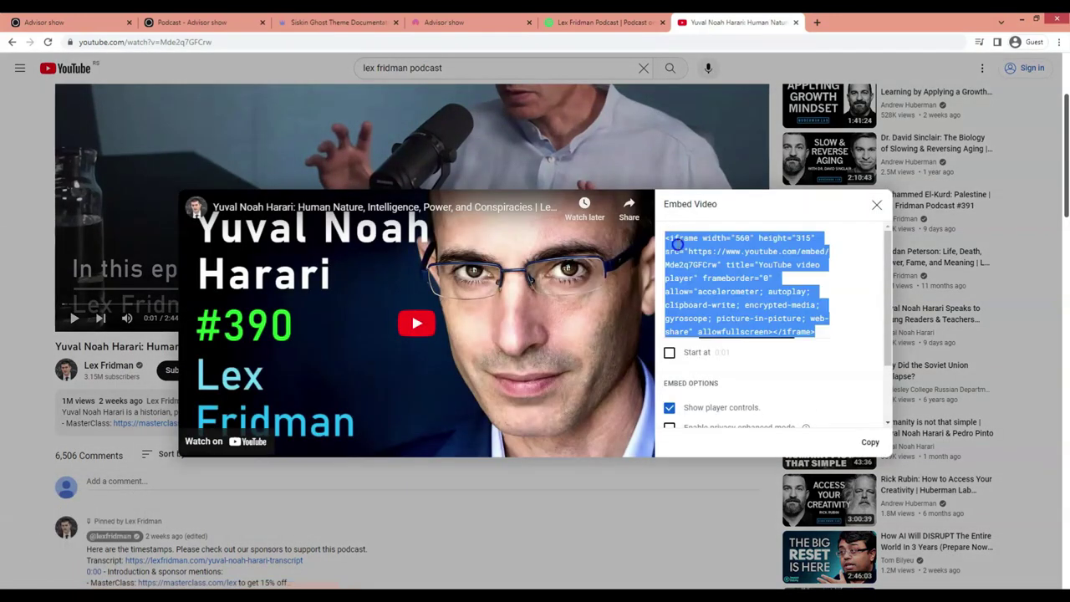
pyautogui.click(868, 441)
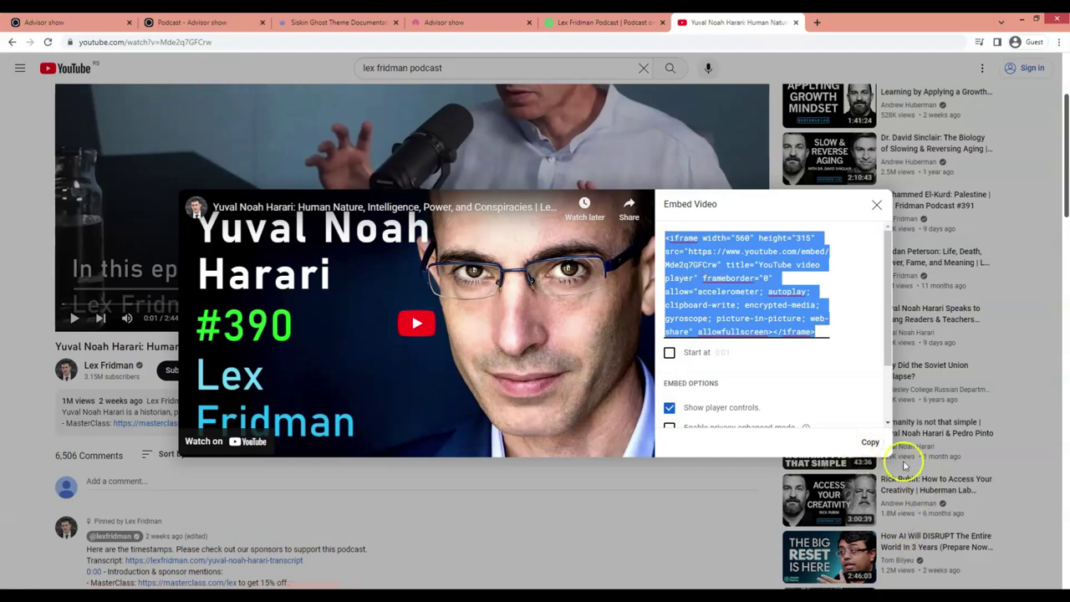
pyautogui.click(870, 442)
# Step: Replace the Podcast tag's Facebook description with the copied YouTube embed code, save the tag and reload the live podcast page
pyautogui.click(53, 17)
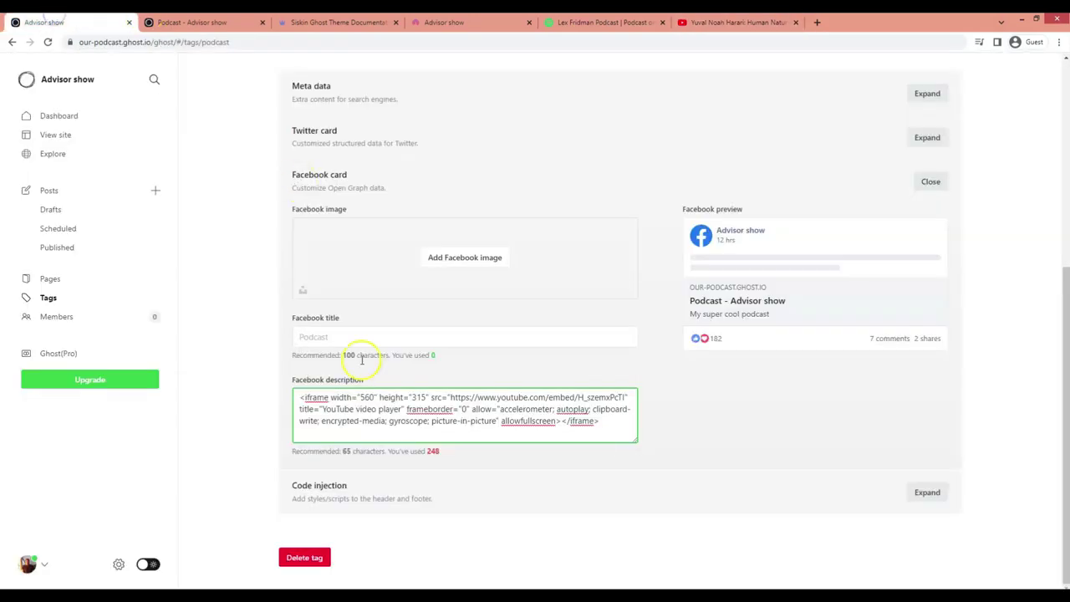
pyautogui.hotkey('ctrl', 'a')
pyautogui.hotkey('ctrl', 'v')
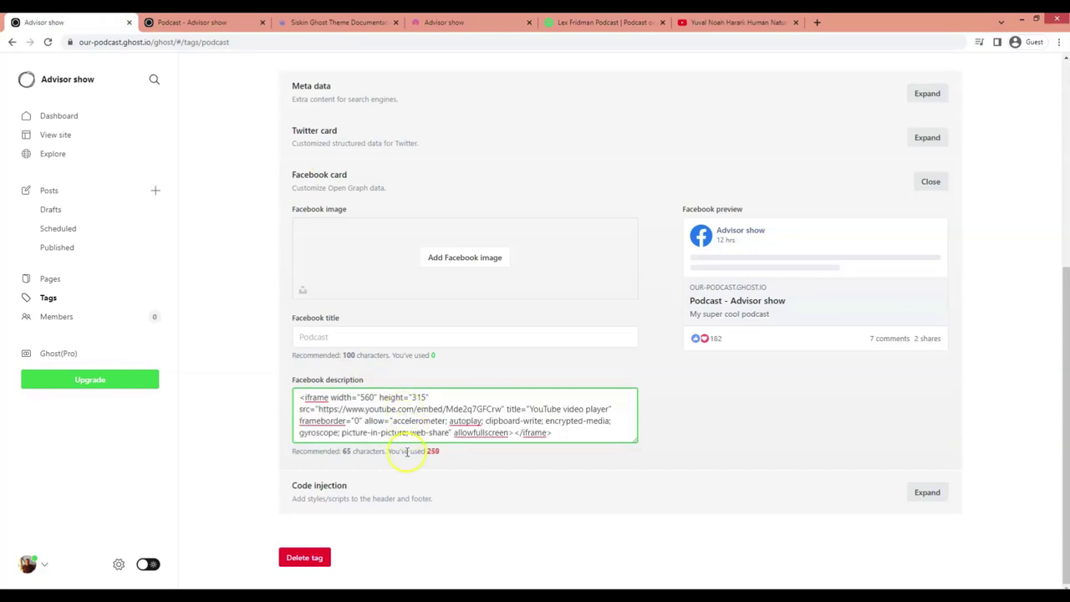
pyautogui.scroll(5, 860, 282)
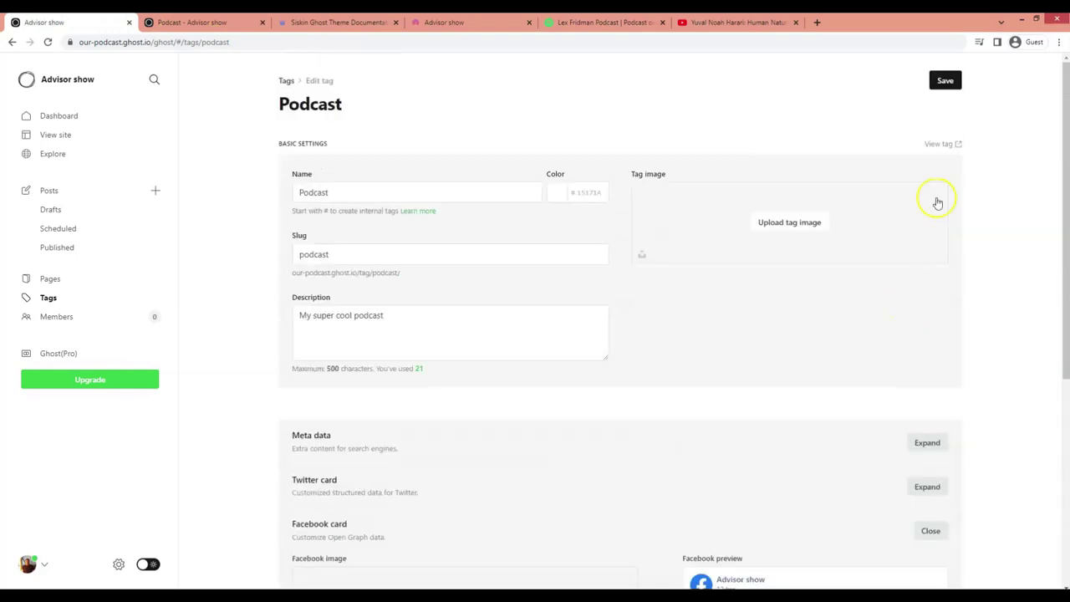
pyautogui.click(944, 81)
pyautogui.click(203, 22)
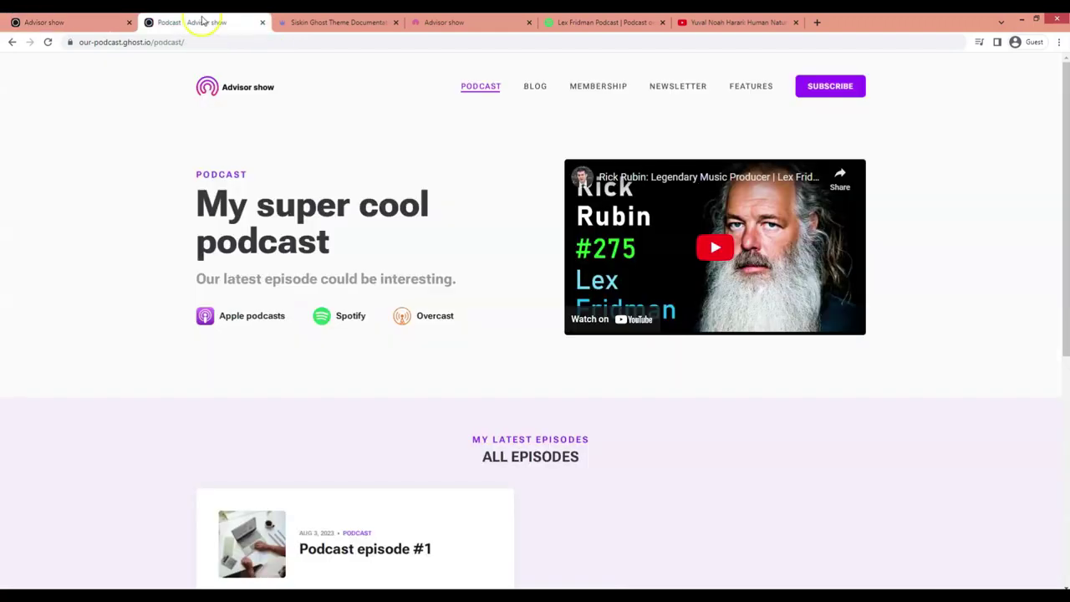
pyautogui.press('F5')
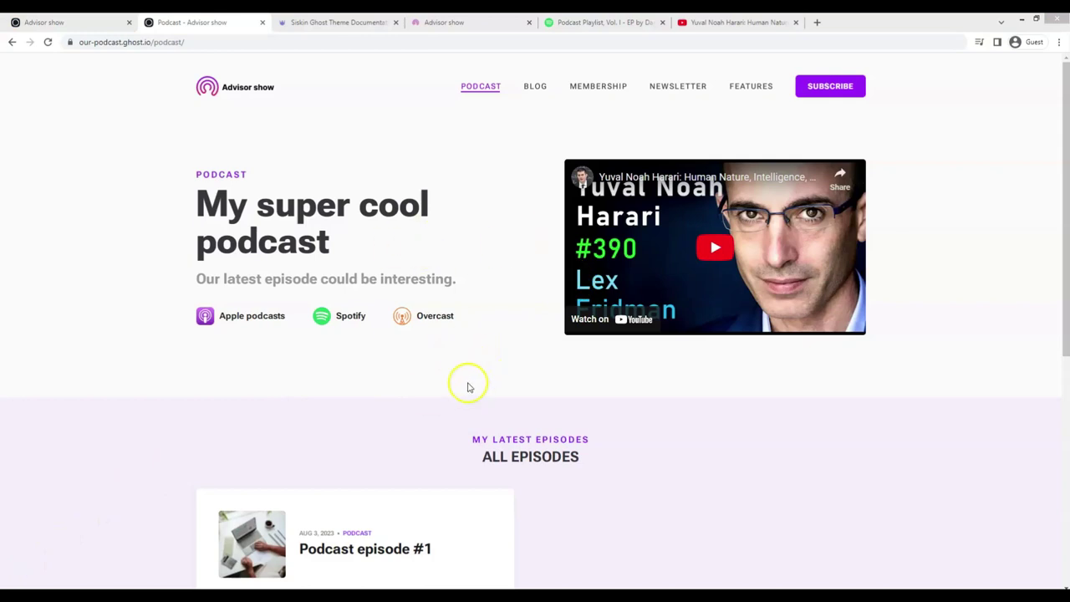
# Step: Copy the embed code of the "Podcast Playlist, Vol. I" album on Spotify
pyautogui.click(597, 25)
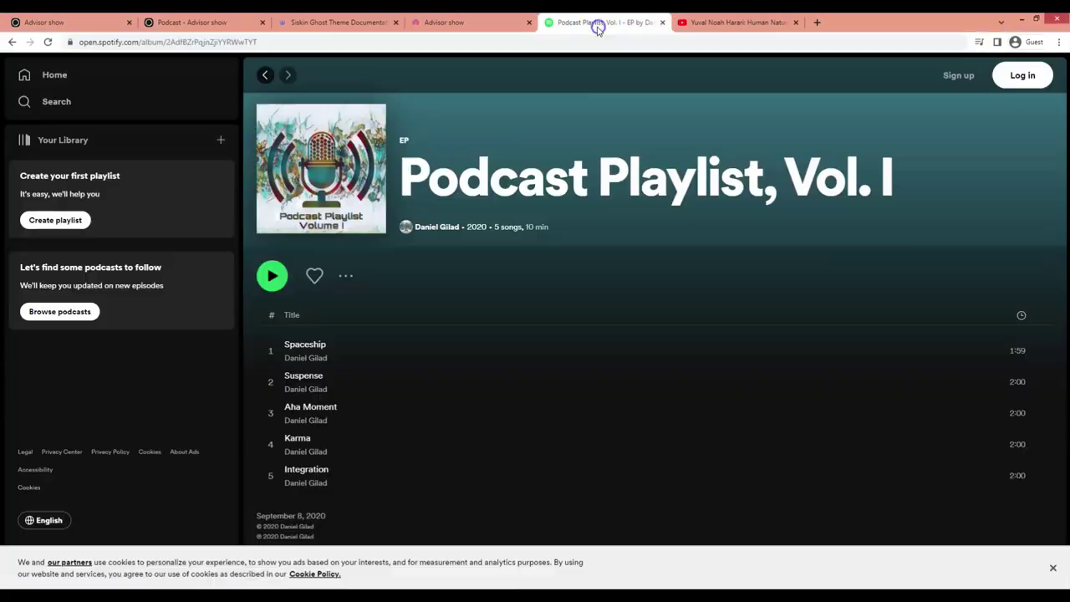
pyautogui.click(351, 276)
pyautogui.moveTo(380, 376)
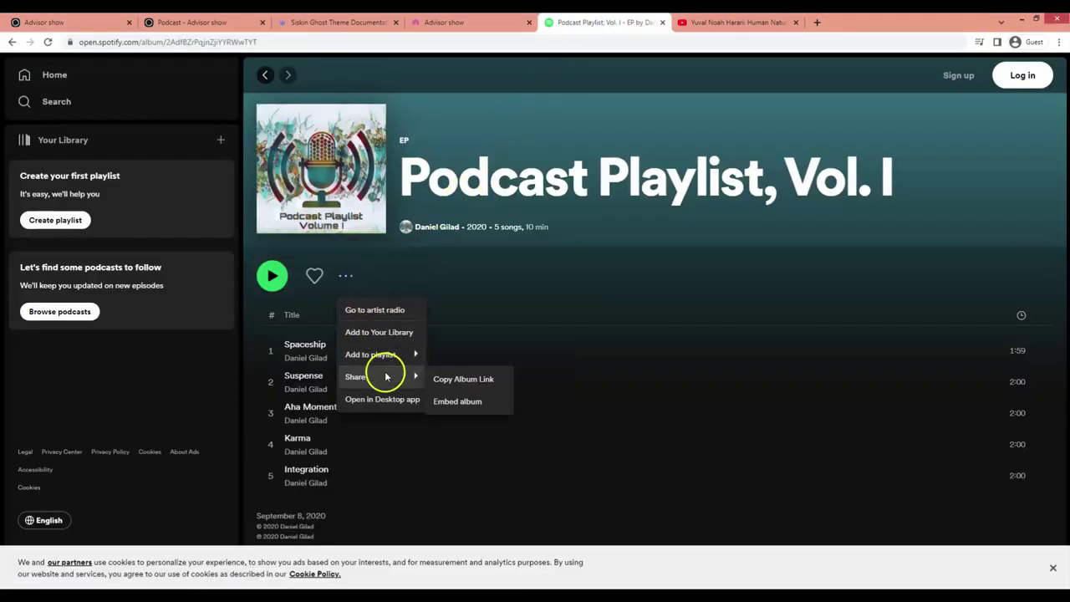
pyautogui.click(490, 404)
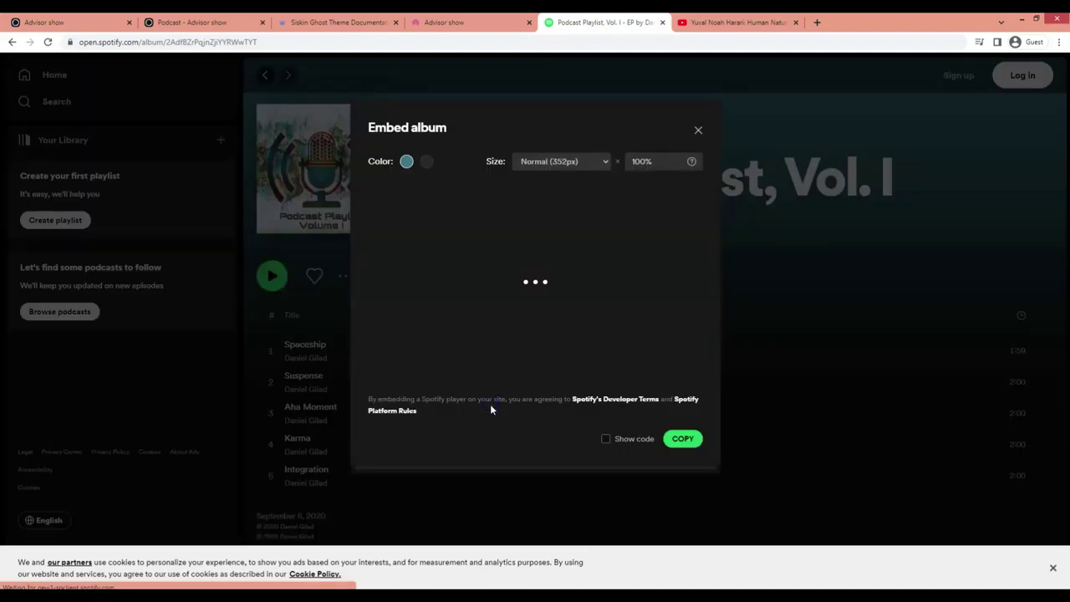
pyautogui.click(684, 440)
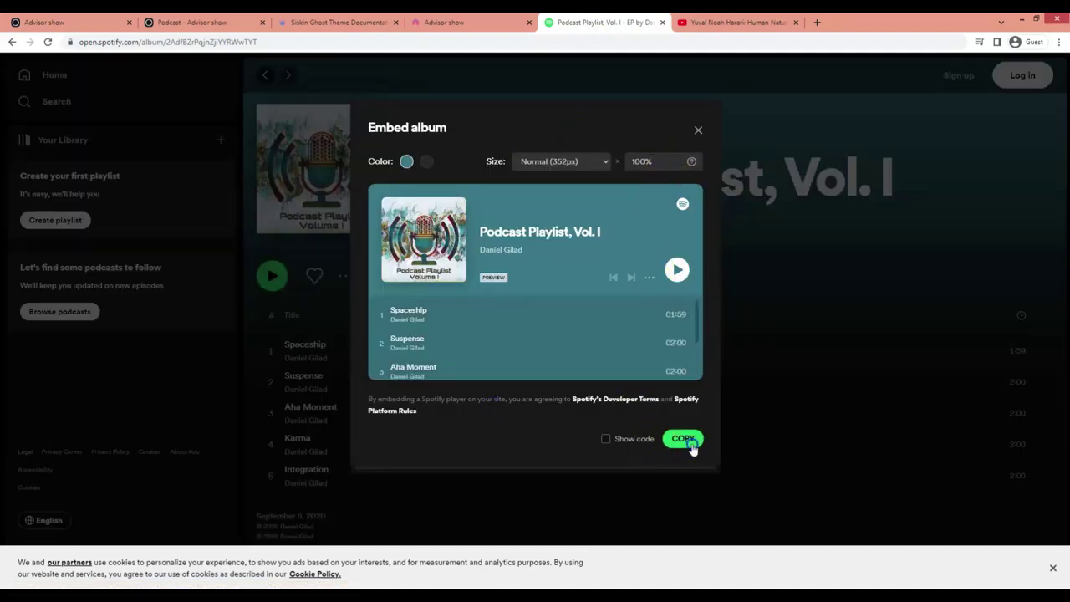
# Step: Replace the Podcast tag's Facebook description with the copied Spotify embed code, save the tag and check the live podcast page
pyautogui.hotkey('ctrl', '1')
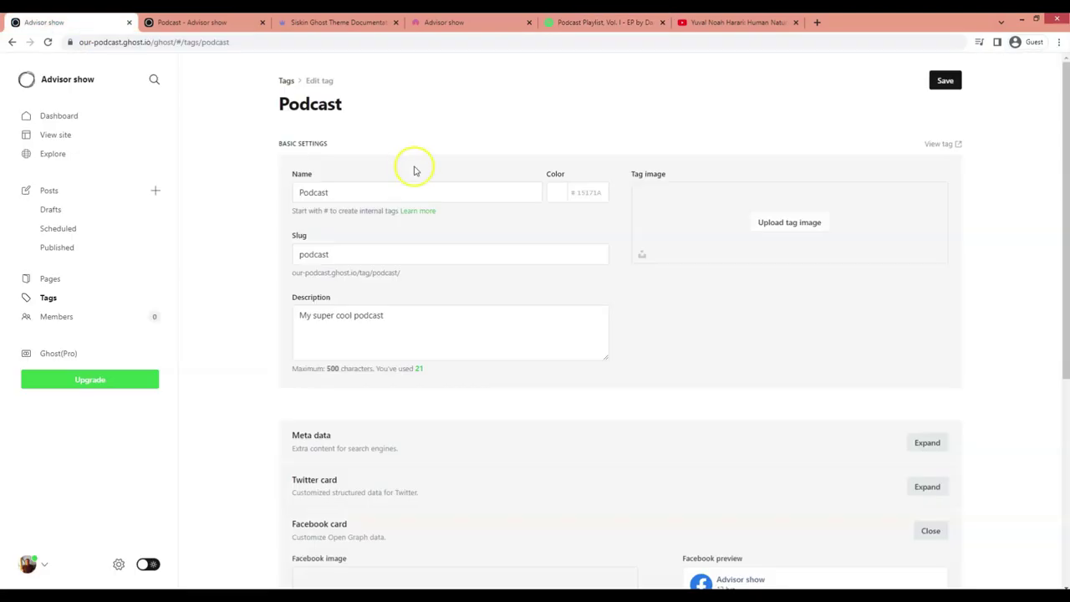
pyautogui.scroll(-5, 582, 463)
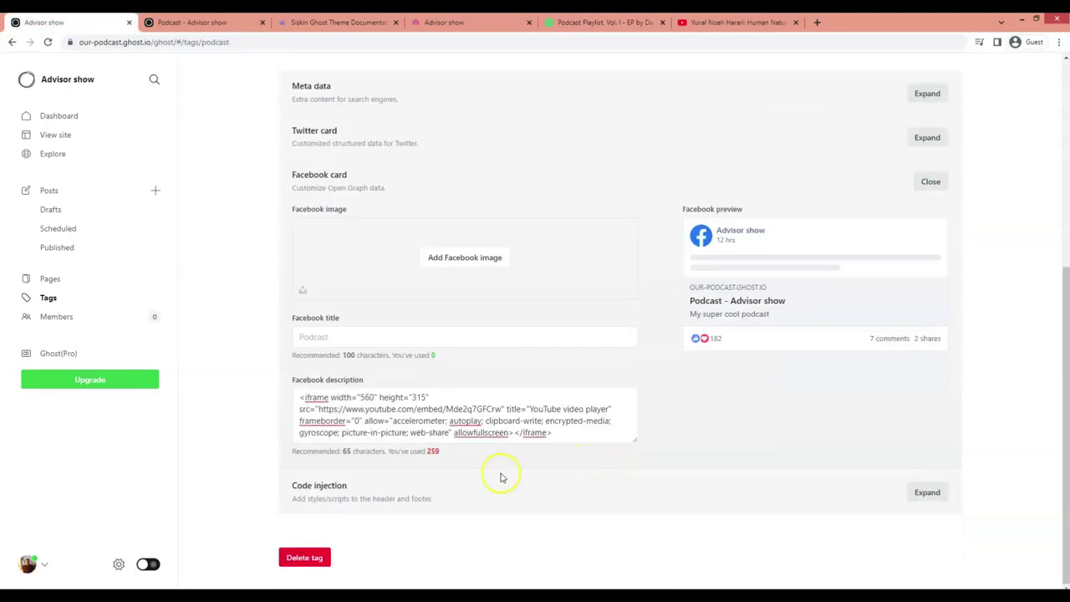
pyautogui.click(477, 432)
pyautogui.hotkey('ctrl', 'a')
pyautogui.hotkey('ctrl', 'v')
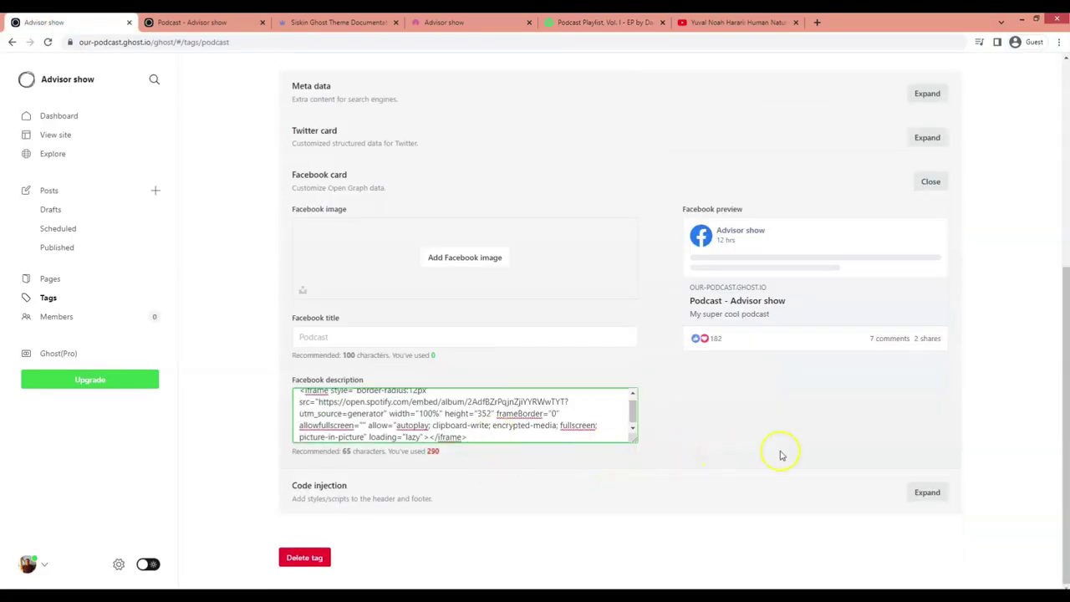
pyautogui.scroll(5, 977, 434)
pyautogui.click(940, 81)
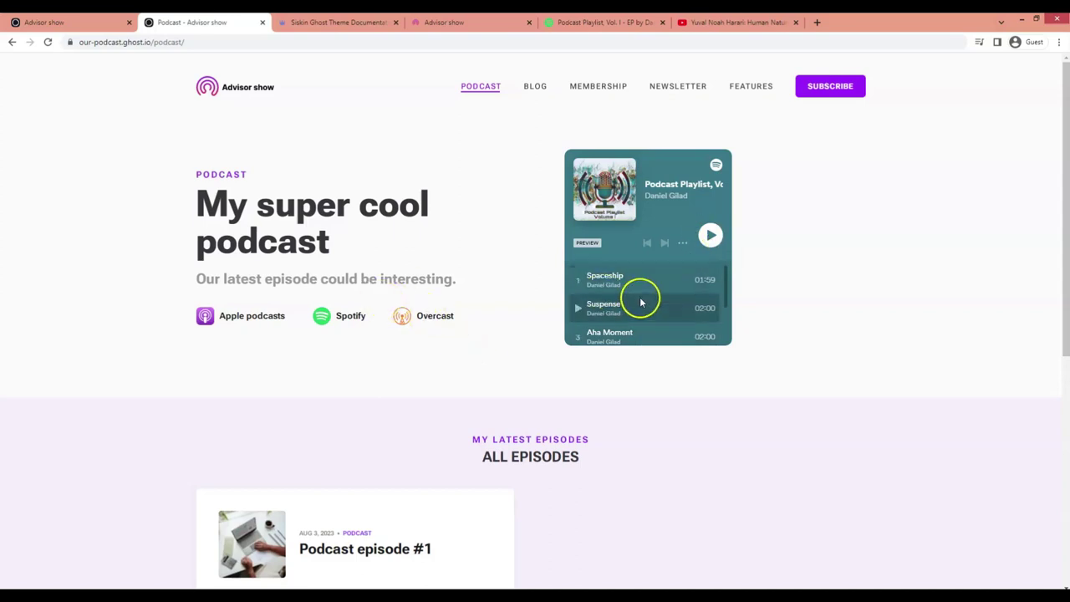
pyautogui.scroll(-2, 641, 299)
pyautogui.scroll(2, 640, 298)
# Step: Examine the size and width options in Spotify's album embed settings, keeping the Normal (352px) size
pyautogui.click(569, 20)
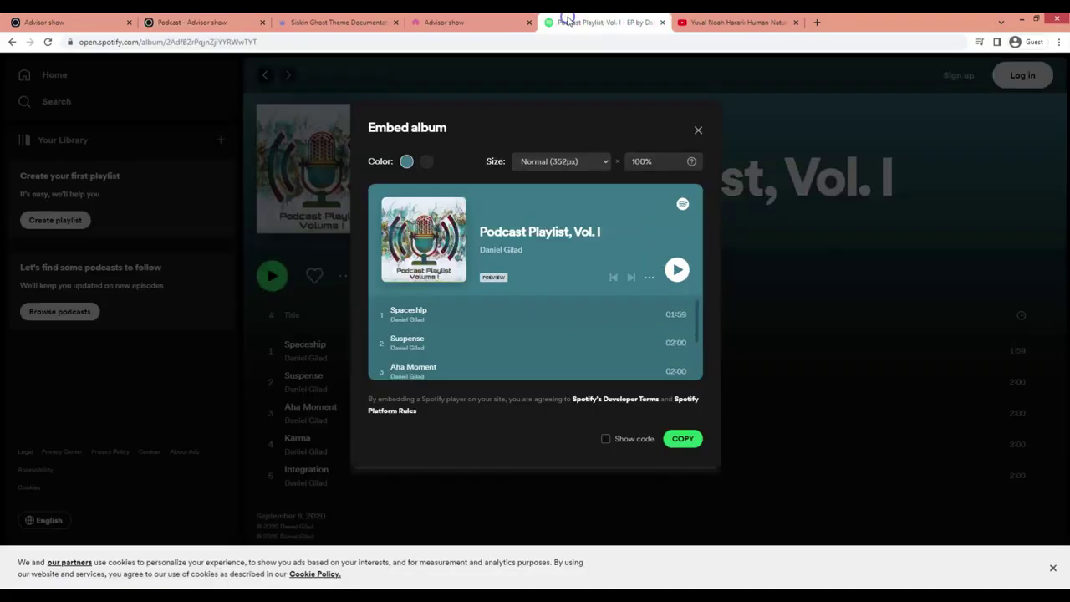
pyautogui.click(576, 161)
pyautogui.click(572, 186)
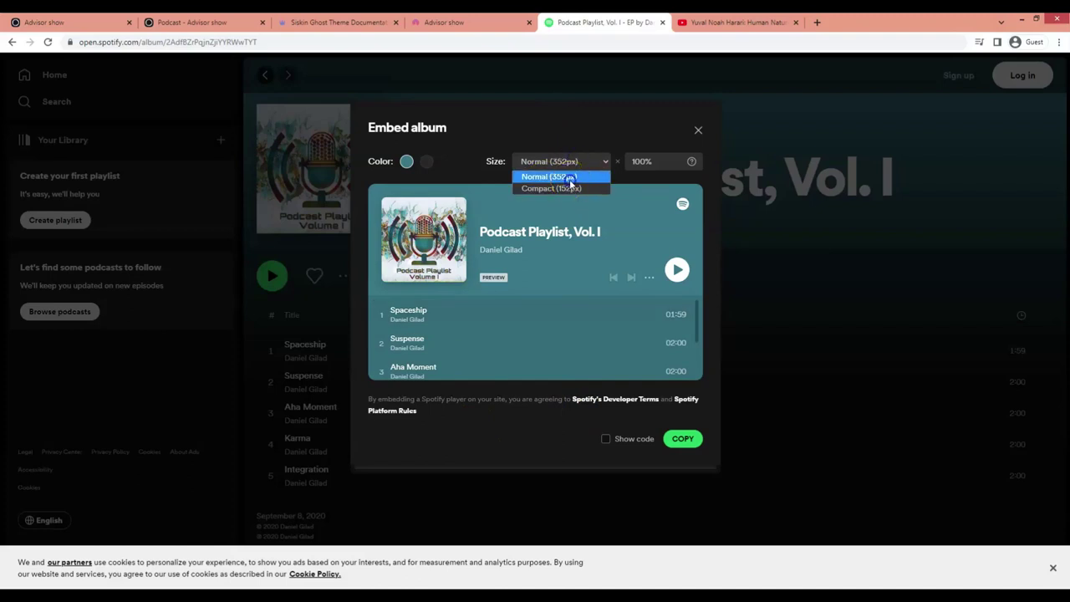
pyautogui.click(571, 177)
pyautogui.click(602, 161)
pyautogui.click(602, 161)
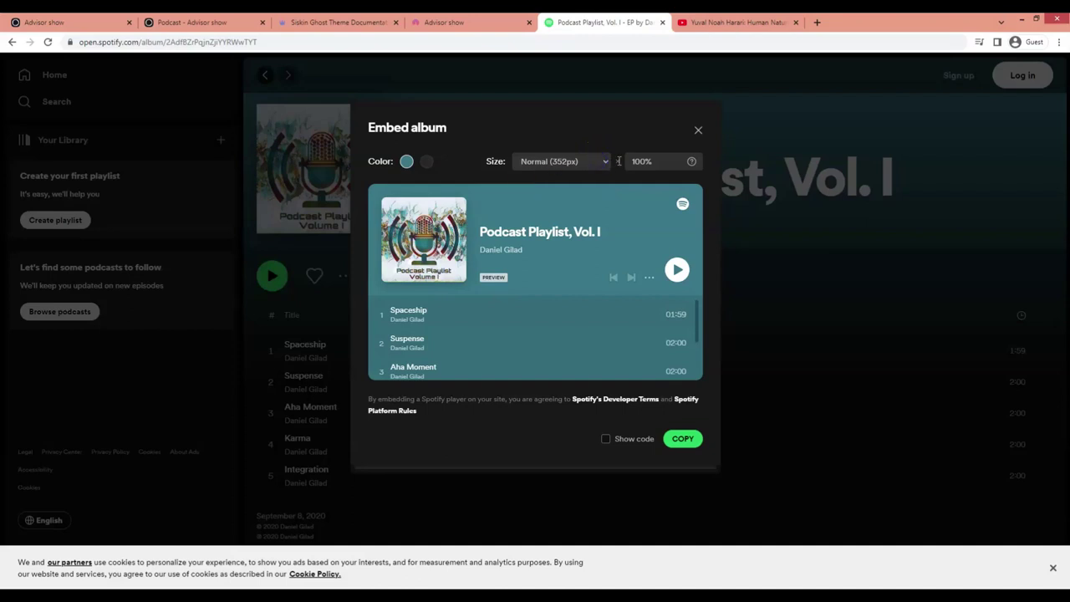
pyautogui.moveTo(692, 166)
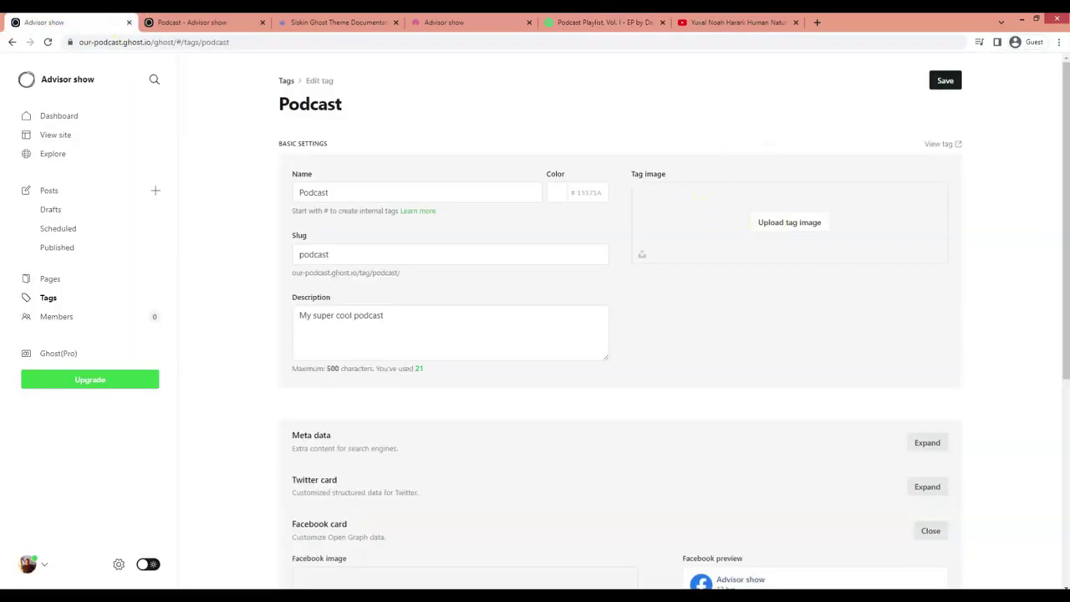
# Step: Return to the YouTube video and copy its embed code again
pyautogui.hotkey('ctrl', 'Tab')
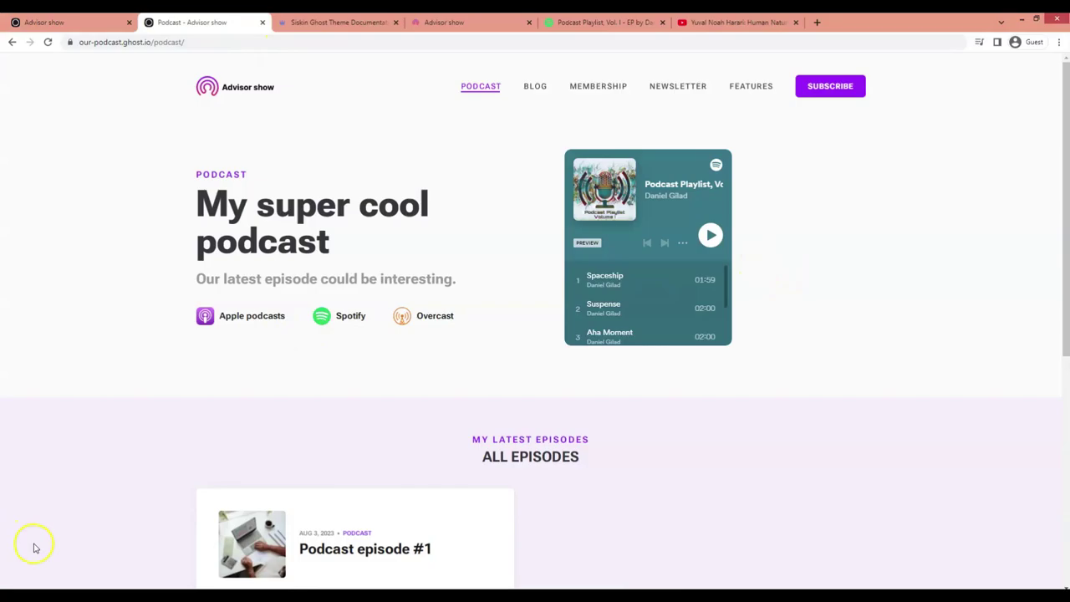
pyautogui.click(756, 21)
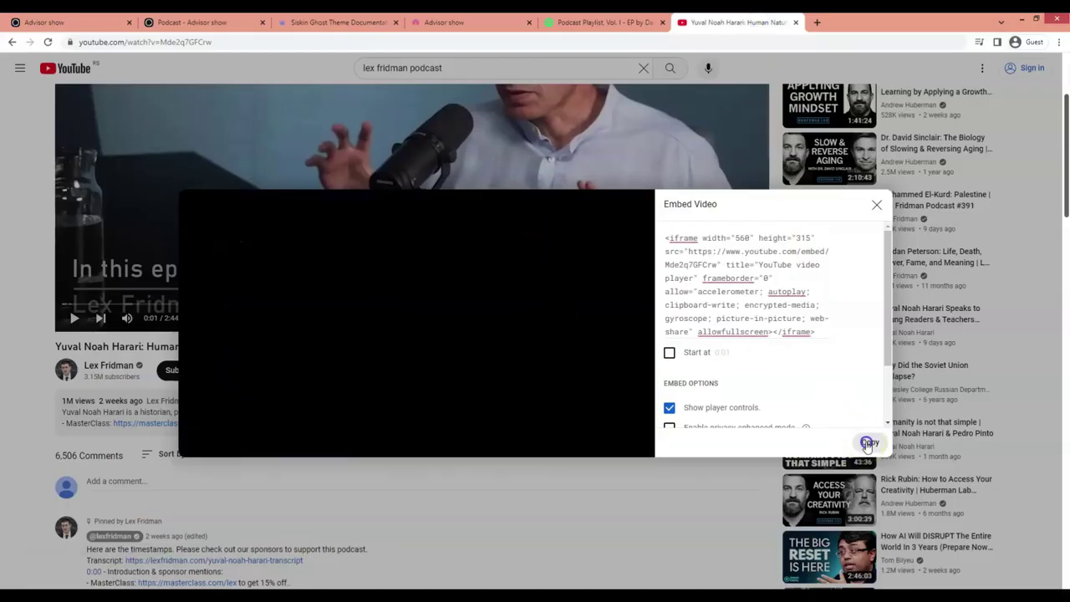
pyautogui.click(869, 442)
# Step: Restore the YouTube embed code in the Podcast tag's Facebook description, save the tag and reload the live podcast page
pyautogui.hotkey('ctrl', 'Tab')
pyautogui.scroll(-3, 434, 439)
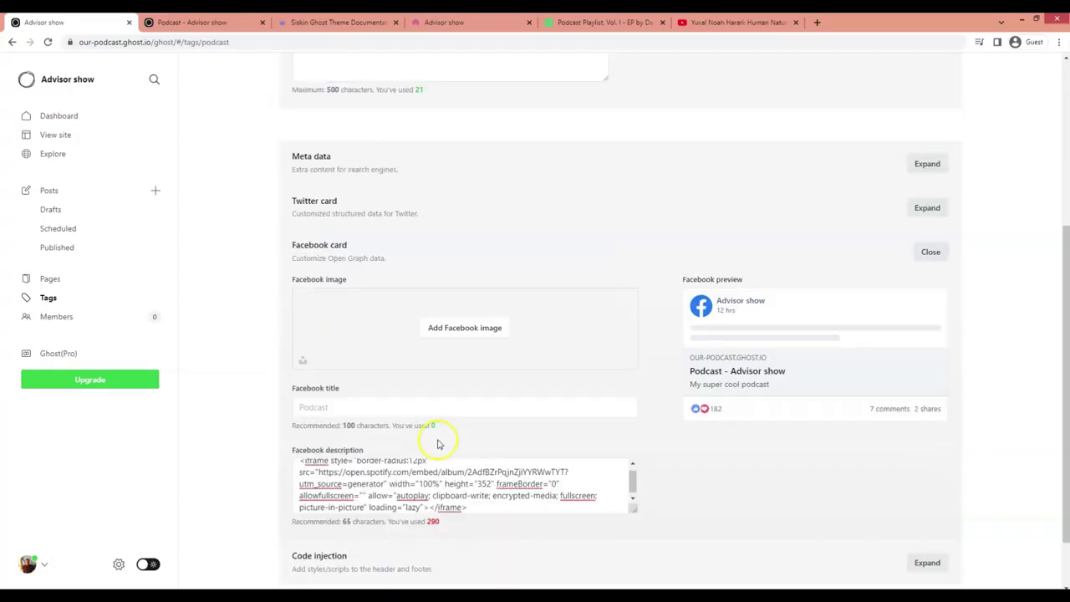
pyautogui.click(432, 493)
pyautogui.hotkey('ctrl', 'a')
pyautogui.hotkey('ctrl', 'v')
pyautogui.scroll(4, 987, 478)
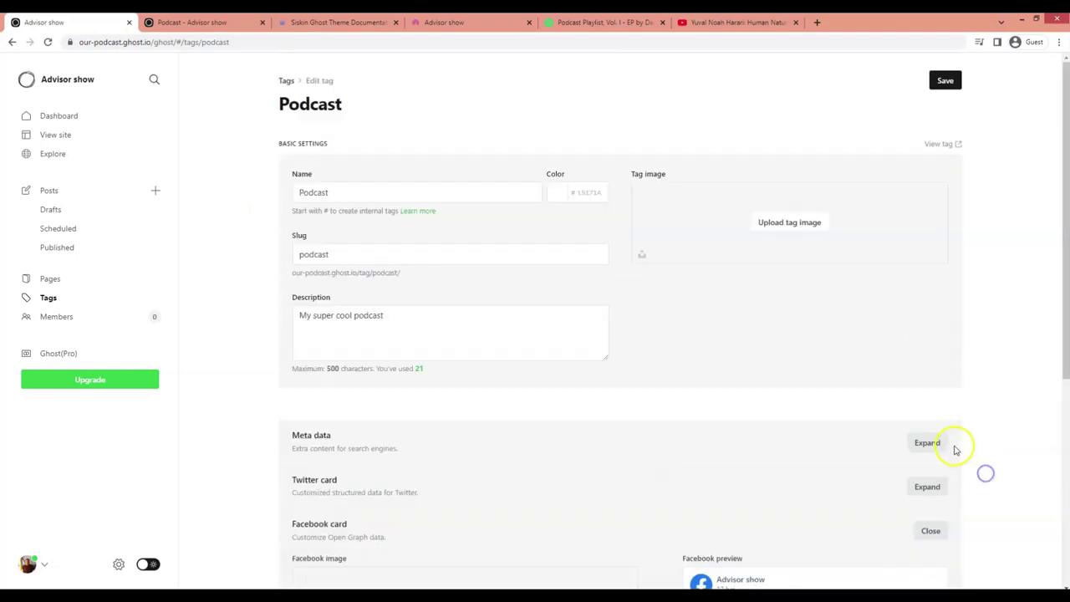
pyautogui.click(946, 80)
pyautogui.click(192, 21)
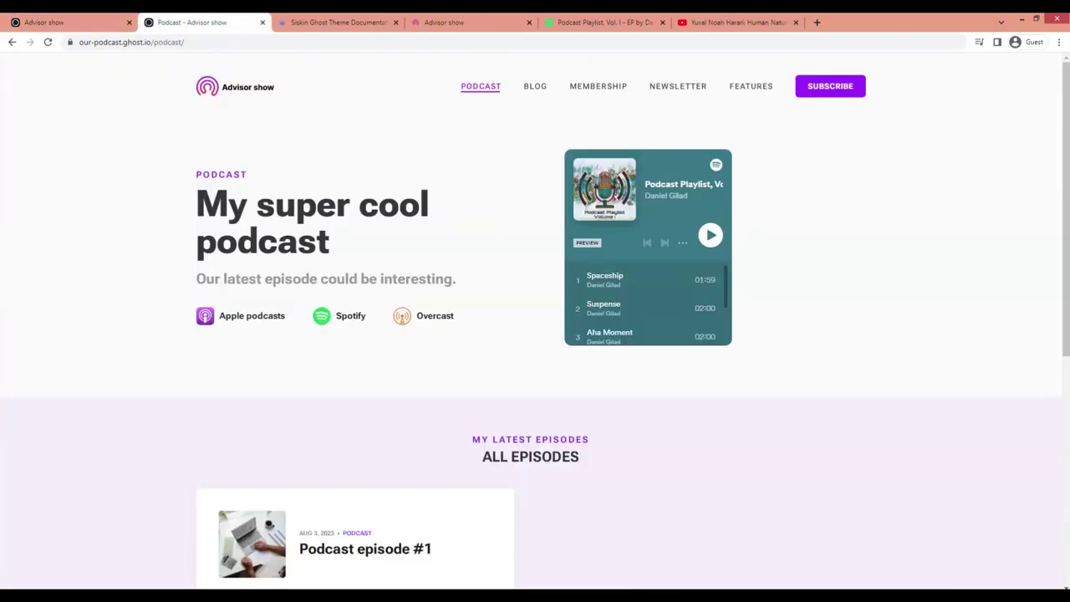
pyautogui.press('F5')
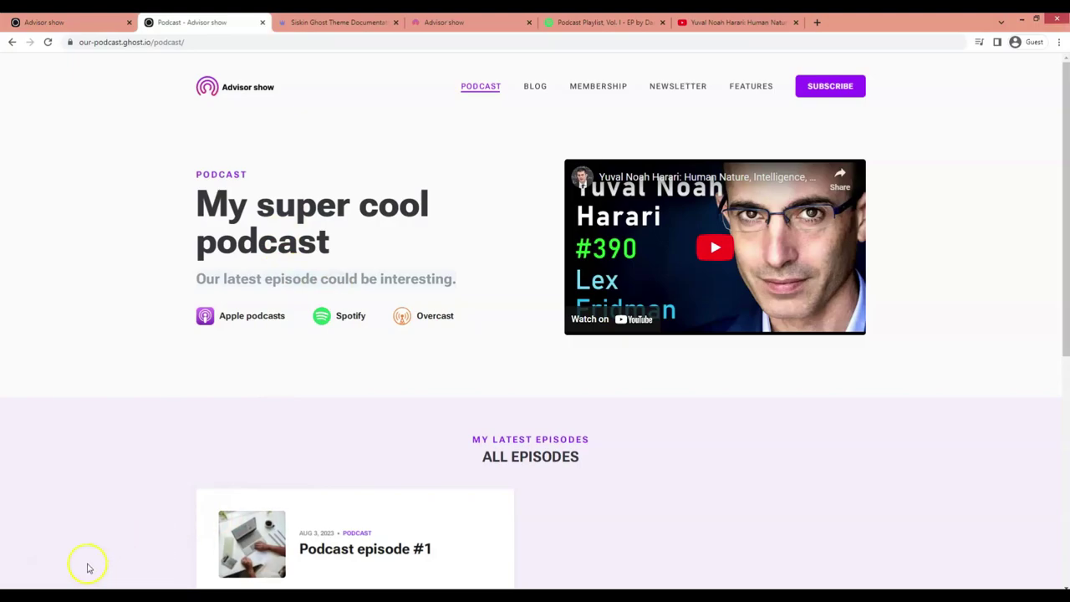
# Step: Open custom-podcast.hbs from the siskin theme folder in VS Code and change the intro text to "Our latest episode is awesome!"
pyautogui.hotkey('alt', 'Tab')
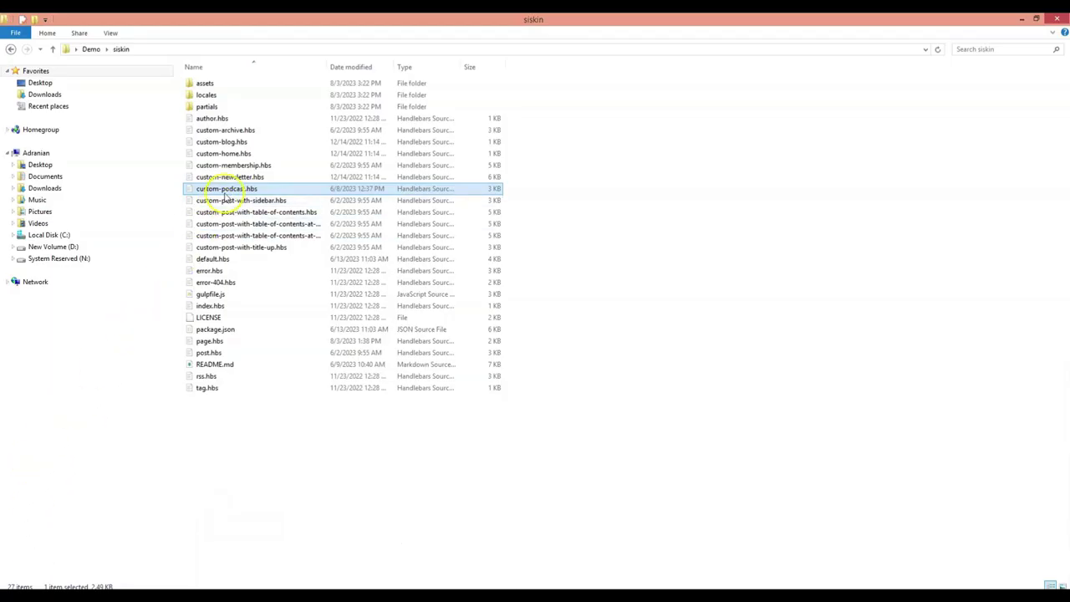
pyautogui.moveTo(224, 189); pyautogui.dragTo(330, 252)
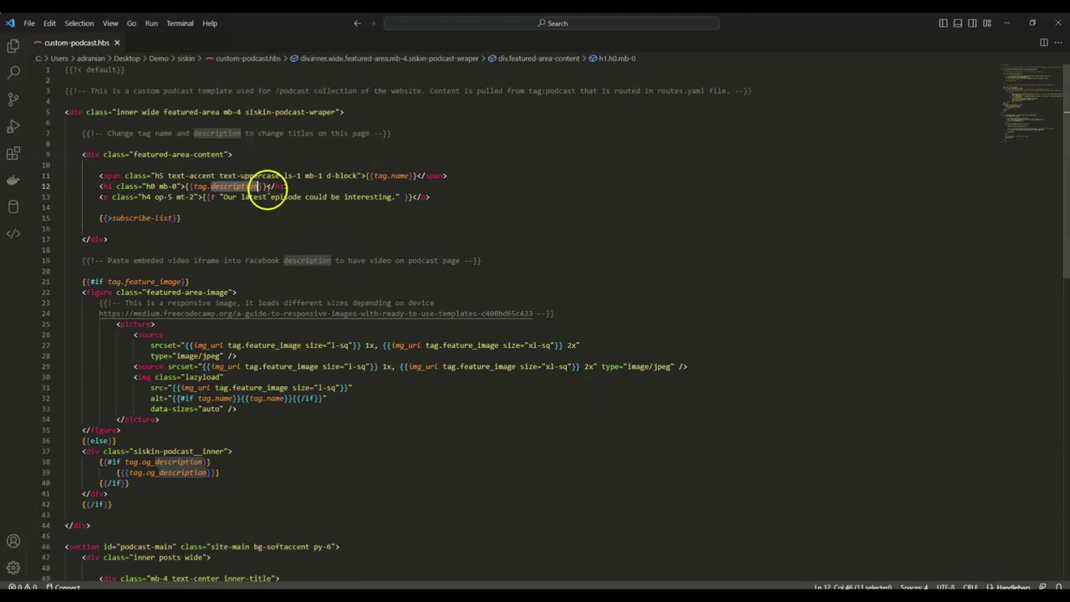
pyautogui.moveTo(392, 197); pyautogui.dragTo(344, 197)
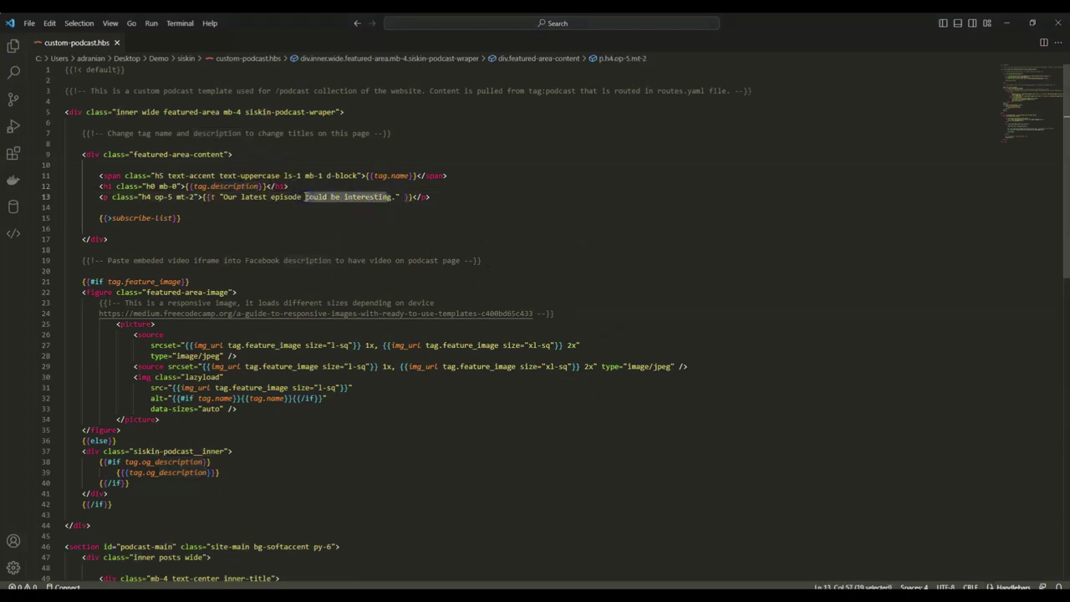
pyautogui.write('is')
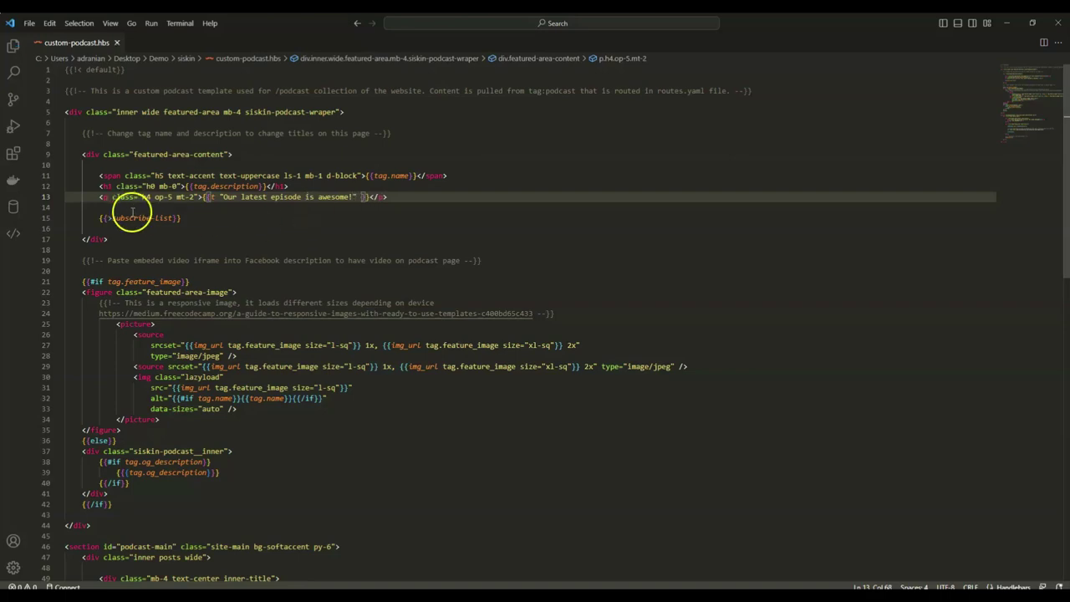
# Step: Find subscribe-list.hbs in the siskin theme's partials folder and open it in VS Code
pyautogui.moveTo(112, 218); pyautogui.dragTo(151, 217)
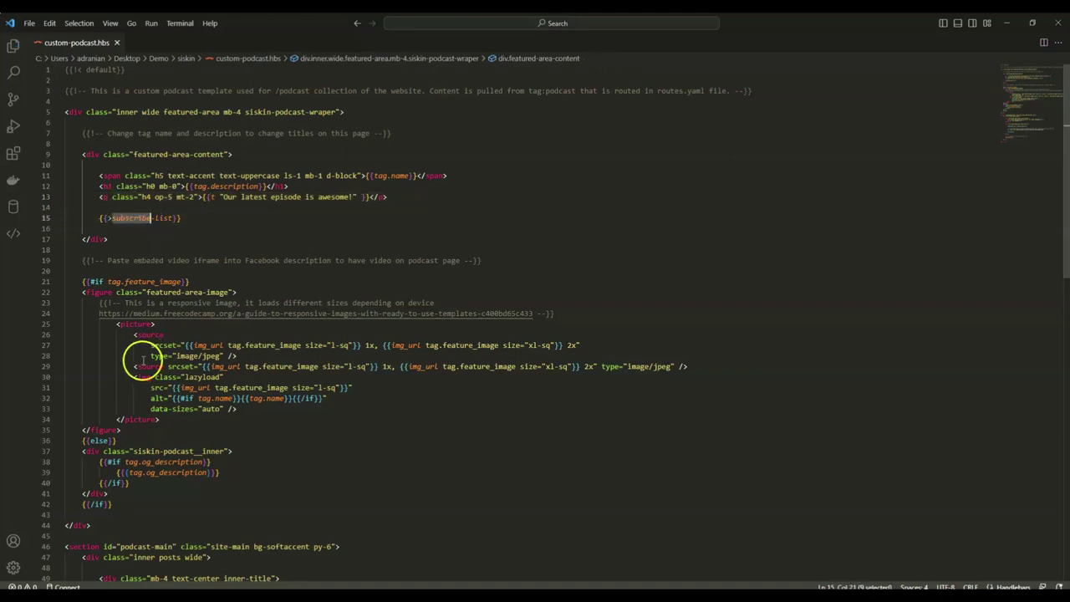
pyautogui.hotkey('alt', 'Tab')
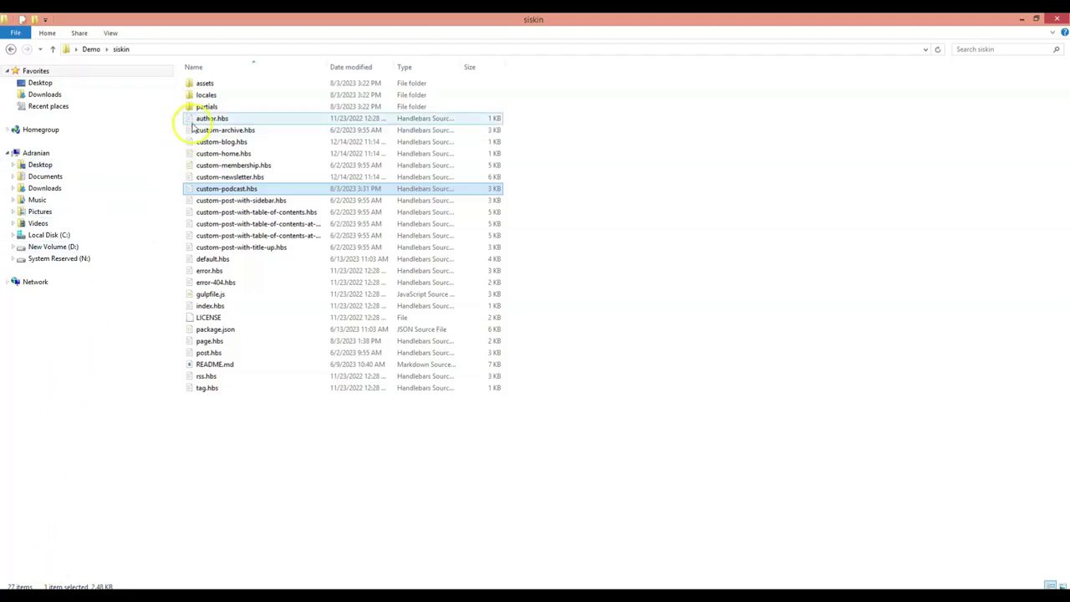
pyautogui.doubleClick(207, 106)
pyautogui.click(227, 154)
pyautogui.press('s')
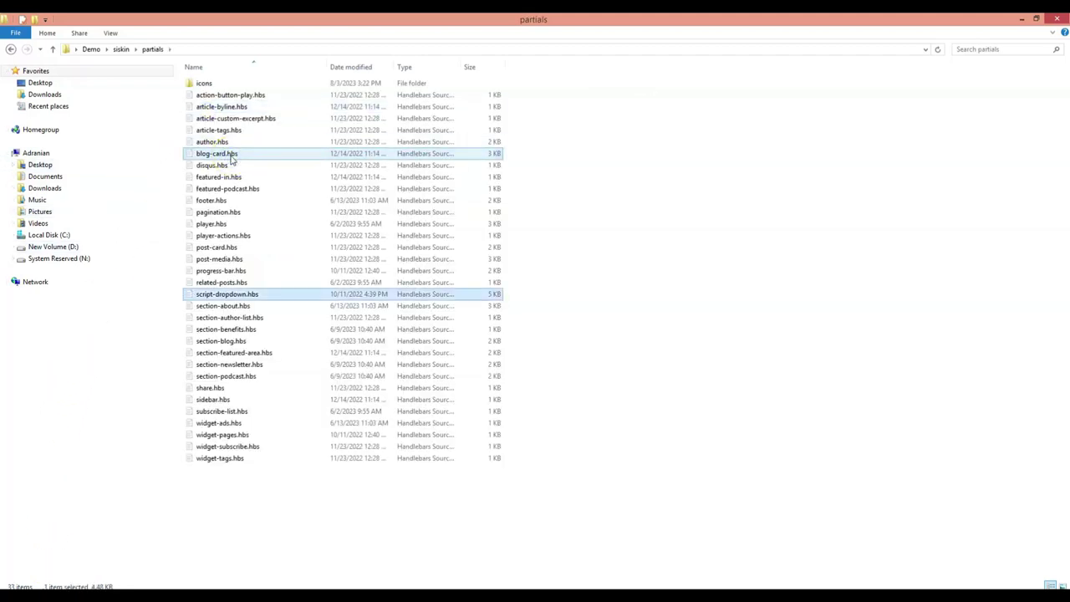
pyautogui.press('Down')
pyautogui.press('Down')
pyautogui.press('Down')
pyautogui.press('Down')
pyautogui.press('Down')
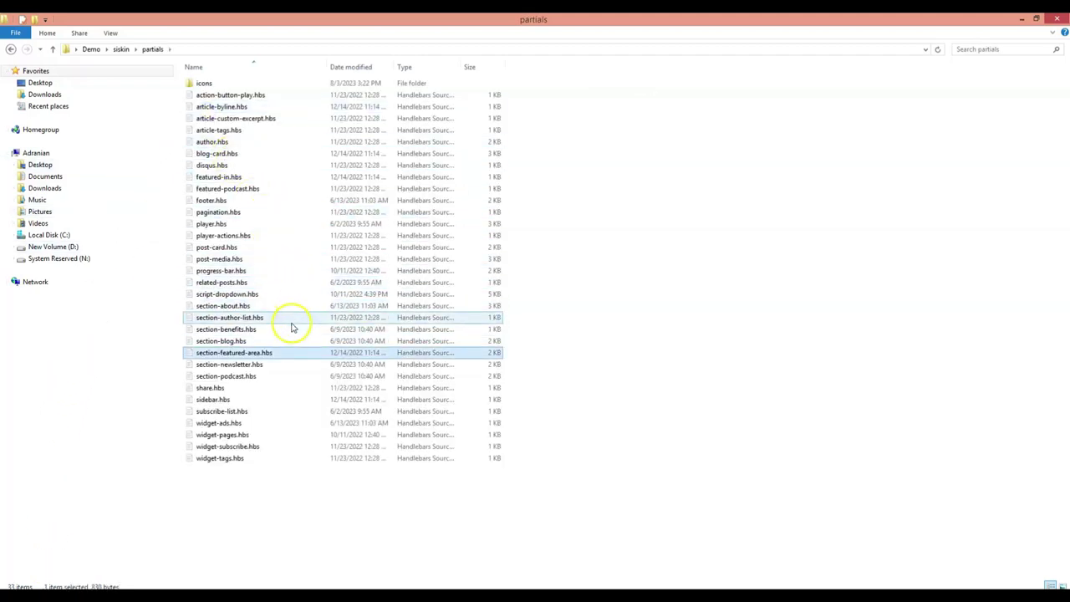
pyautogui.click(244, 413)
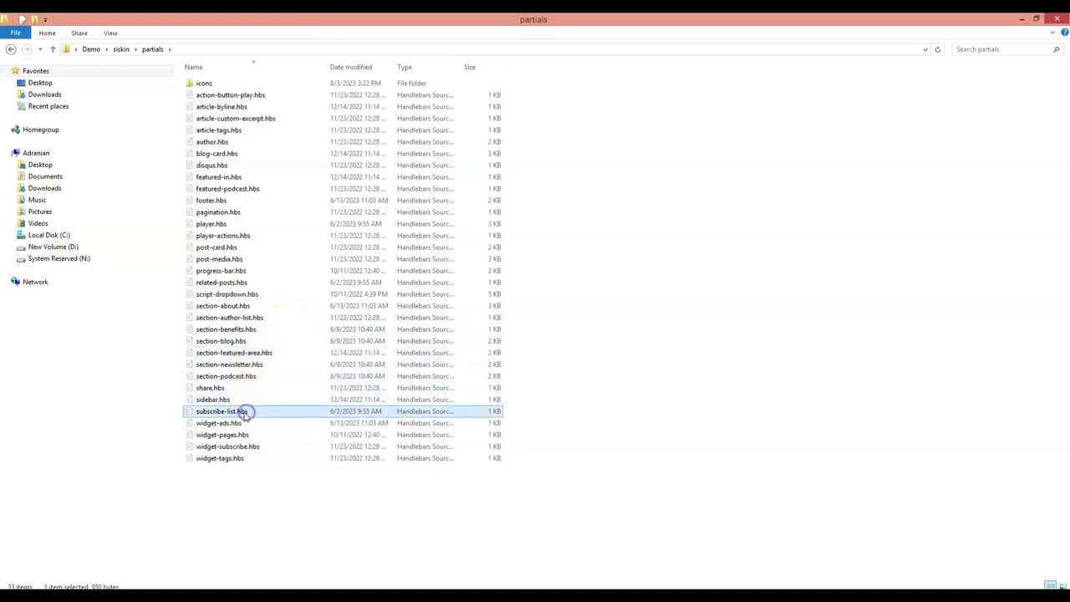
pyautogui.moveTo(242, 411); pyautogui.dragTo(236, 57)
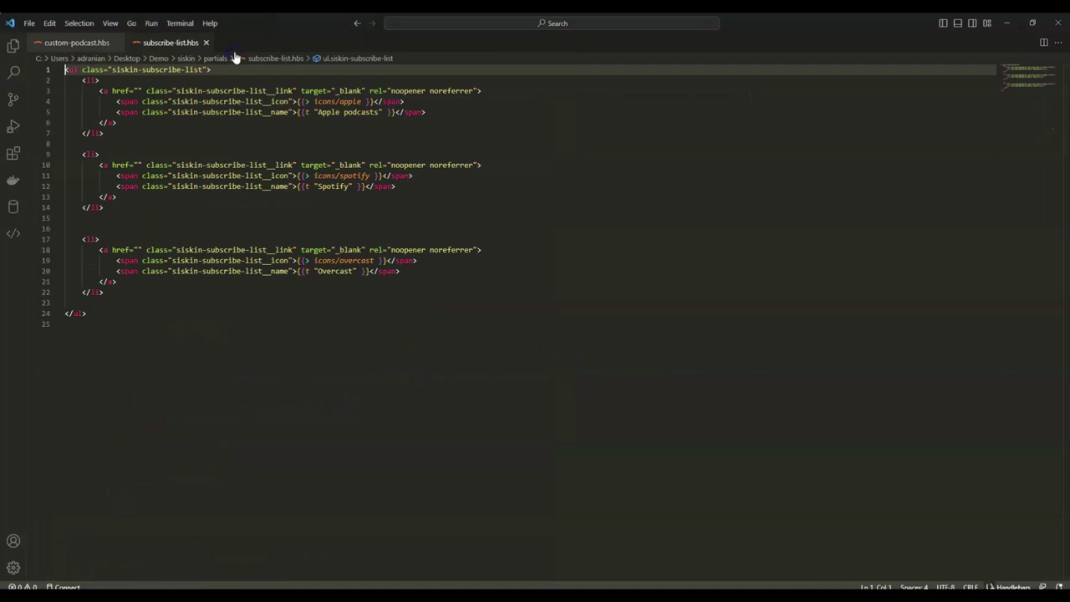
# Step: Delete the Overcast and Apple podcasts list items from subscribe-list.hbs, leaving only Spotify, and save the file
pyautogui.click(404, 221)
pyautogui.moveTo(124, 306); pyautogui.dragTo(51, 239)
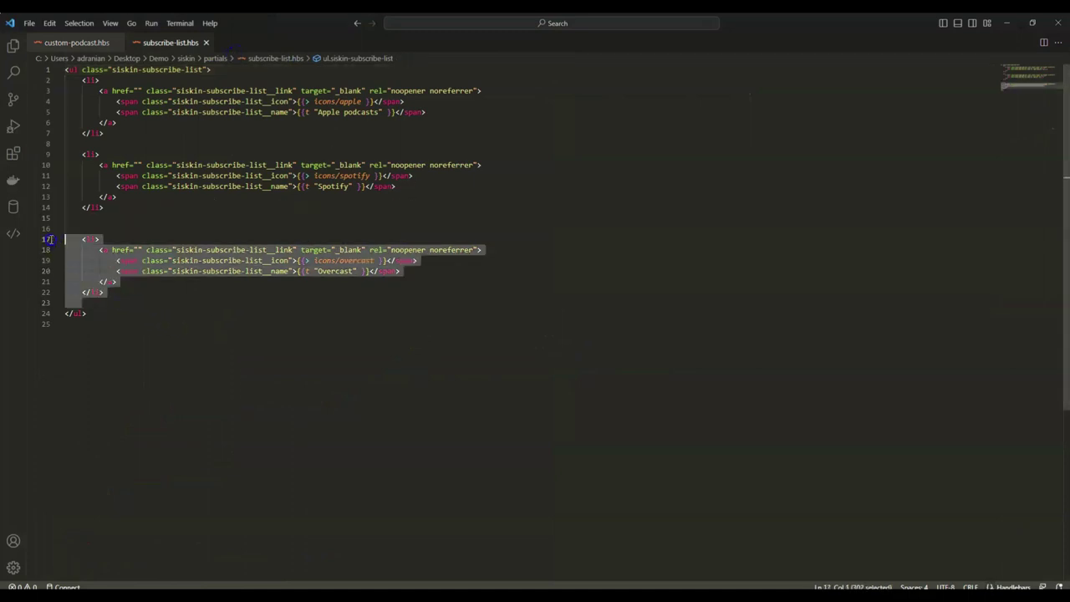
pyautogui.press('Delete')
pyautogui.moveTo(107, 143); pyautogui.dragTo(50, 86)
pyautogui.hotkey('ctrl', 'x')
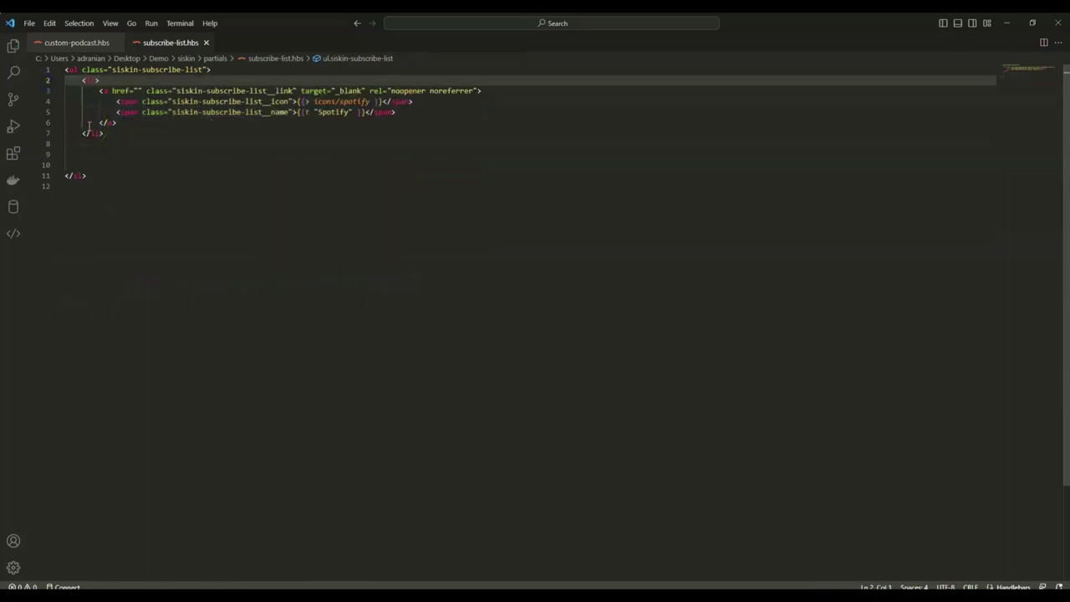
# Step: In File Explorer, compress the siskin theme folder inside Demo into a zip archive named siskin-new.zip
pyautogui.click(48, 580)
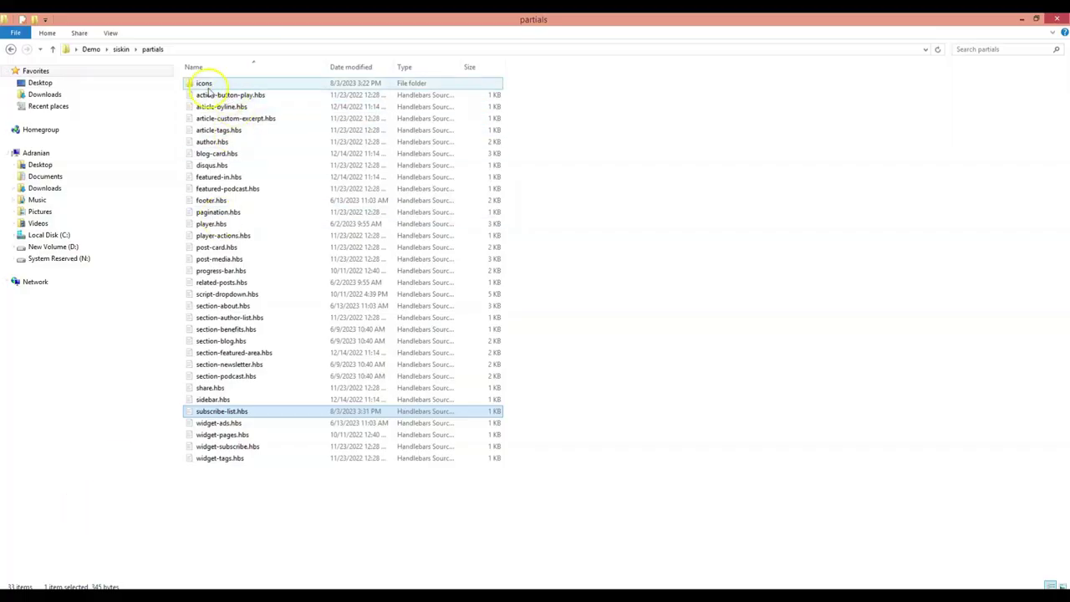
pyautogui.click(236, 153)
pyautogui.hotkey('alt', 'Up')
pyautogui.hotkey('alt', 'Up')
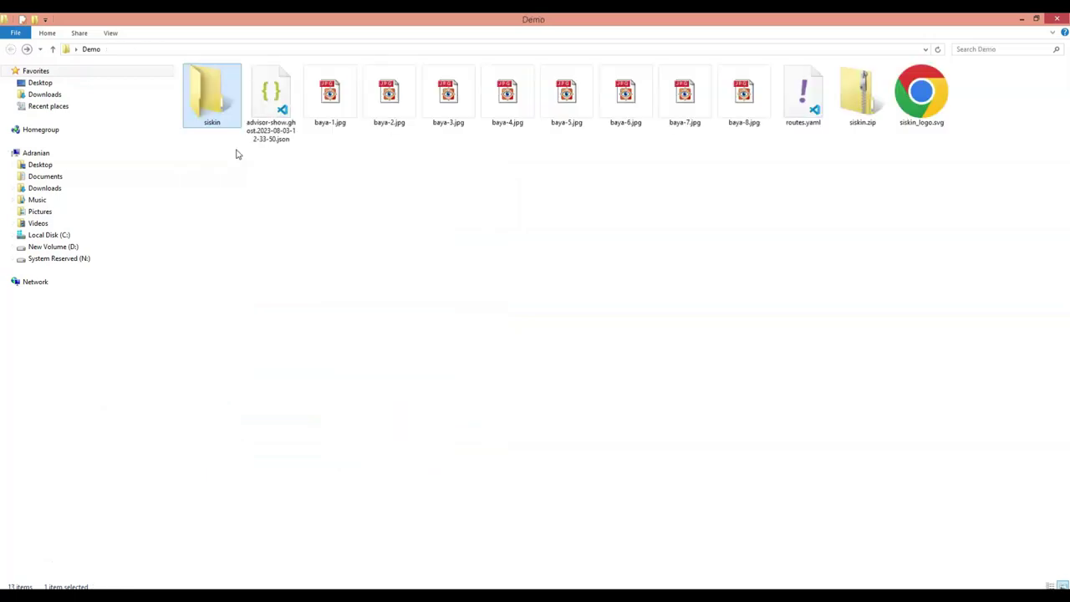
pyautogui.rightClick(216, 103)
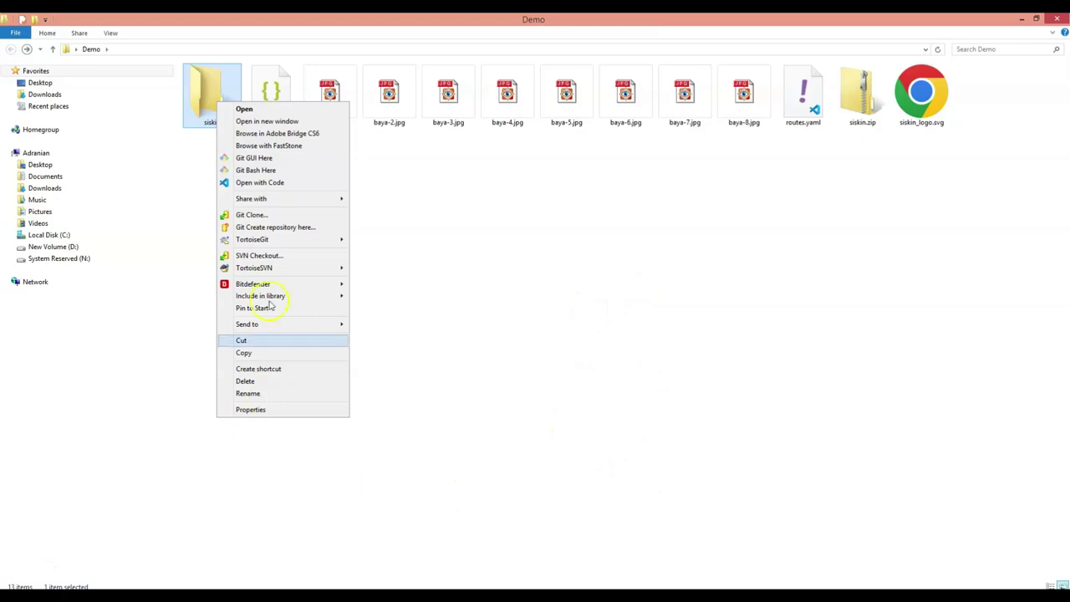
pyautogui.moveTo(320, 327)
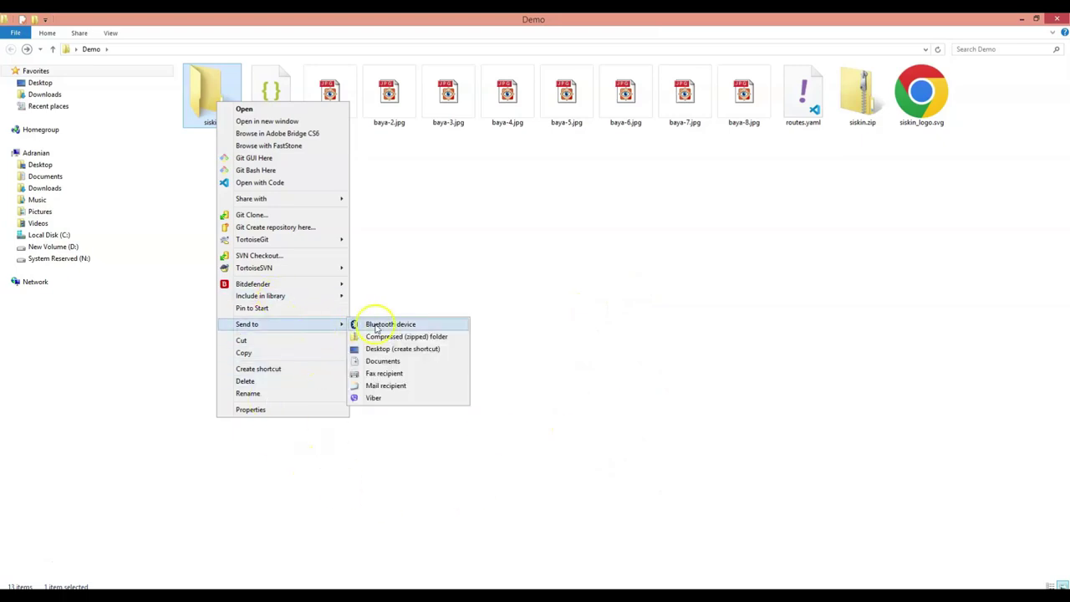
pyautogui.click(407, 336)
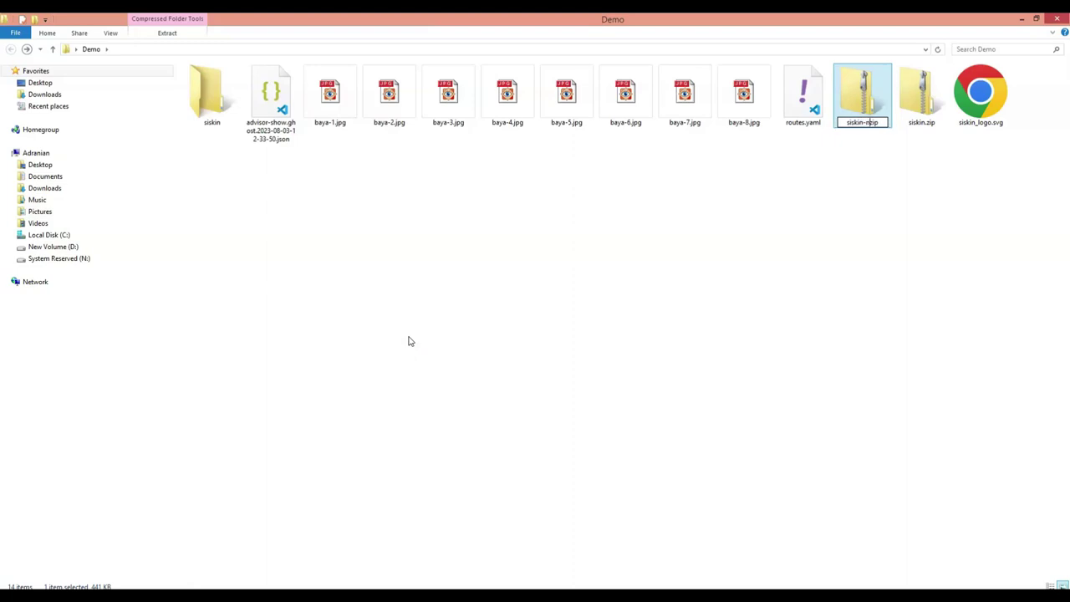
pyautogui.press('Return')
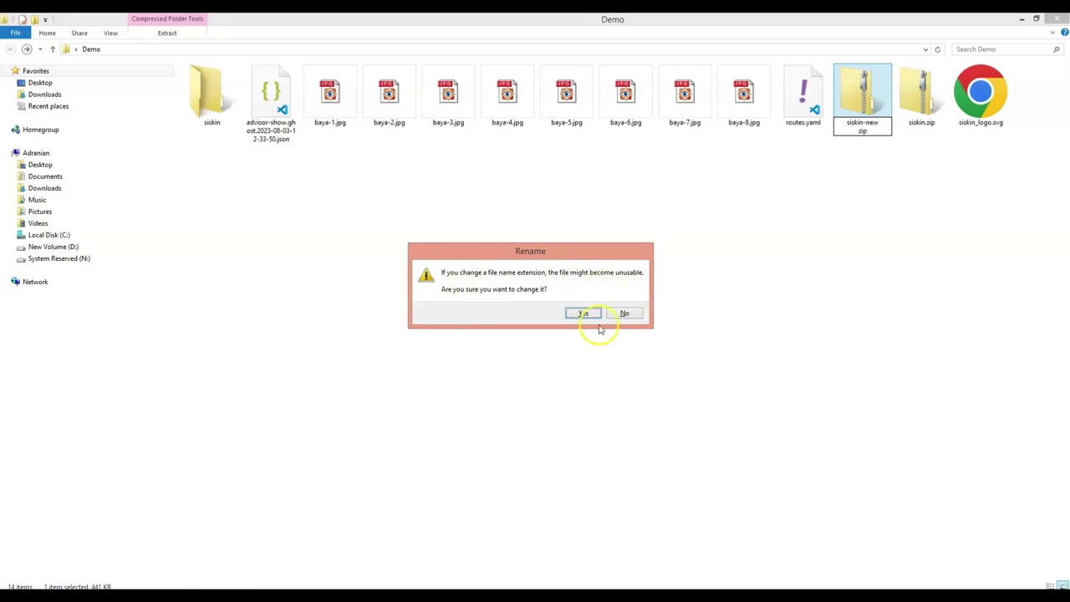
pyautogui.click(638, 316)
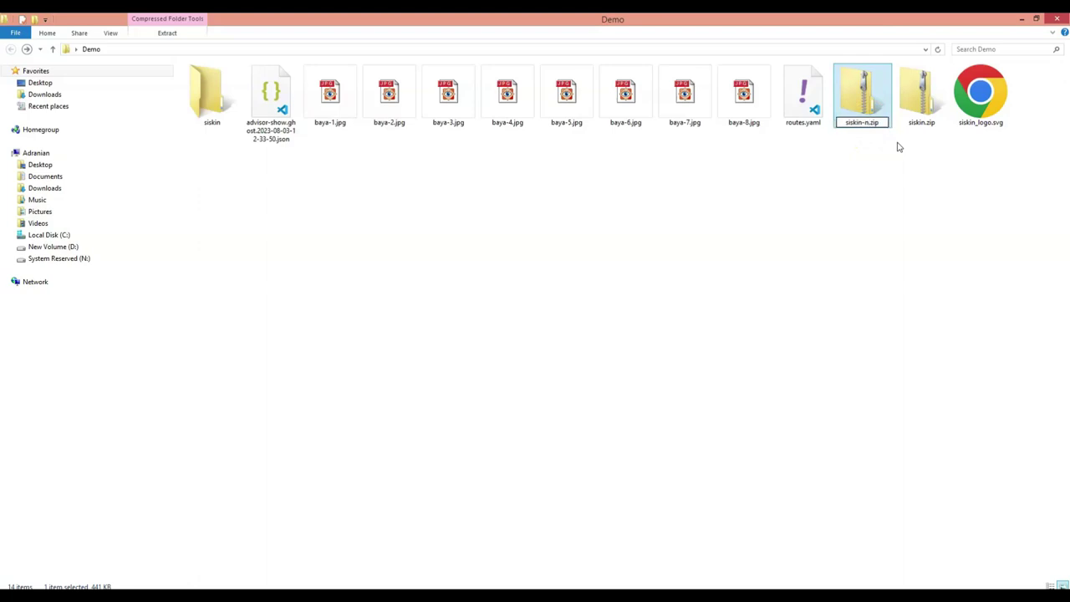
pyautogui.press('Return')
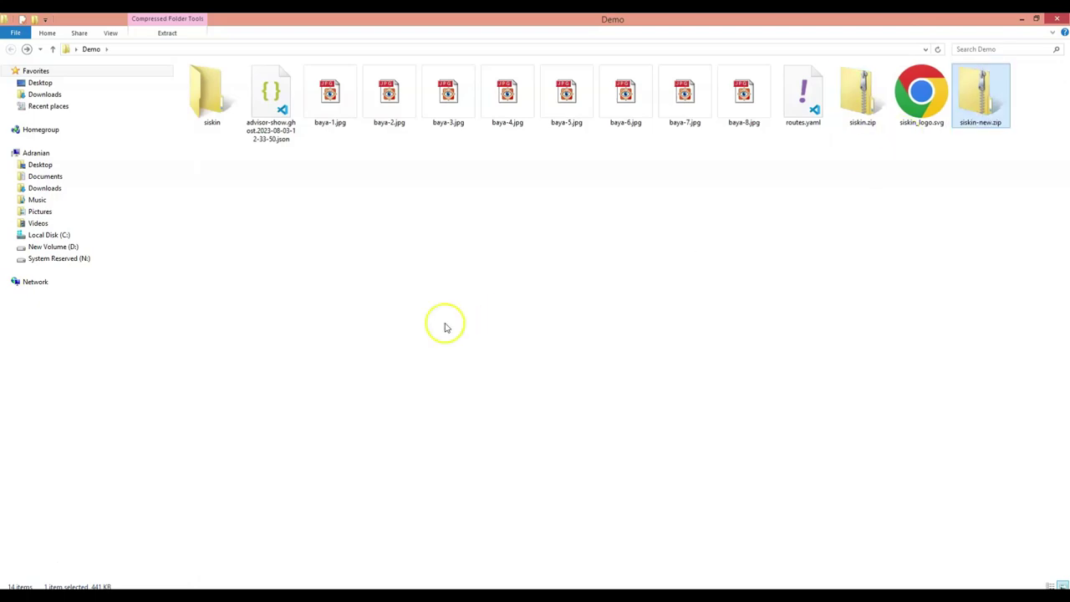
# Step: Switch to the Ghost admin in the browser and open the theme upload dialog from the site design settings
pyautogui.click(138, 27)
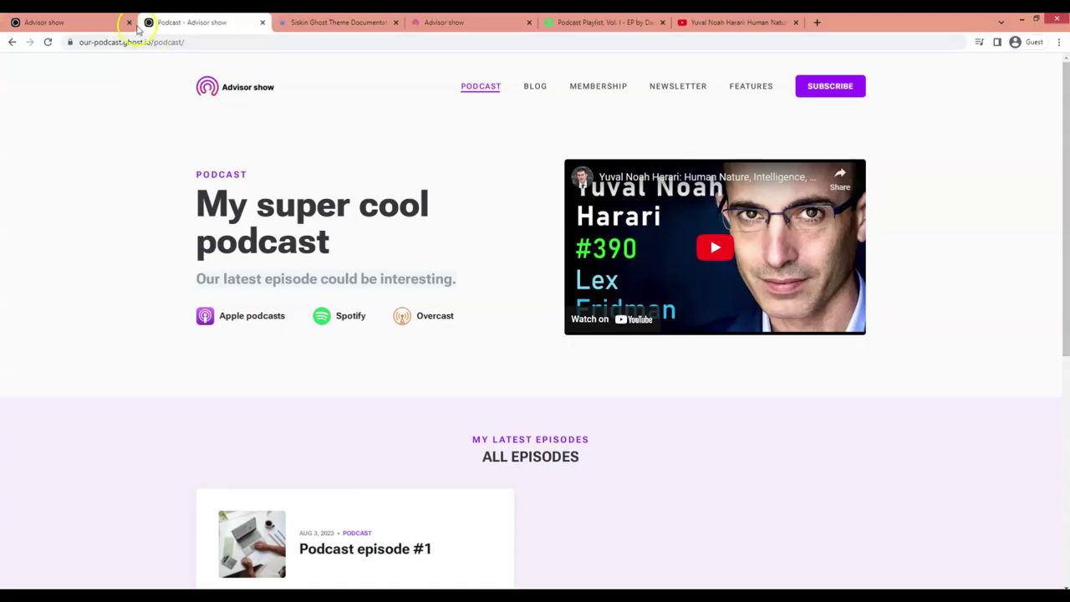
pyautogui.click(50, 23)
pyautogui.click(118, 564)
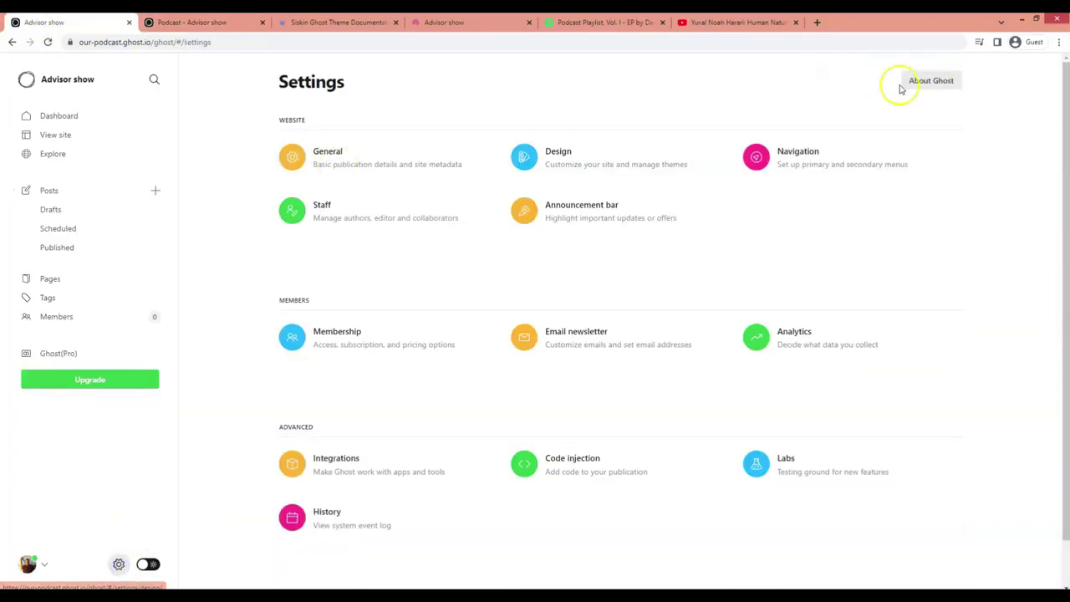
pyautogui.click(567, 157)
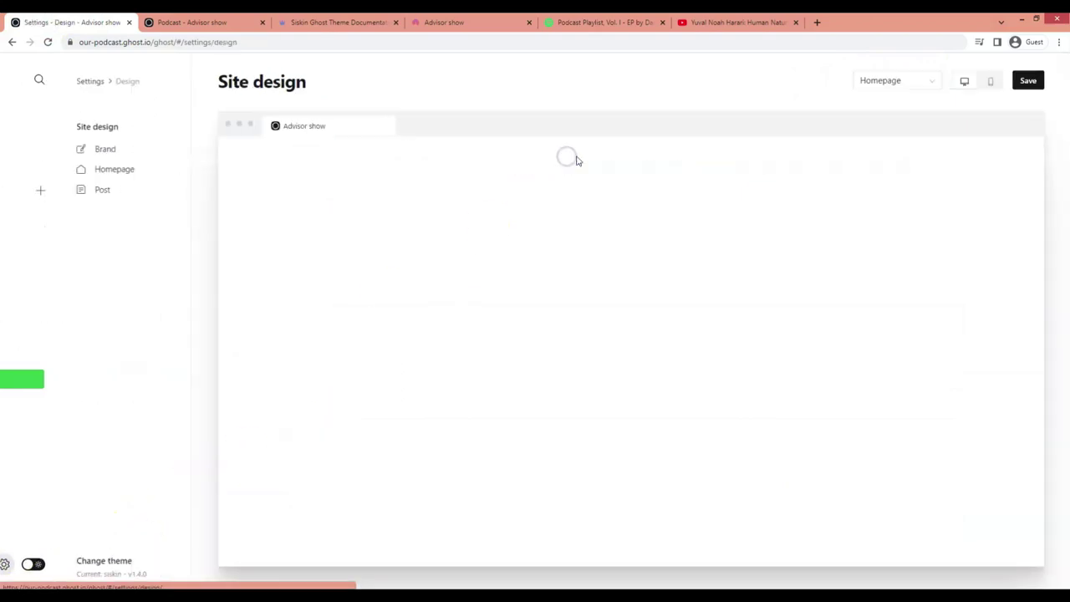
pyautogui.click(176, 567)
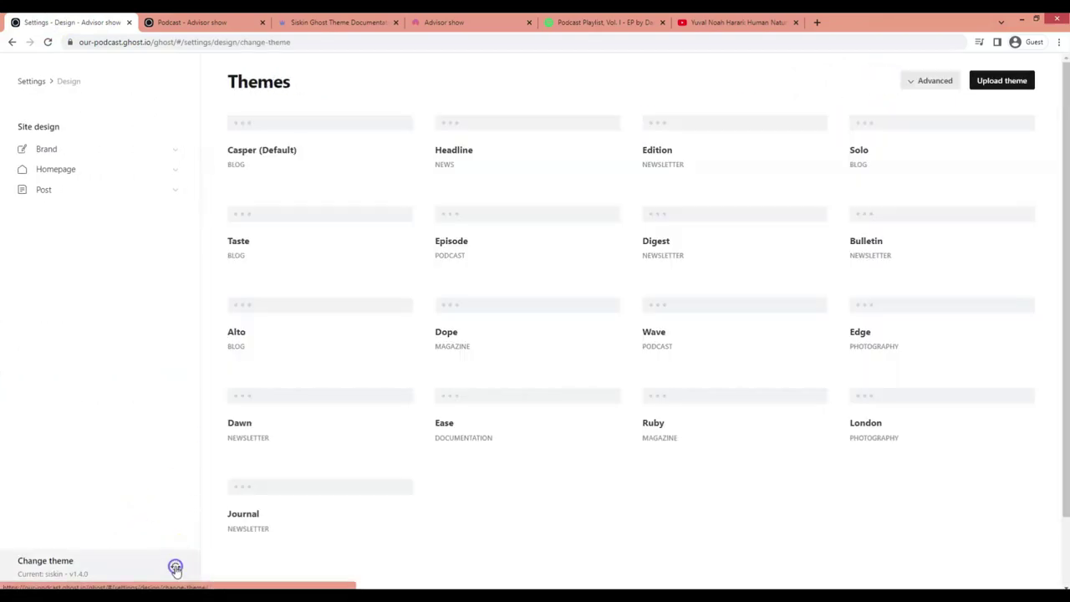
pyautogui.click(1002, 80)
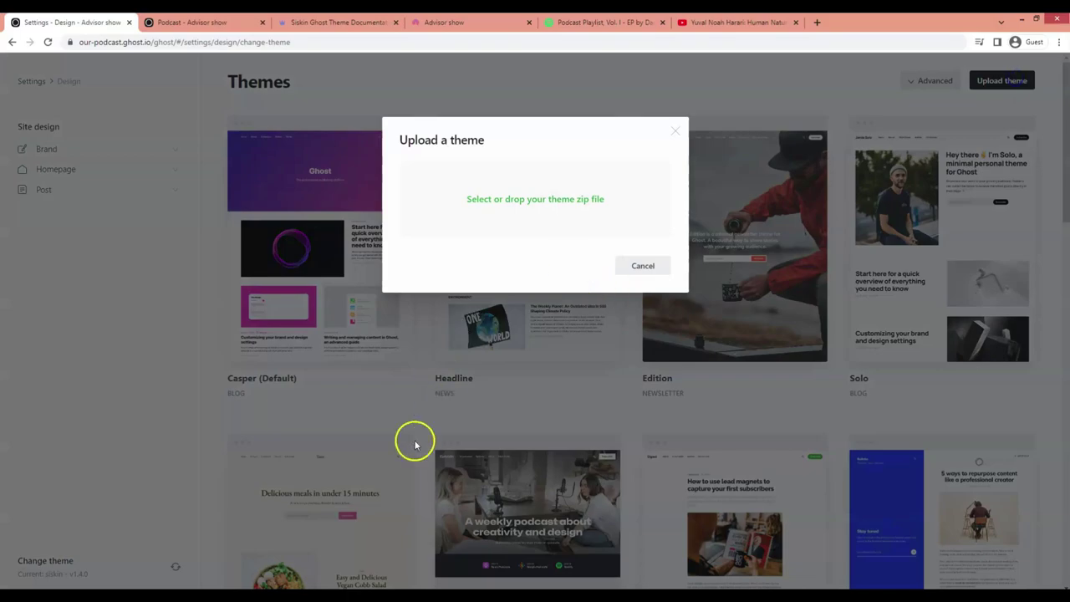
# Step: Upload siskin-new.zip from the Demo folder as the theme, activate it and save the site design
pyautogui.hotkey('alt', 'Tab')
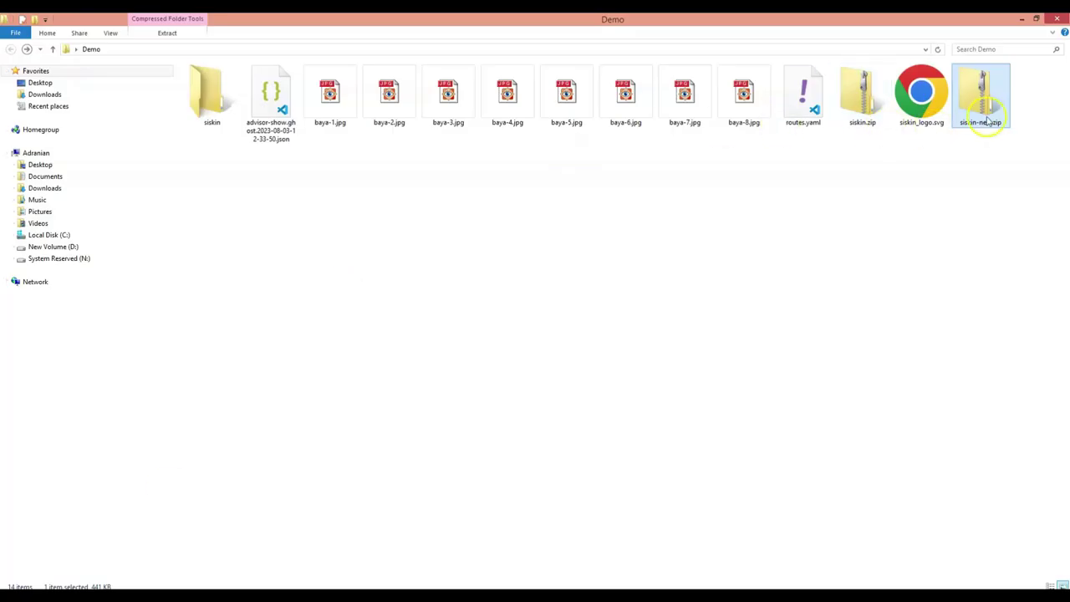
pyautogui.moveTo(979, 96); pyautogui.dragTo(530, 202)
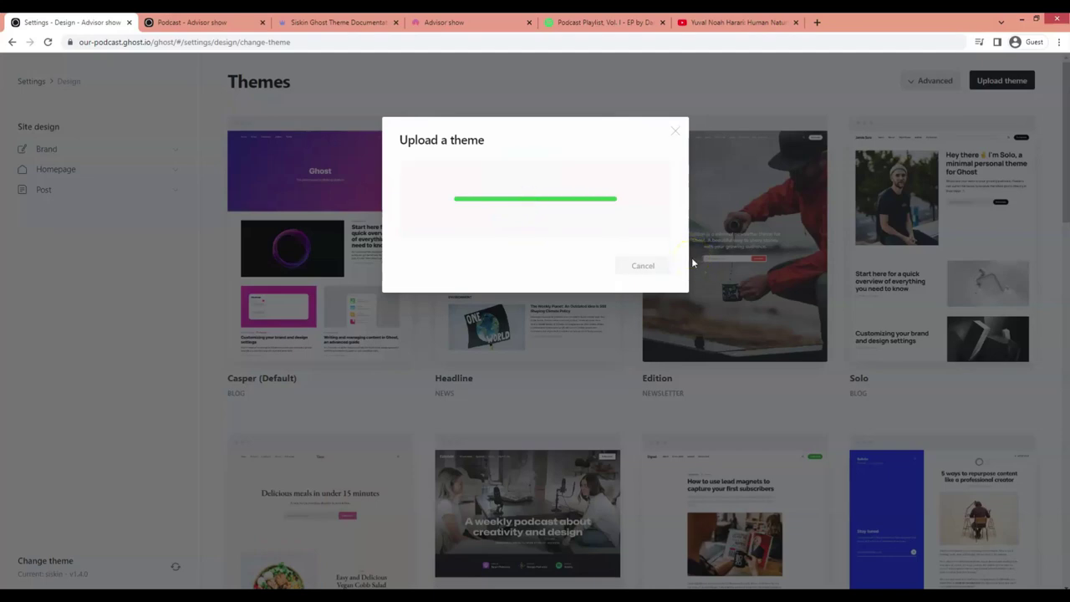
pyautogui.click(658, 212)
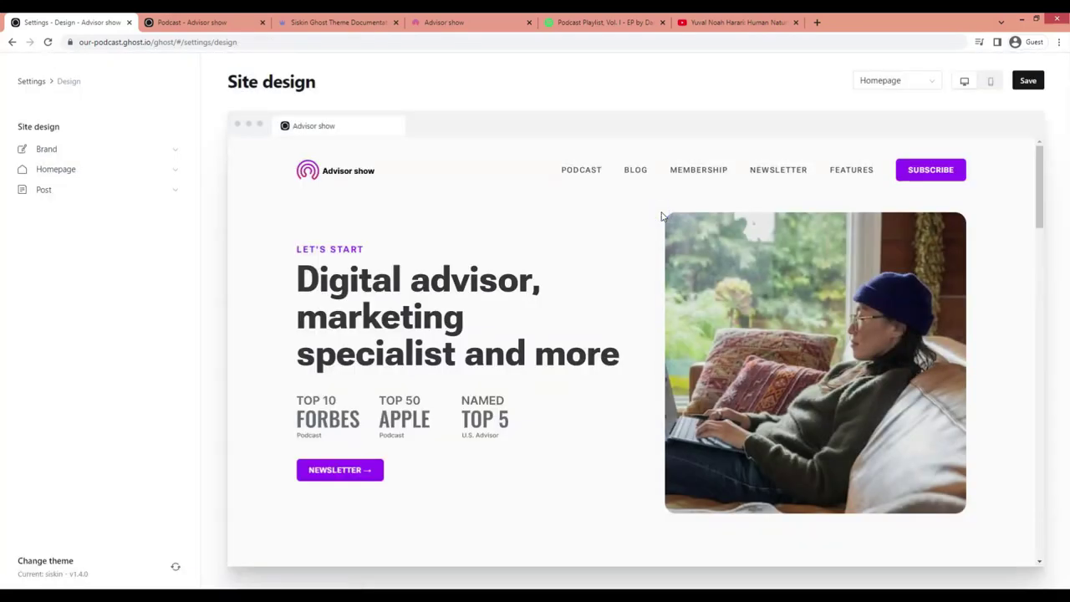
pyautogui.click(1030, 80)
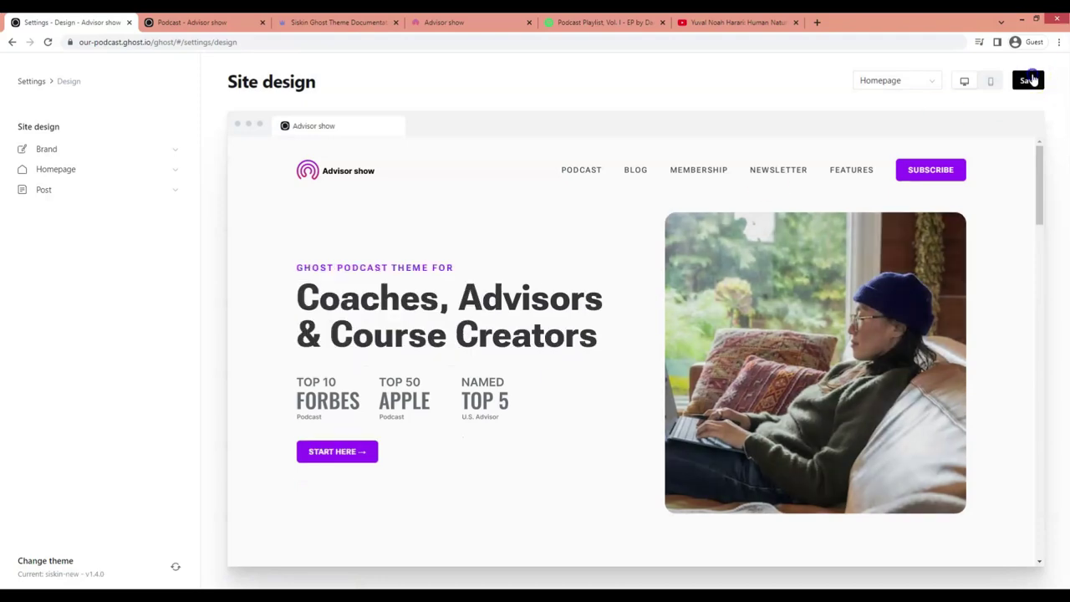
pyautogui.hotkey('ctrl', 'Tab')
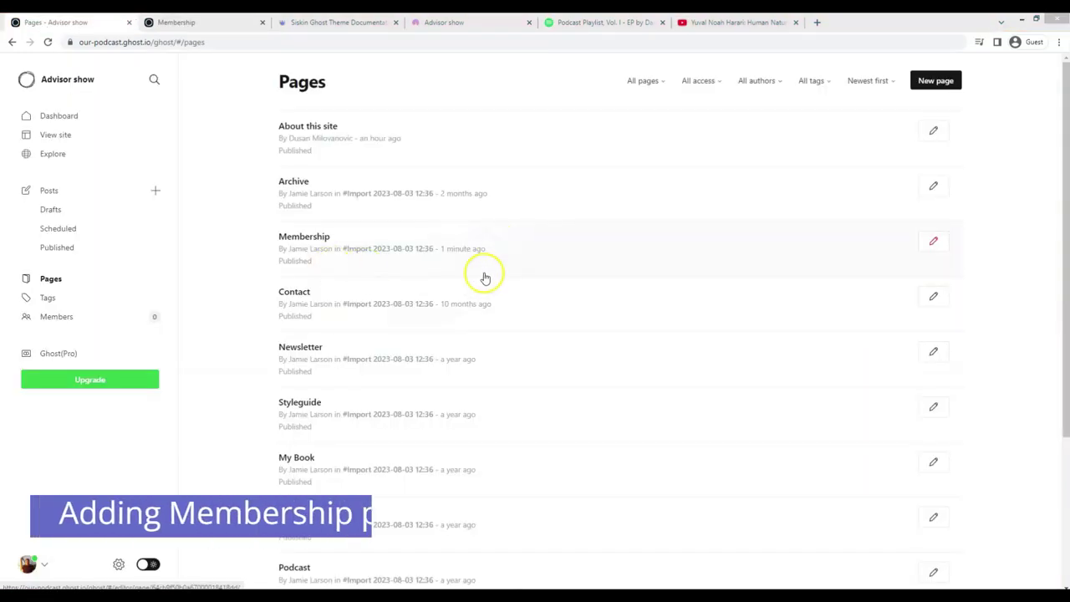
# Step: Open the Membership page for editing and delete its image and the "Do you support independent publishers?" toggle
pyautogui.click(600, 260)
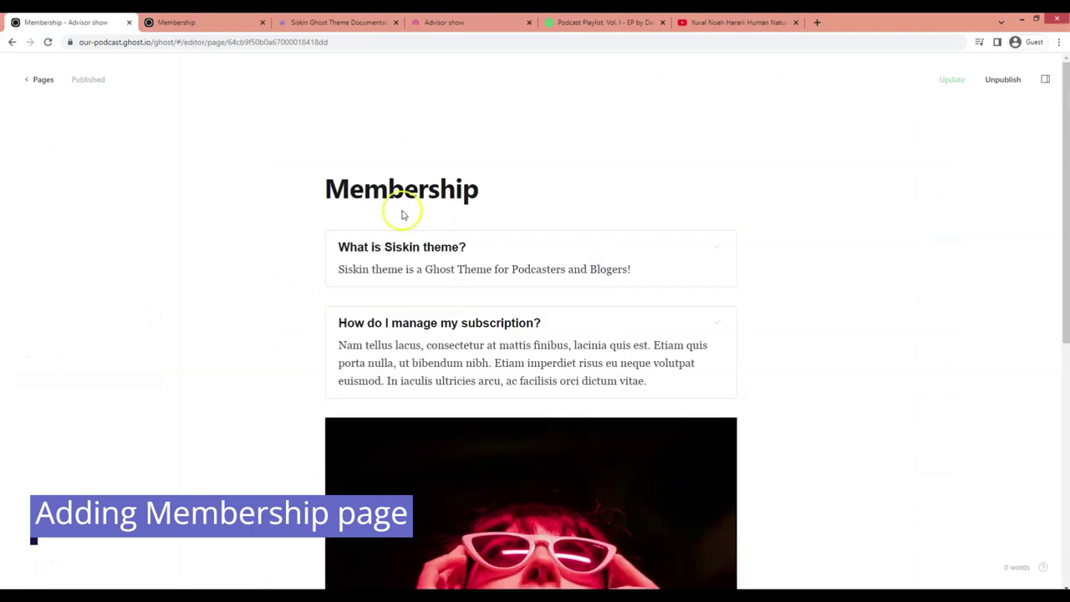
pyautogui.click(445, 532)
pyautogui.scroll(-4, 445, 533)
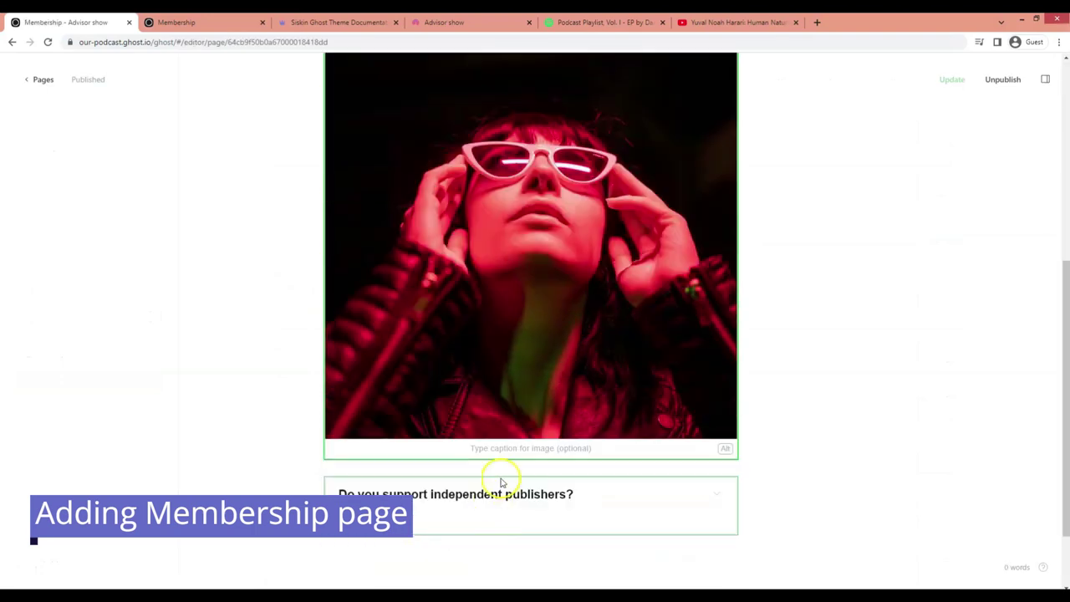
pyautogui.press('BackSpace')
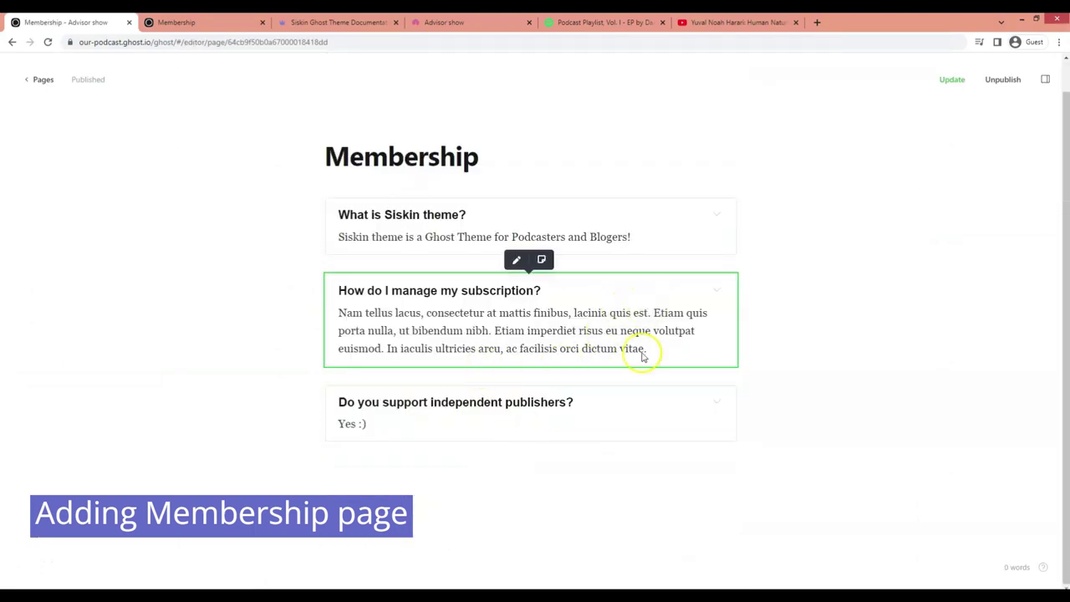
pyautogui.click(609, 401)
pyautogui.press('BackSpace')
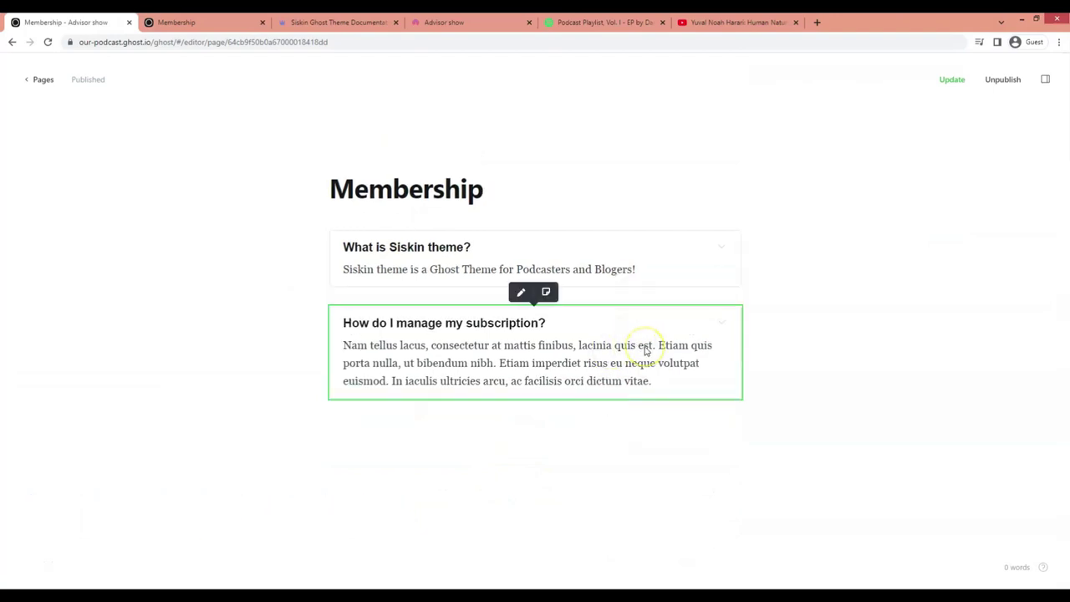
# Step: Insert the photo of the woman in sunglasses between the two remaining toggles on the Membership page
pyautogui.press('Up')
pyautogui.press('Return')
pyautogui.click(304, 315)
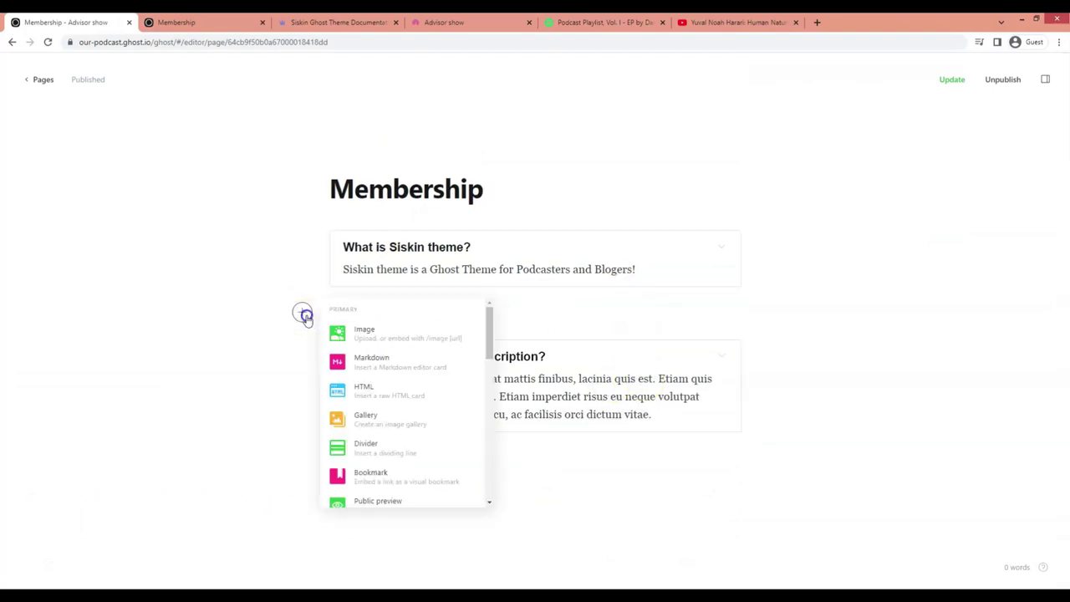
pyautogui.click(364, 333)
pyautogui.doubleClick(314, 106)
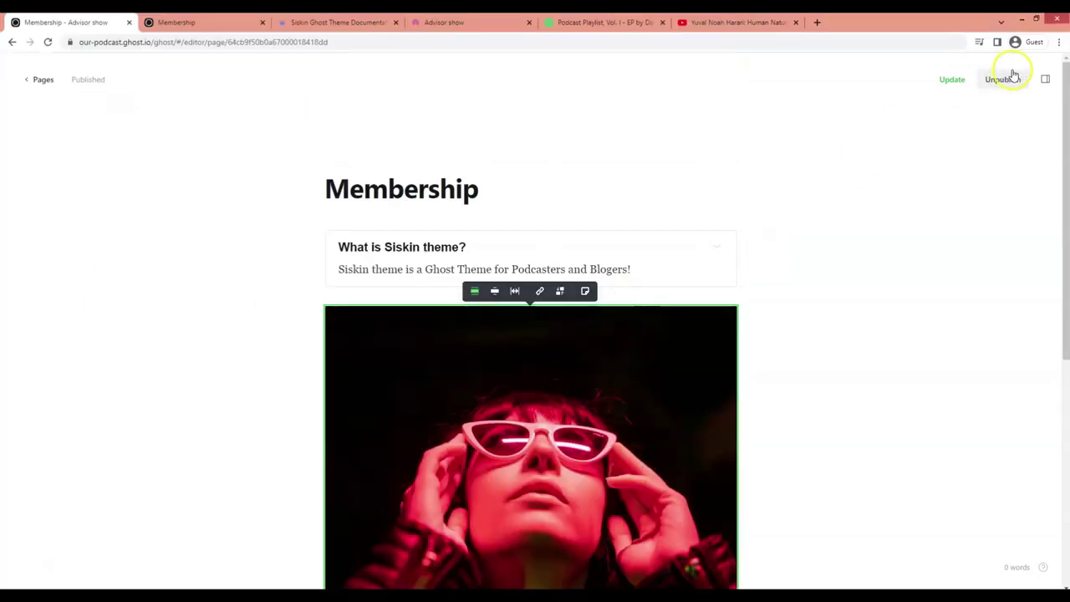
# Step: Choose the Membership template in the page settings and update the page
pyautogui.click(1043, 79)
pyautogui.click(905, 473)
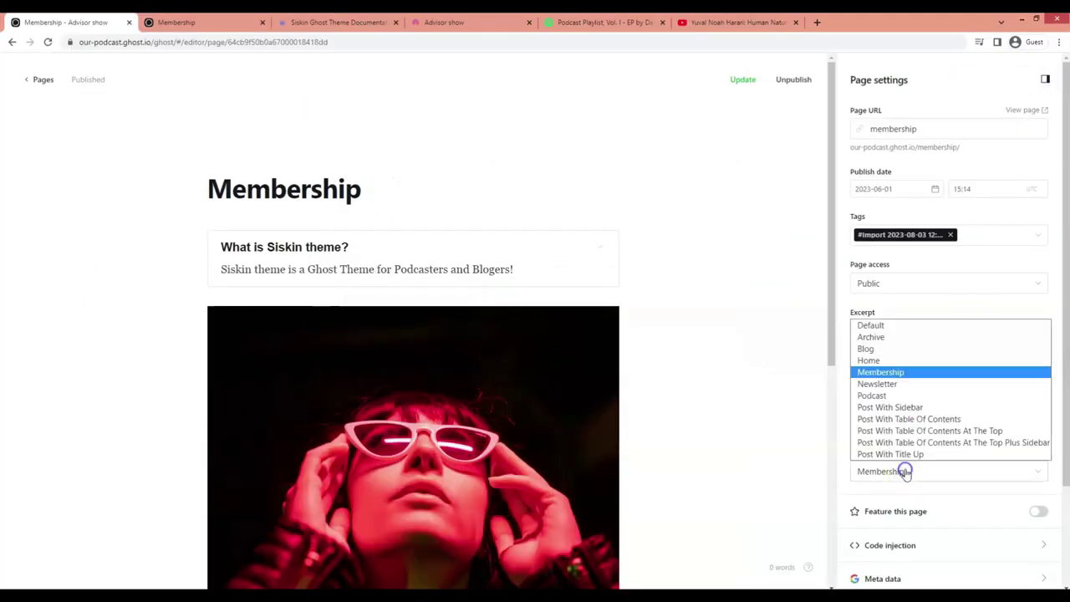
pyautogui.click(903, 371)
pyautogui.click(275, 191)
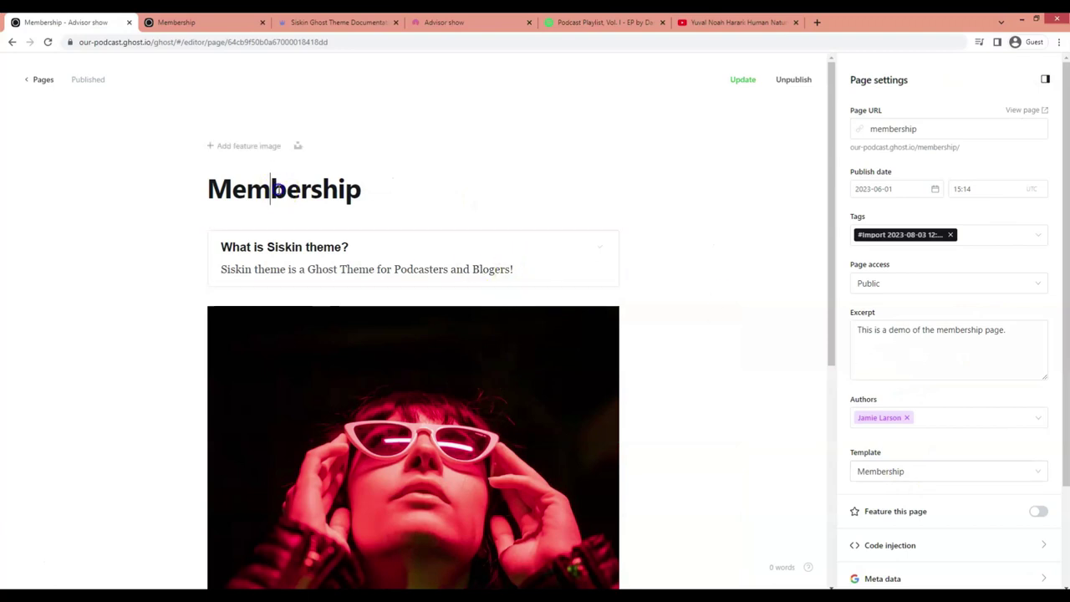
pyautogui.click(739, 79)
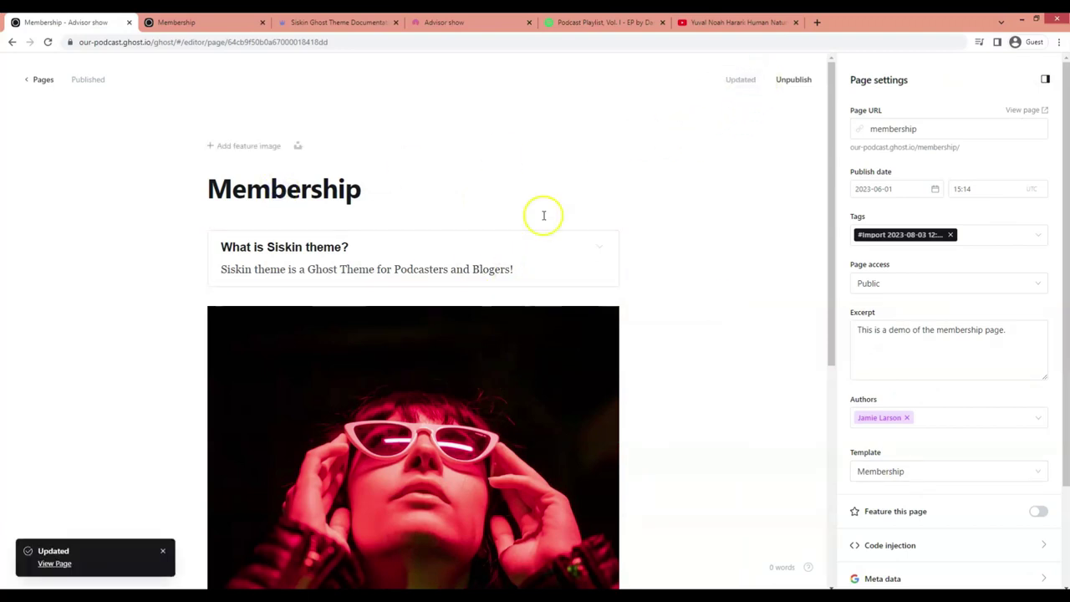
# Step: Reload the live Membership page and review its pricing plans, toggles and image
pyautogui.click(175, 21)
pyautogui.press('F5')
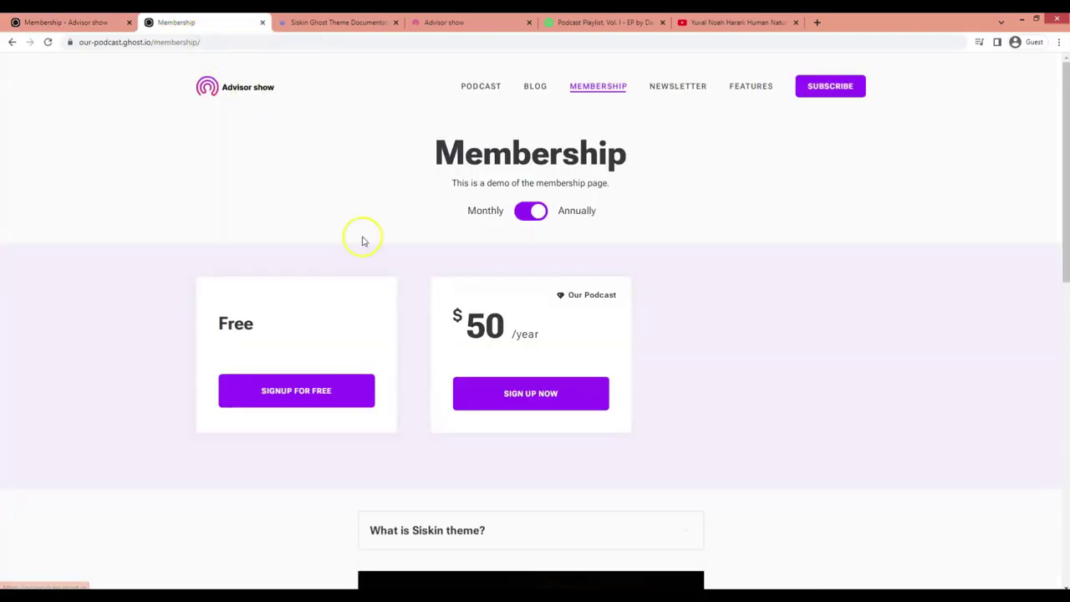
pyautogui.scroll(-4, 481, 426)
pyautogui.scroll(-2, 480, 424)
pyautogui.scroll(5, 480, 424)
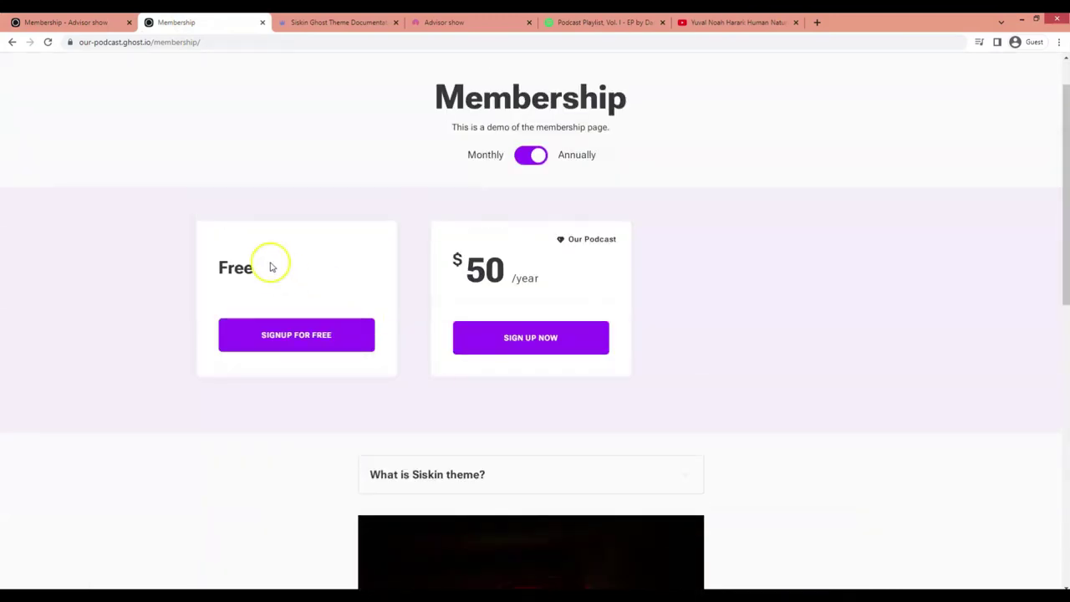
# Step: Open the Newsletter page of the Siskin demo site as a reference
pyautogui.click(71, 22)
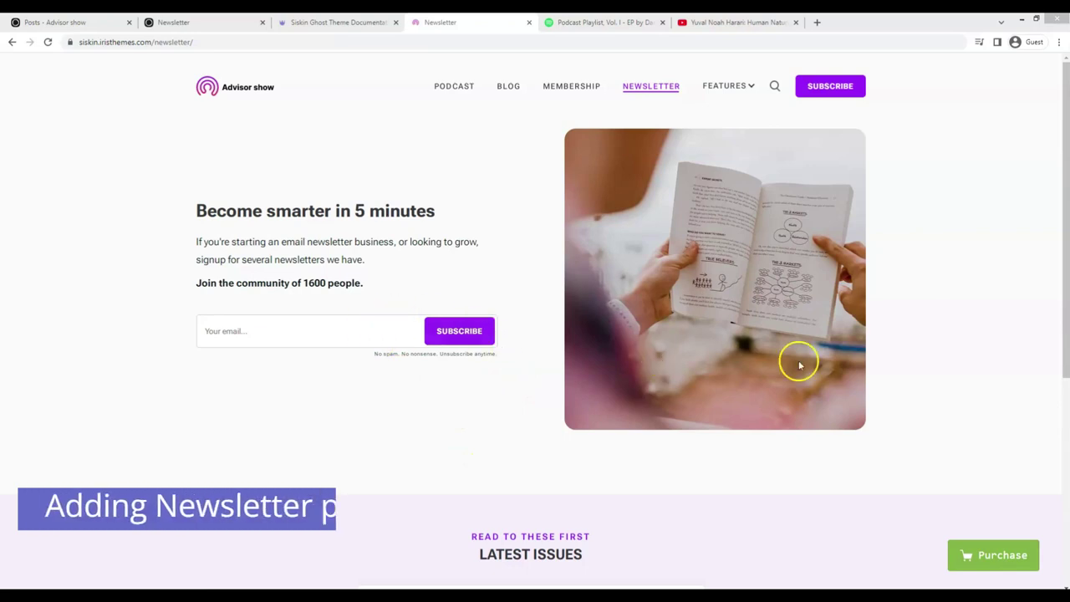
pyautogui.click(656, 86)
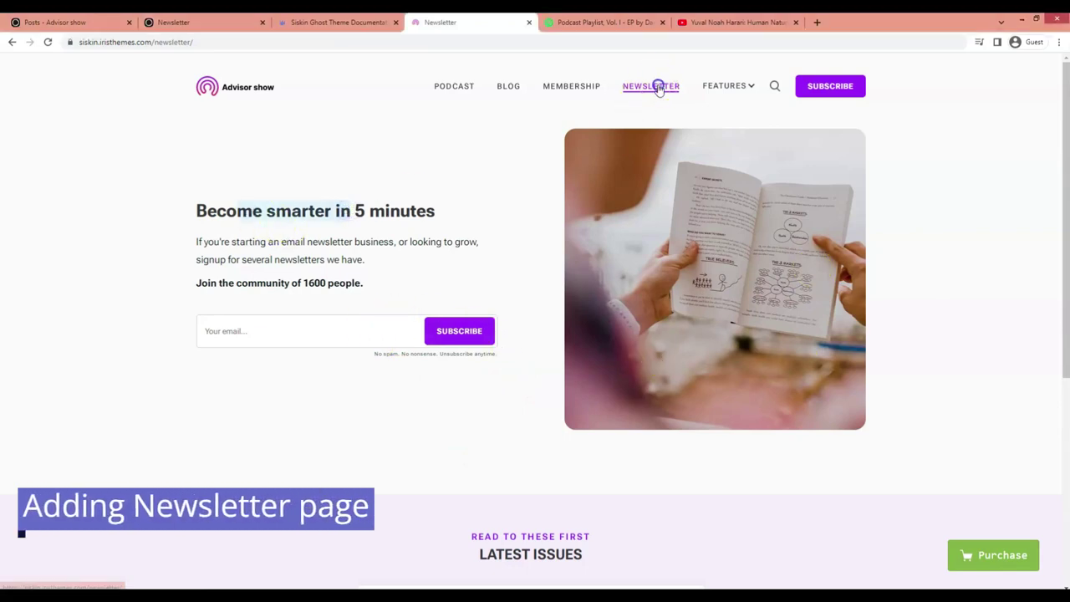